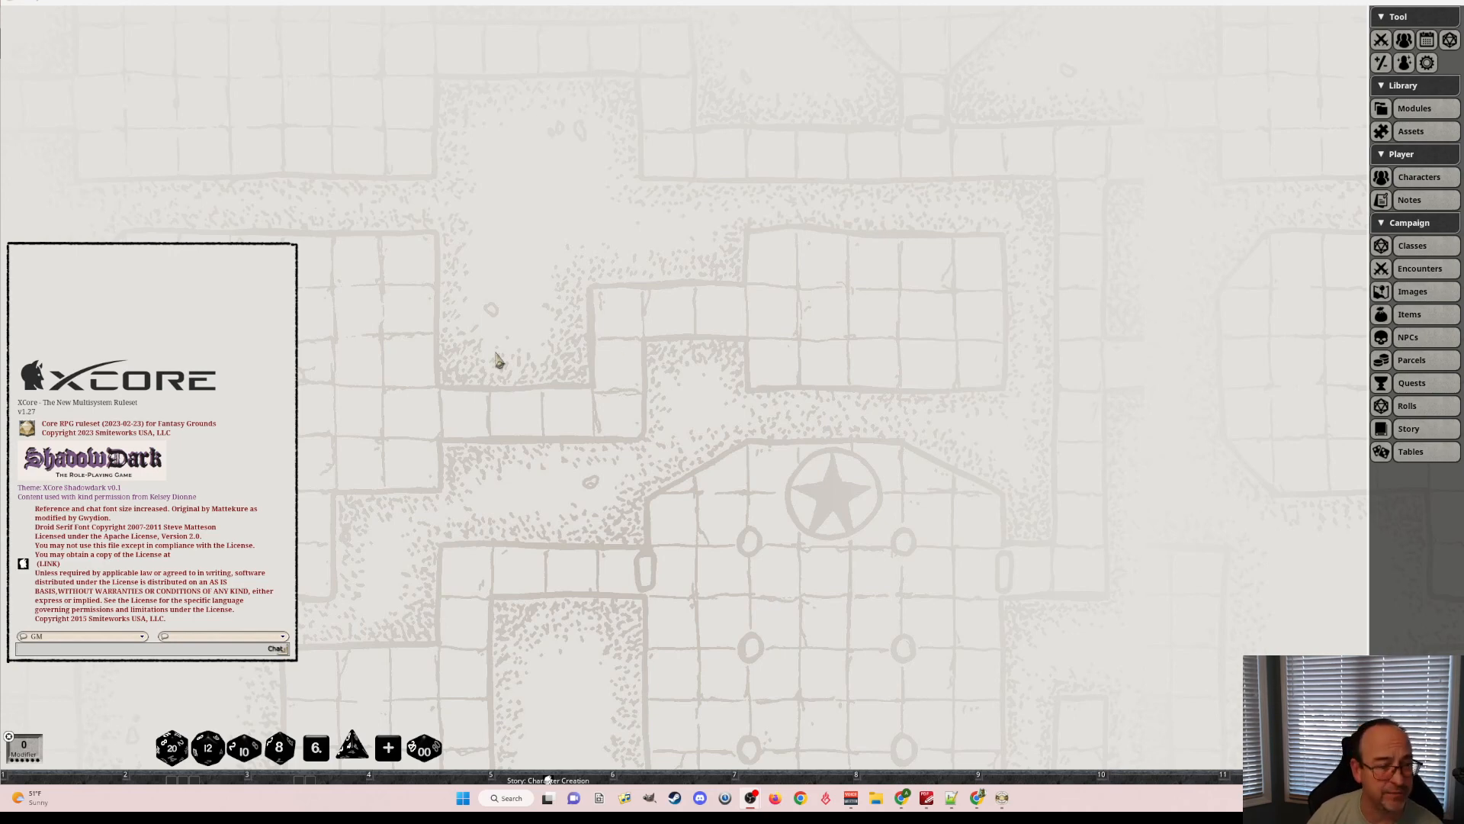
Clear the chat log and open the Lvl 1 Template character sheet, moving the character selection window clear of it.
{"action": "right_click", "coordinate": [136, 329]}
{"action": "left_click", "coordinate": [85, 341]}
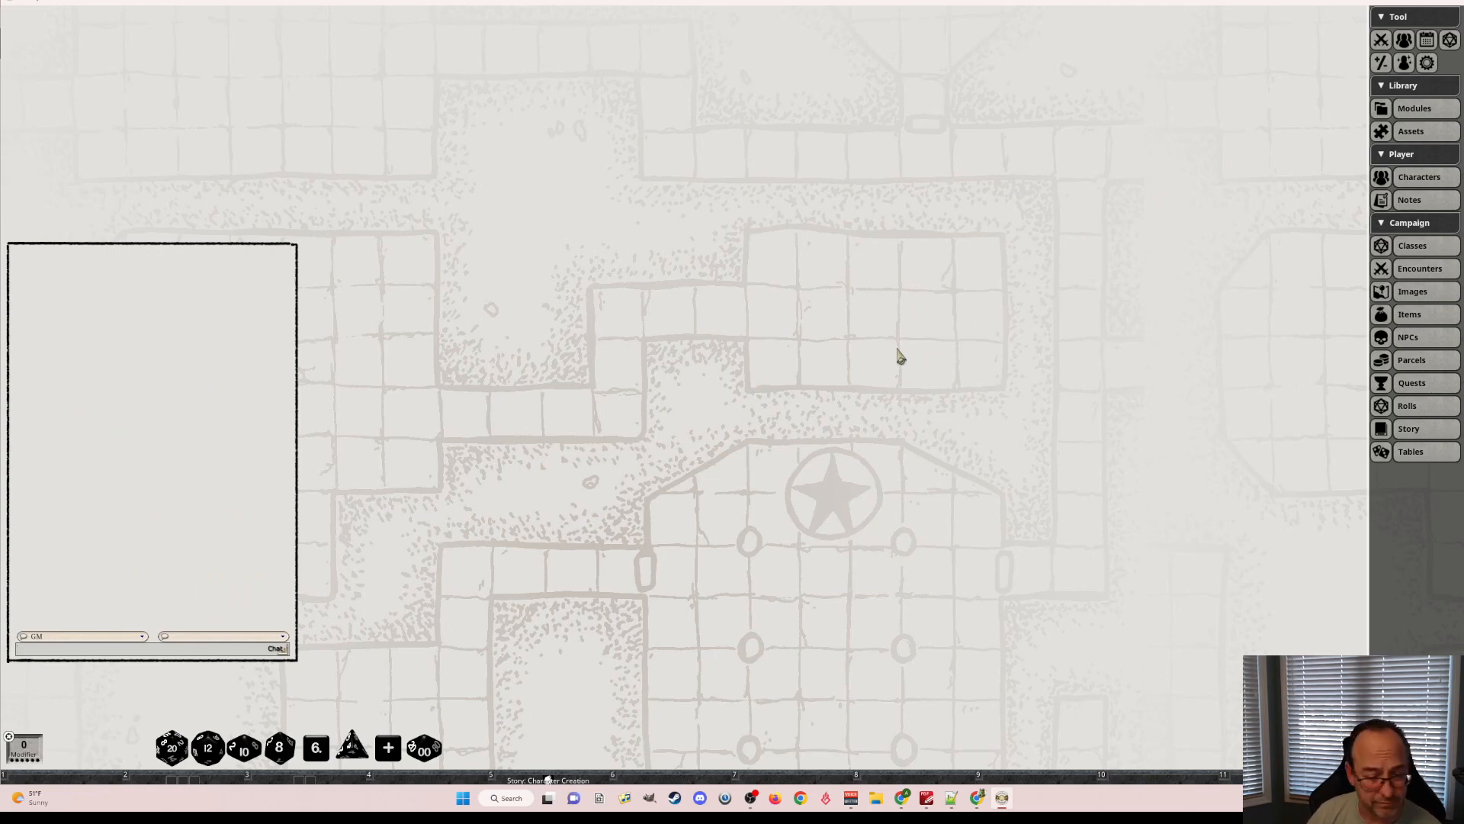
{"action": "left_click", "coordinate": [1420, 179]}
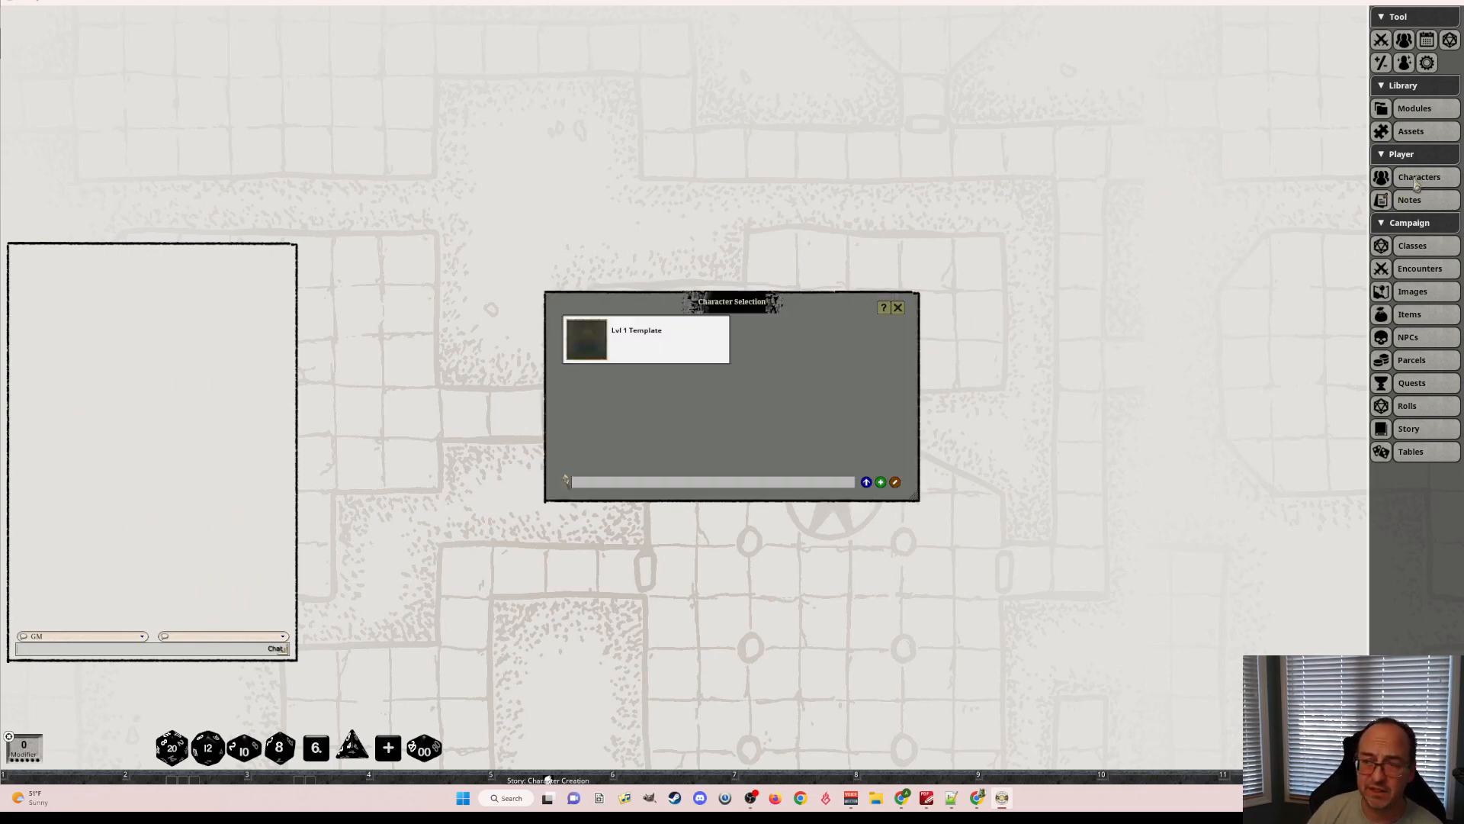
{"action": "left_click", "coordinate": [664, 336]}
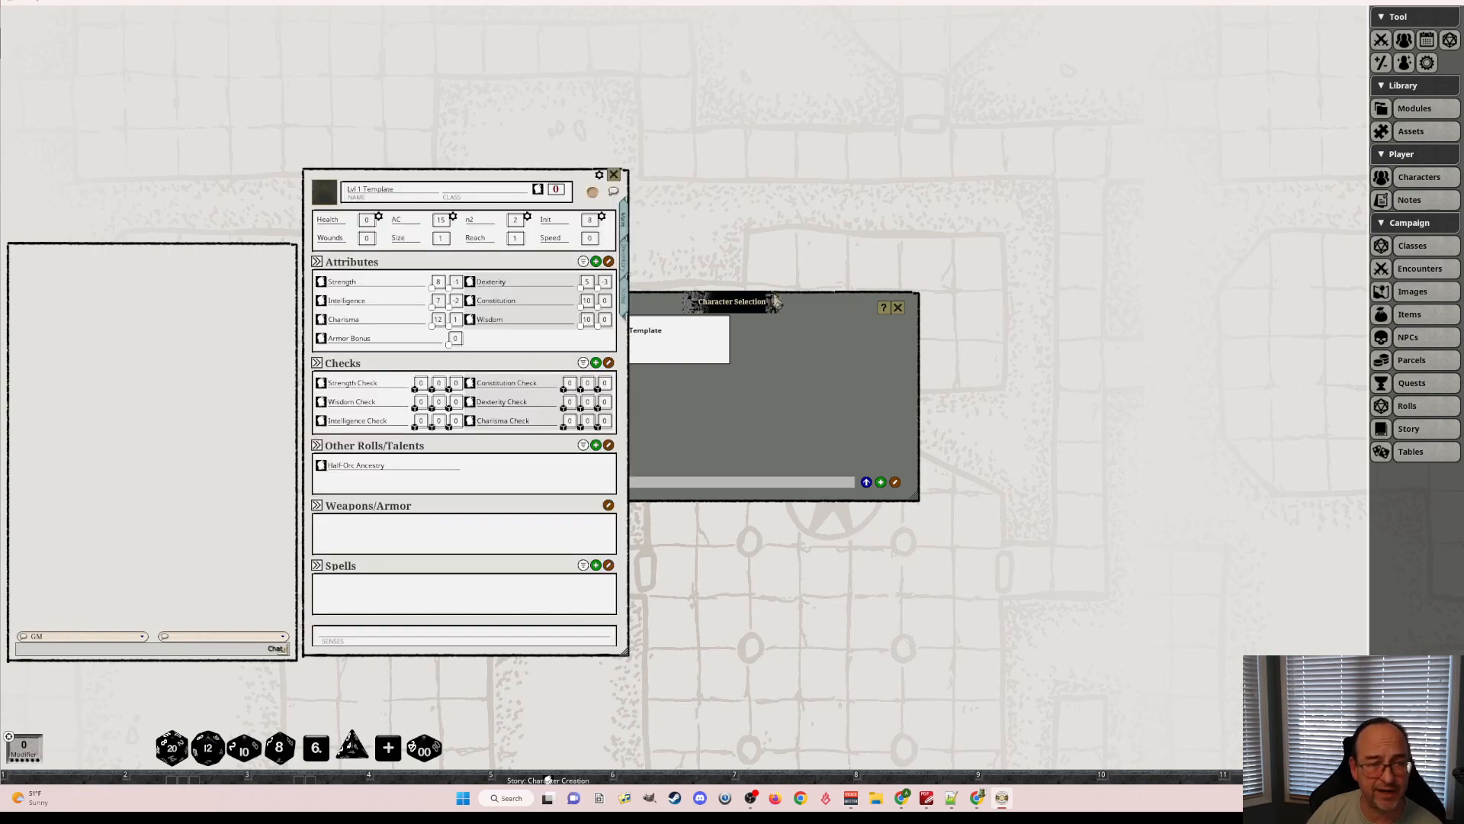
{"action": "left_click_drag", "start_coordinate": [830, 315], "coordinate": [1097, 360]}
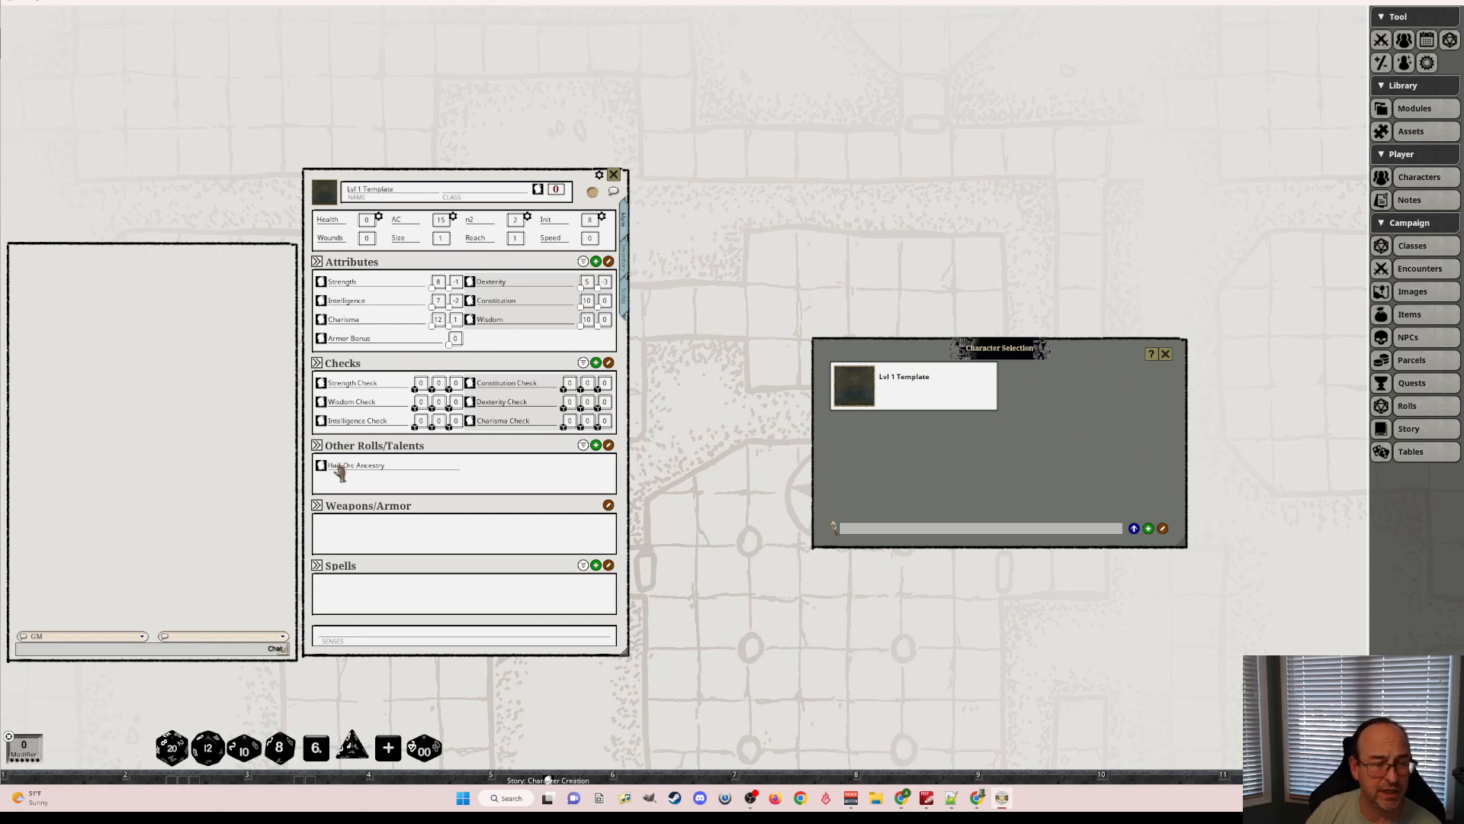
Delete the Half-Orc Ancestry entry from the template's Other Rolls/Talents section.
{"action": "right_click", "coordinate": [336, 466]}
{"action": "left_click", "coordinate": [309, 500]}
{"action": "left_click", "coordinate": [269, 498]}
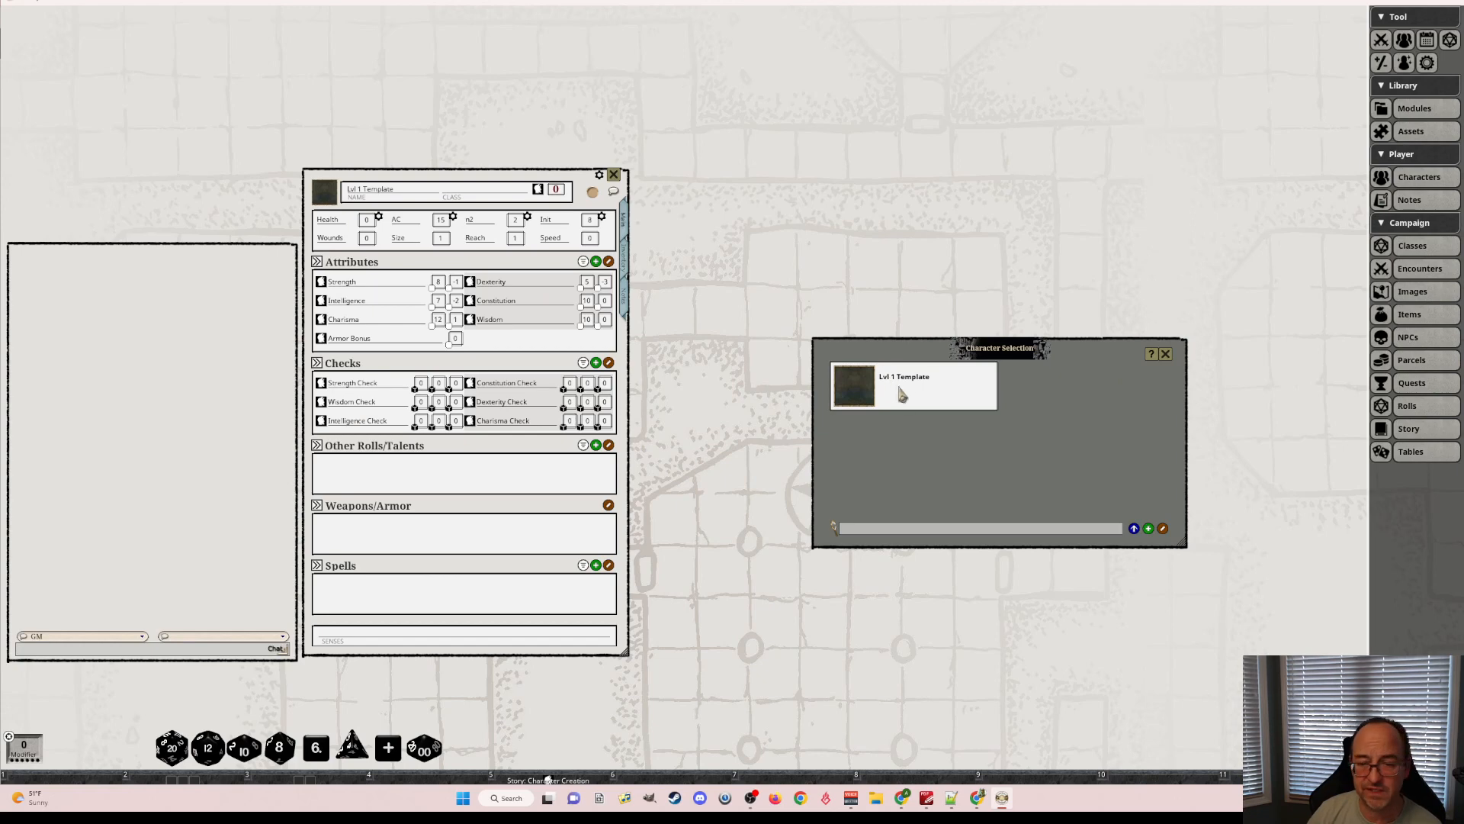
Create a new character, enter the character's name and close the character selection window.
{"action": "left_click", "coordinate": [1148, 527]}
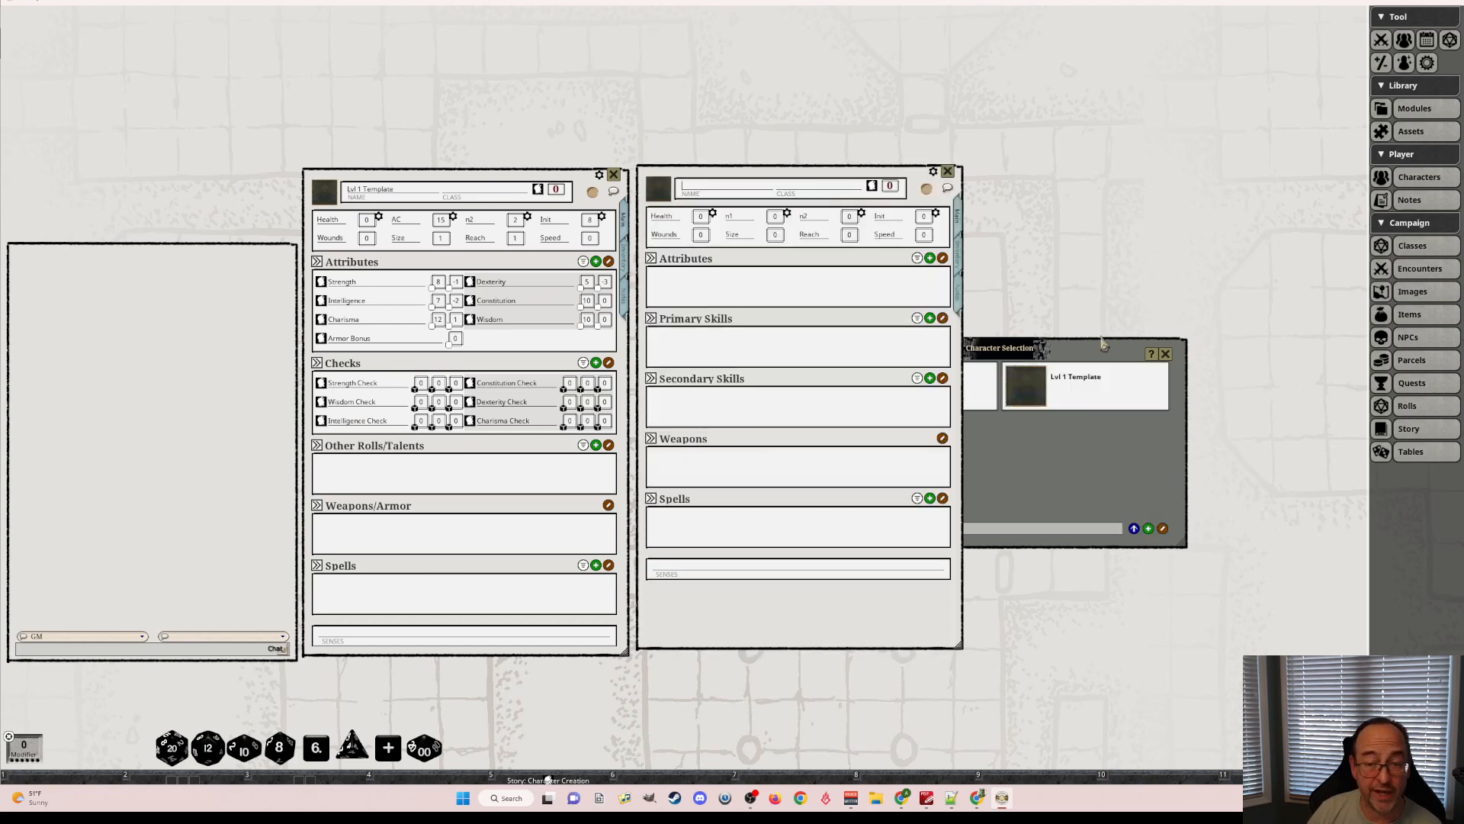
{"action": "left_click", "coordinate": [1166, 354]}
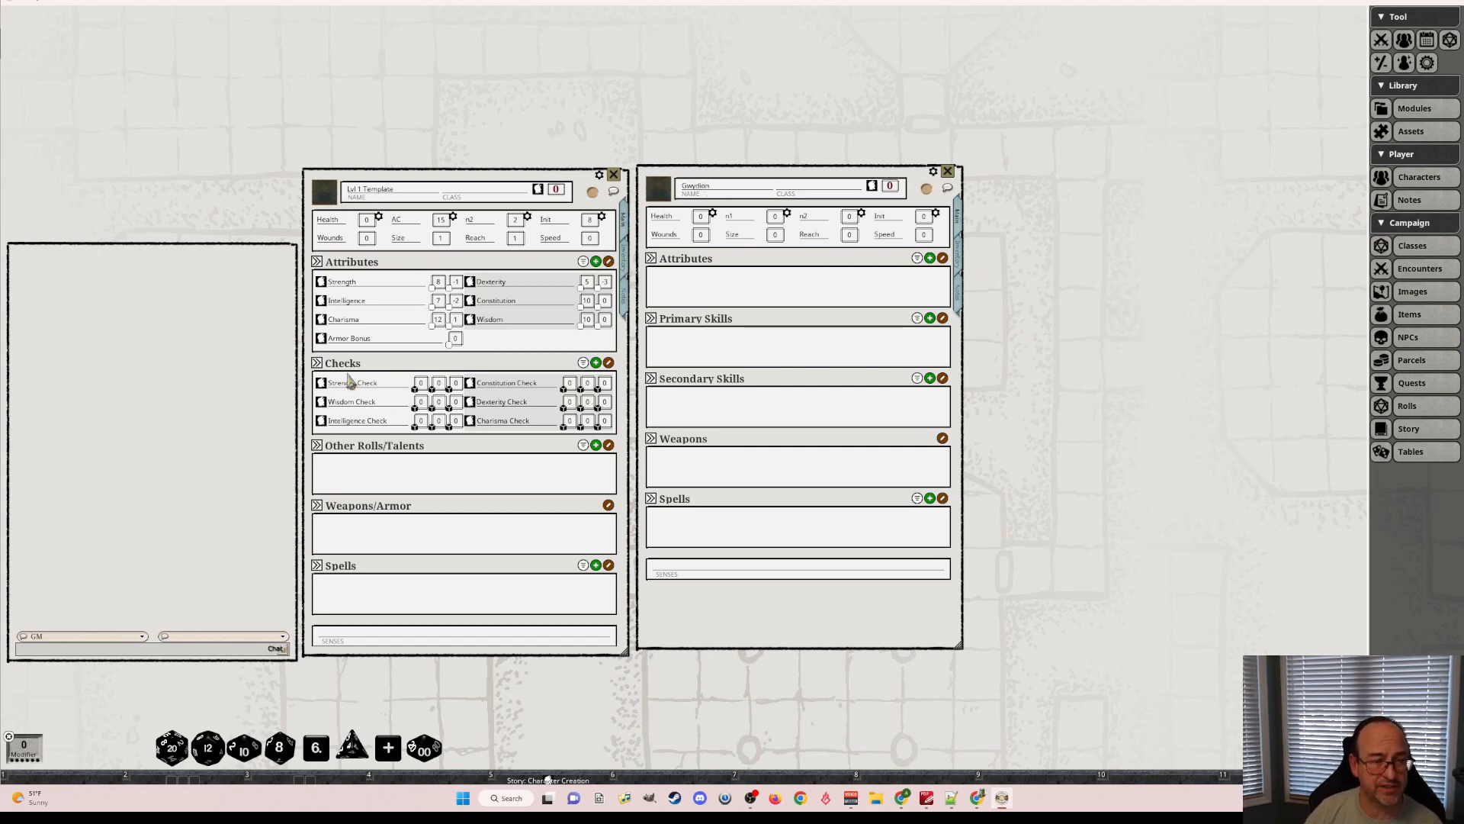
Rename the new character's Primary Skills section to Checks.
{"action": "left_click", "coordinate": [751, 327]}
{"action": "key", "text": "BackSpace"}
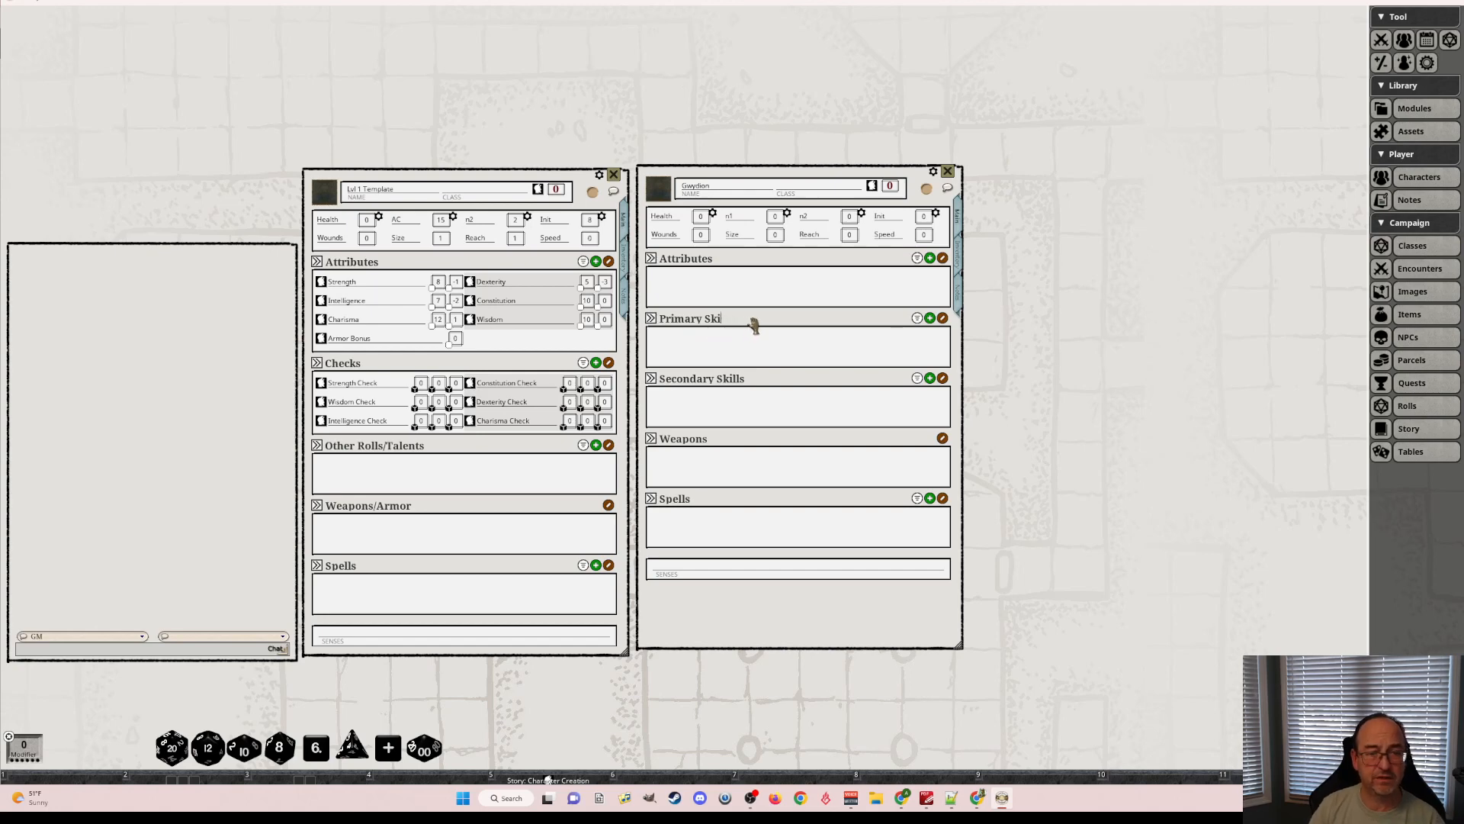
{"action": "key", "text": "BackSpace"}
{"action": "key", "text": "BackSpace"}
{"action": "key", "text": "BackSpace"}
{"action": "key", "text": "BackSpace"}
{"action": "key", "text": "BackSpace"}
{"action": "key", "text": "BackSpace"}
{"action": "key", "text": "BackSpace"}
{"action": "key", "text": "BackSpace"}
{"action": "key", "text": "BackSpace"}
{"action": "key", "text": "BackSpace"}
{"action": "key", "text": "BackSpace"}
{"action": "type", "text": "ch"}
{"action": "key", "text": "BackSpace"}
{"action": "key", "text": "BackSpace"}
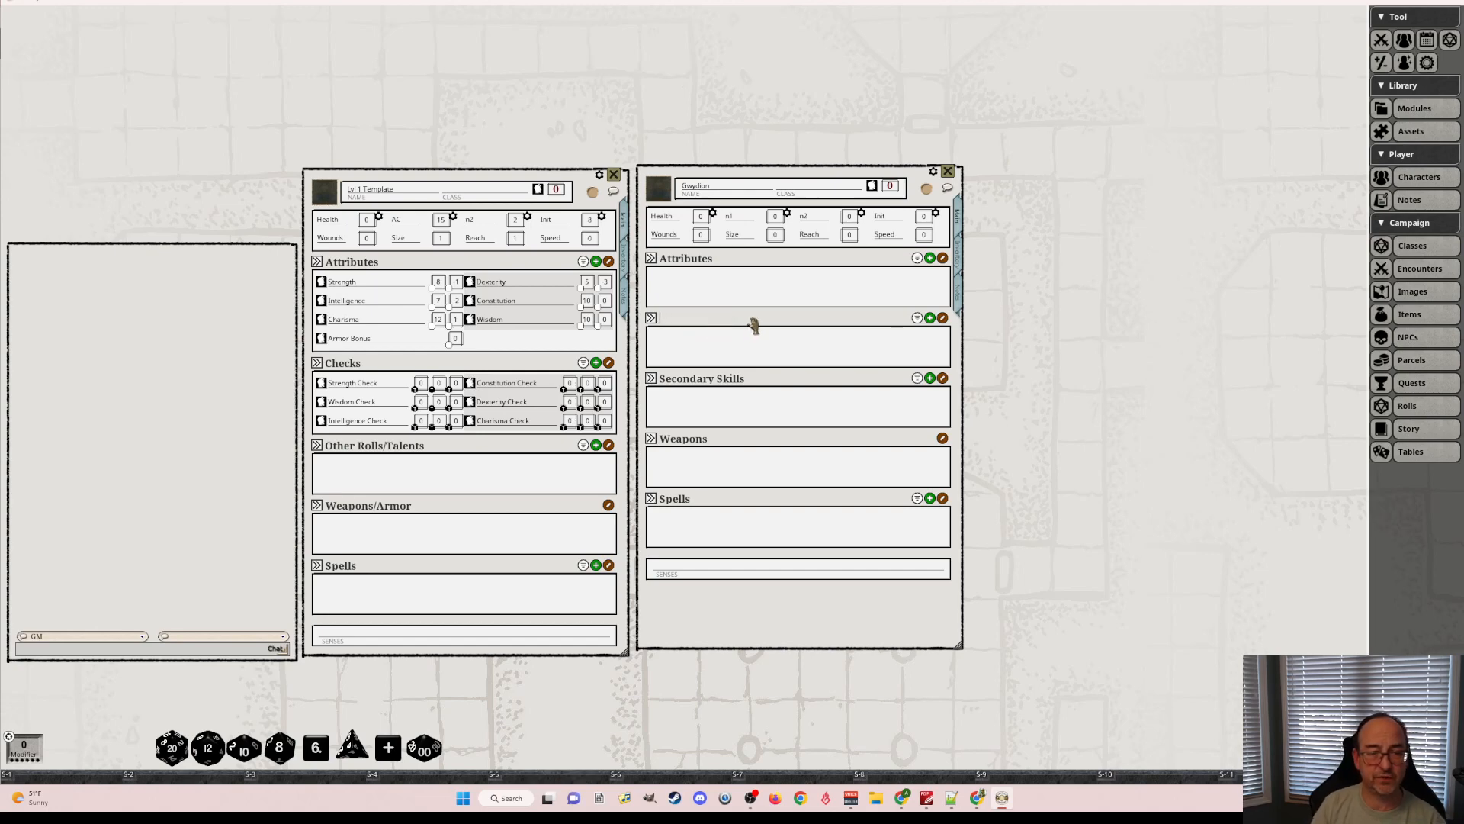
{"action": "type", "text": "Checks"}
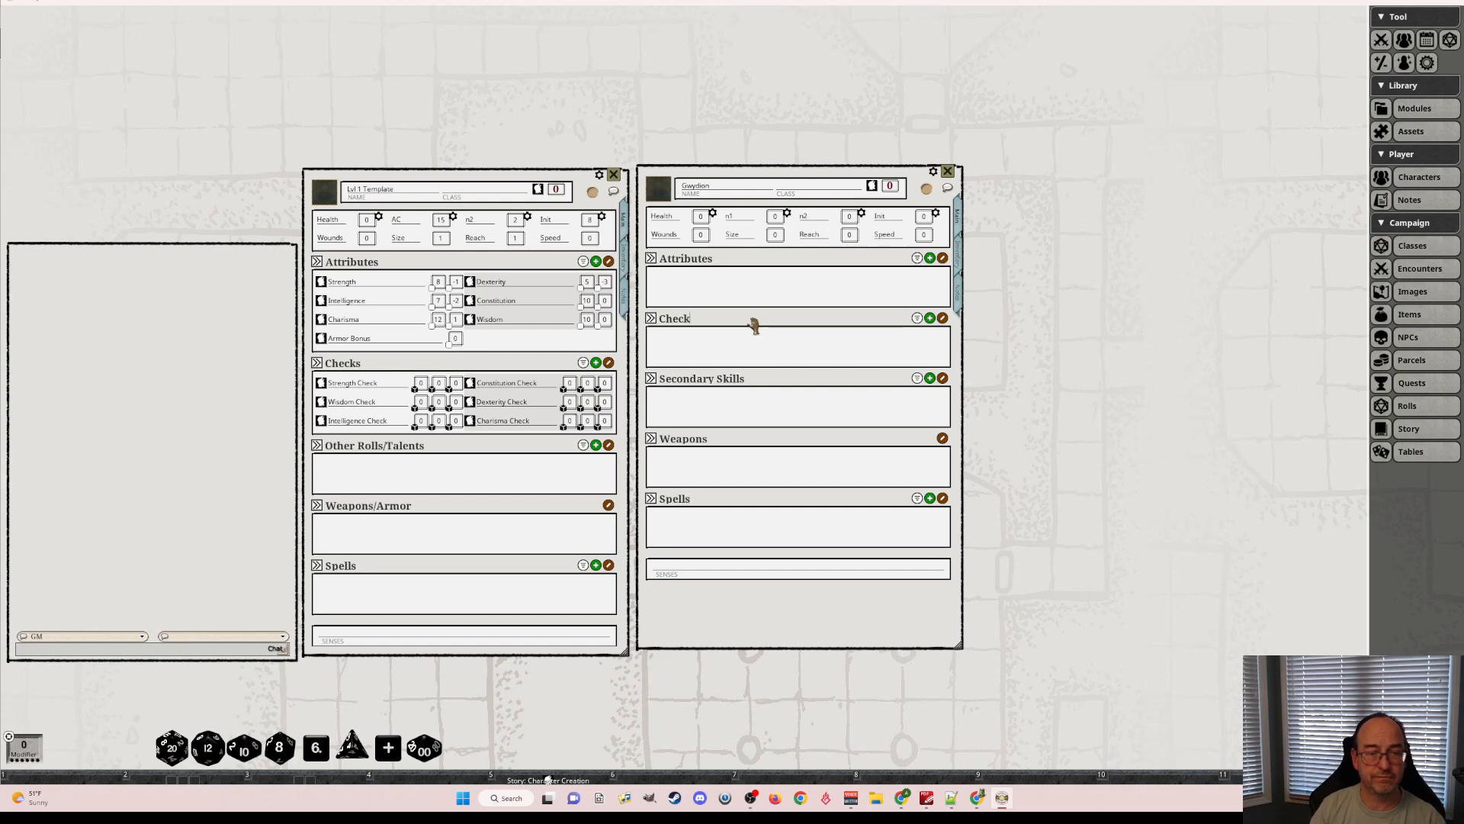
Rename the new sheet's Secondary Skills section to Other Rolls/Talents and its Weapons section to Weapons/Armor.
{"action": "left_click_drag", "start_coordinate": [793, 377], "coordinate": [673, 385]}
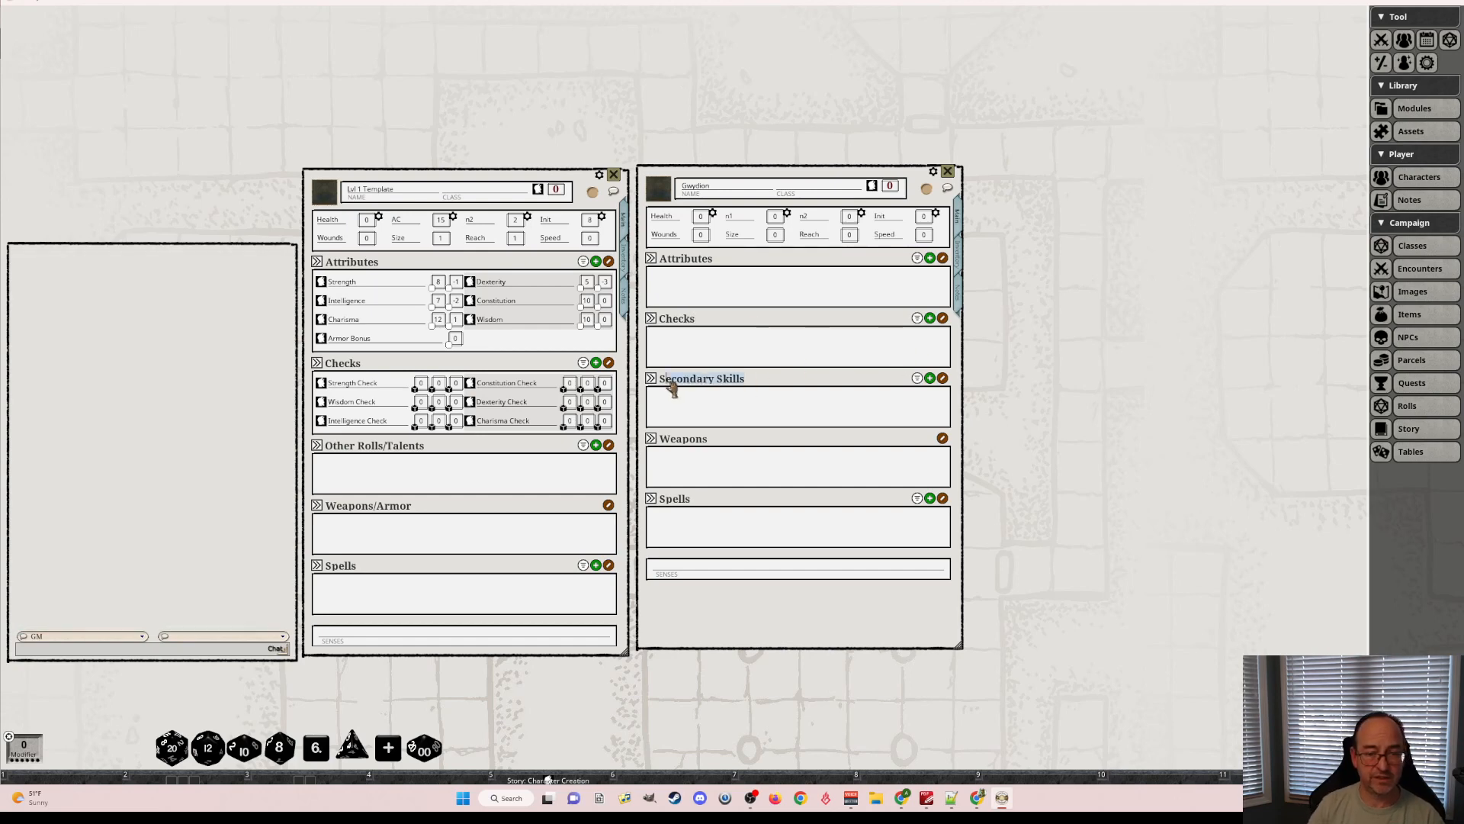
{"action": "type", "text": "Other Rolls/Talents"}
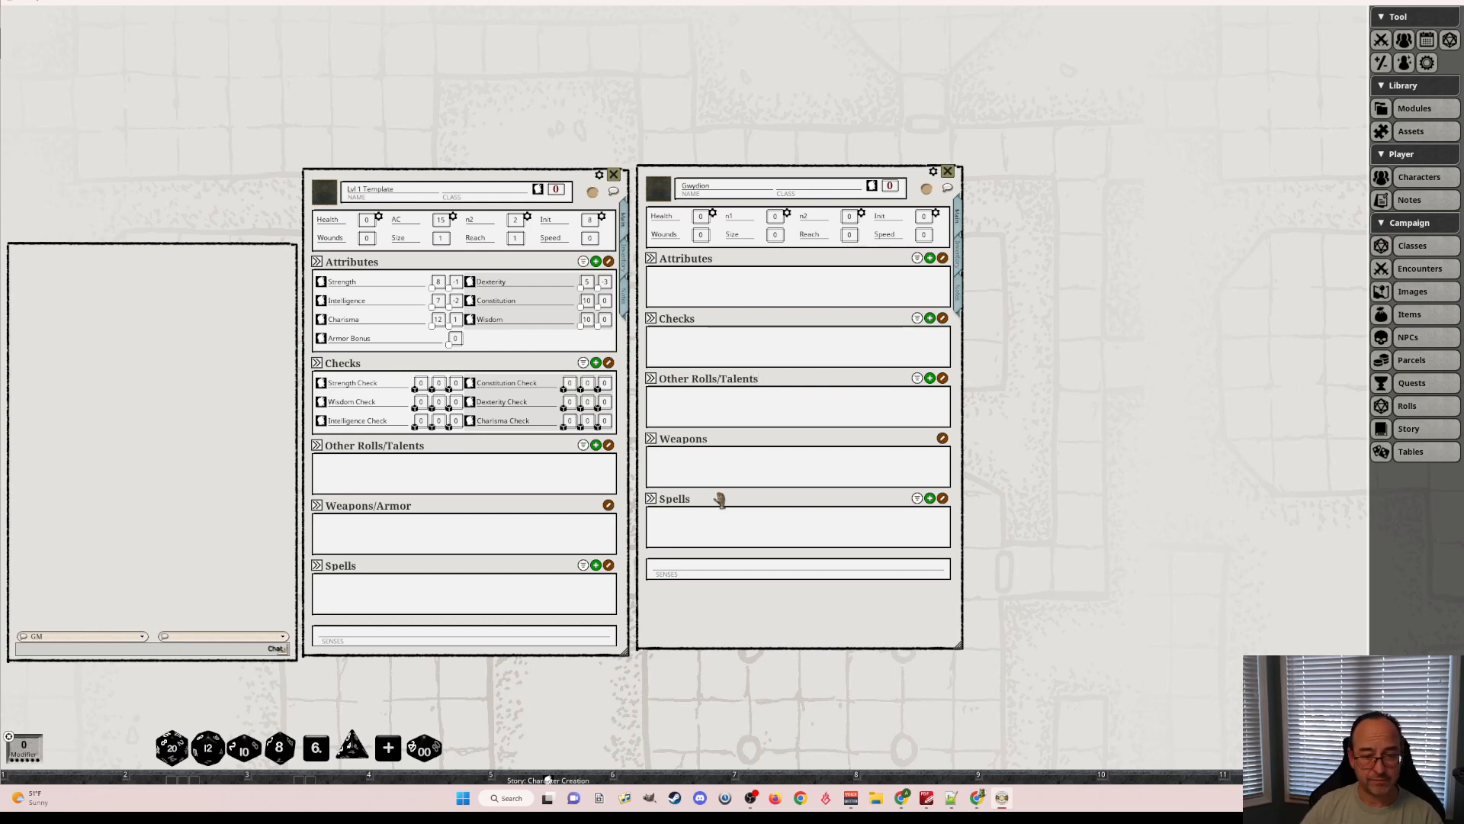
{"action": "left_click", "coordinate": [726, 439]}
{"action": "type", "text": "/Armor"}
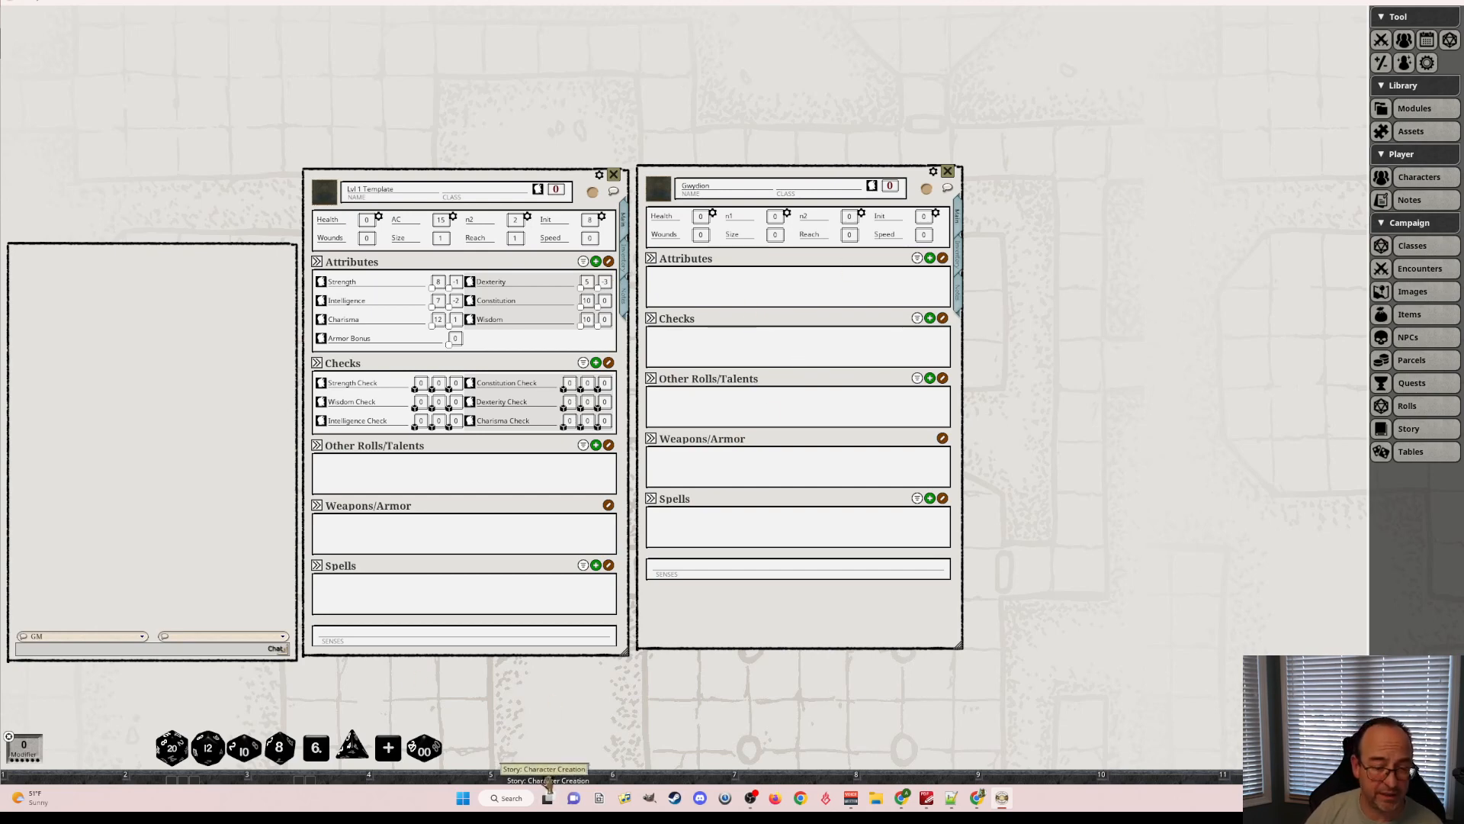
Open the Character Creation story, roll once on its linked Background table and close the table.
{"action": "left_click", "coordinate": [548, 780]}
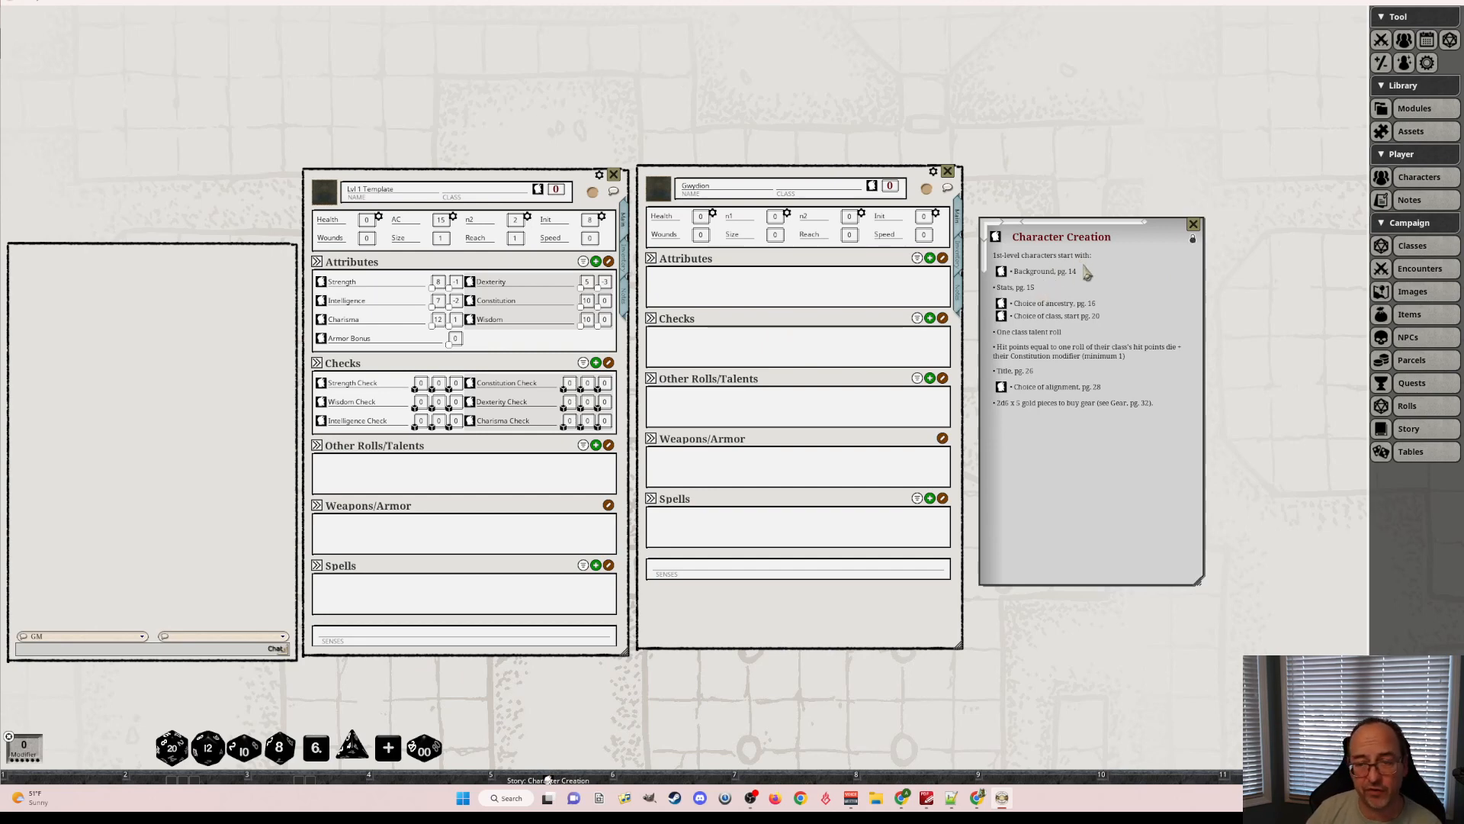
{"action": "left_click", "coordinate": [1002, 271]}
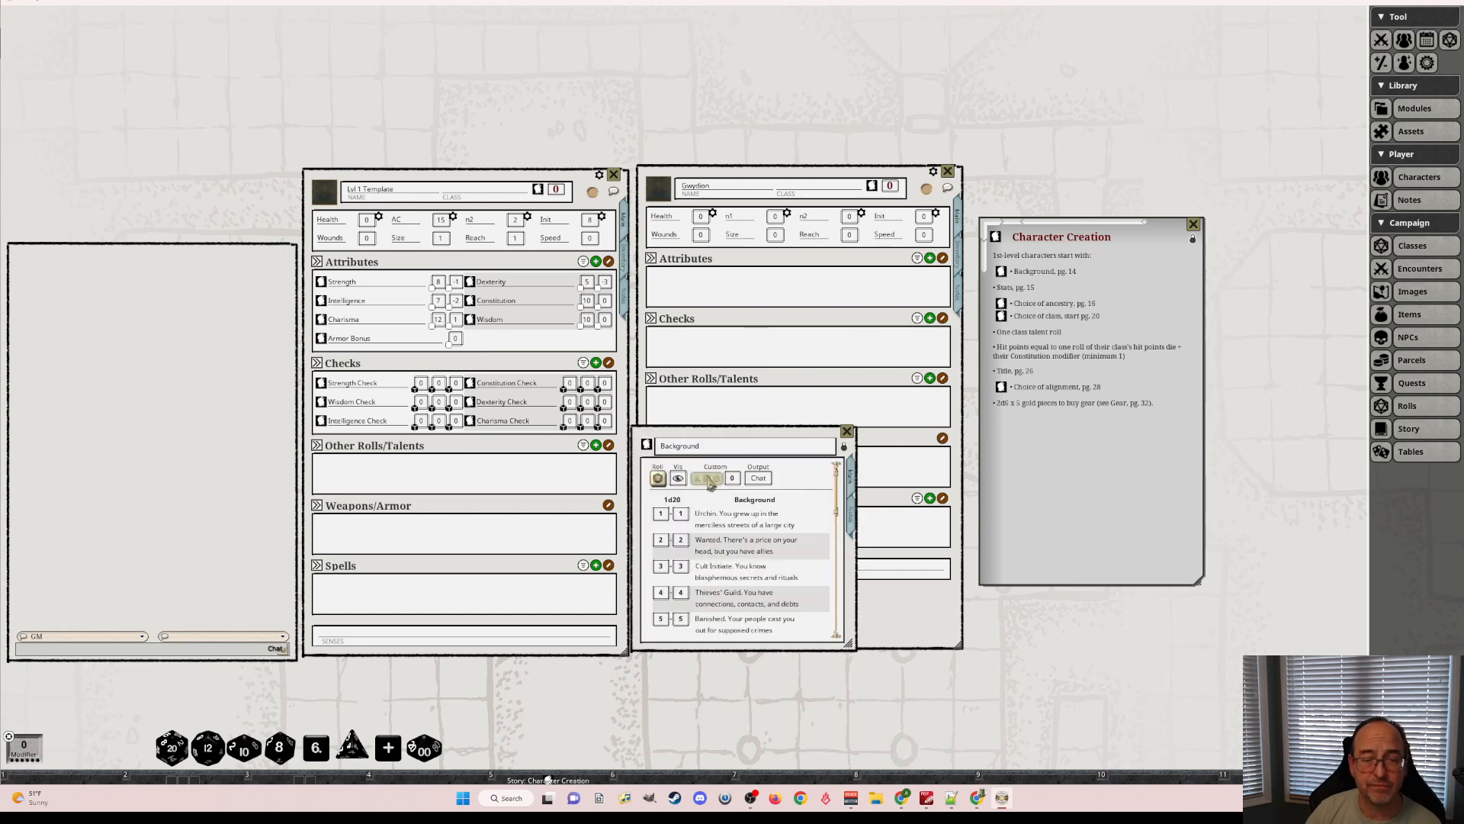
{"action": "left_click", "coordinate": [658, 479]}
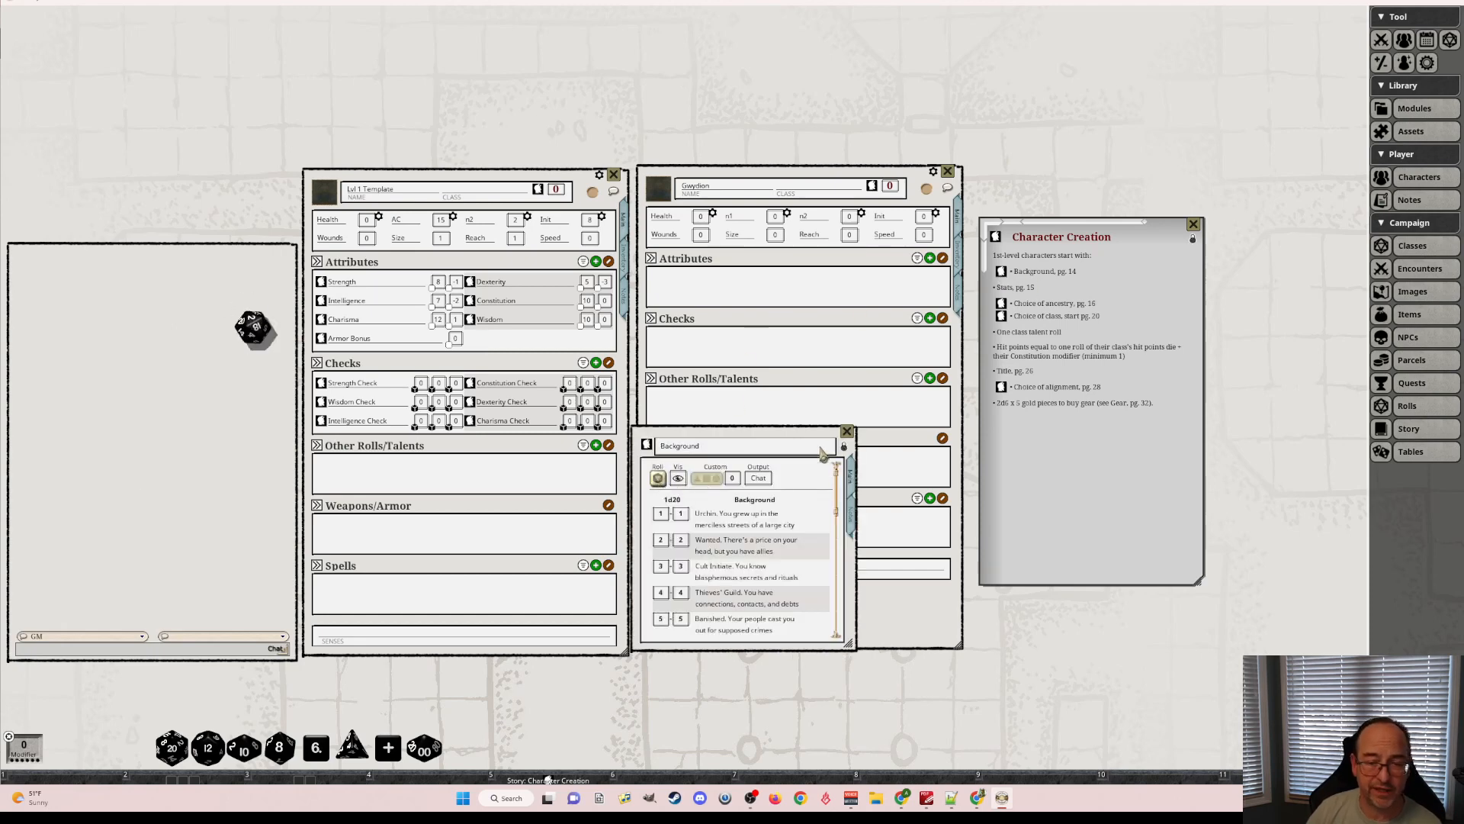
{"action": "left_click", "coordinate": [847, 431]}
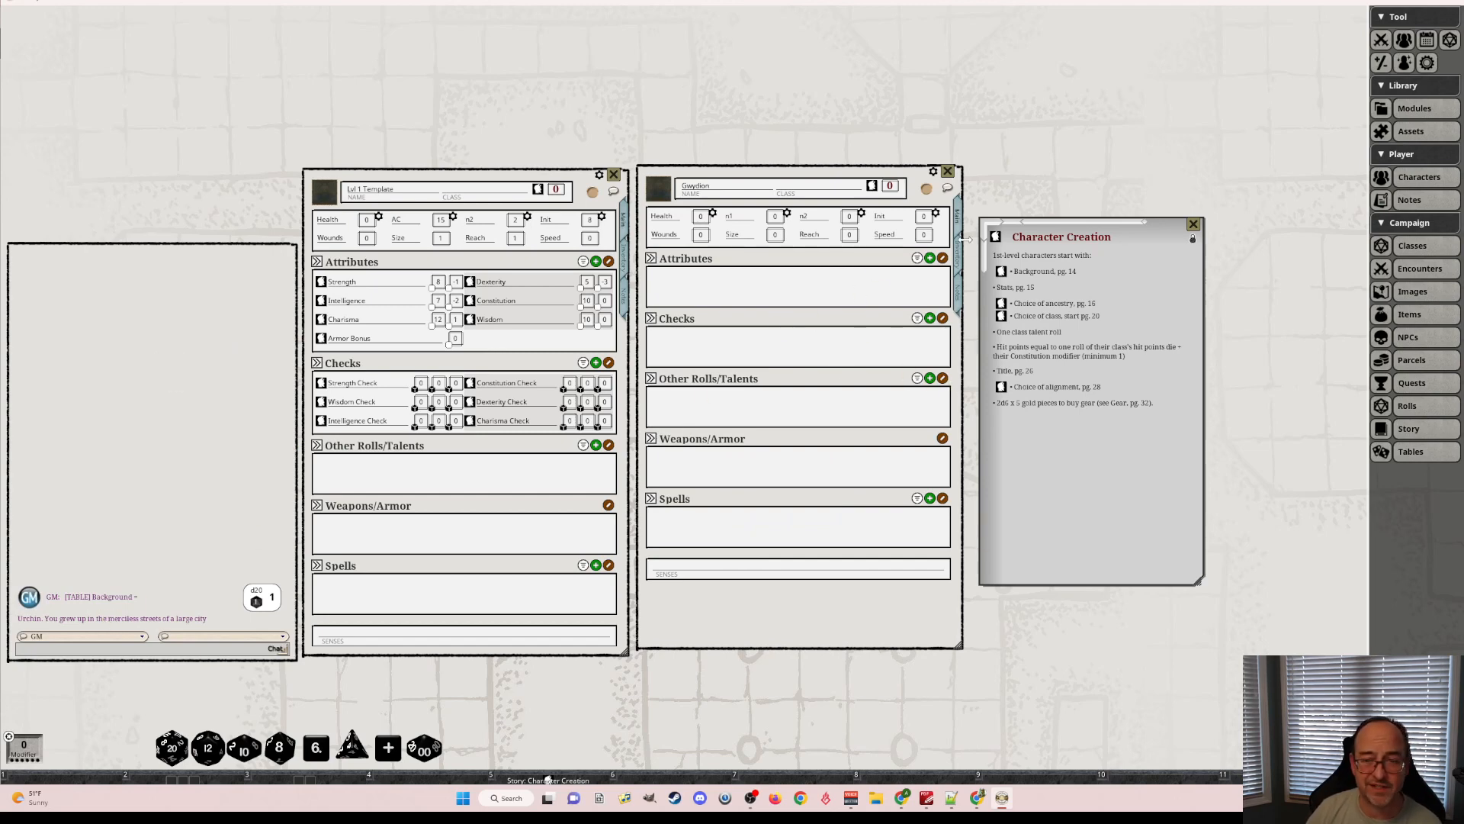
Add a heading "Background: Urchin. You grew up in the merciless streets of a large city" to the new character's notes.
{"action": "left_click", "coordinate": [959, 295]}
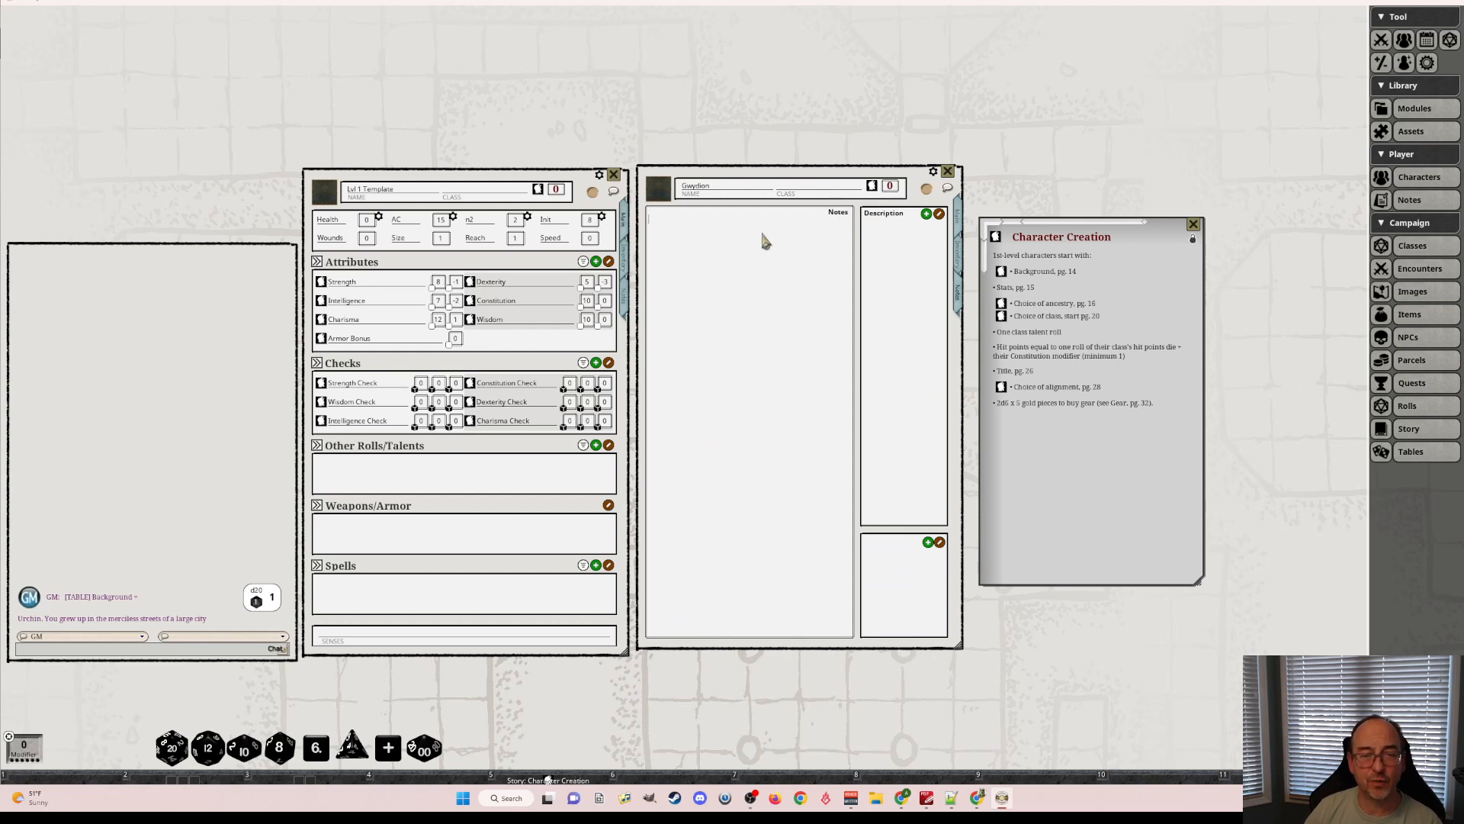
{"action": "type", "text": "Ba"}
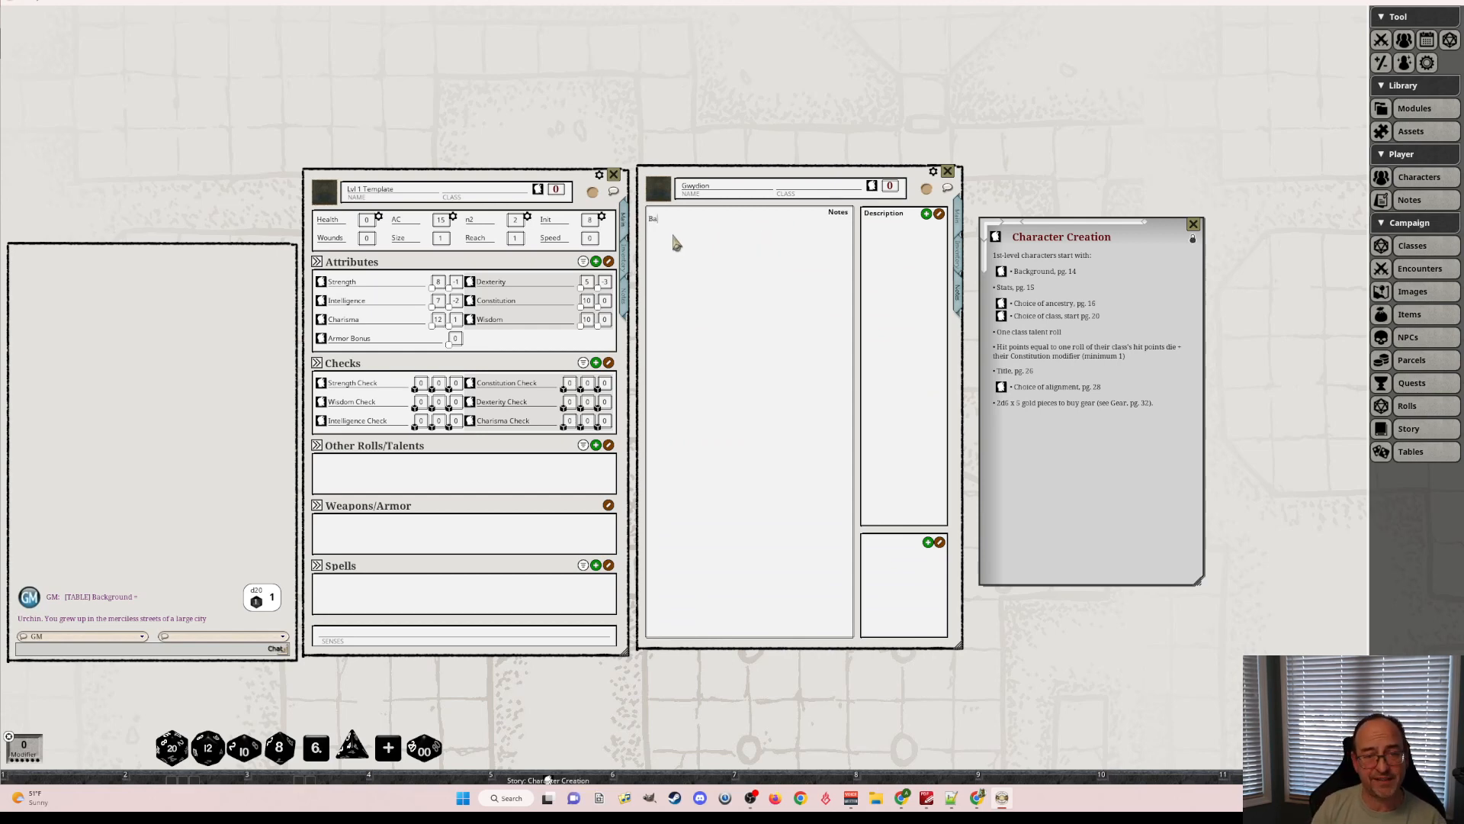
{"action": "type", "text": "ckground:"}
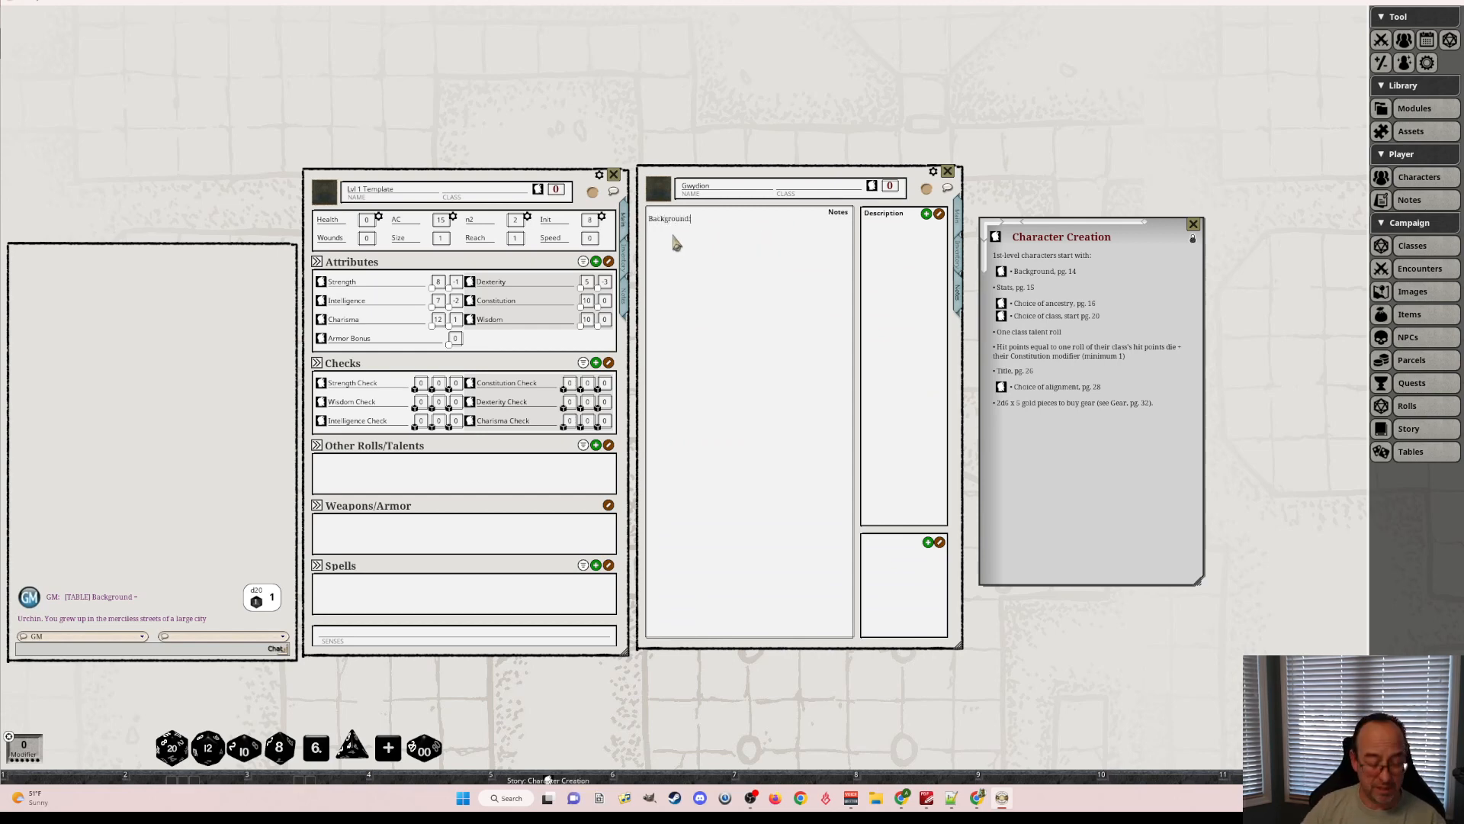
{"action": "key", "text": "ctrl+1"}
{"action": "type", "text": ":"}
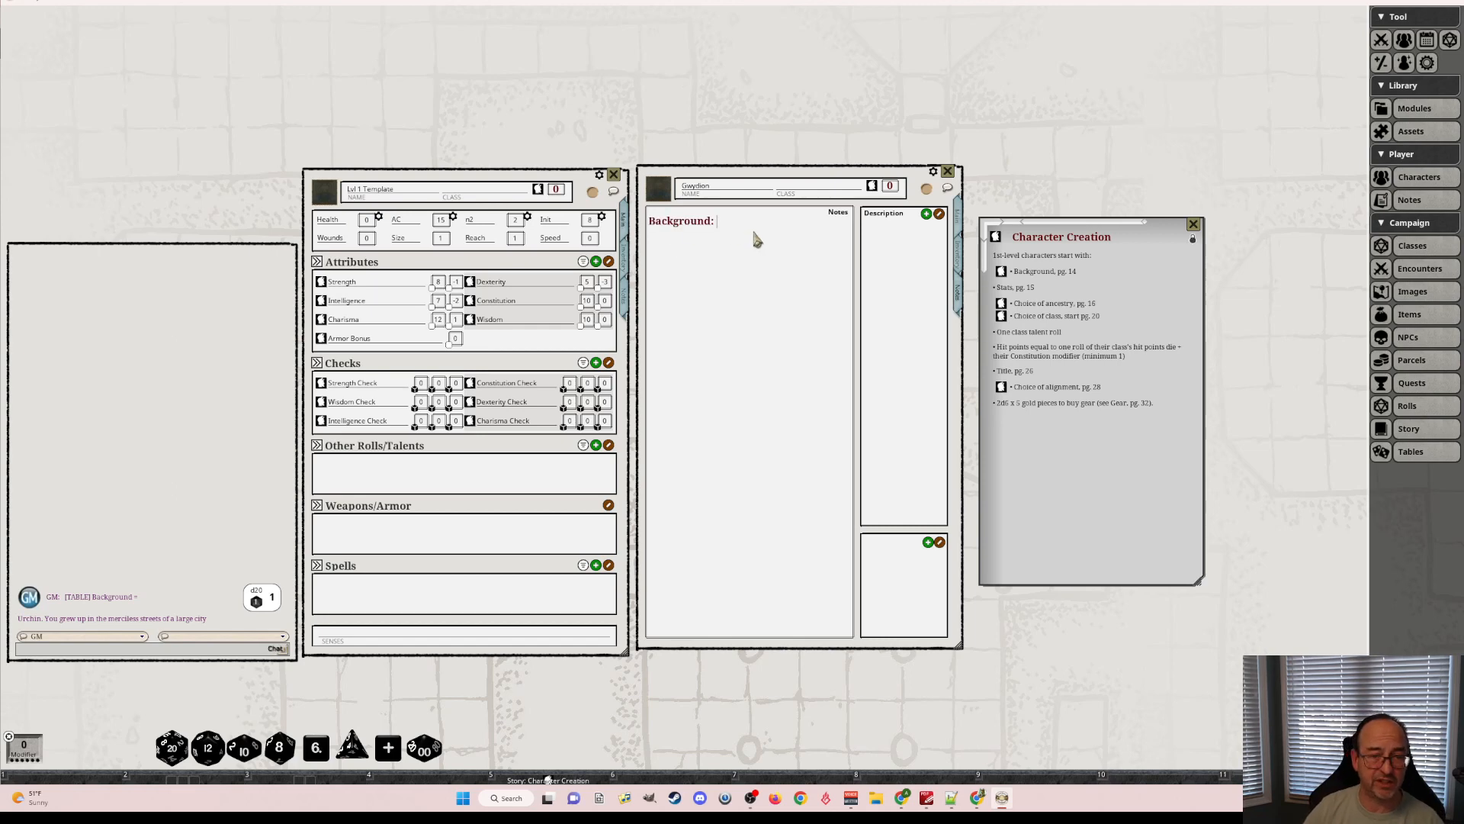
{"action": "left_click_drag", "start_coordinate": [81, 619], "coordinate": [810, 248]}
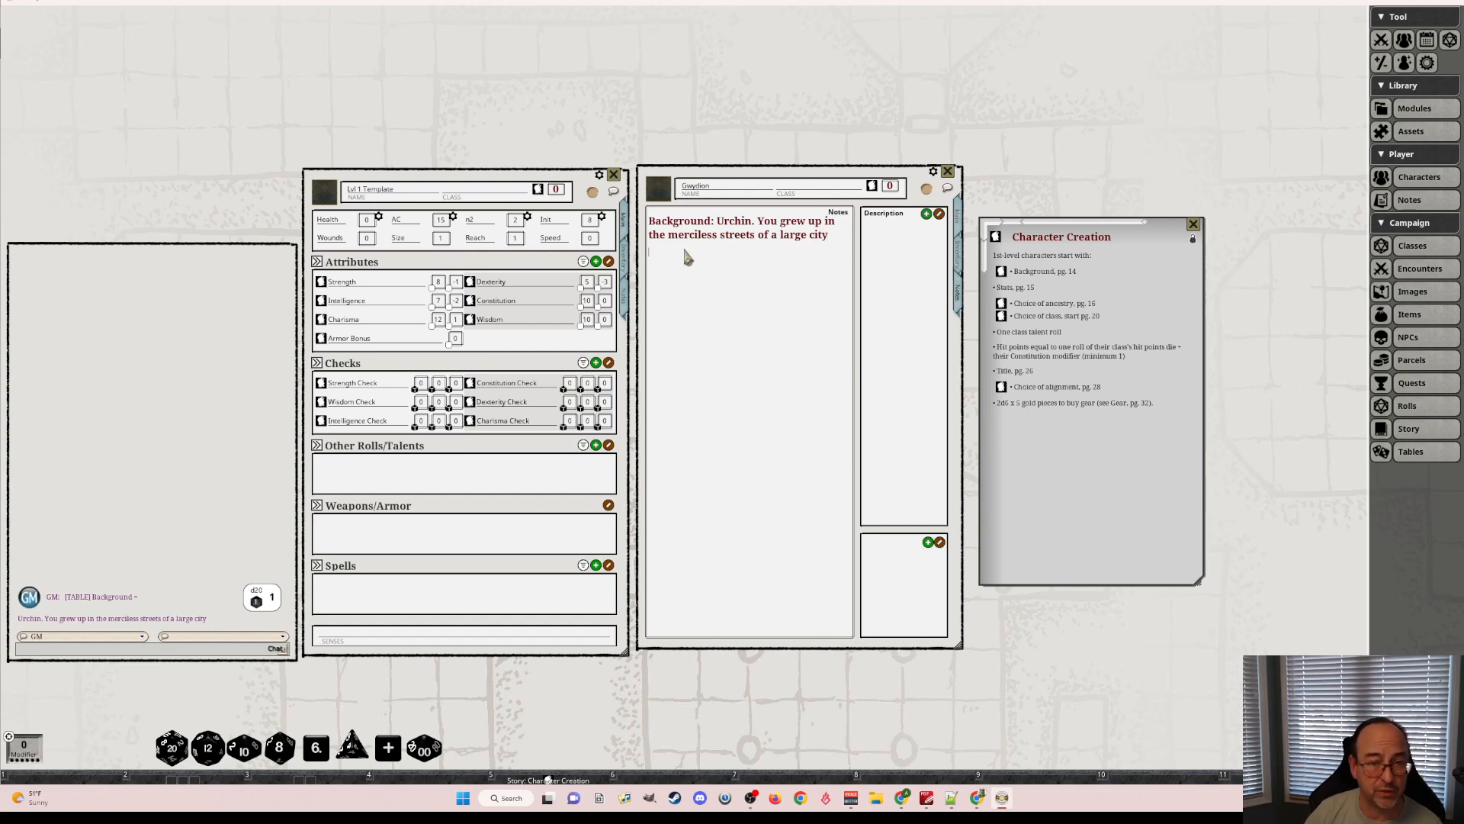
Clear the chat log and store the chat command /clear in the first hotkey slot.
{"action": "right_click", "coordinate": [208, 513]}
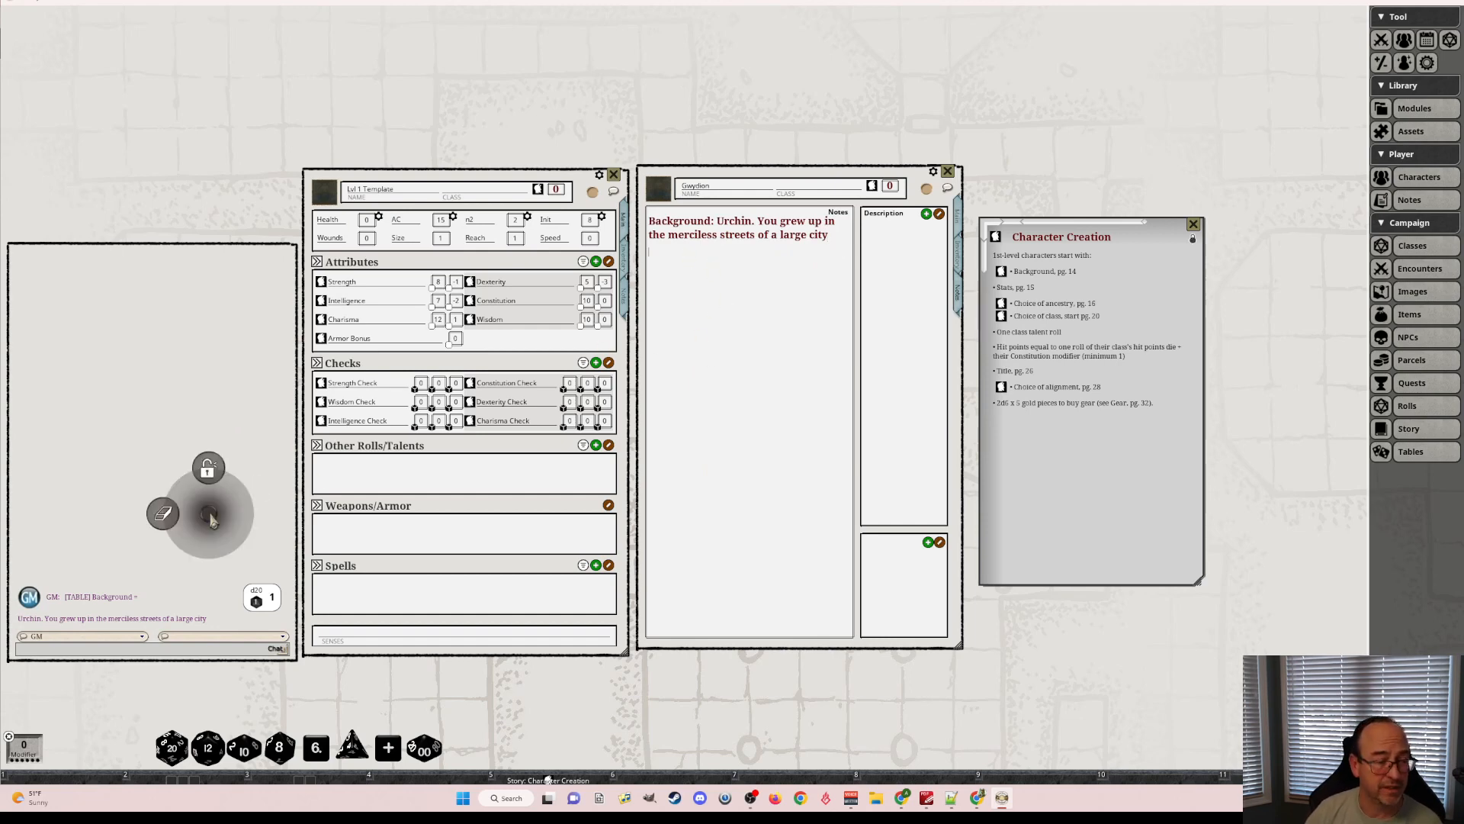
{"action": "left_click", "coordinate": [163, 515]}
{"action": "left_click", "coordinate": [111, 650]}
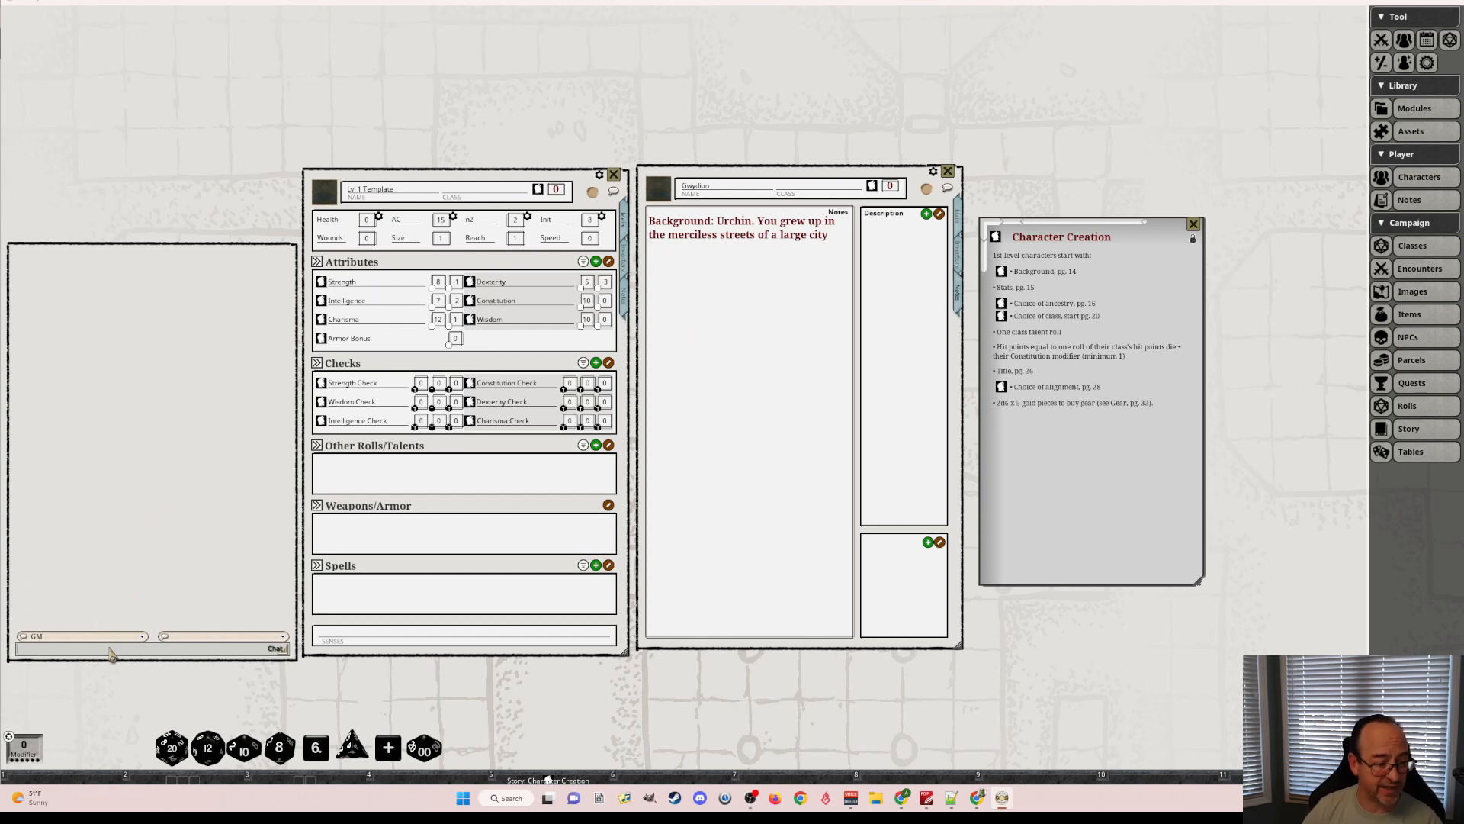
{"action": "type", "text": "/cle"}
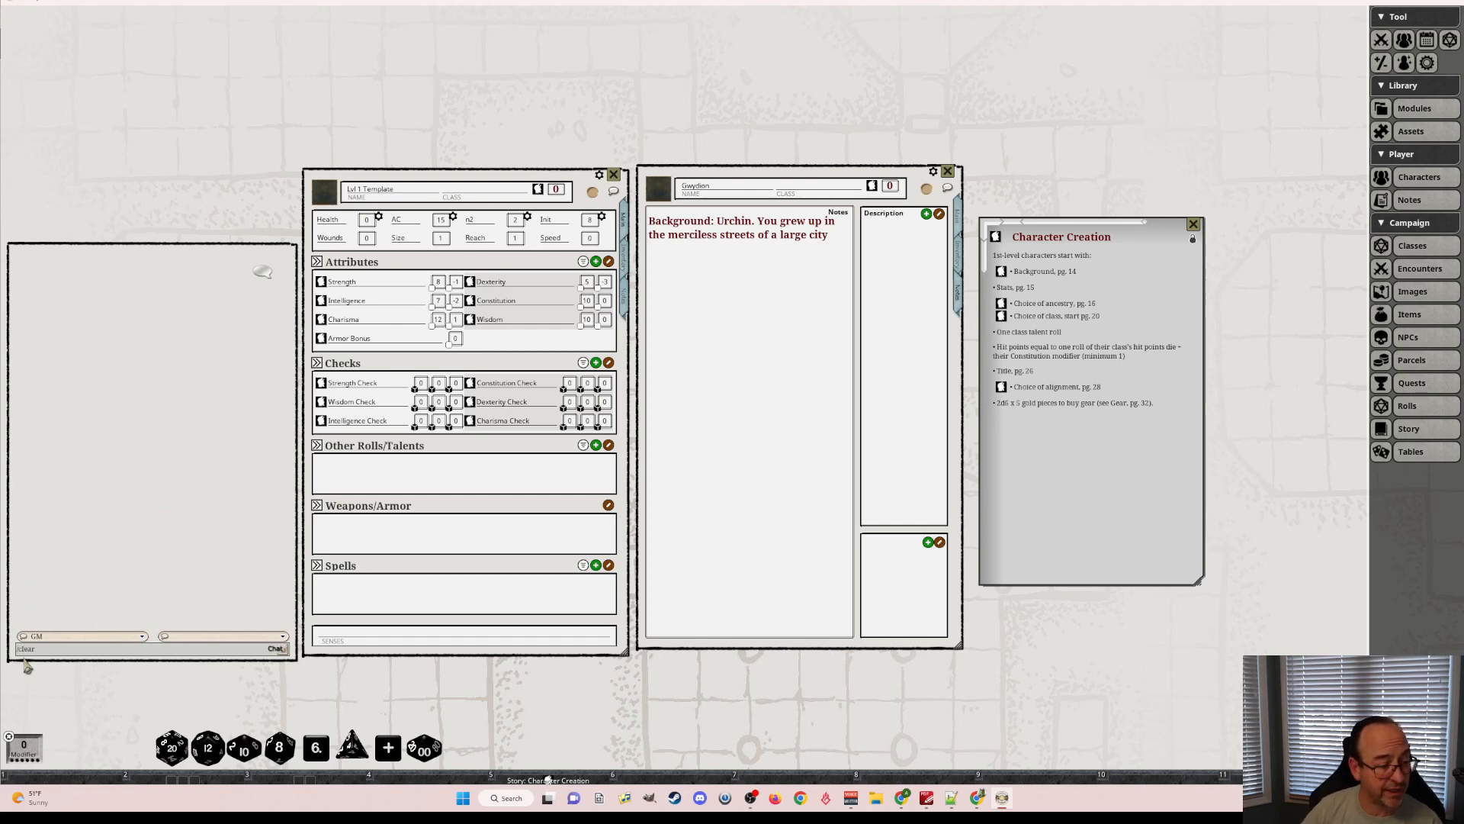
{"action": "type", "text": "ar"}
{"action": "key", "text": "Return"}
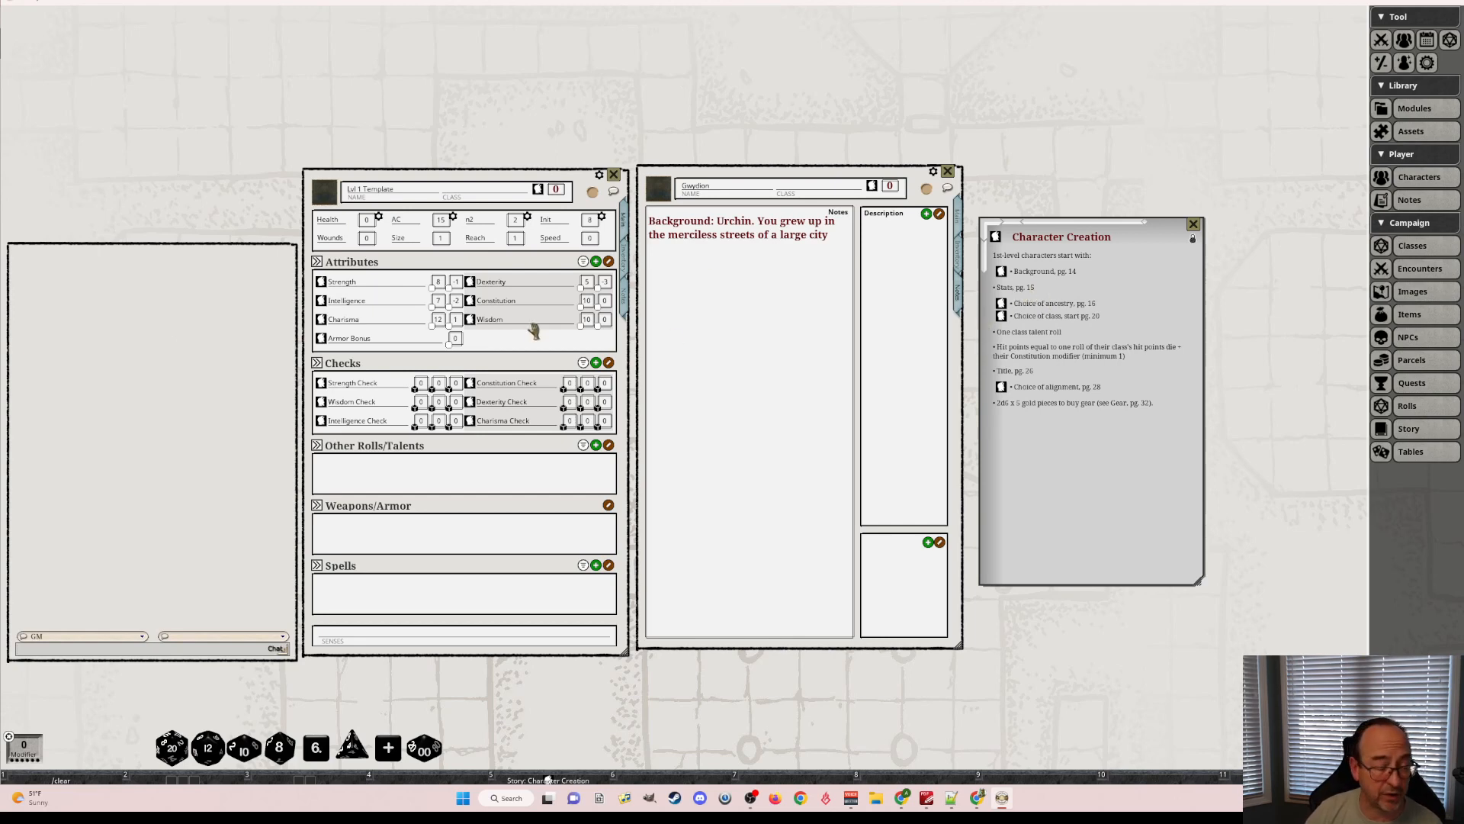
Copy Strength from the template to the new character's Attributes, roll 3d6 and set the Strength score to 7.
{"action": "left_click", "coordinate": [958, 217]}
{"action": "left_click_drag", "start_coordinate": [321, 284], "coordinate": [677, 280]}
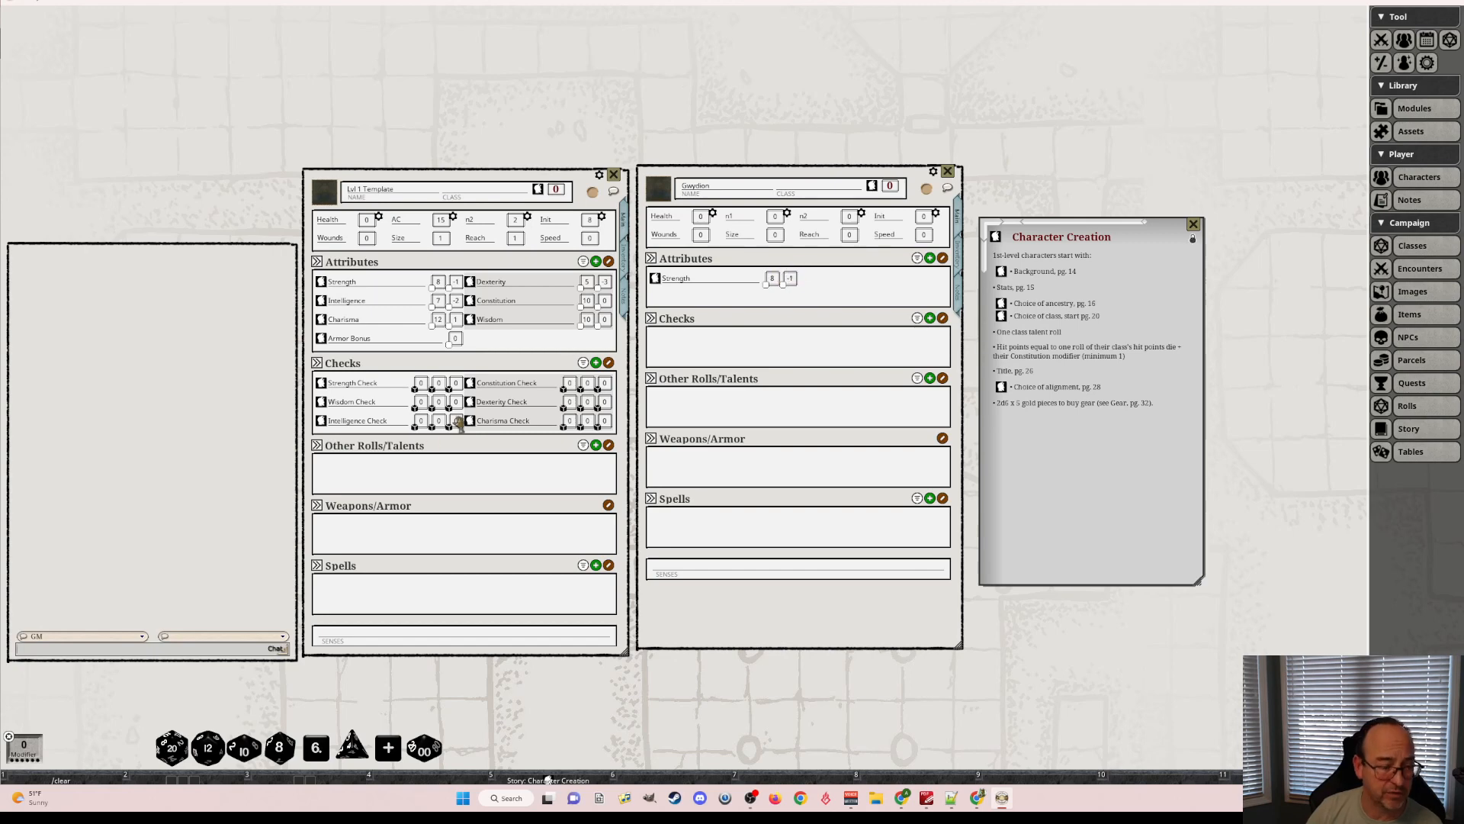
{"action": "left_click", "coordinate": [185, 786]}
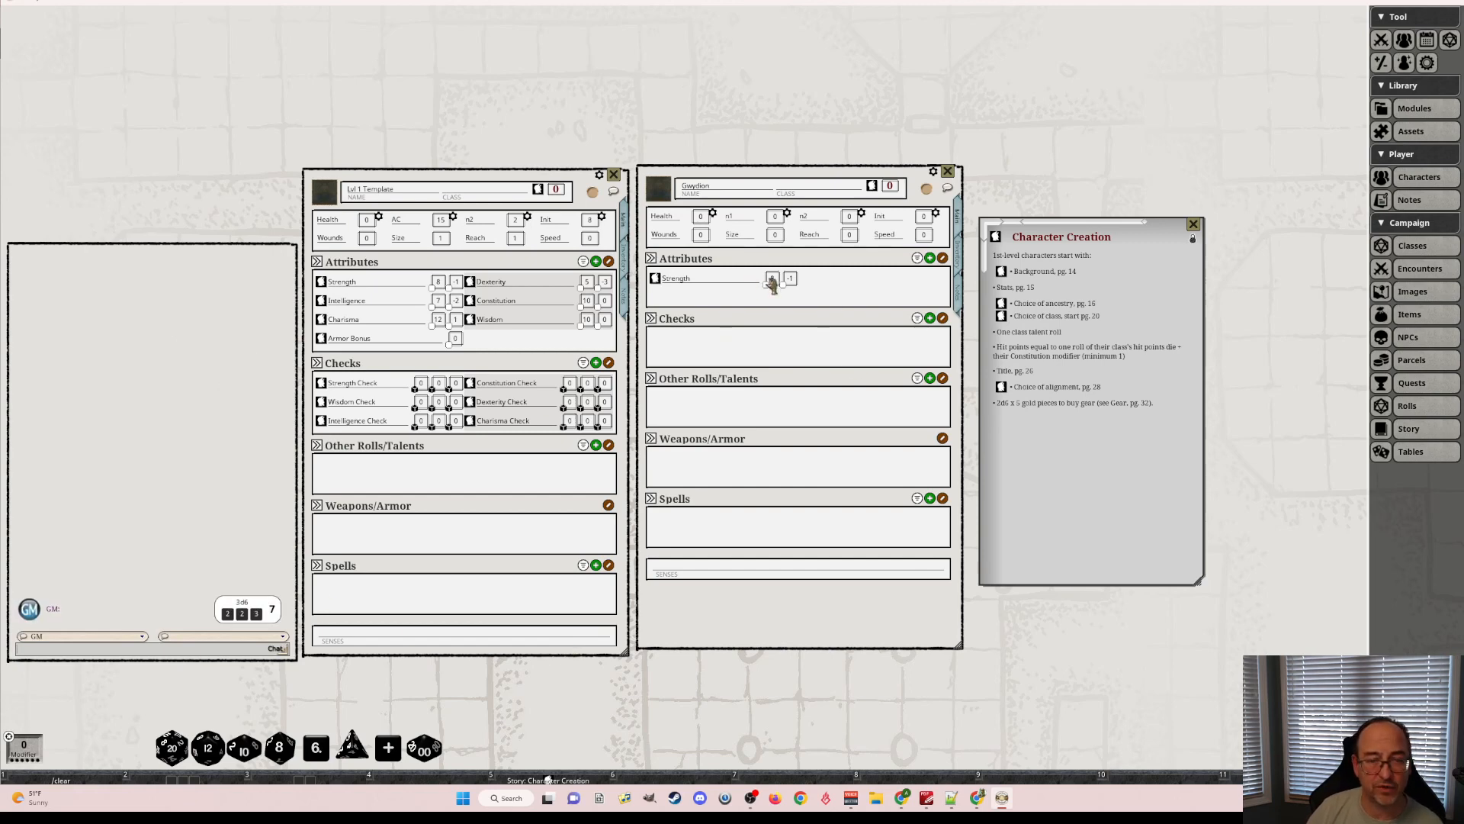
{"action": "key", "text": "ctrl"}
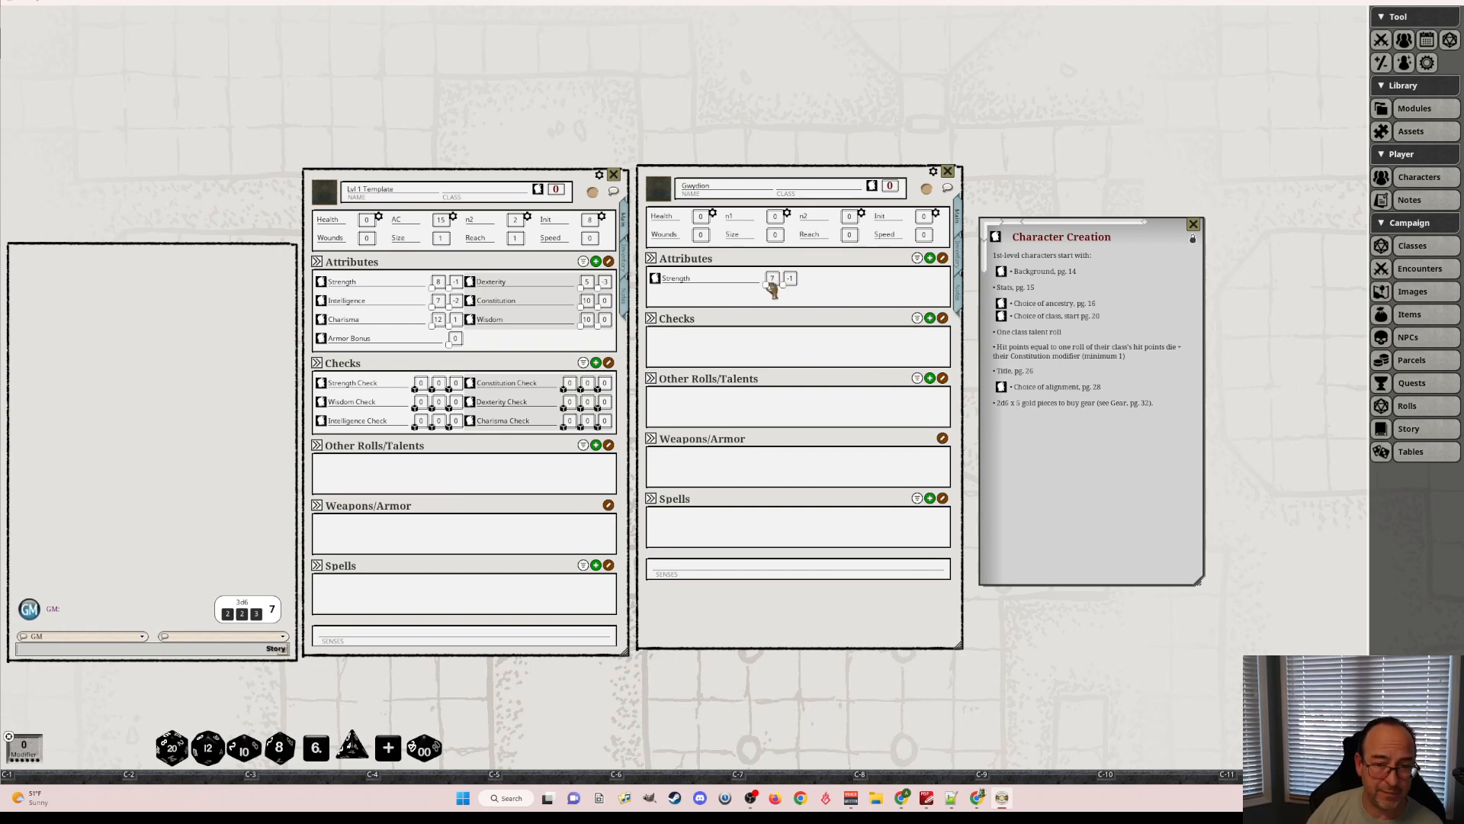
Check the stats table in the Strength description and set the new character's Strength modifier to -2.
{"action": "left_click", "coordinate": [655, 278]}
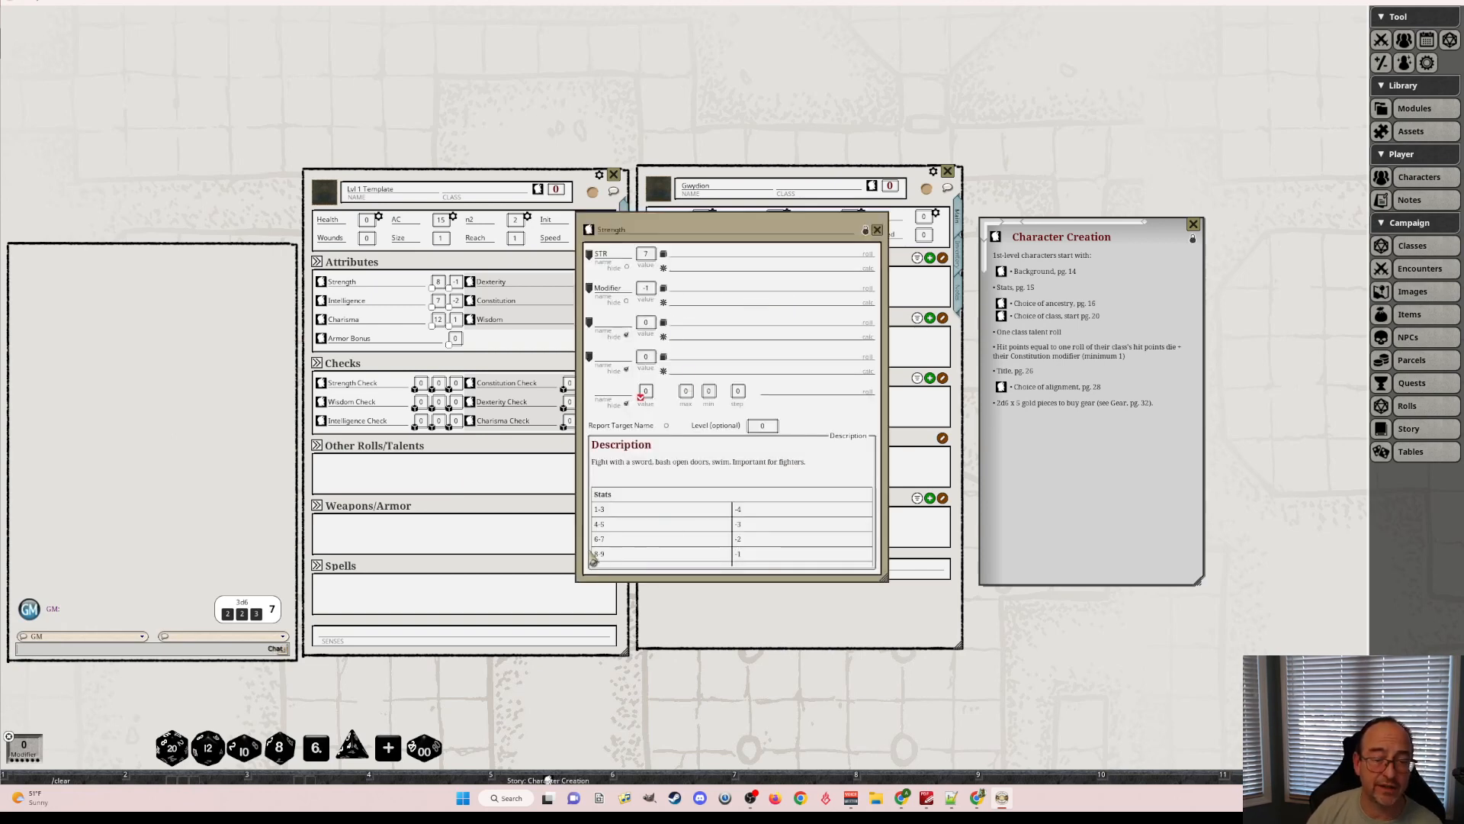
{"action": "scroll", "coordinate": [628, 471], "scroll_direction": "down", "scroll_amount": 1}
{"action": "scroll", "coordinate": [620, 511], "scroll_direction": "up", "scroll_amount": 1}
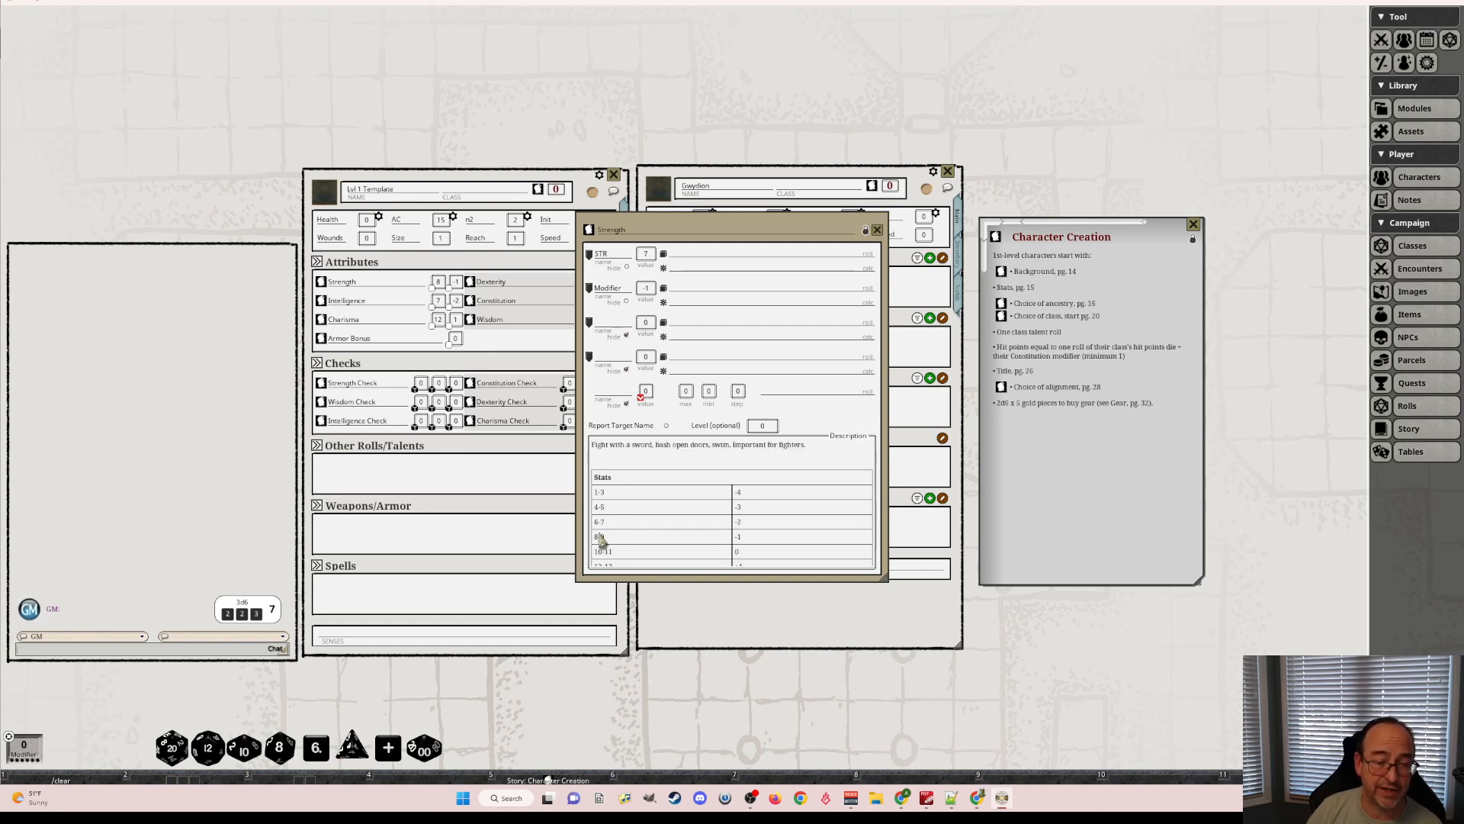
{"action": "left_click", "coordinate": [876, 229]}
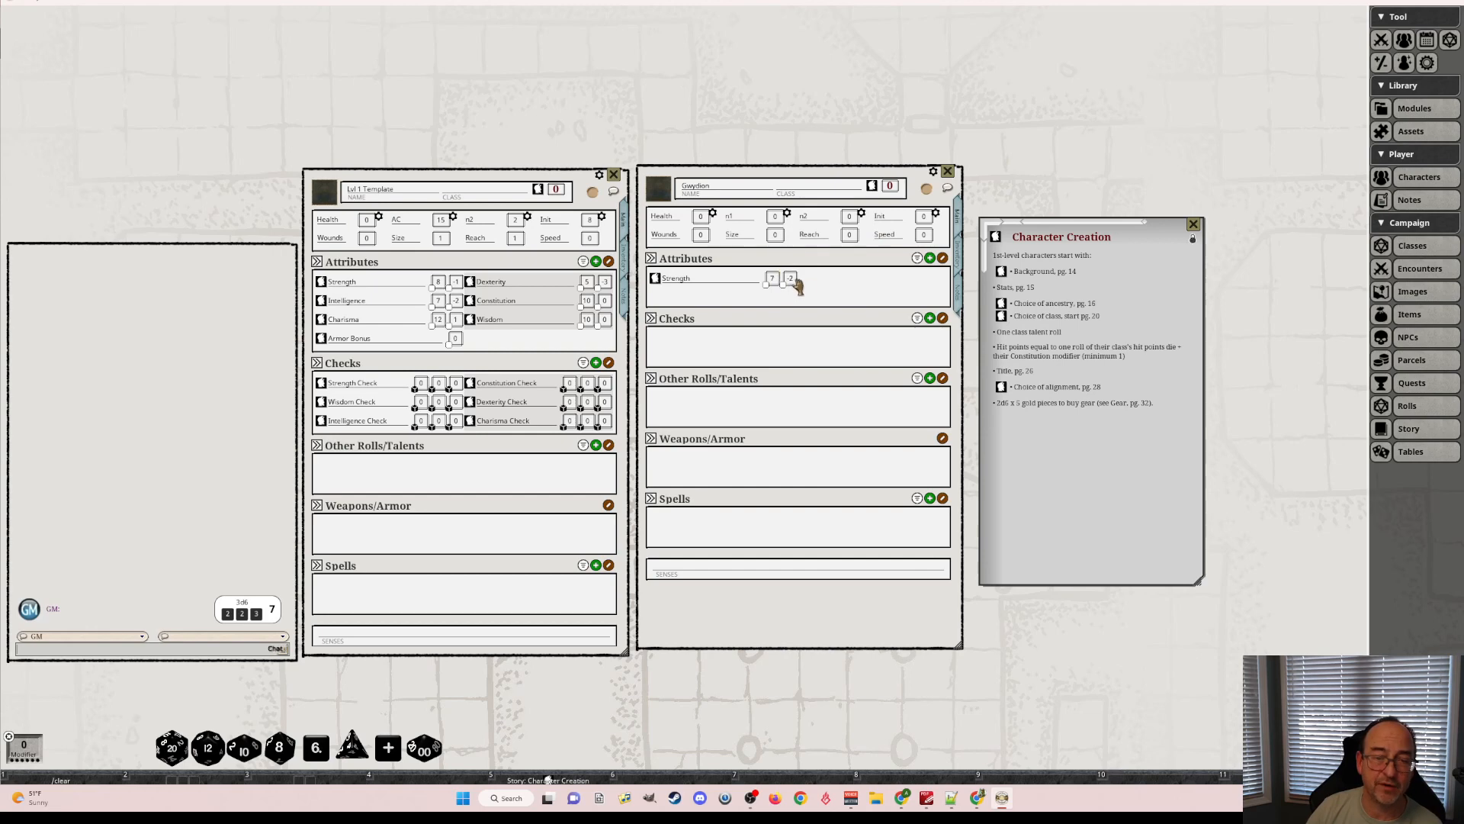
Copy Dexterity to the new character's Attributes, clear the chat, roll 3d6 and set the Dexterity score to 13.
{"action": "left_click_drag", "start_coordinate": [477, 284], "coordinate": [760, 306]}
{"action": "right_click", "coordinate": [173, 572]}
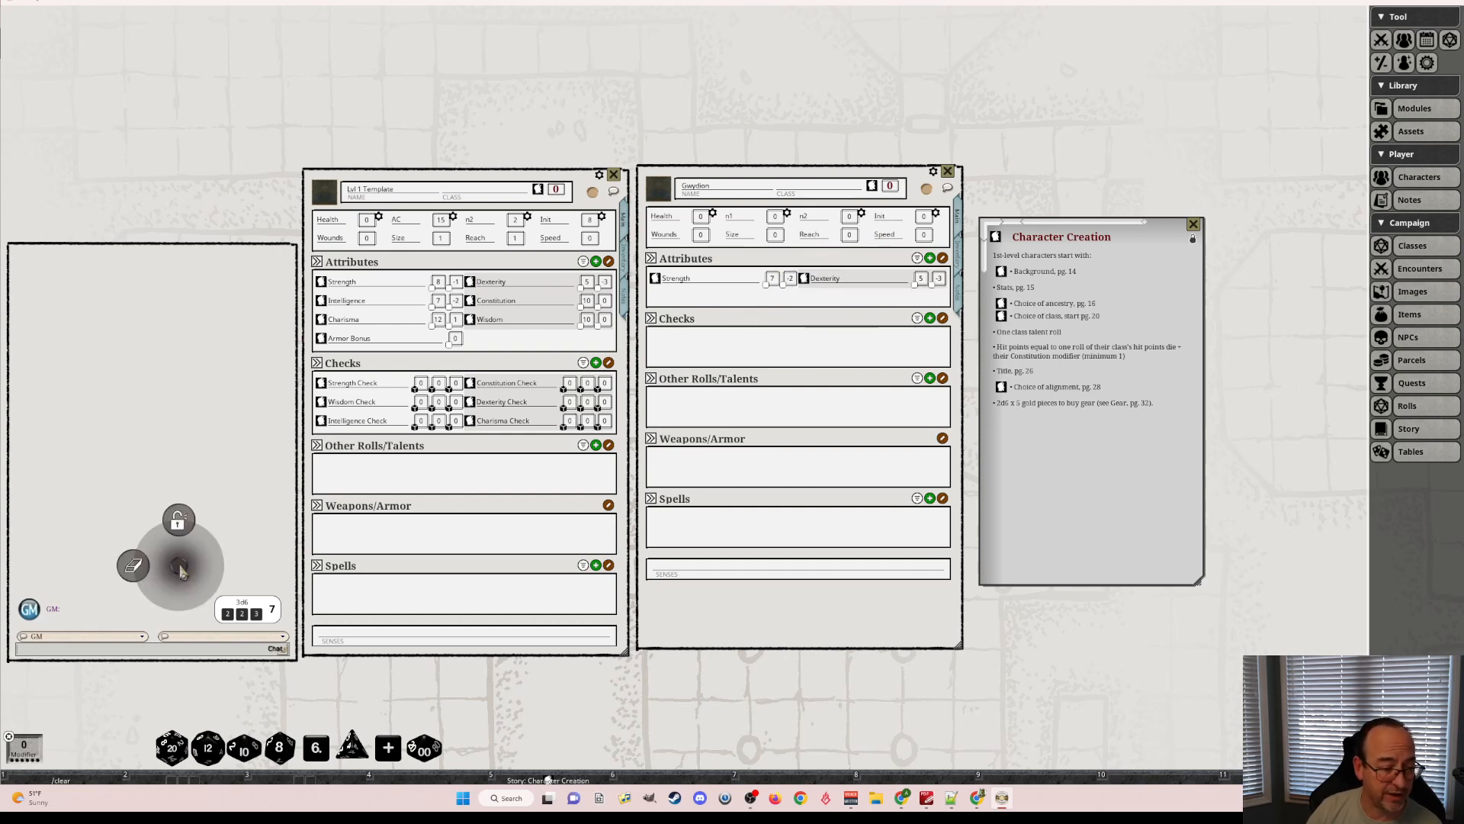
{"action": "left_click", "coordinate": [162, 599]}
{"action": "left_click", "coordinate": [177, 784]}
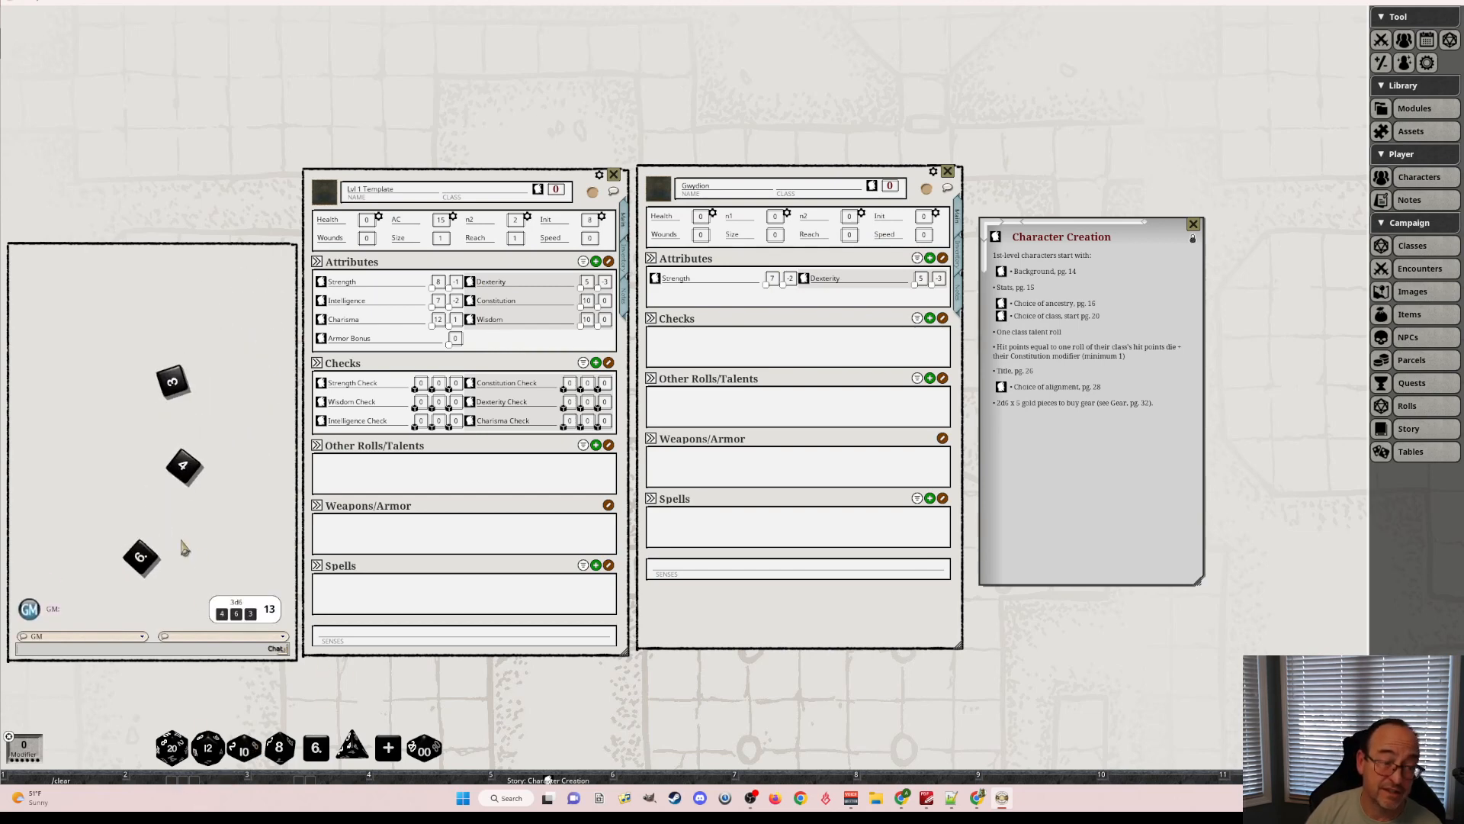
{"action": "key", "text": "ctrl"}
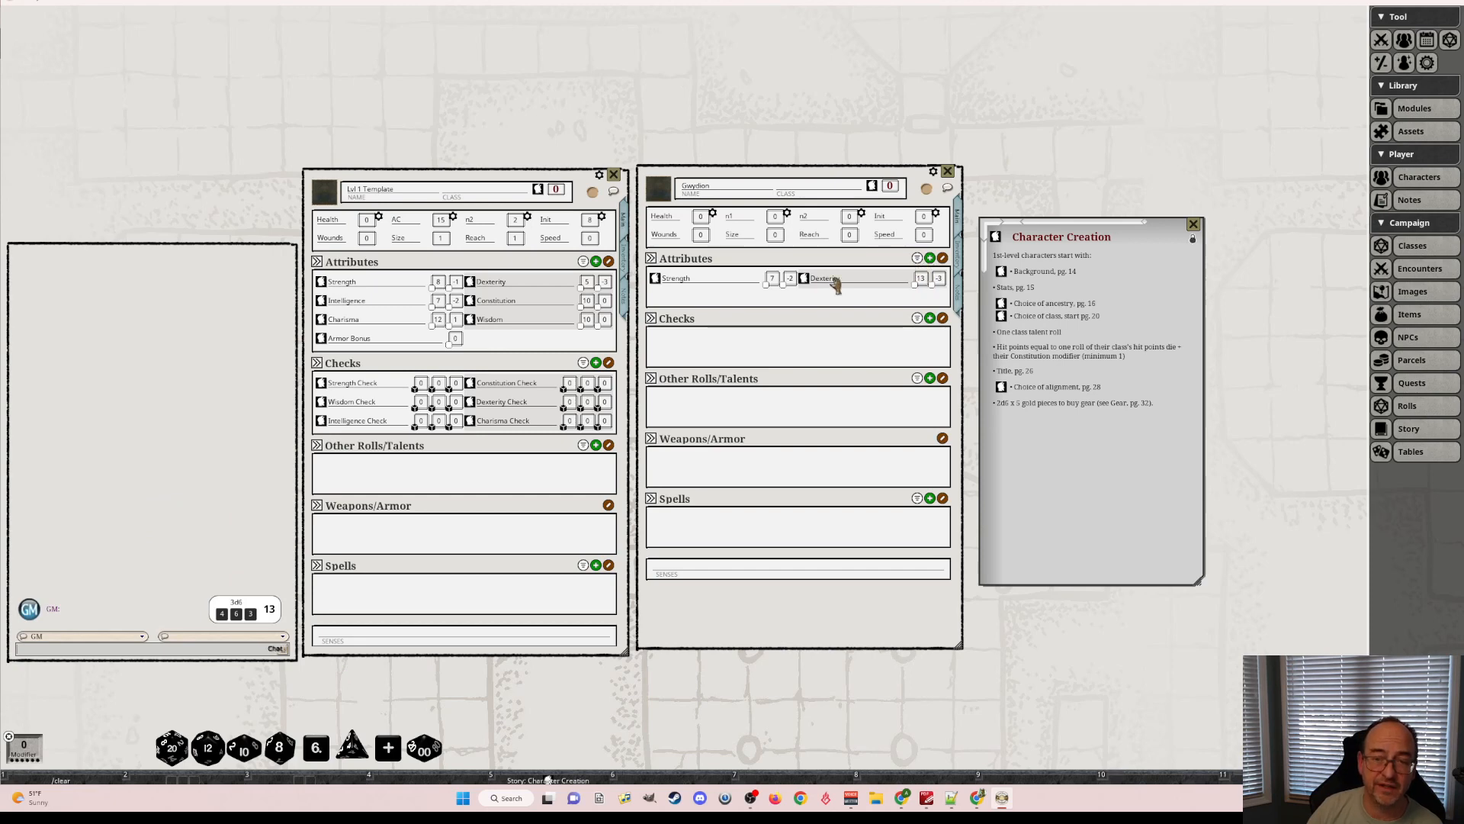
Check the stats table in the Dexterity description and set the new character's Dexterity modifier to 1.
{"action": "left_click", "coordinate": [803, 277]}
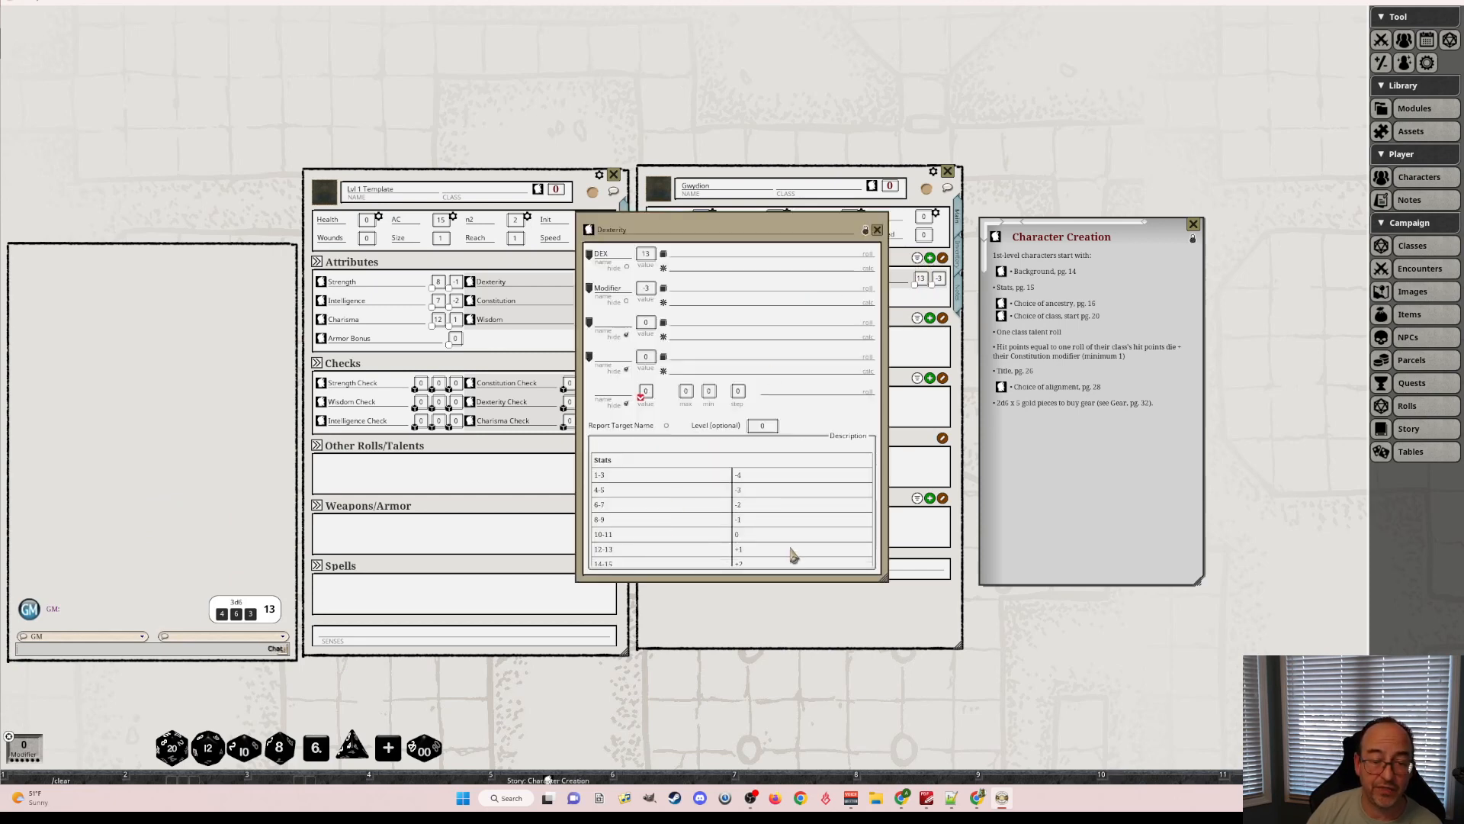
{"action": "left_click", "coordinate": [877, 231]}
{"action": "key", "text": "ctrl"}
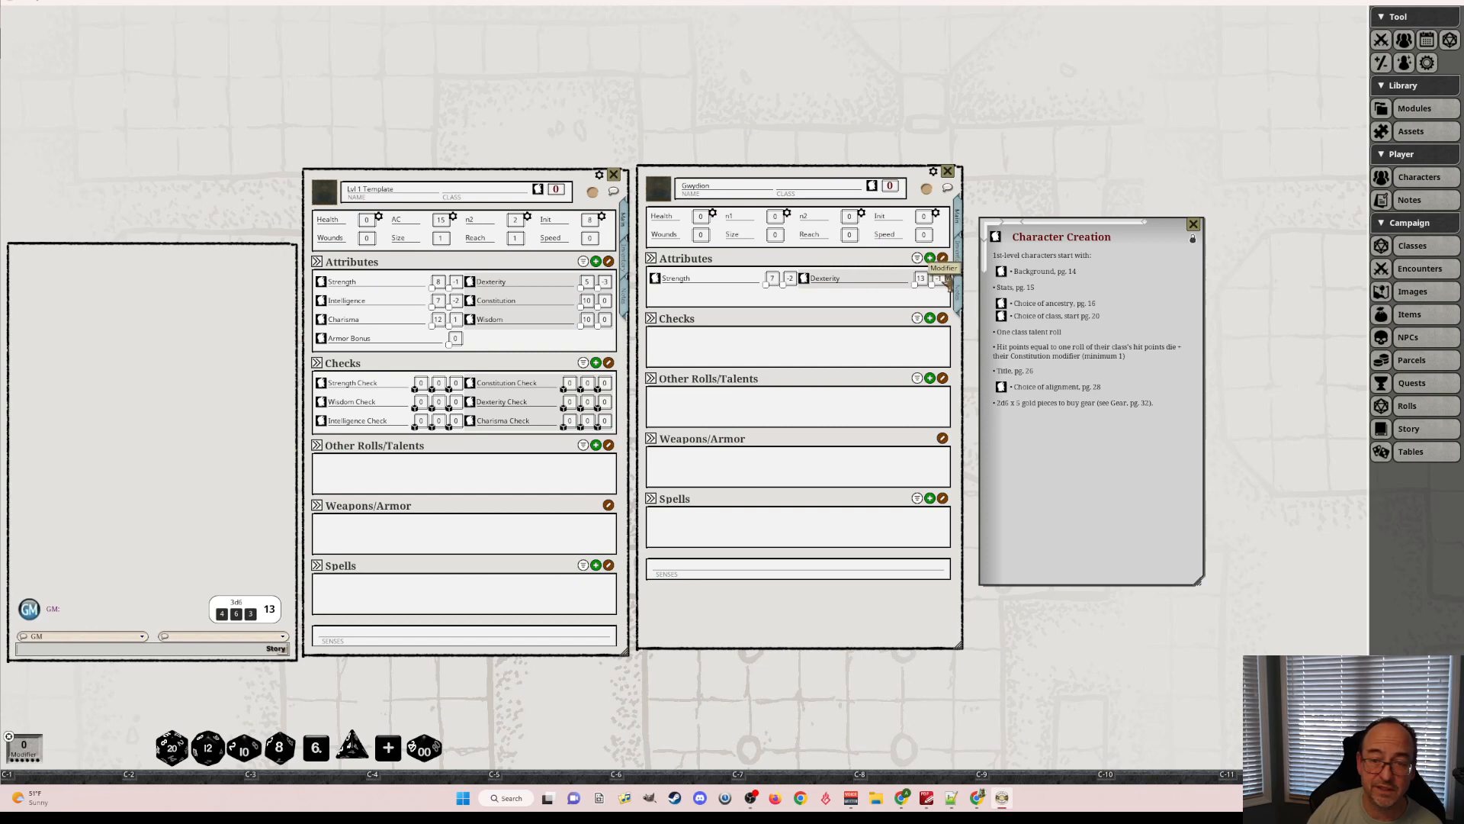
{"action": "scroll", "coordinate": [945, 280], "scroll_direction": "up", "scroll_amount": 1}
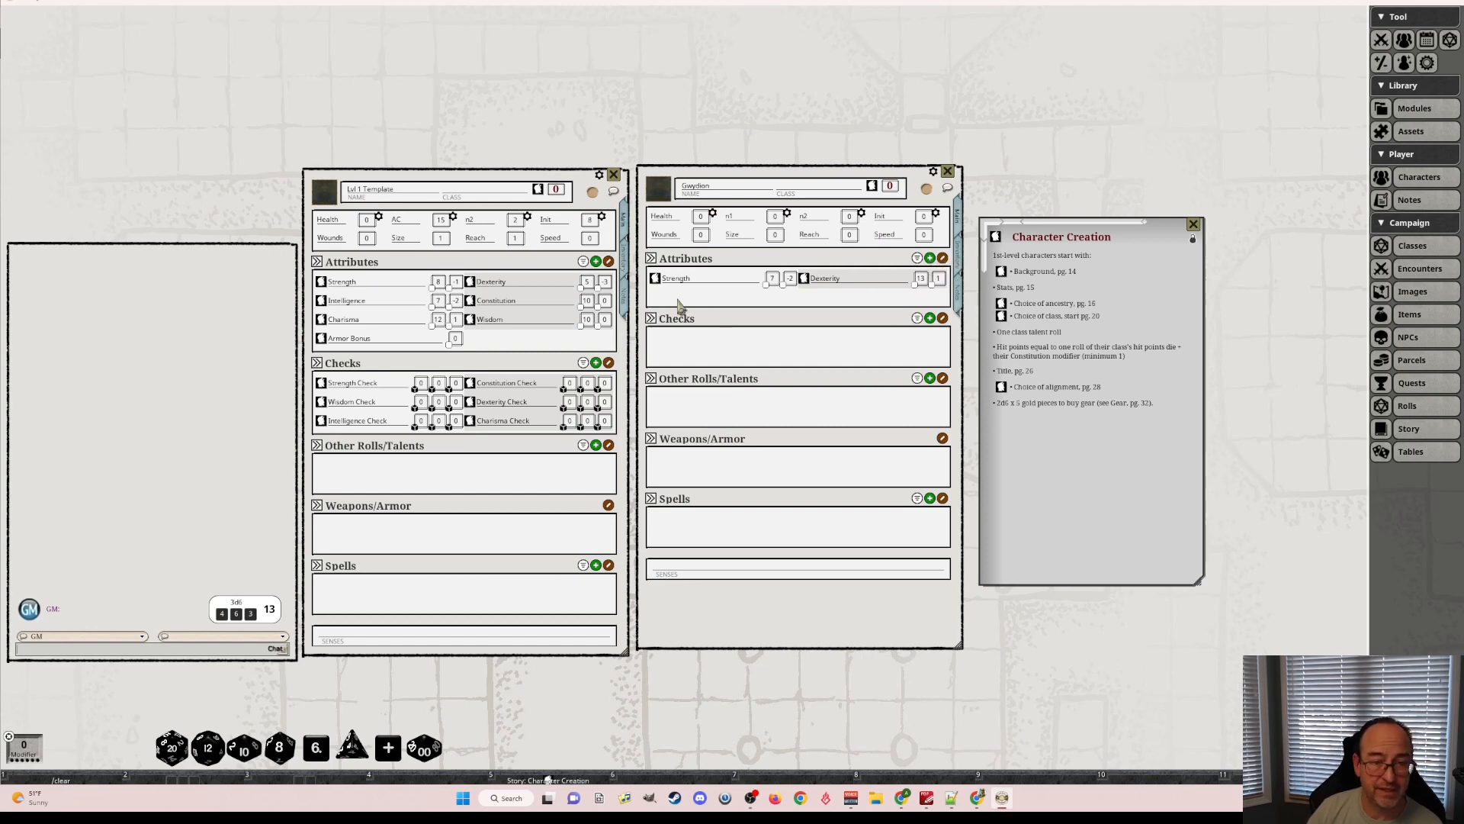
Copy Constitution from the template to the new character's Attributes, clear the chat, roll 3d6 and check the score's modifier in the Constitution stats table.
{"action": "left_click_drag", "start_coordinate": [471, 303], "coordinate": [735, 297]}
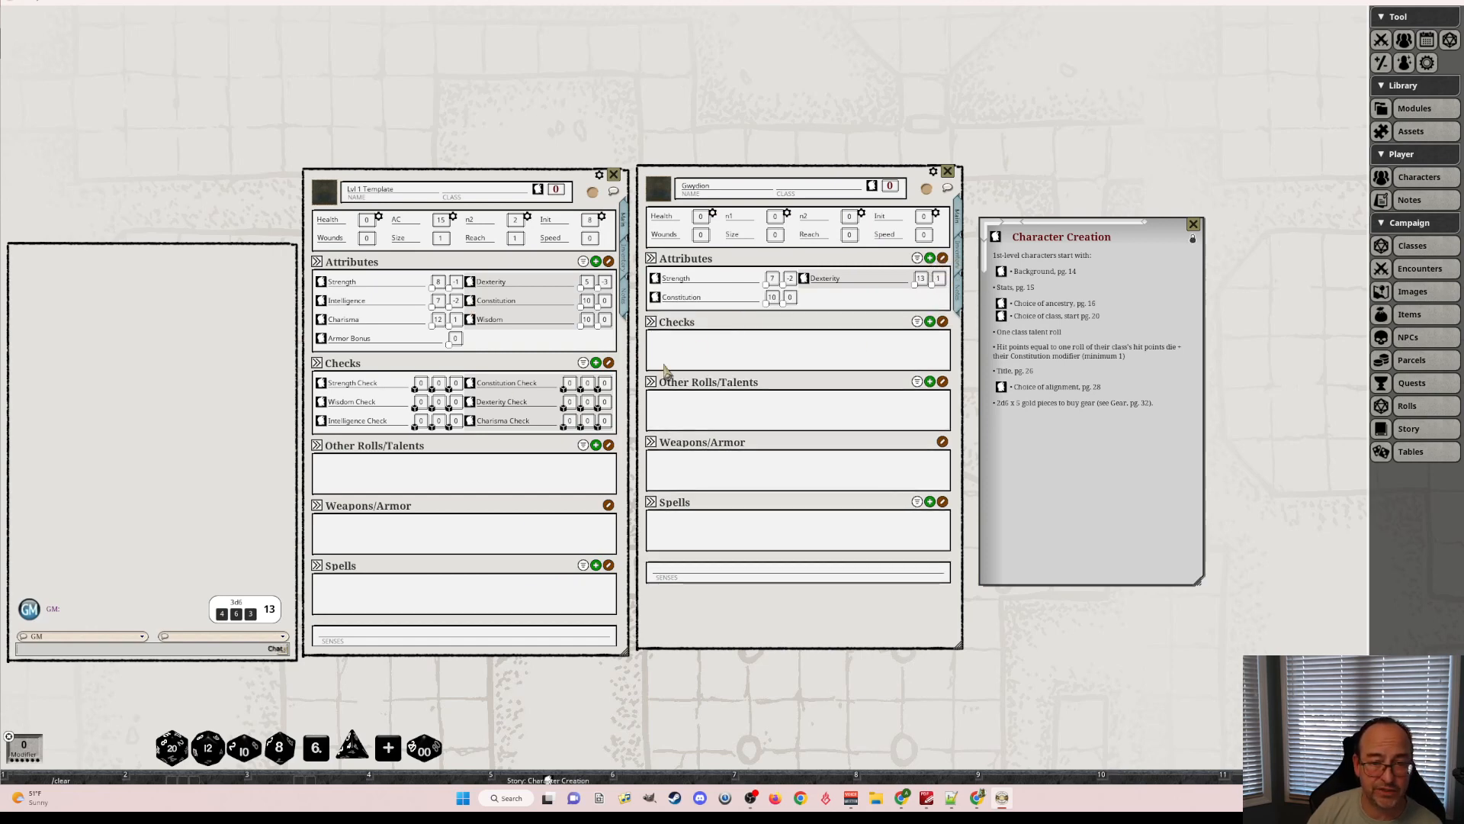
{"action": "right_click", "coordinate": [172, 624]}
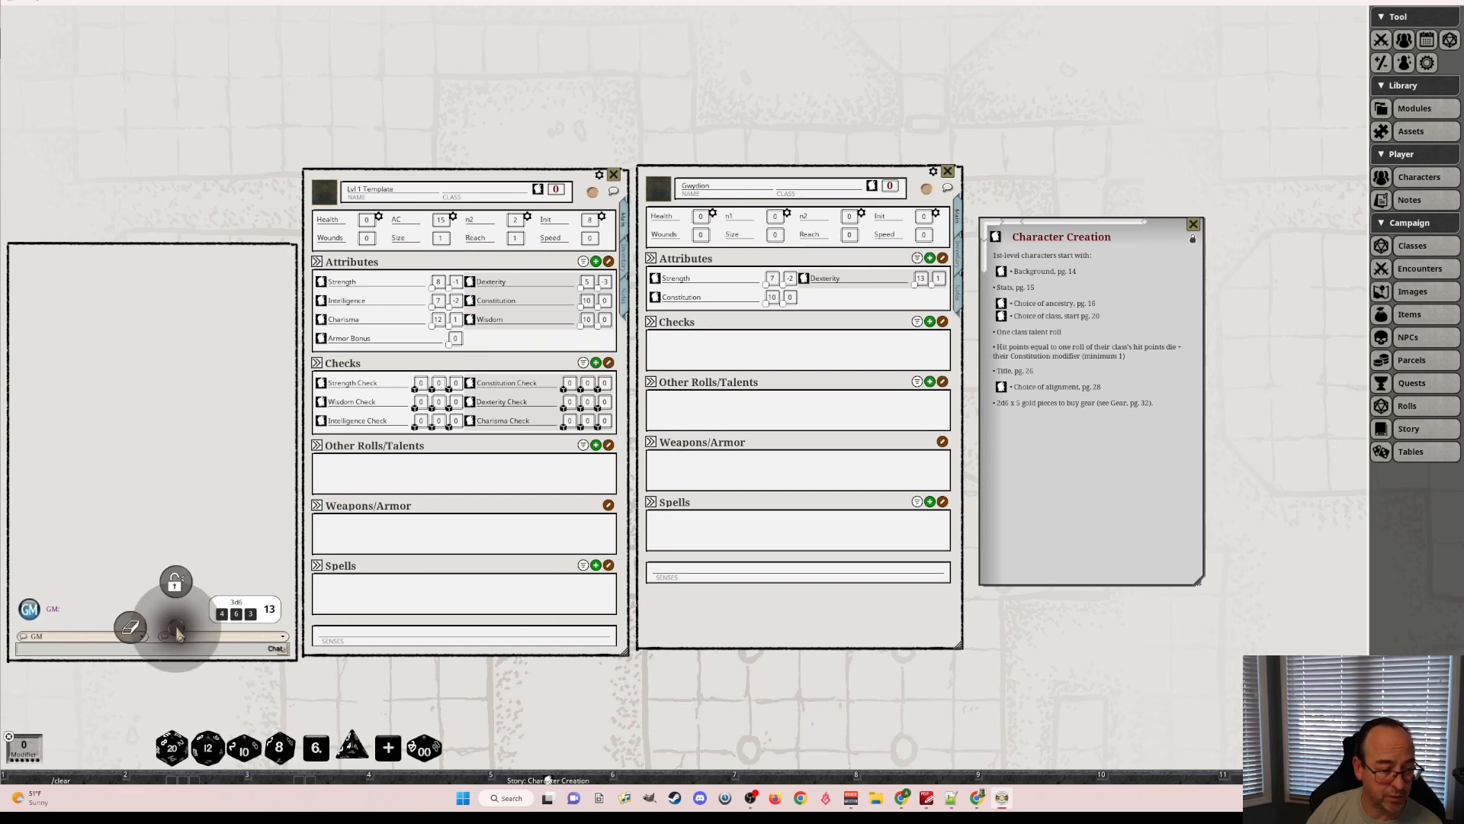
{"action": "left_click", "coordinate": [139, 639]}
{"action": "left_click", "coordinate": [185, 781]}
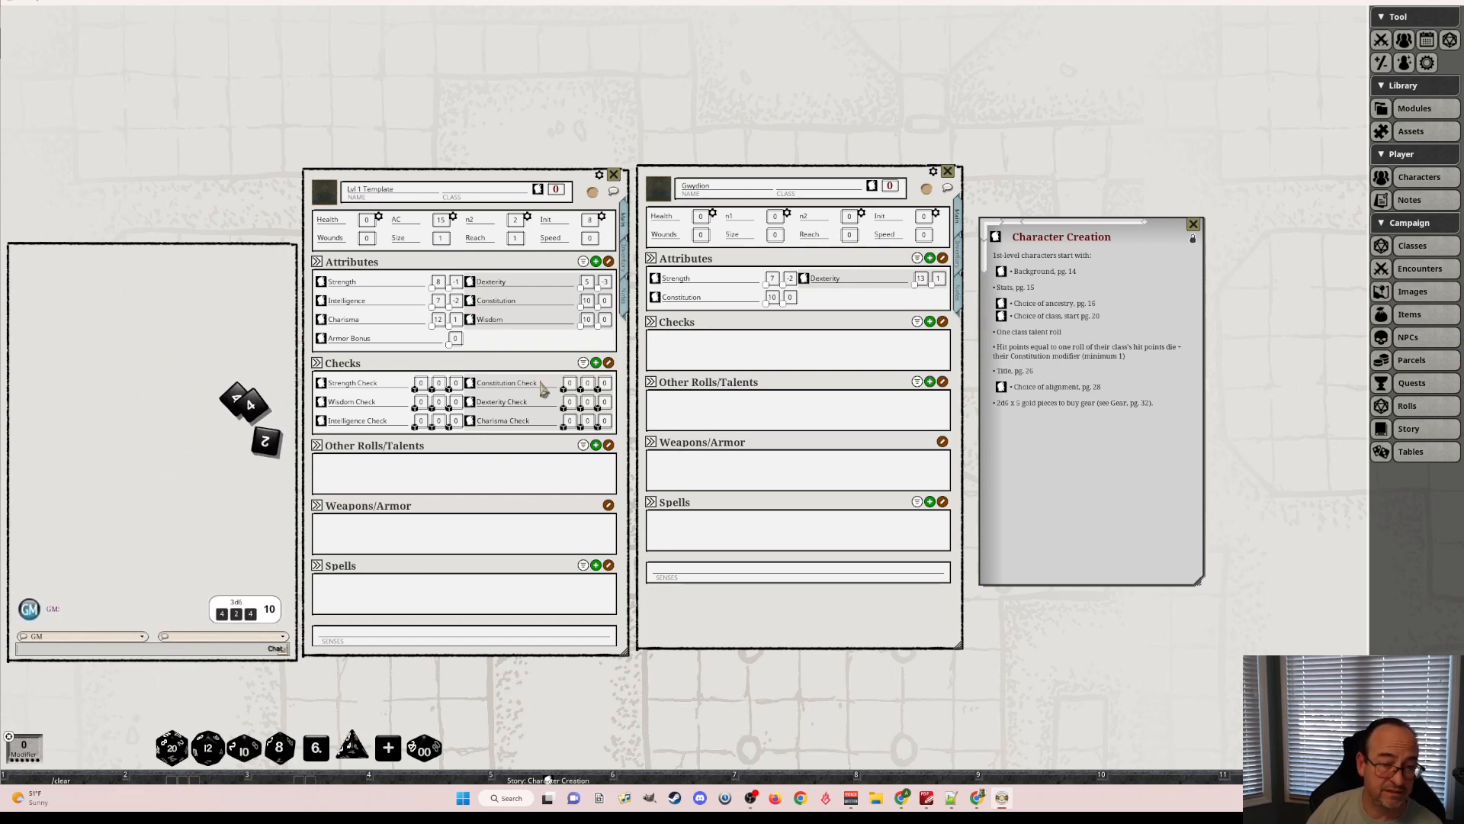
{"action": "left_click", "coordinate": [684, 298]}
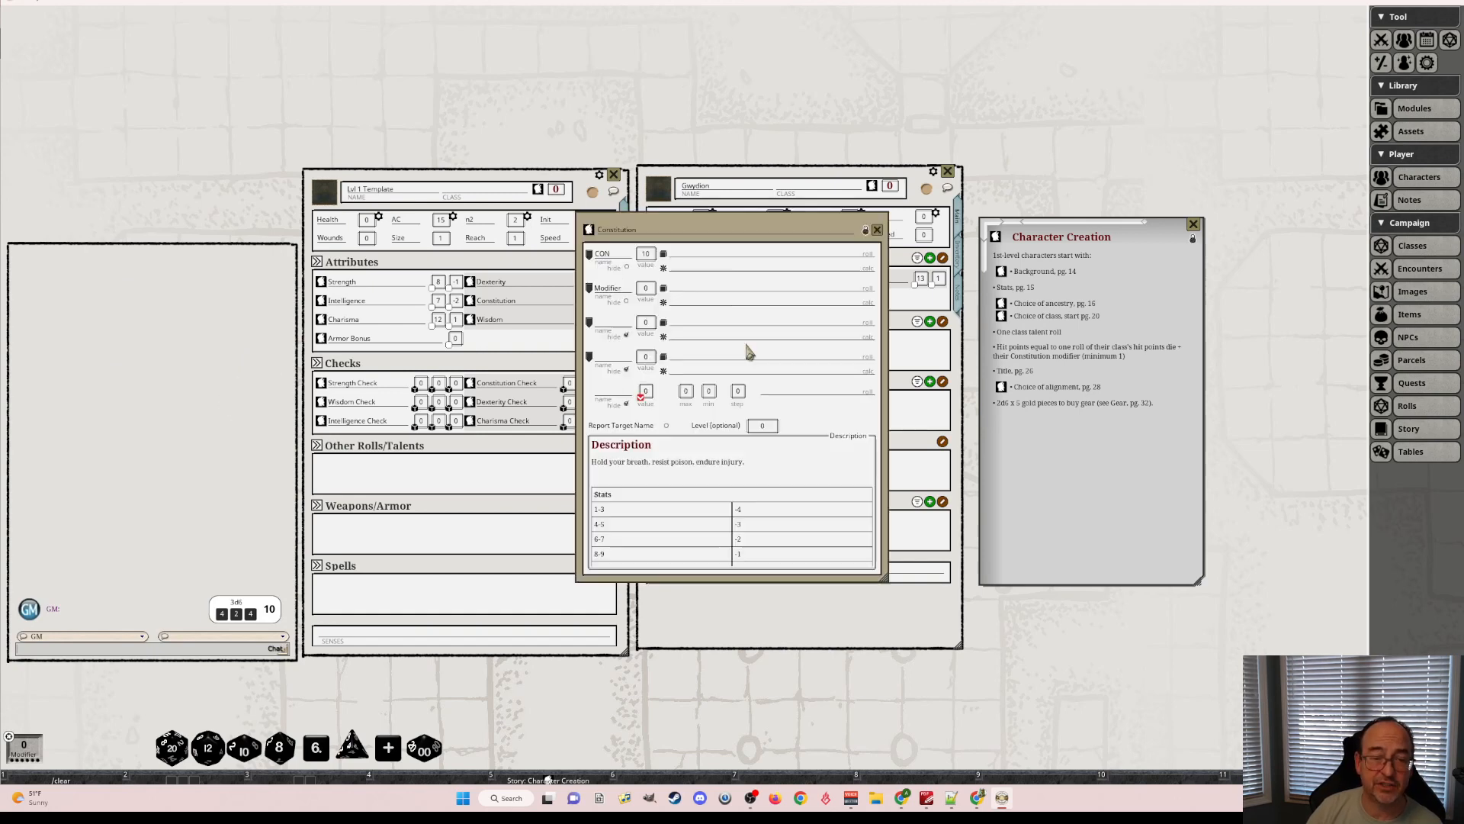
{"action": "scroll", "coordinate": [755, 553], "scroll_direction": "down", "scroll_amount": 1}
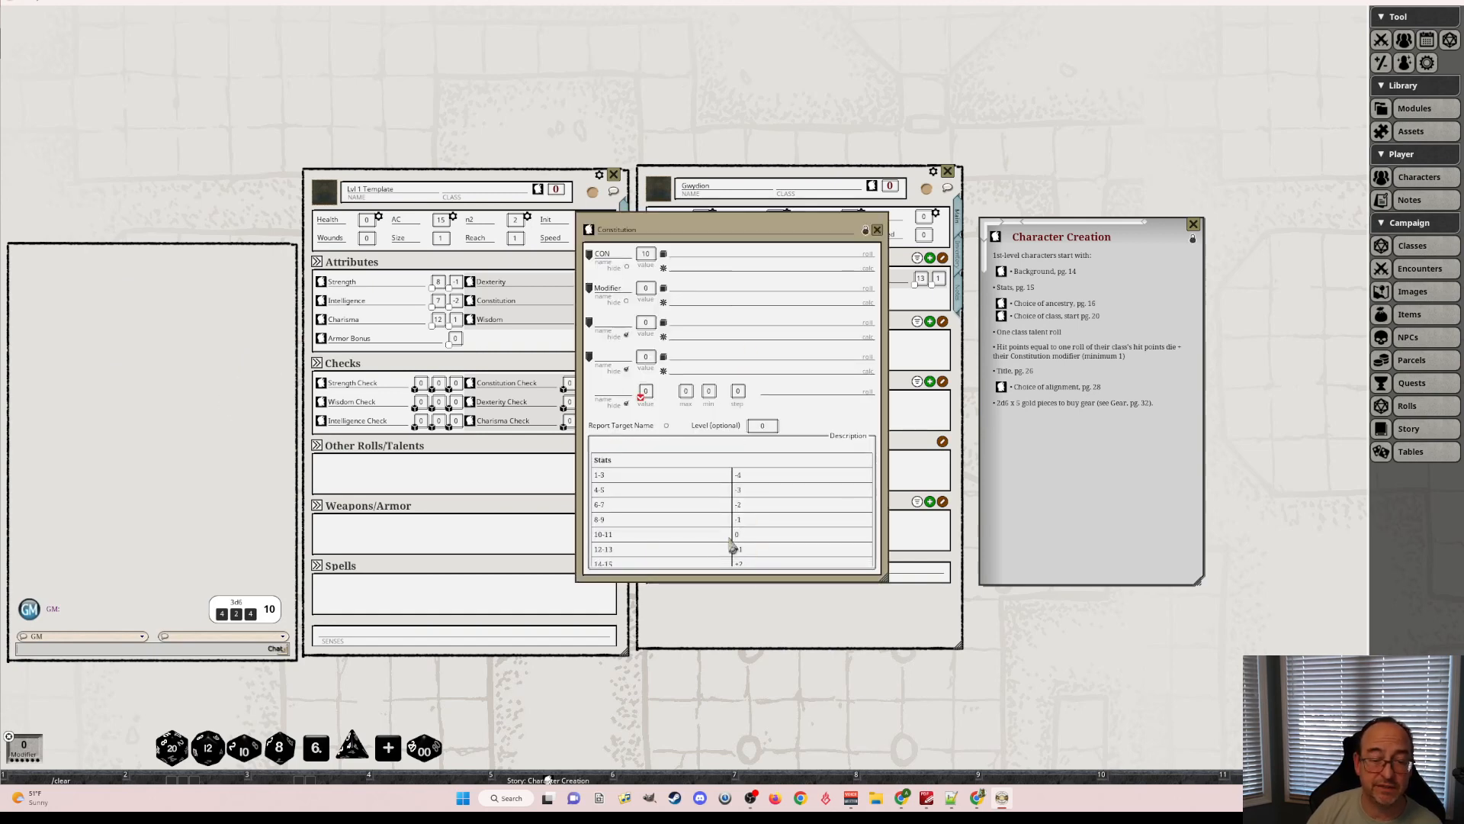
{"action": "left_click", "coordinate": [878, 230]}
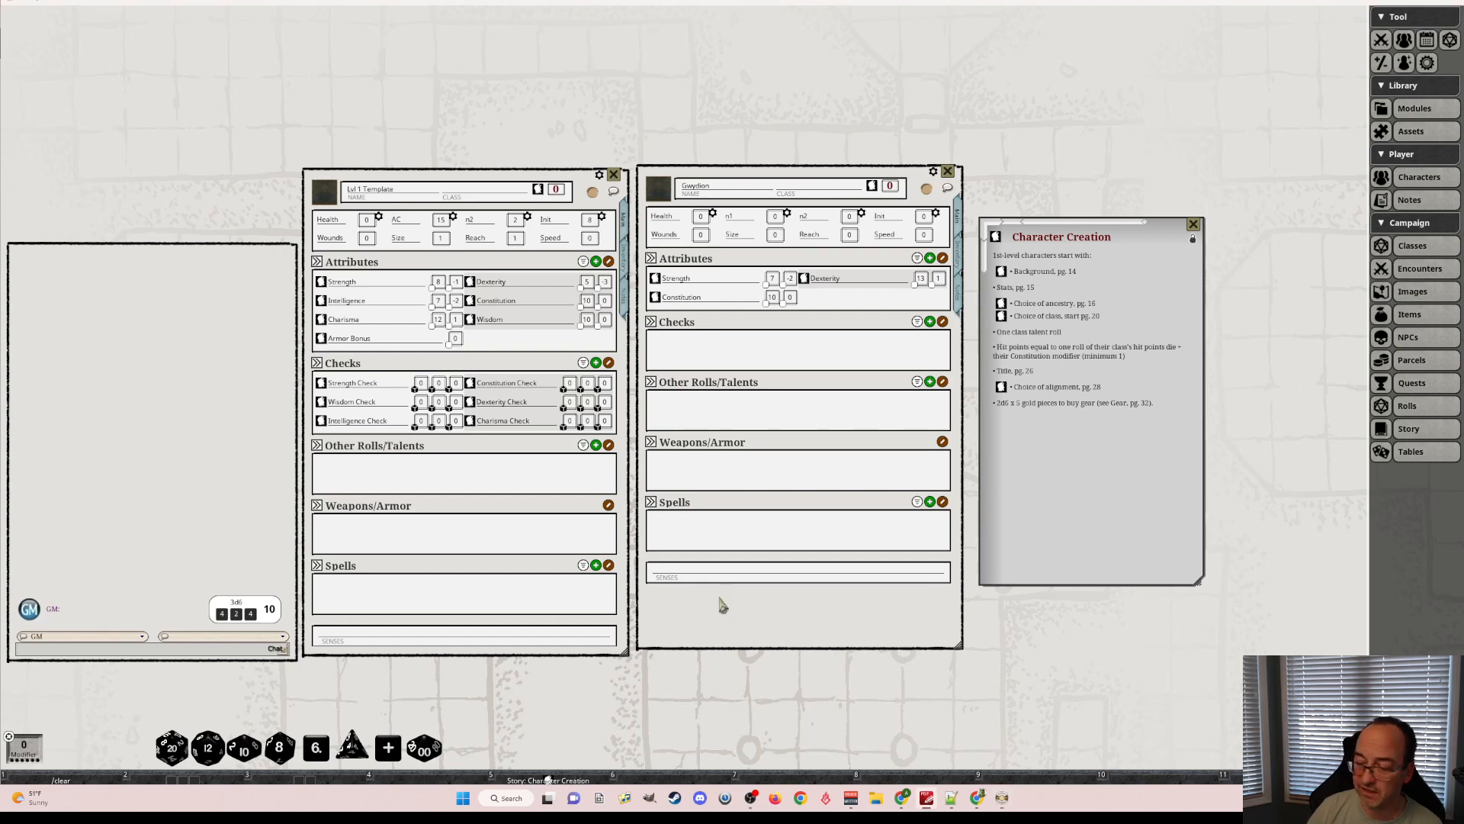
Copy Intelligence to the new character's Attributes, clear the chat, roll 3d6 and set the Intelligence score to 11 and its modifier to 0.
{"action": "left_click_drag", "start_coordinate": [323, 302], "coordinate": [808, 299]}
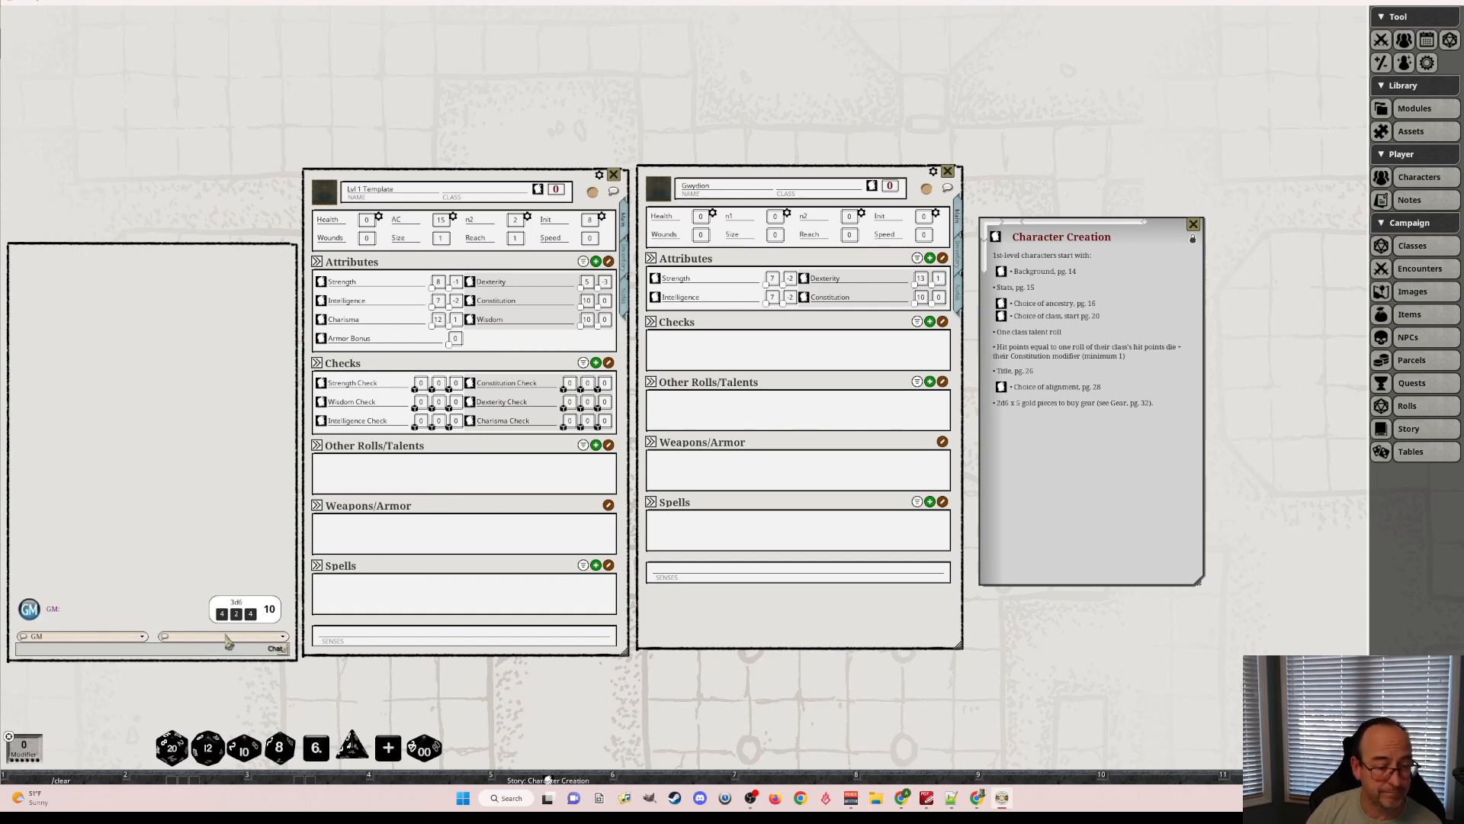
{"action": "right_click", "coordinate": [206, 561]}
{"action": "left_click", "coordinate": [272, 568]}
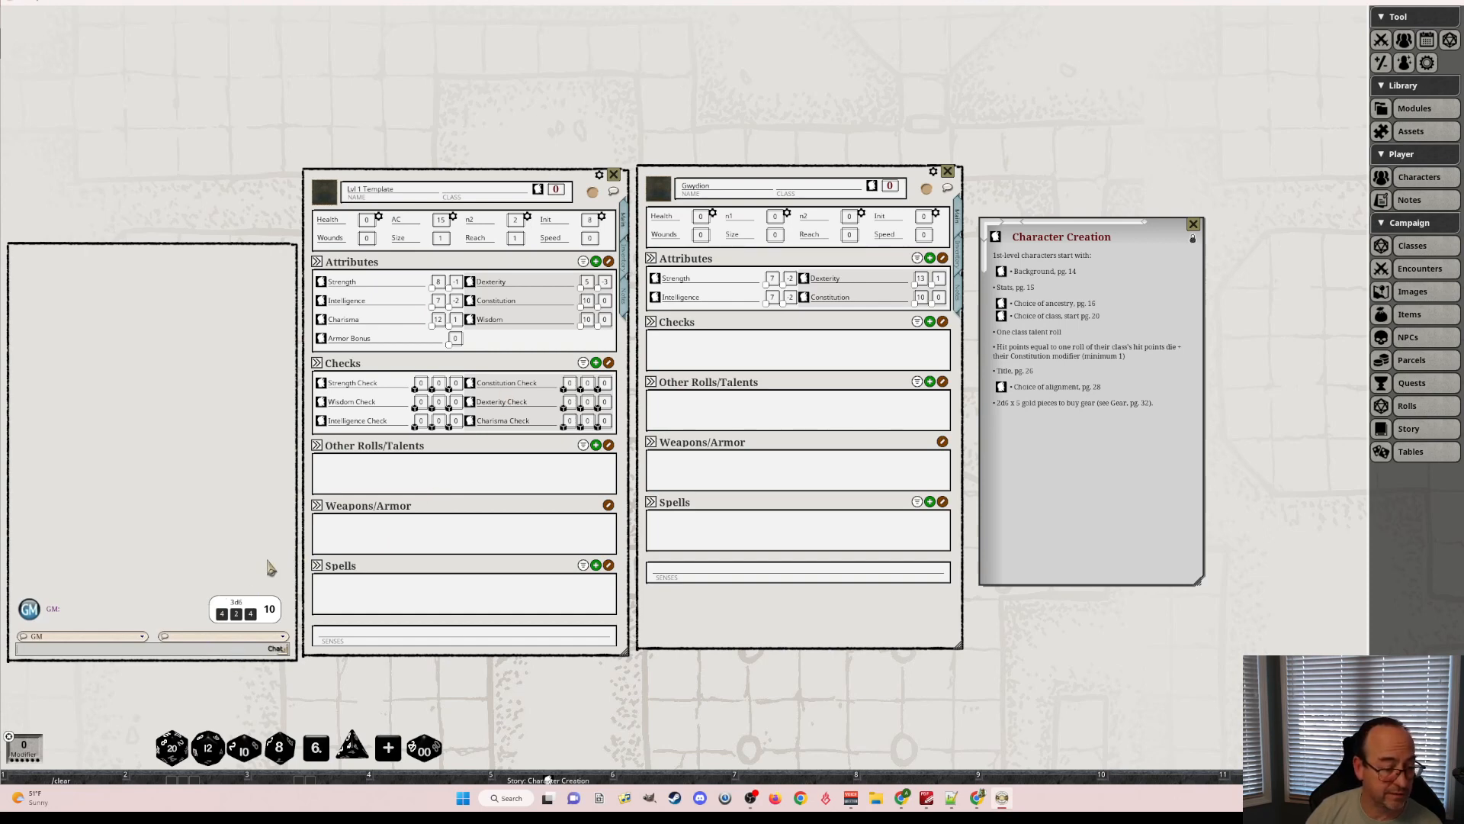
{"action": "left_click", "coordinate": [67, 782]}
{"action": "left_click", "coordinate": [176, 785]}
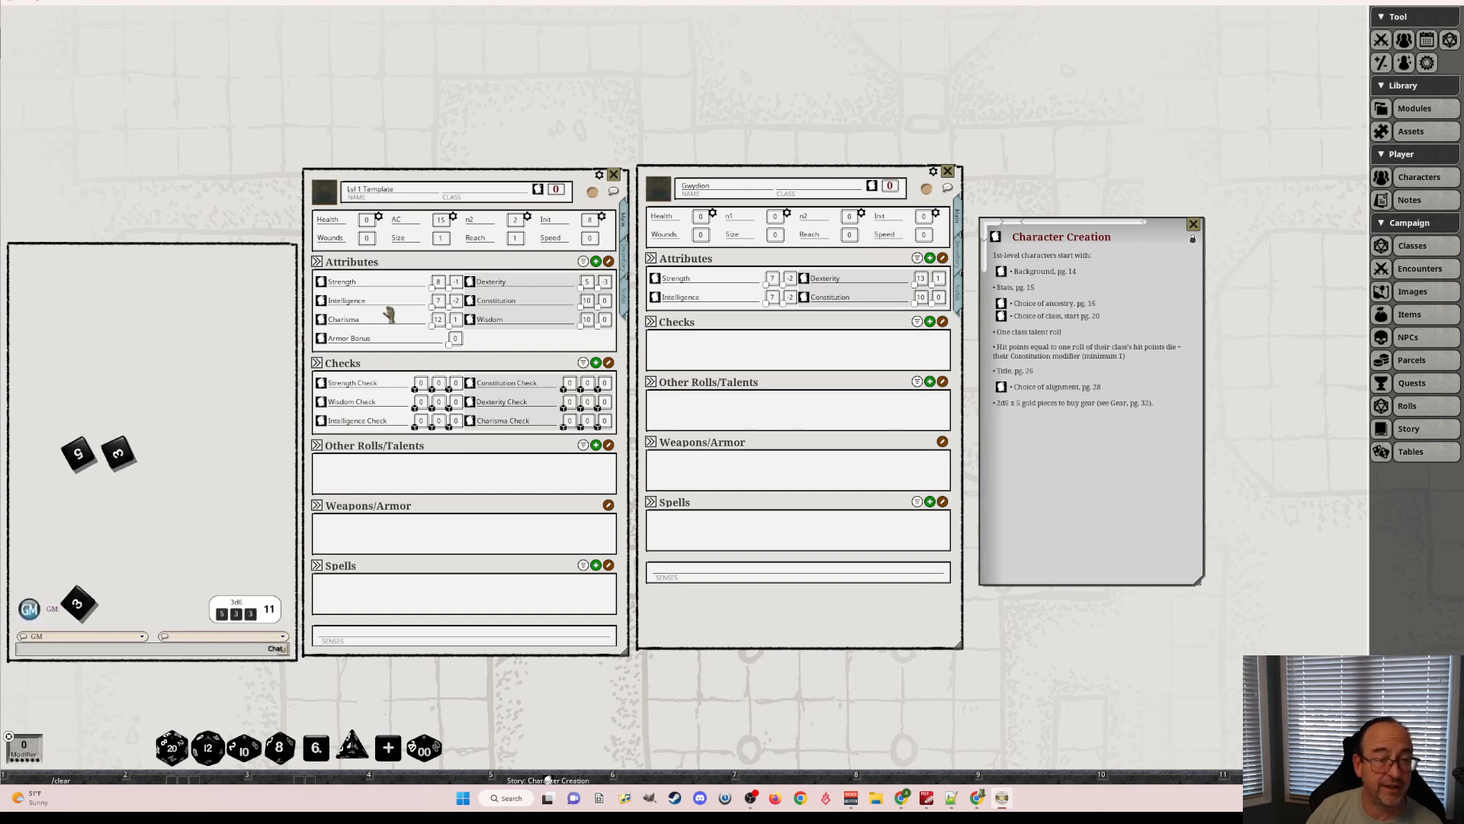
{"action": "key", "text": "ctrl"}
{"action": "scroll", "coordinate": [779, 297], "scroll_direction": "up", "scroll_amount": 2}
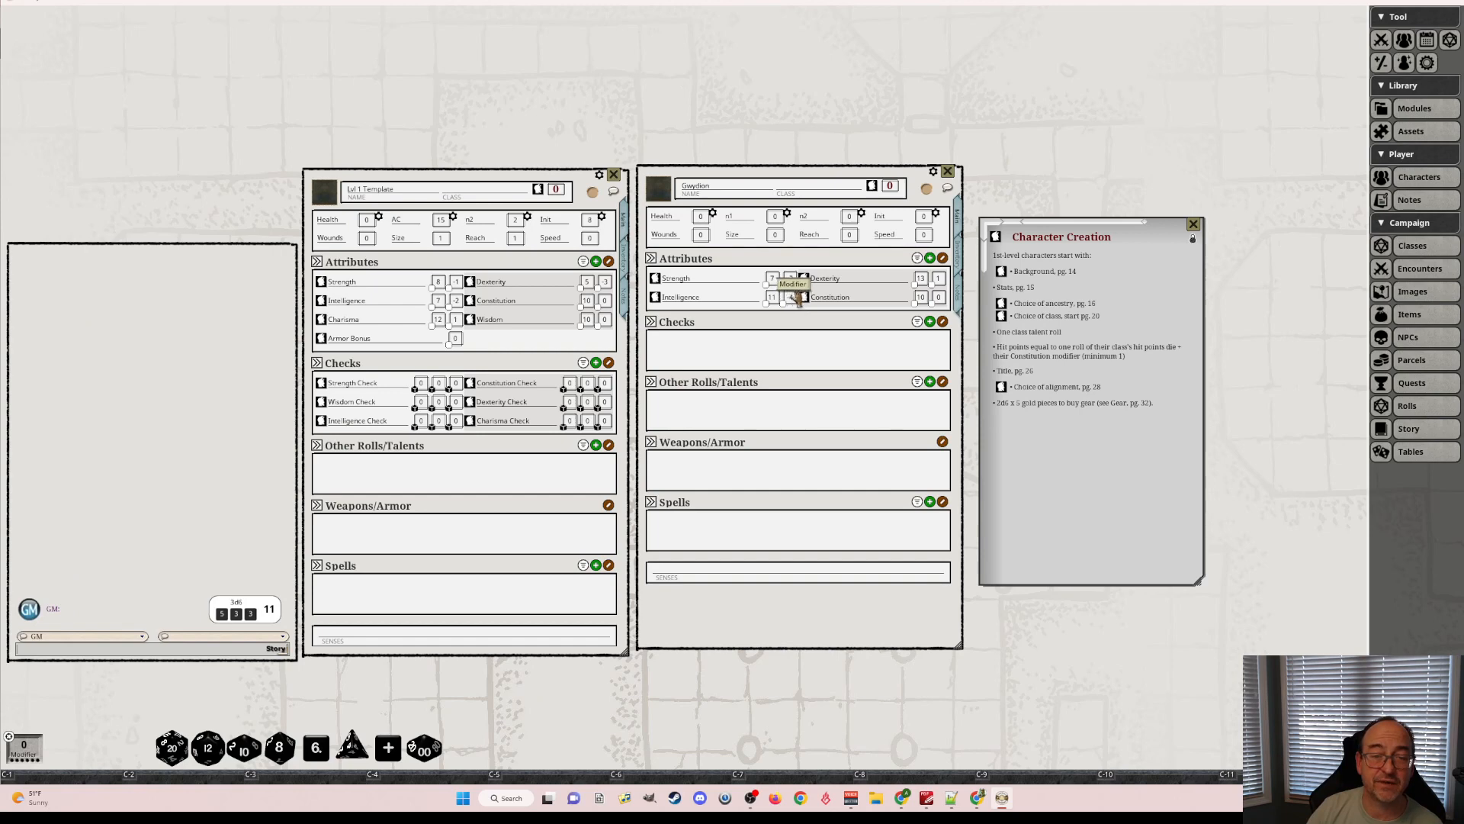
{"action": "left_click", "coordinate": [657, 297]}
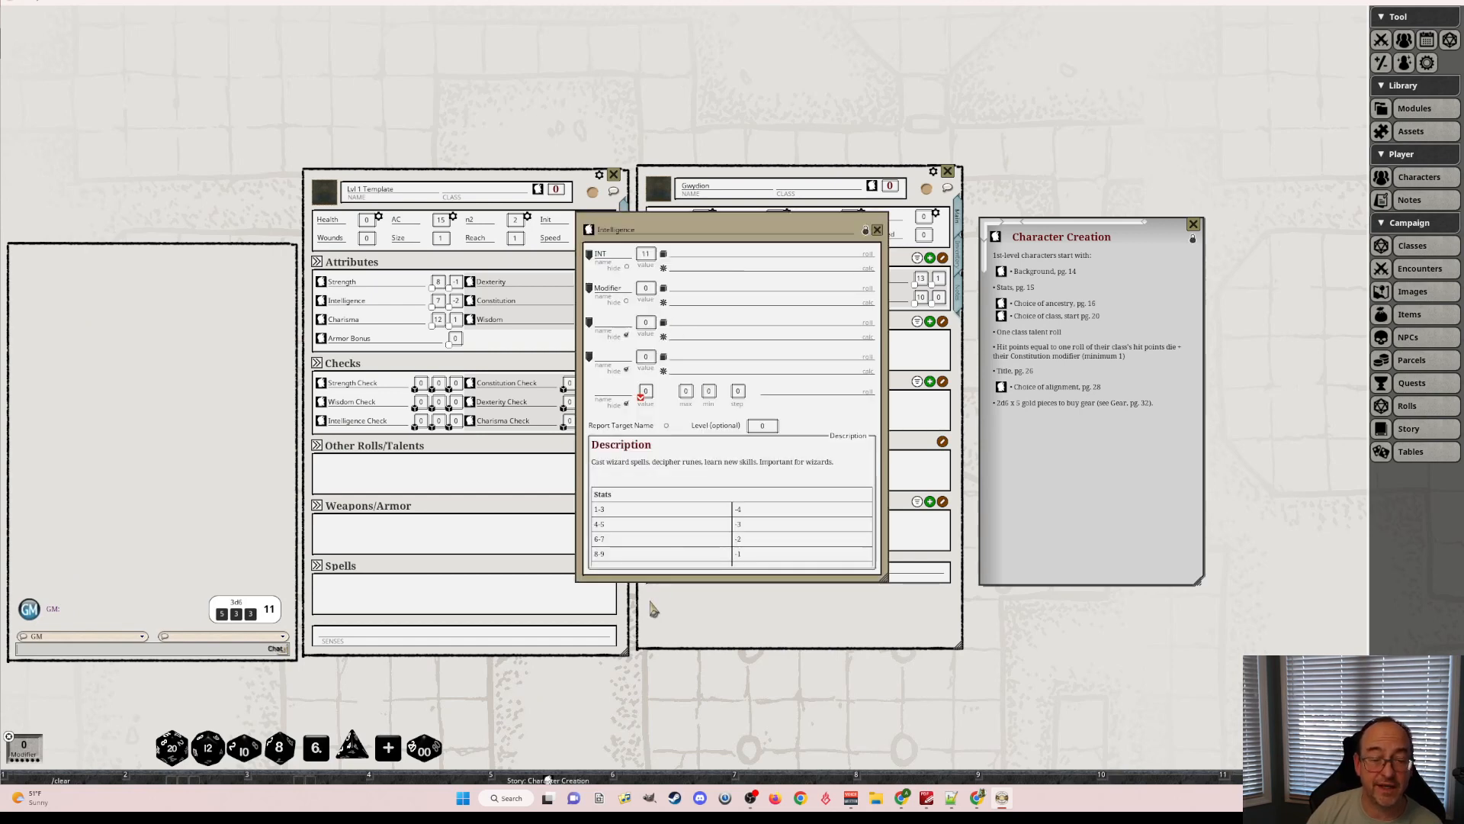
{"action": "left_click", "coordinate": [878, 228]}
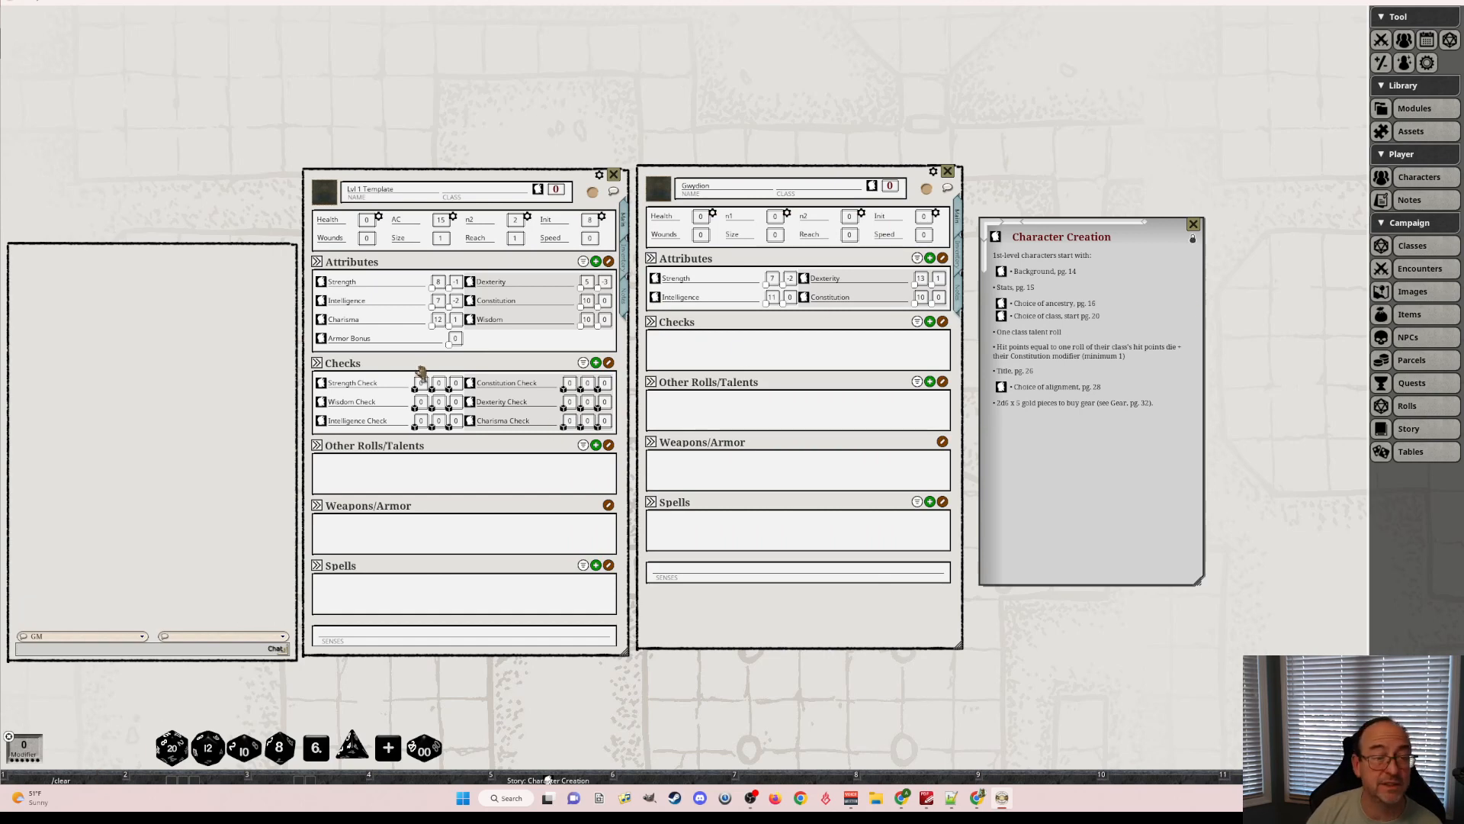
Copy Wisdom to the new character's Attributes, roll 3d6, set the Wisdom score to 11 and clear the chat.
{"action": "left_click_drag", "start_coordinate": [813, 321], "coordinate": [857, 307]}
{"action": "left_click", "coordinate": [211, 775]}
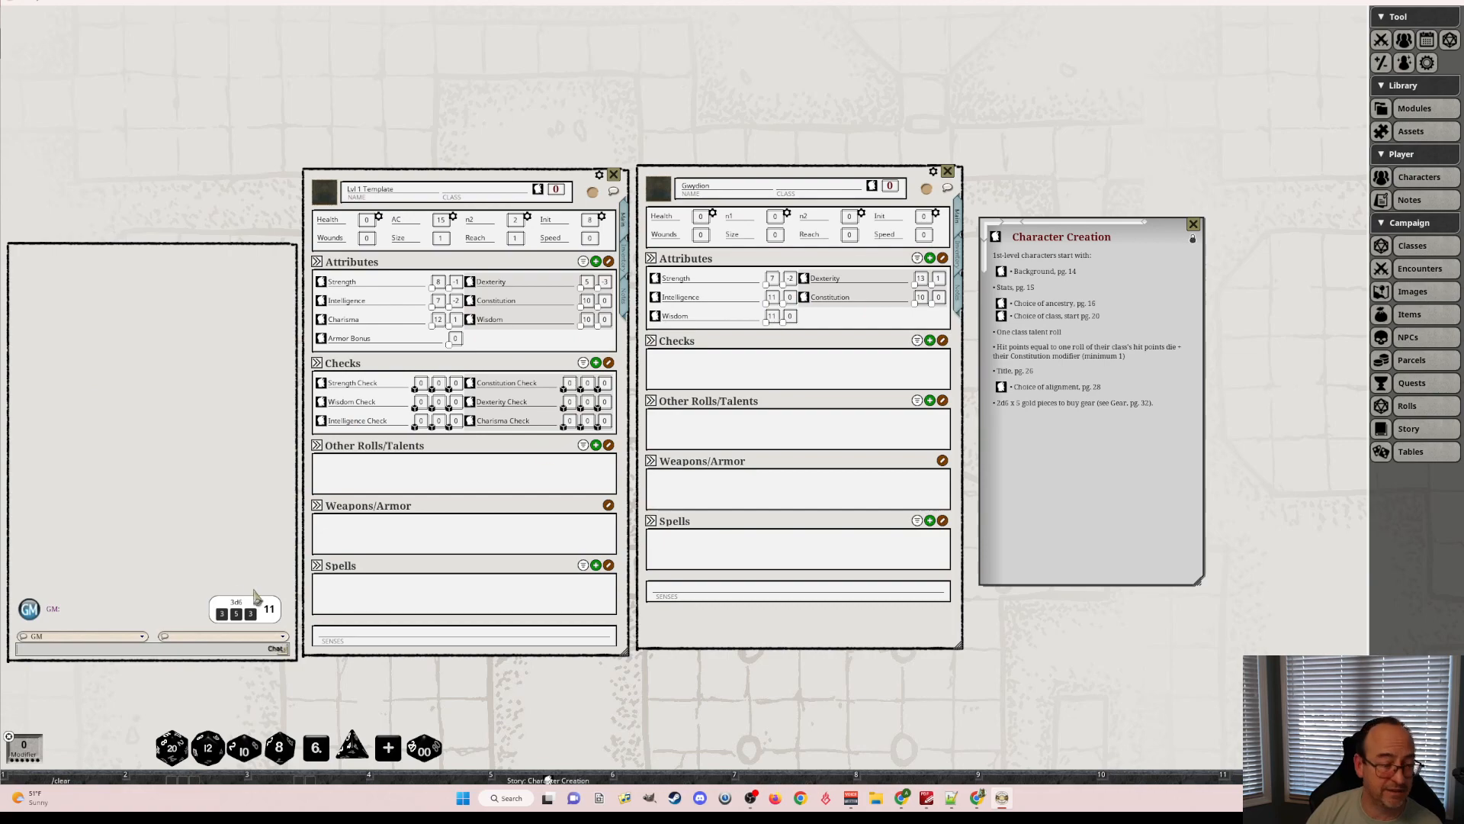
{"action": "left_click", "coordinate": [86, 785]}
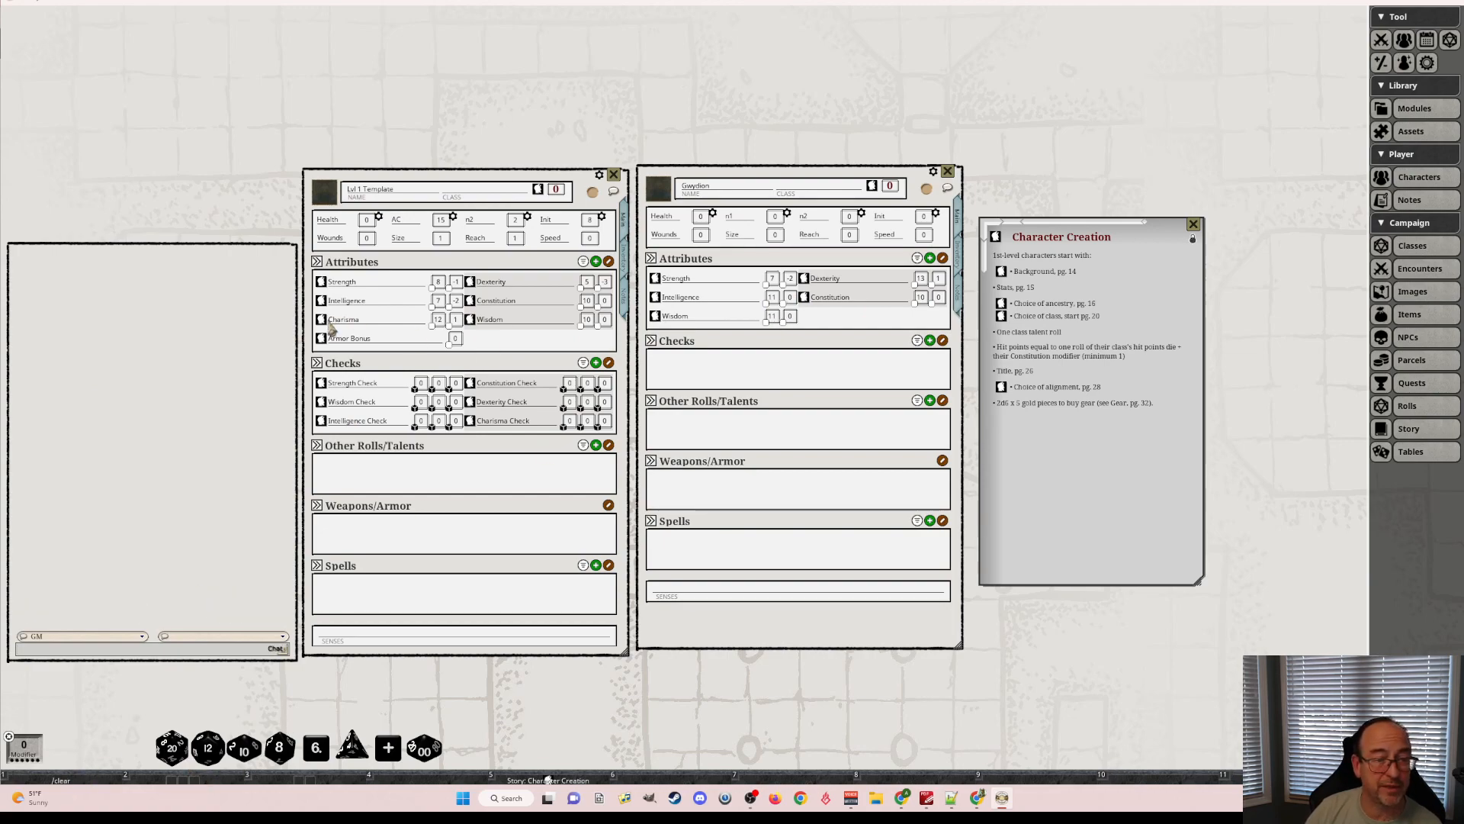
Copy Charisma to the new character's Attributes, roll 3d6, set the score to 11 with modifier 0, and clear the chat.
{"action": "left_click_drag", "start_coordinate": [336, 328], "coordinate": [816, 311]}
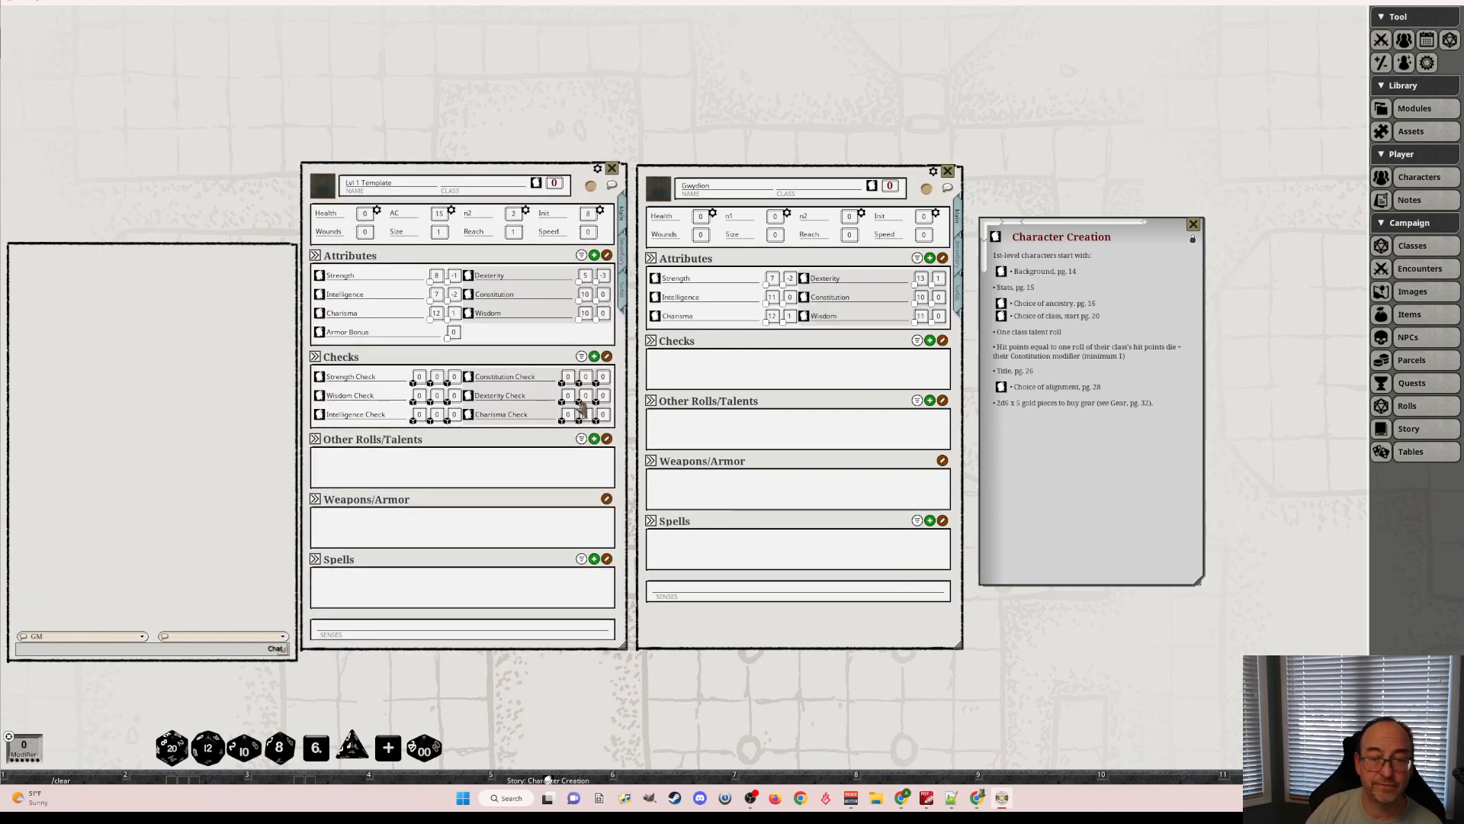
{"action": "left_click_drag", "start_coordinate": [316, 748], "coordinate": [228, 397]}
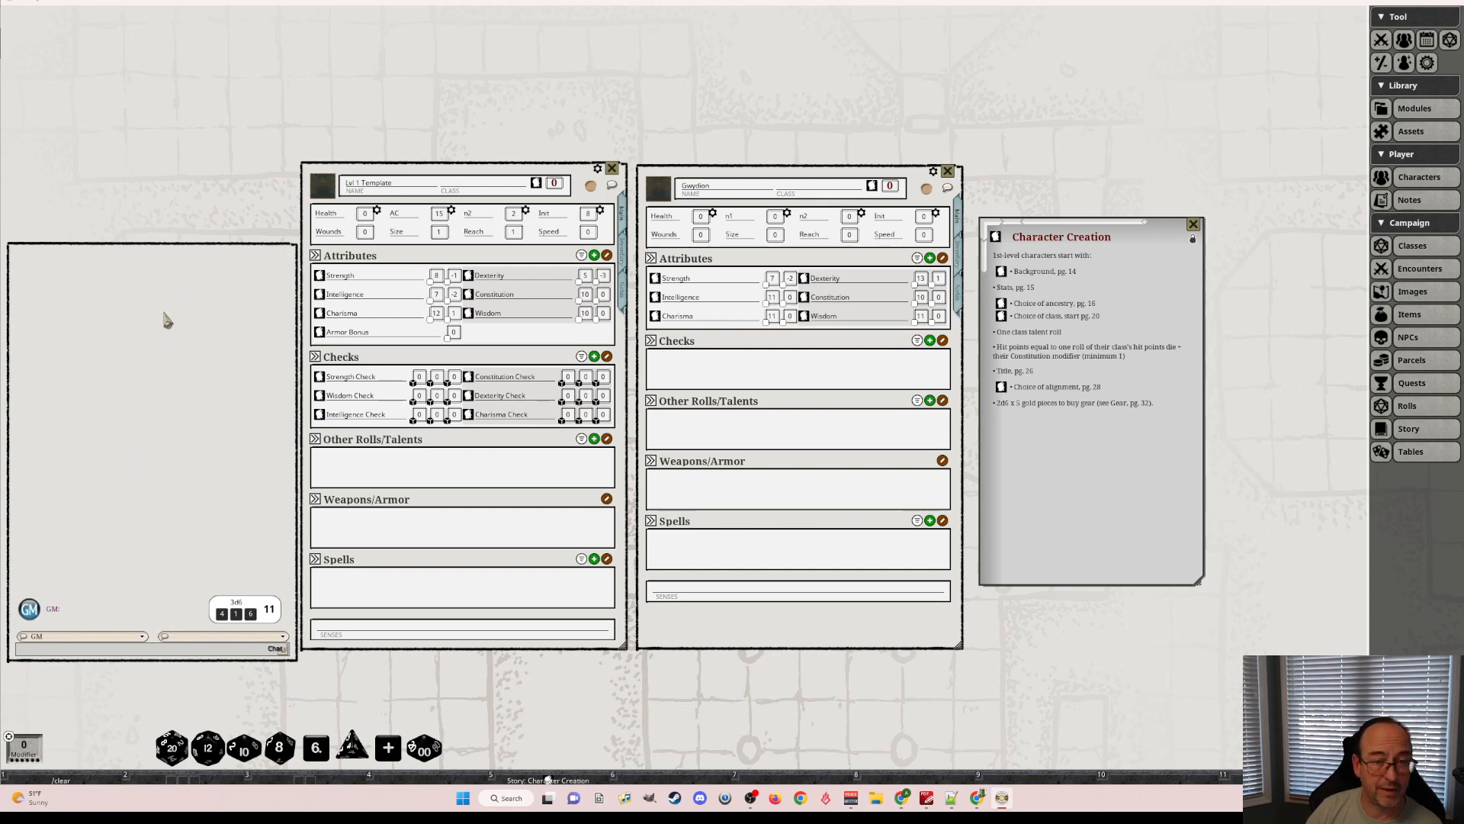
{"action": "right_click", "coordinate": [65, 456]}
{"action": "left_click", "coordinate": [22, 456]}
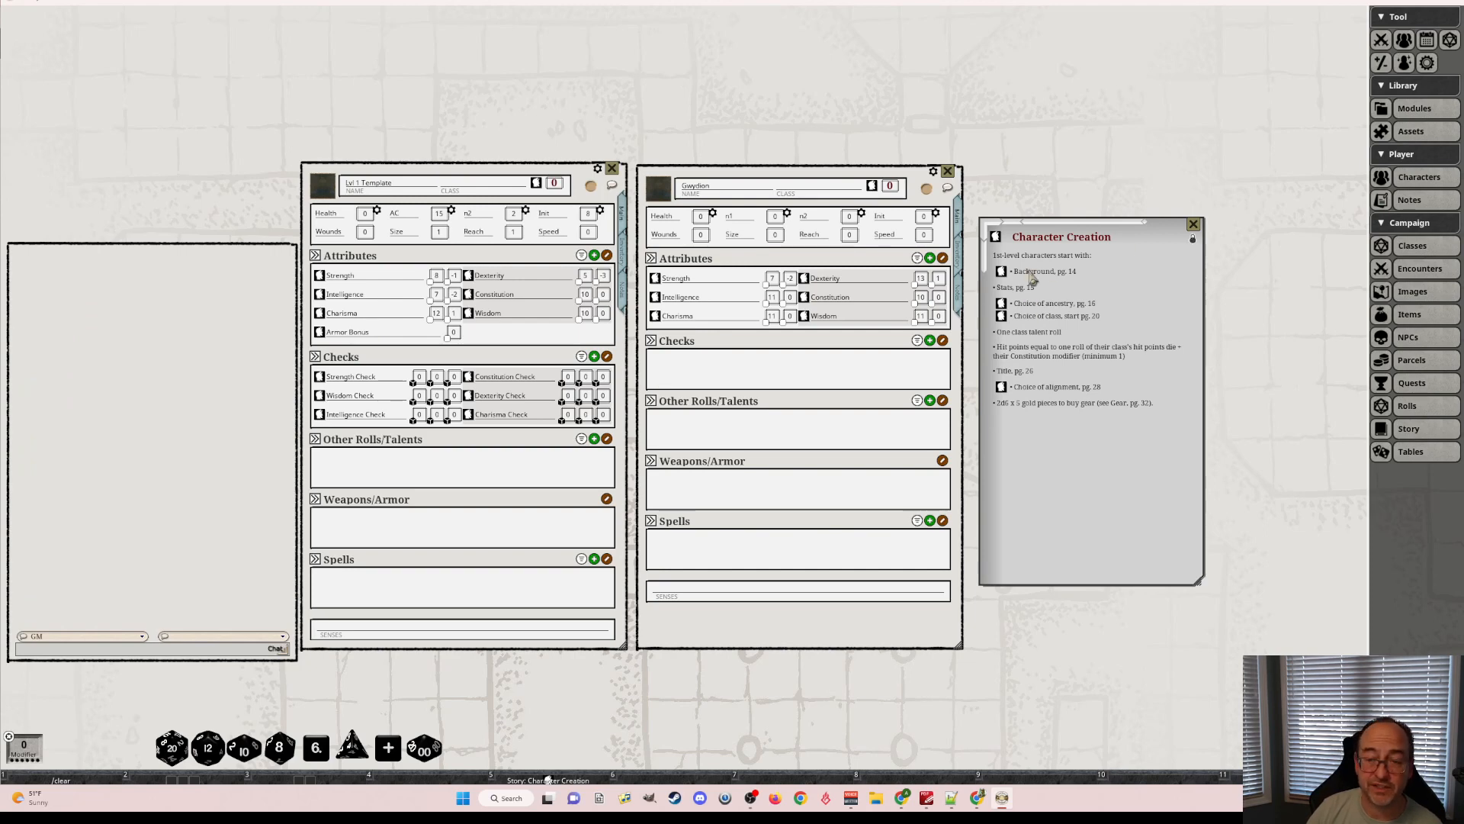
Roll the new character's ancestry on the Ancestry table linked in the Character Creation story and close the table.
{"action": "left_click", "coordinate": [1003, 305]}
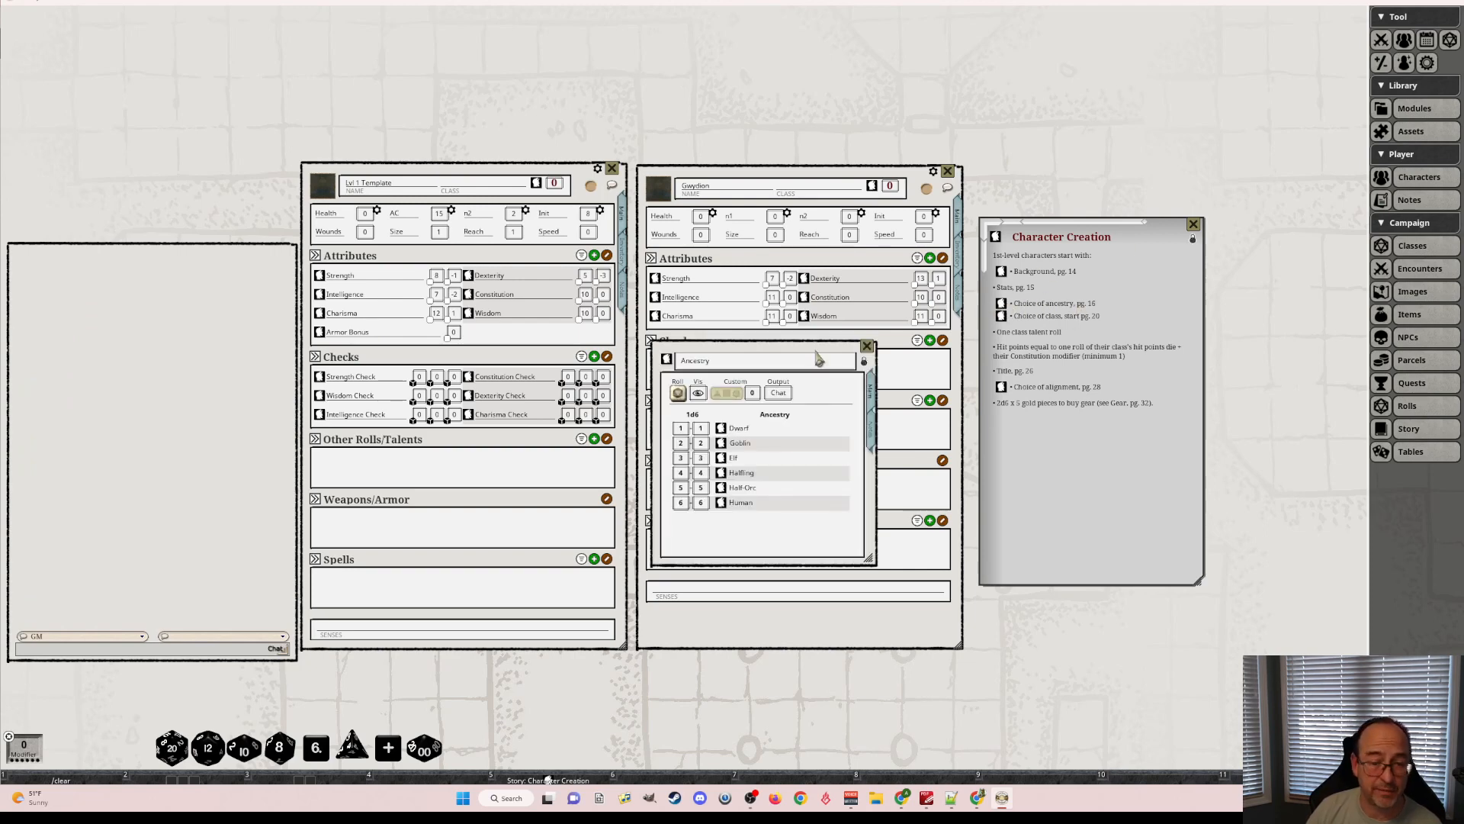
{"action": "left_click", "coordinate": [678, 393]}
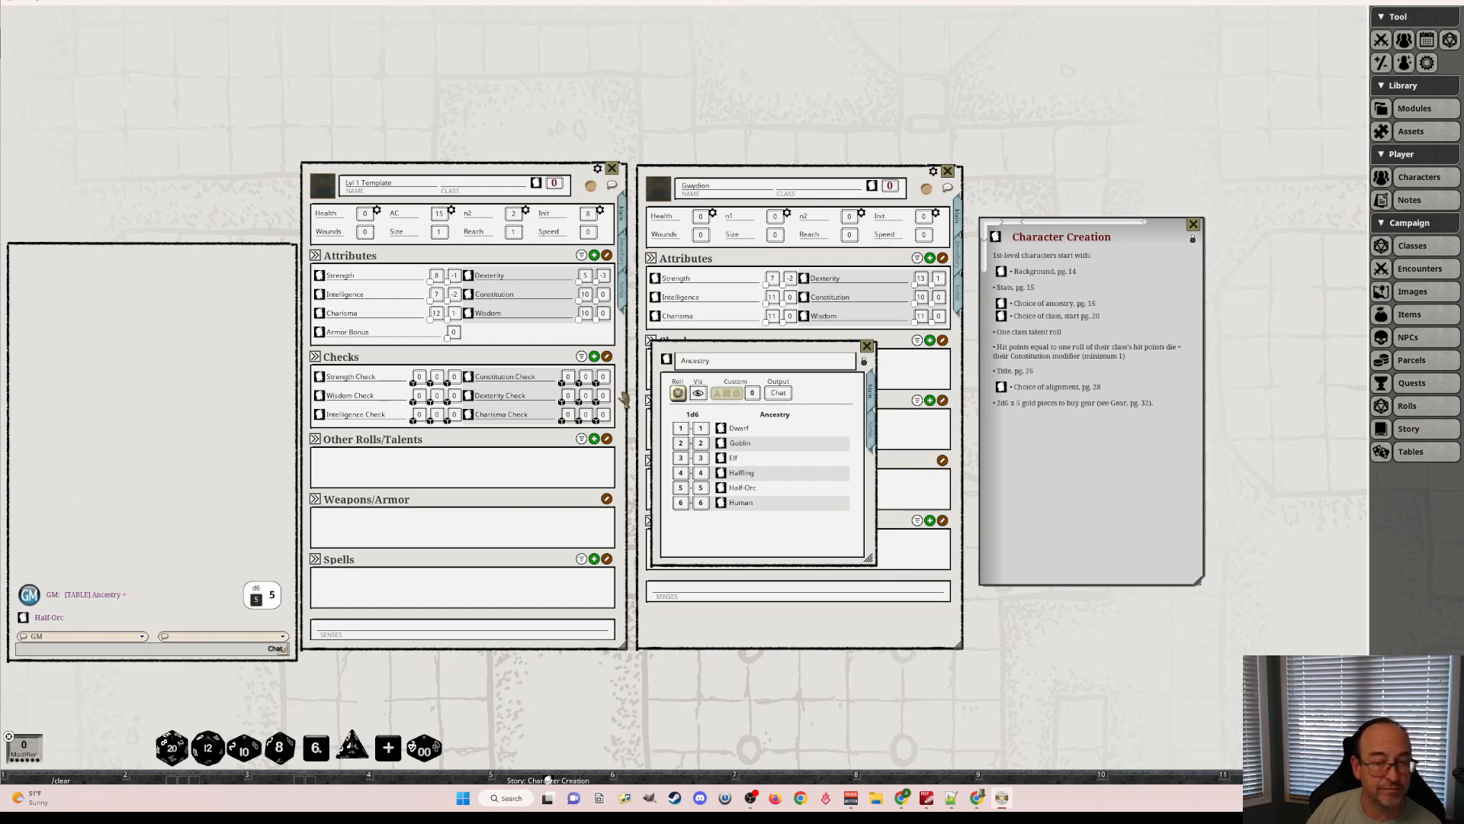
{"action": "left_click", "coordinate": [867, 347]}
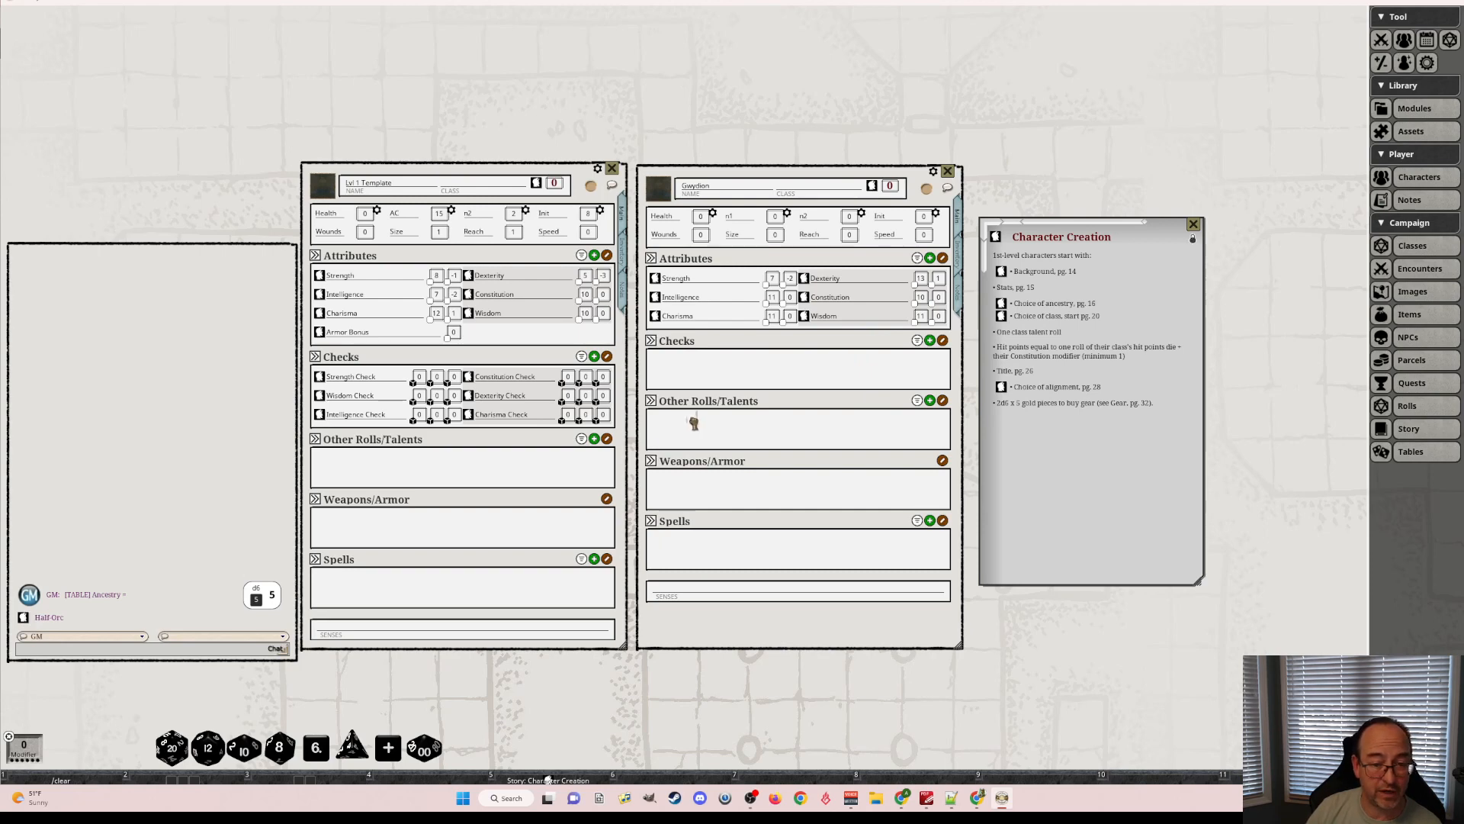
Add the rolled Half-Orc Ancestry to the new character's Other Rolls/Talents and open its description beside the character sheet.
{"action": "left_click_drag", "start_coordinate": [694, 423], "coordinate": [696, 421]}
{"action": "left_click", "coordinate": [655, 421]}
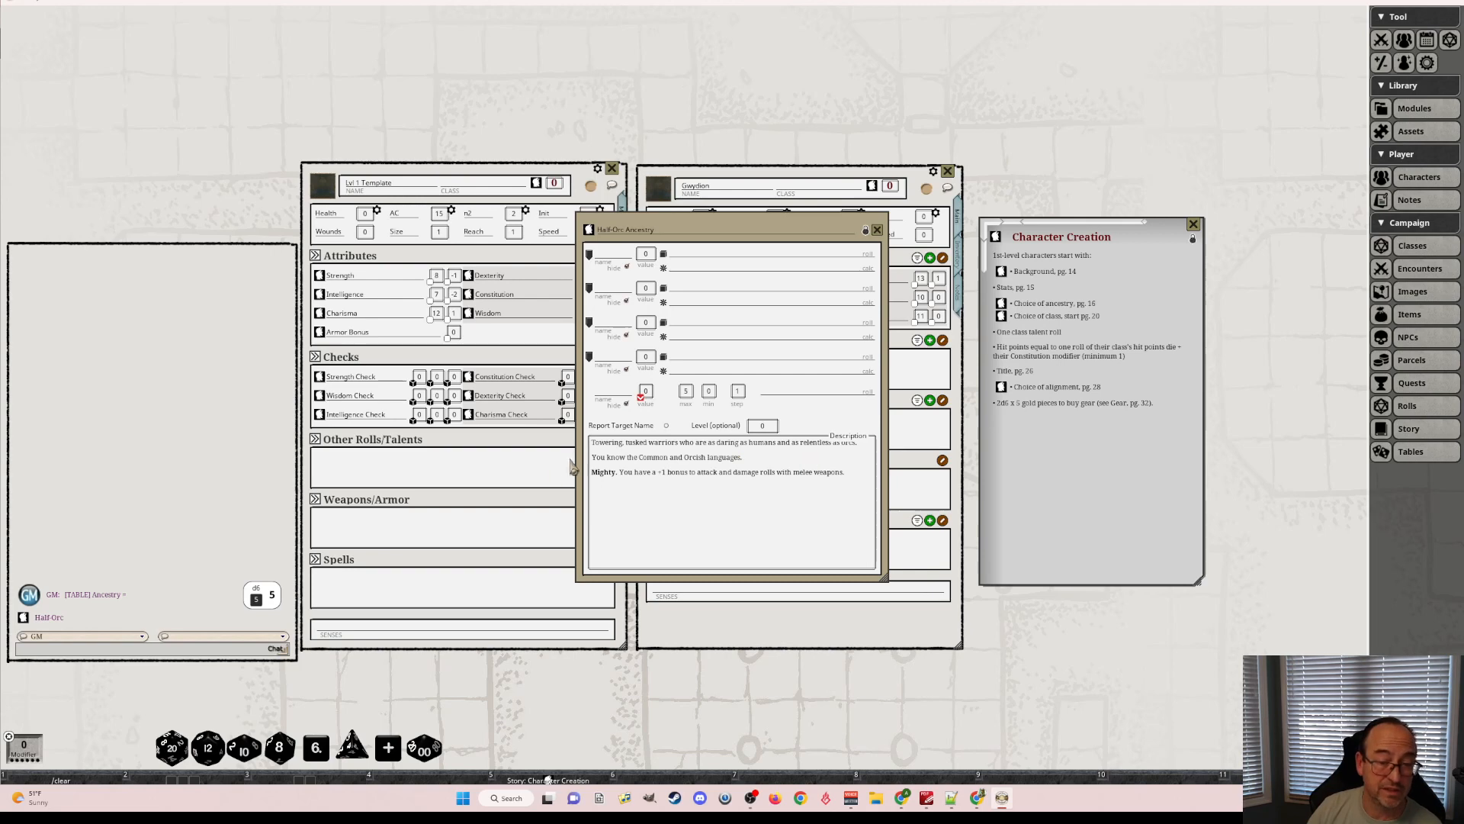
{"action": "left_click_drag", "start_coordinate": [772, 217], "coordinate": [486, 266]}
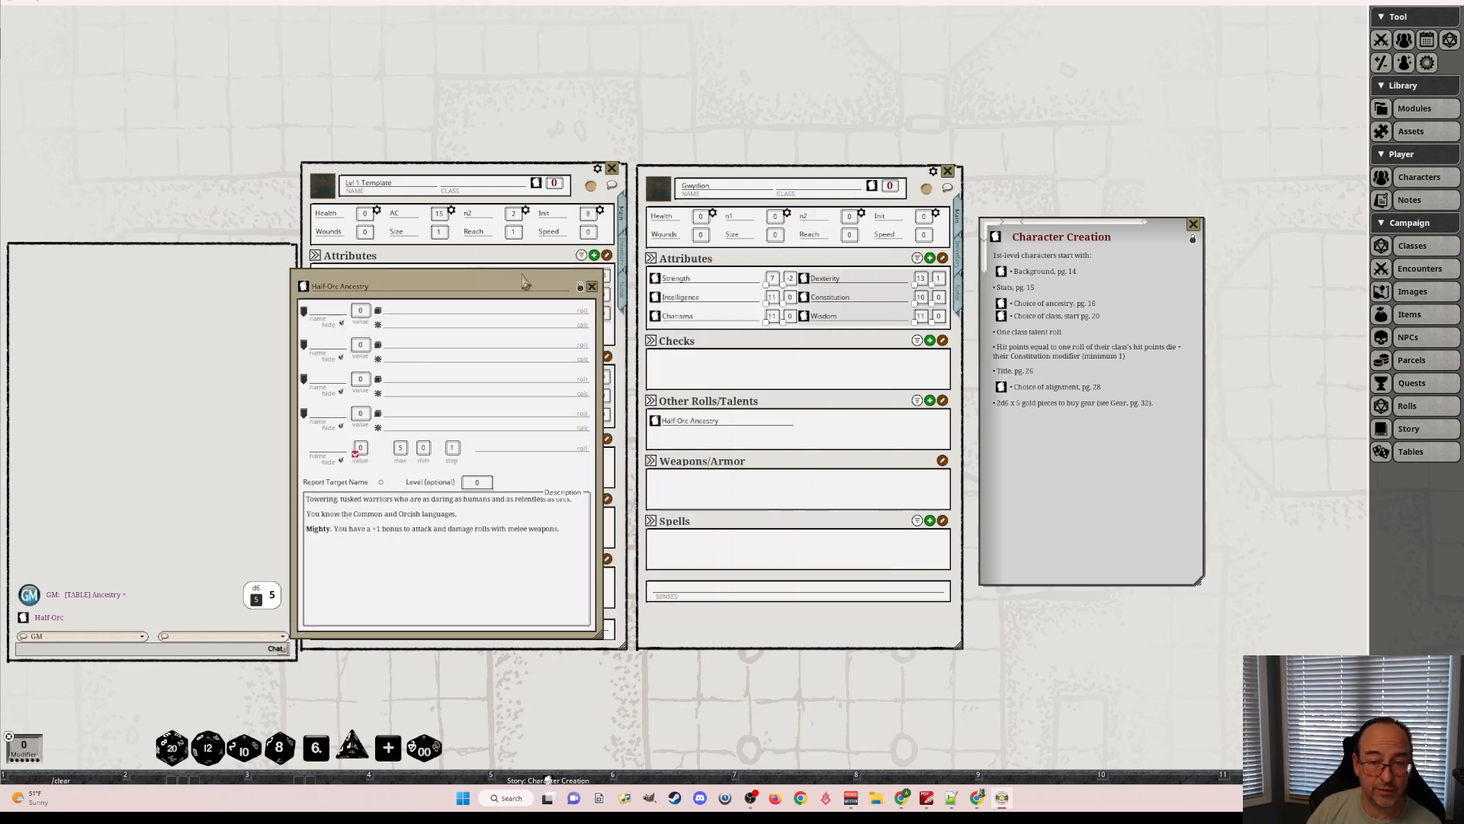
Add the Common and Orcish languages from the Languages group of Rolls to the Description list on the new character's notes page.
{"action": "left_click", "coordinate": [958, 299]}
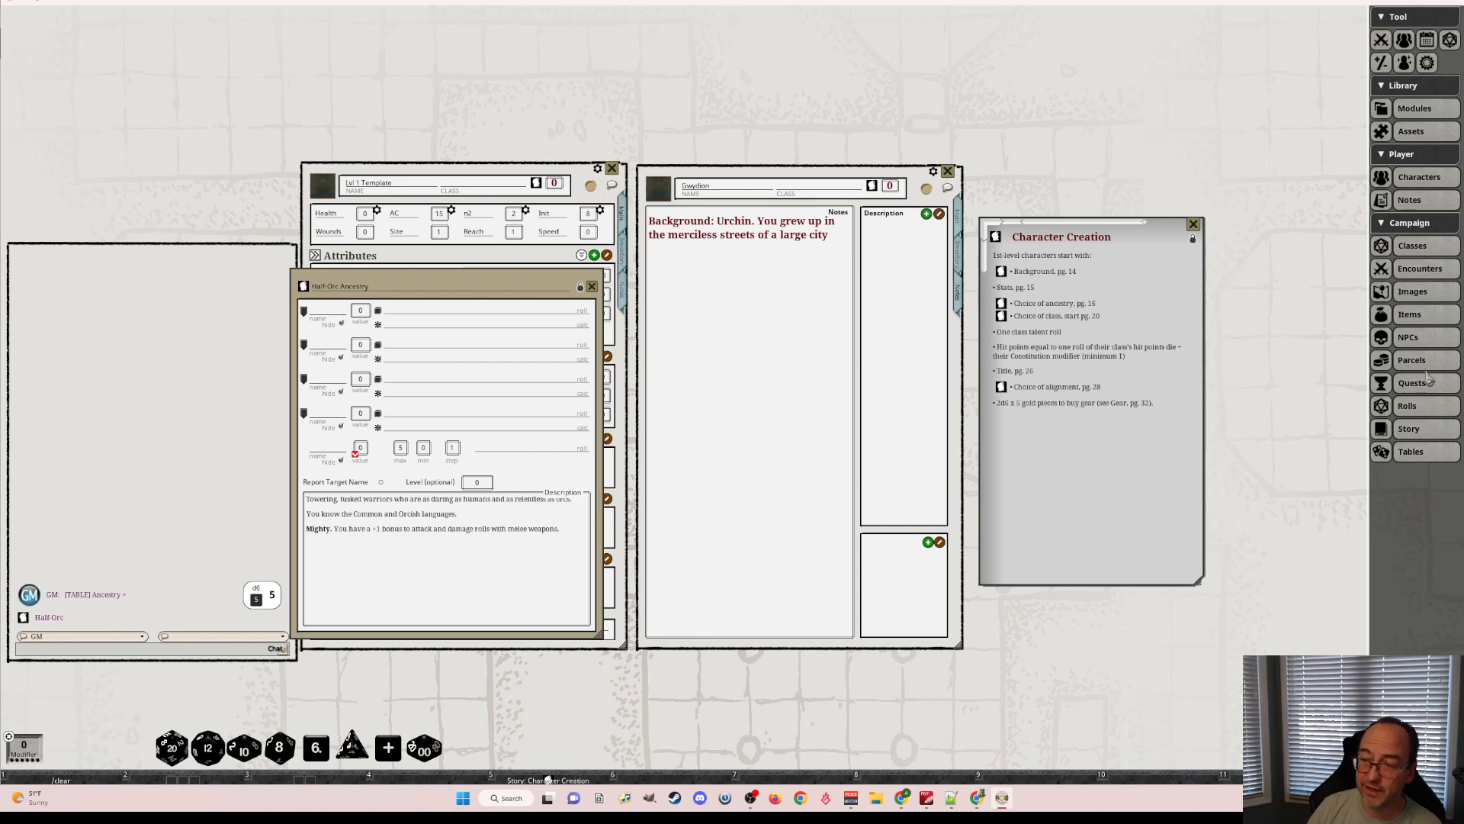
{"action": "left_click", "coordinate": [1406, 411]}
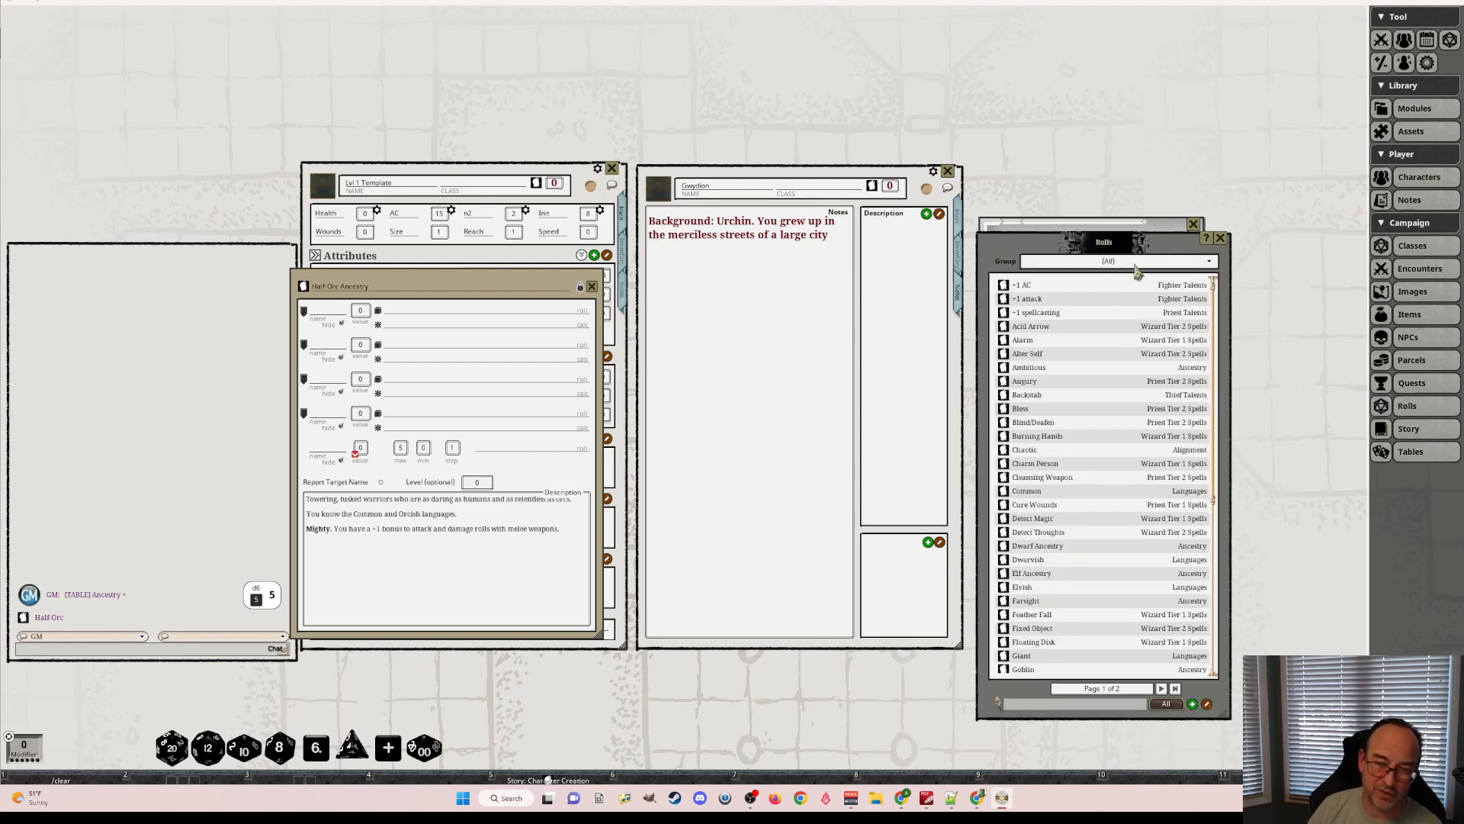
{"action": "left_click", "coordinate": [1137, 267]}
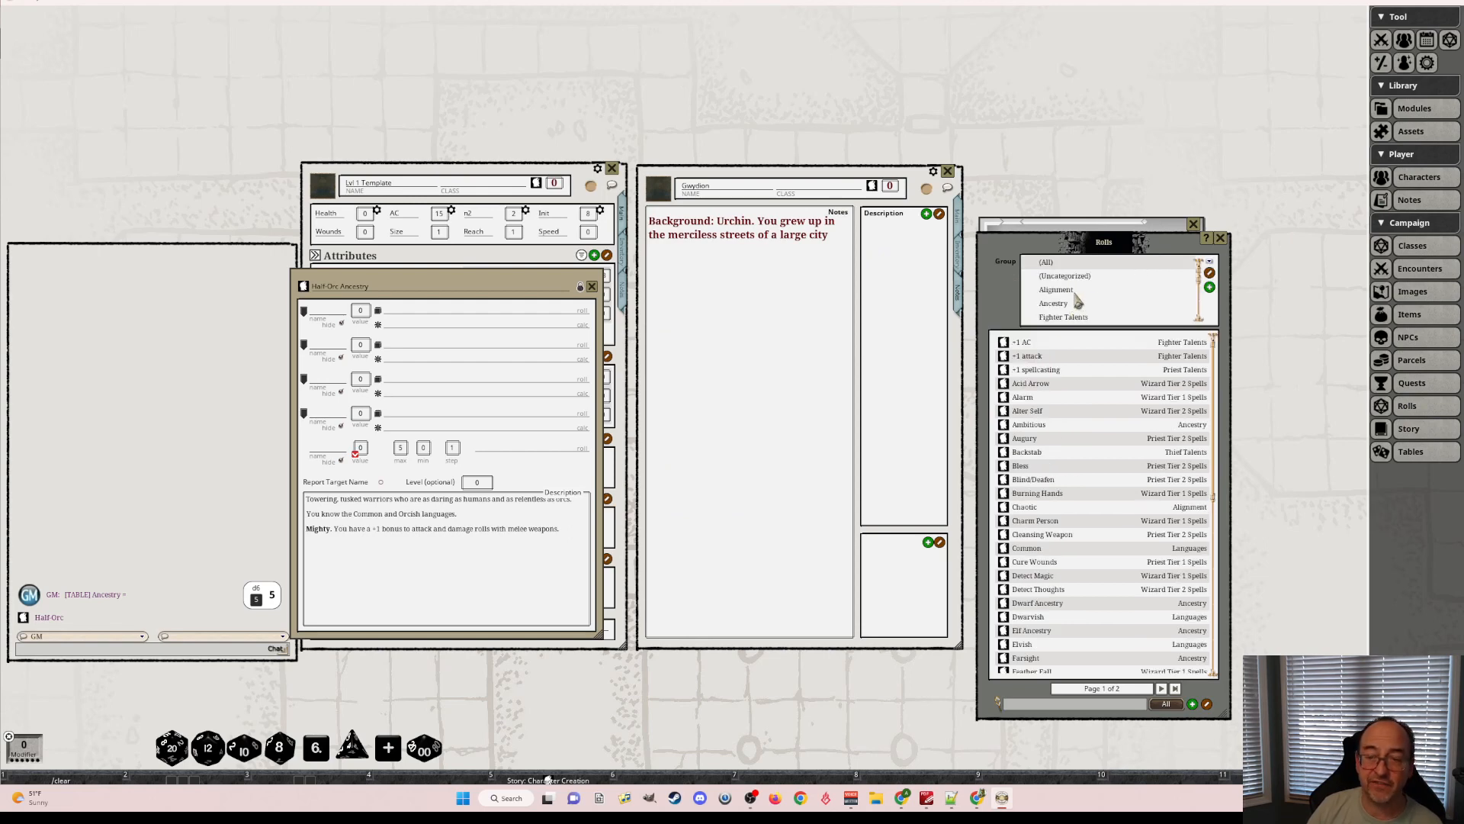
{"action": "scroll", "coordinate": [1075, 301], "scroll_direction": "down", "scroll_amount": 2}
{"action": "left_click", "coordinate": [1071, 309]}
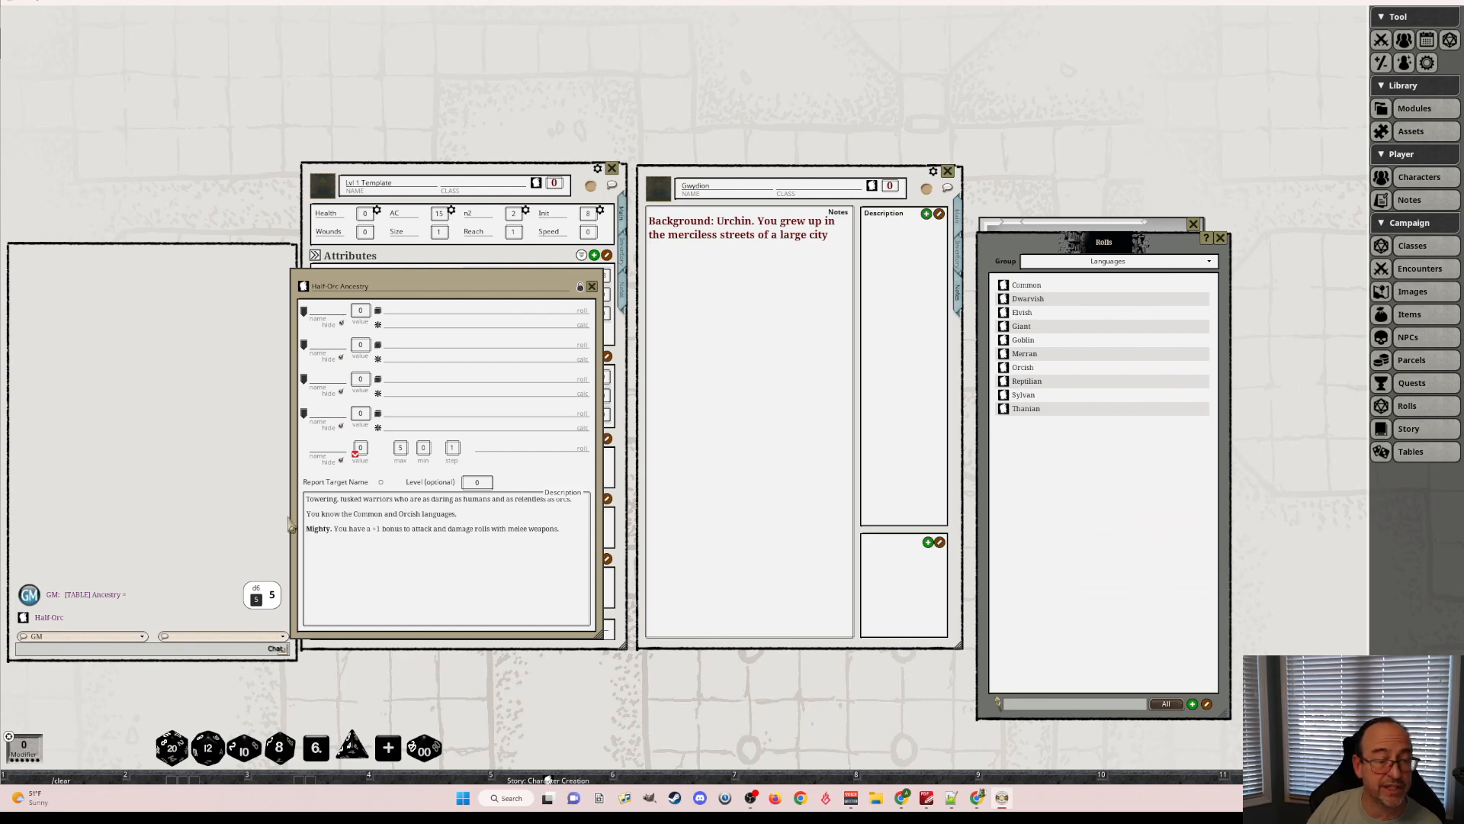
{"action": "left_click_drag", "start_coordinate": [1002, 286], "coordinate": [915, 242]}
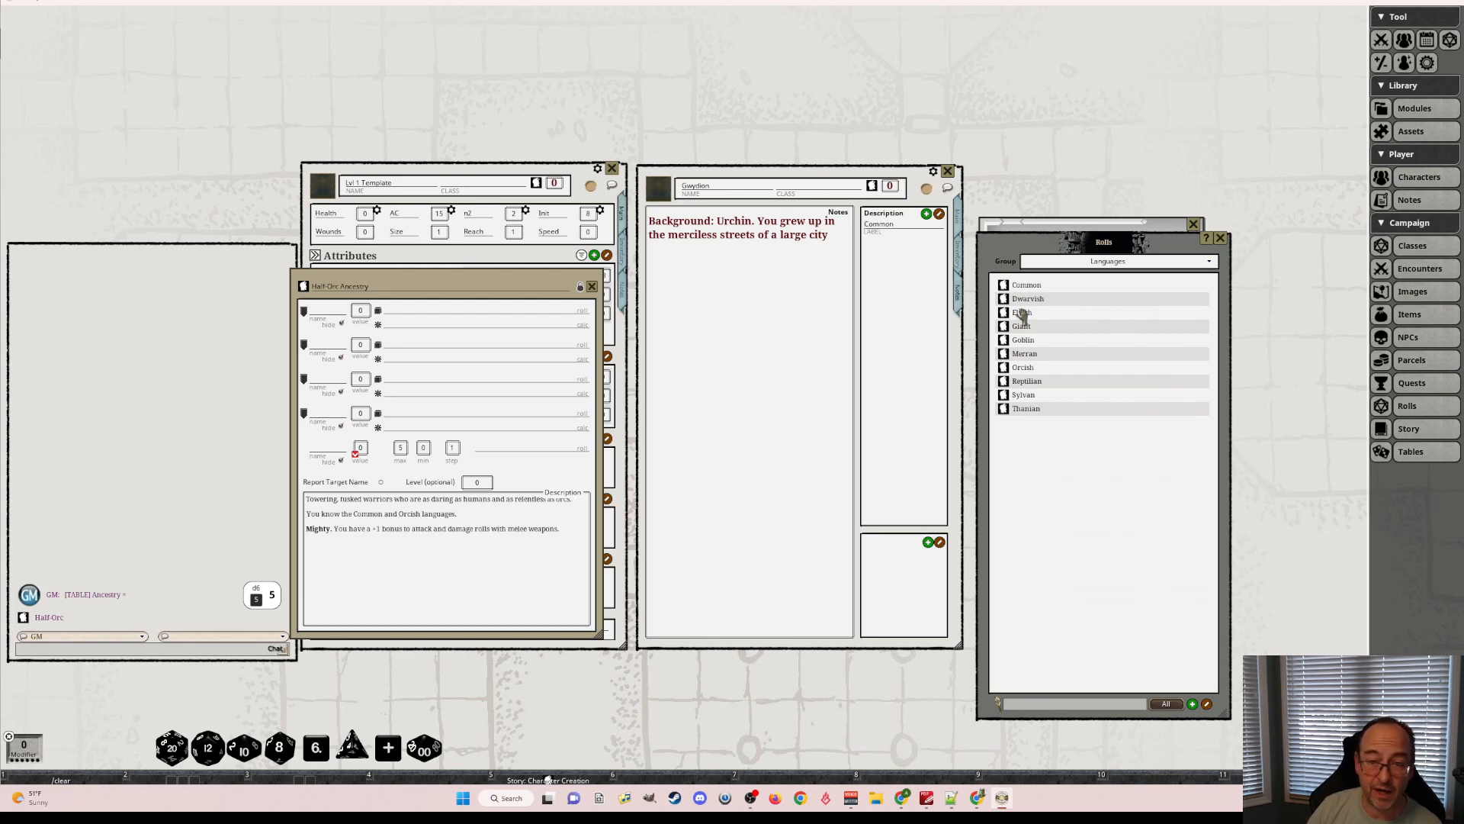
{"action": "left_click_drag", "start_coordinate": [1003, 369], "coordinate": [888, 255]}
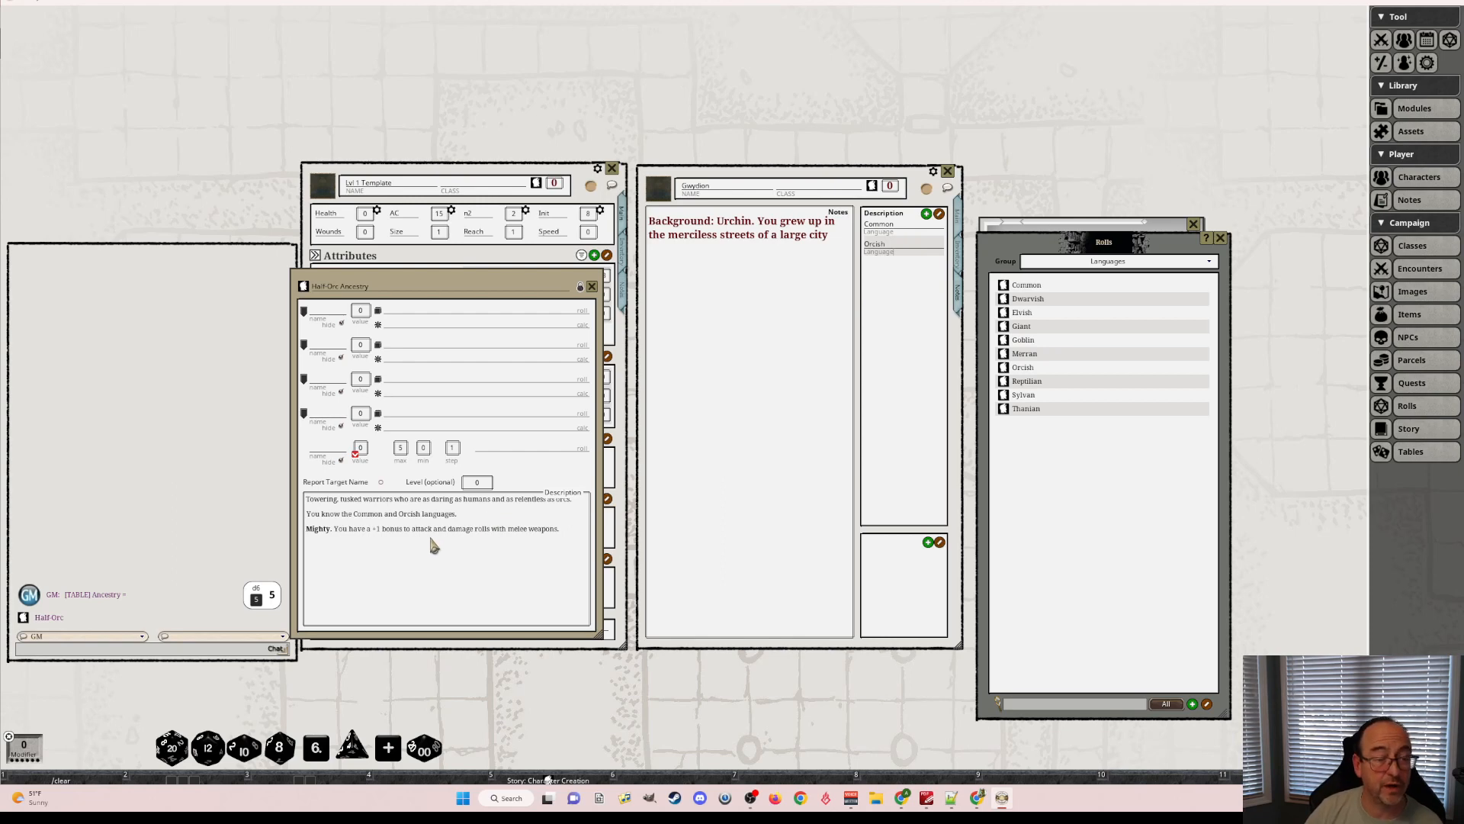
Add Mighty from the Ancestry group of Rolls to the new character's Other Rolls/Talents and check its description.
{"action": "left_click", "coordinate": [1127, 263]}
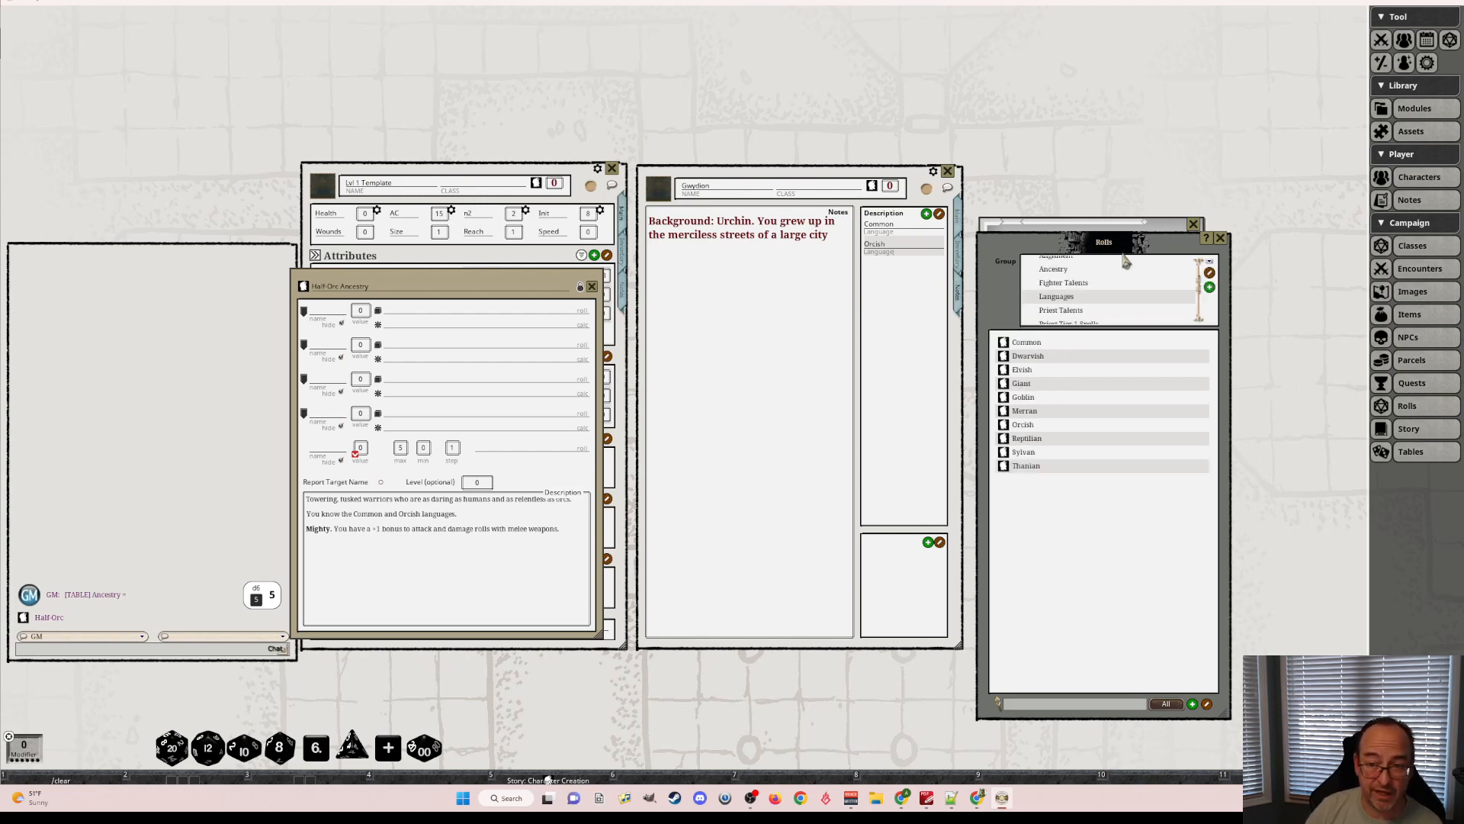
{"action": "scroll", "coordinate": [1095, 309], "scroll_direction": "up", "scroll_amount": 3}
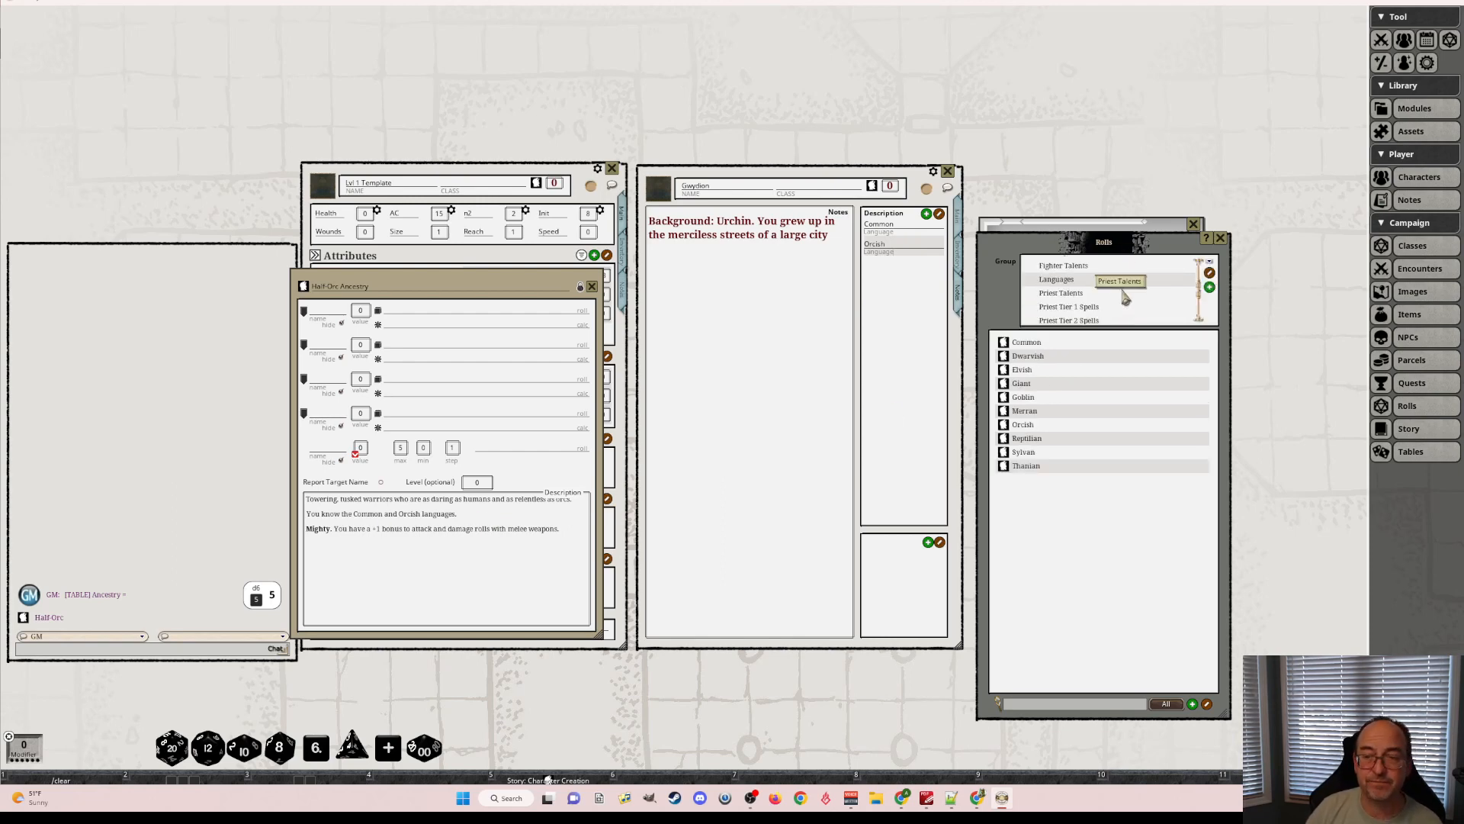
{"action": "left_click", "coordinate": [1055, 304]}
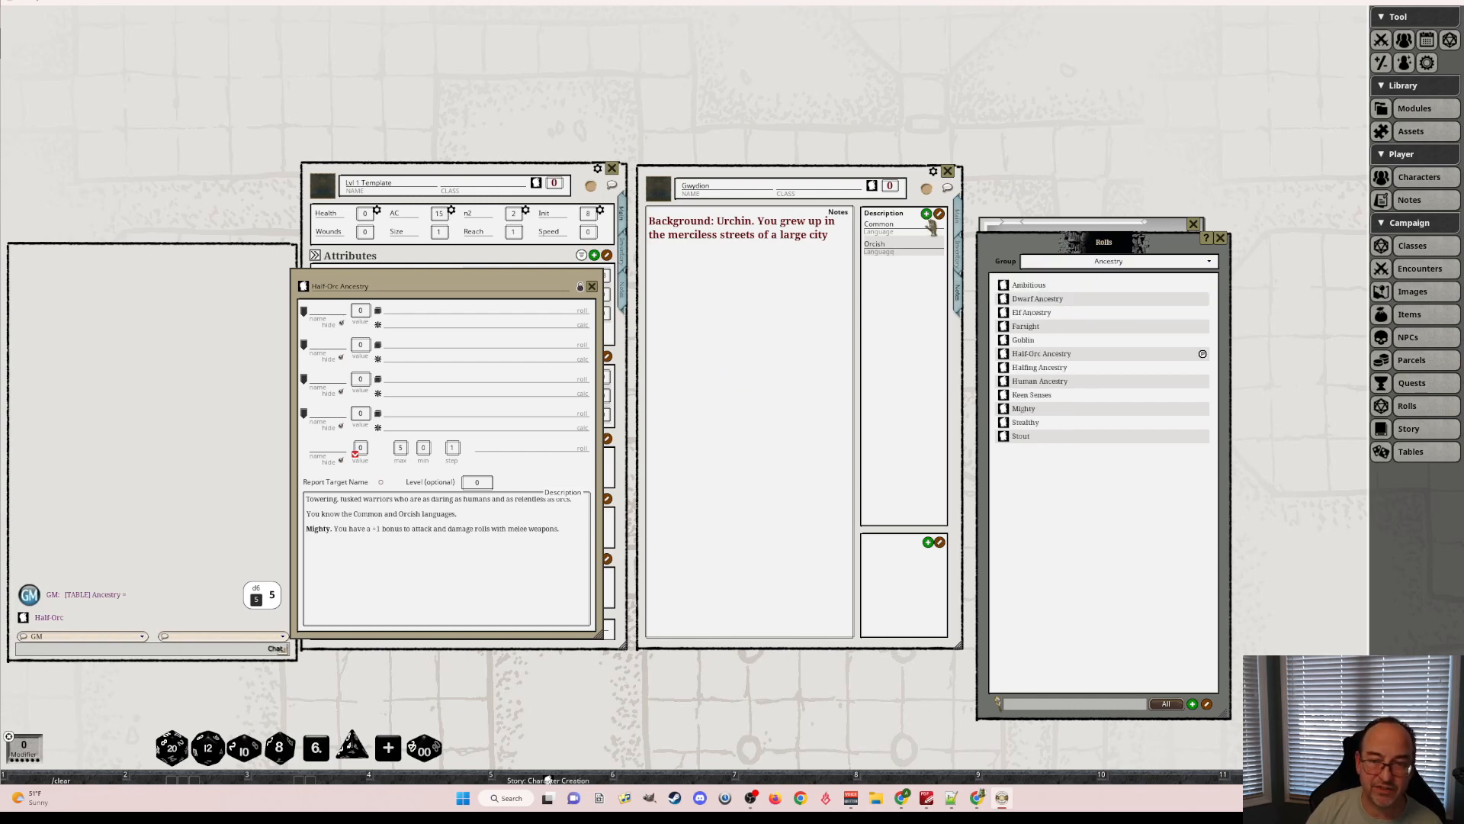
{"action": "left_click", "coordinate": [958, 226]}
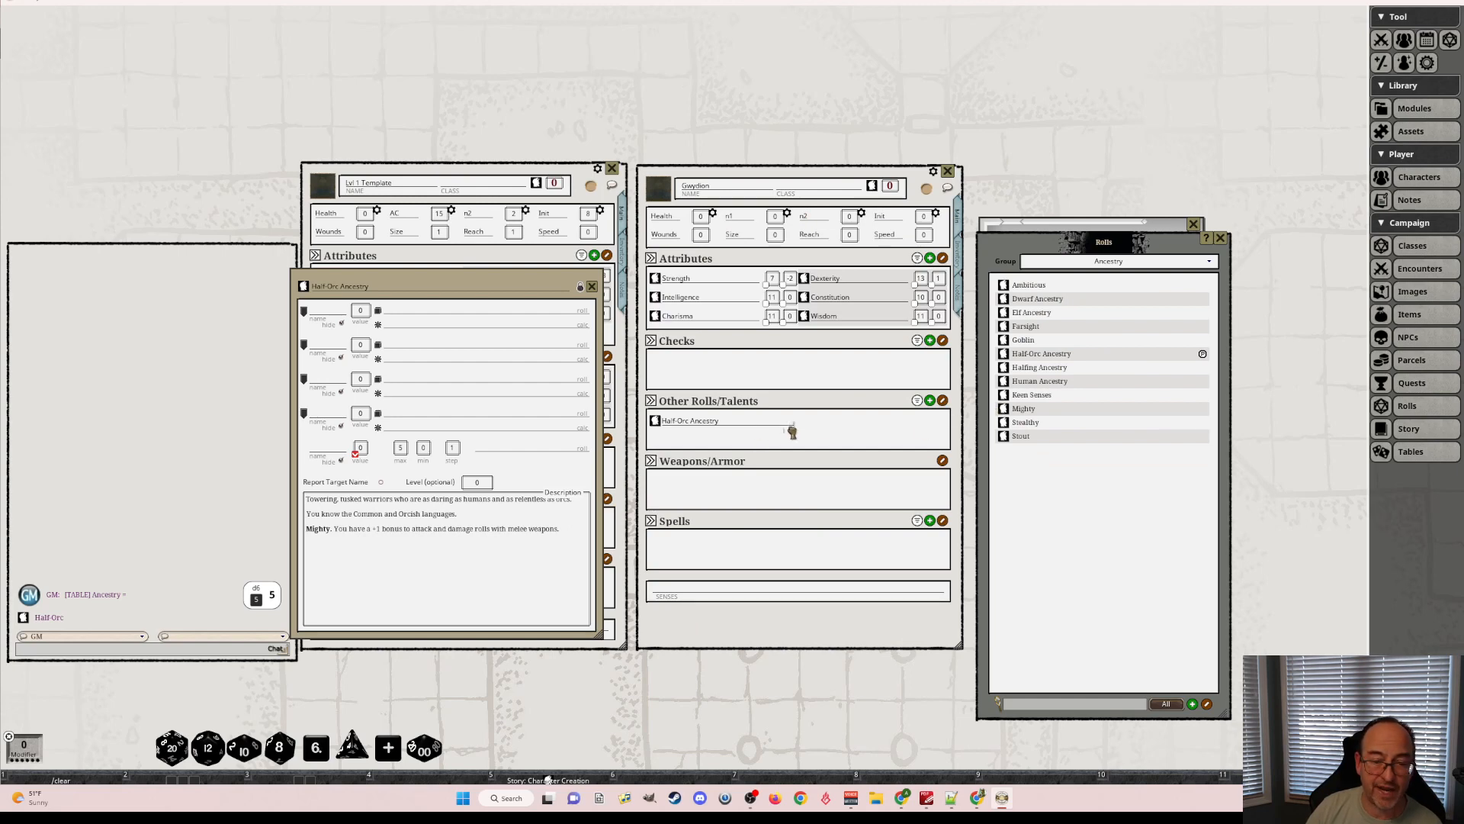
{"action": "left_click_drag", "start_coordinate": [792, 432], "coordinate": [790, 432]}
{"action": "left_click", "coordinate": [591, 286]}
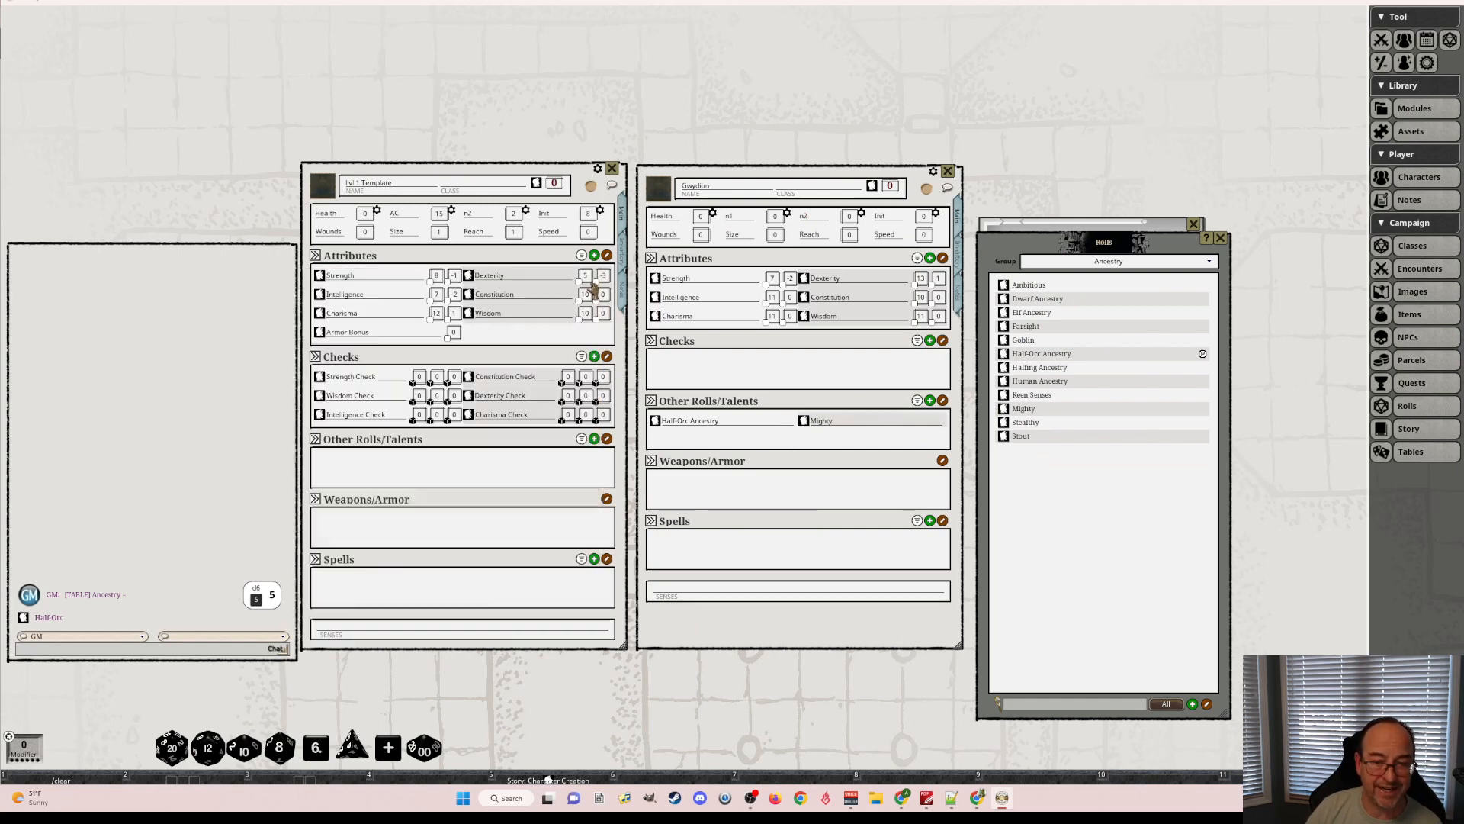
{"action": "left_click", "coordinate": [1220, 238]}
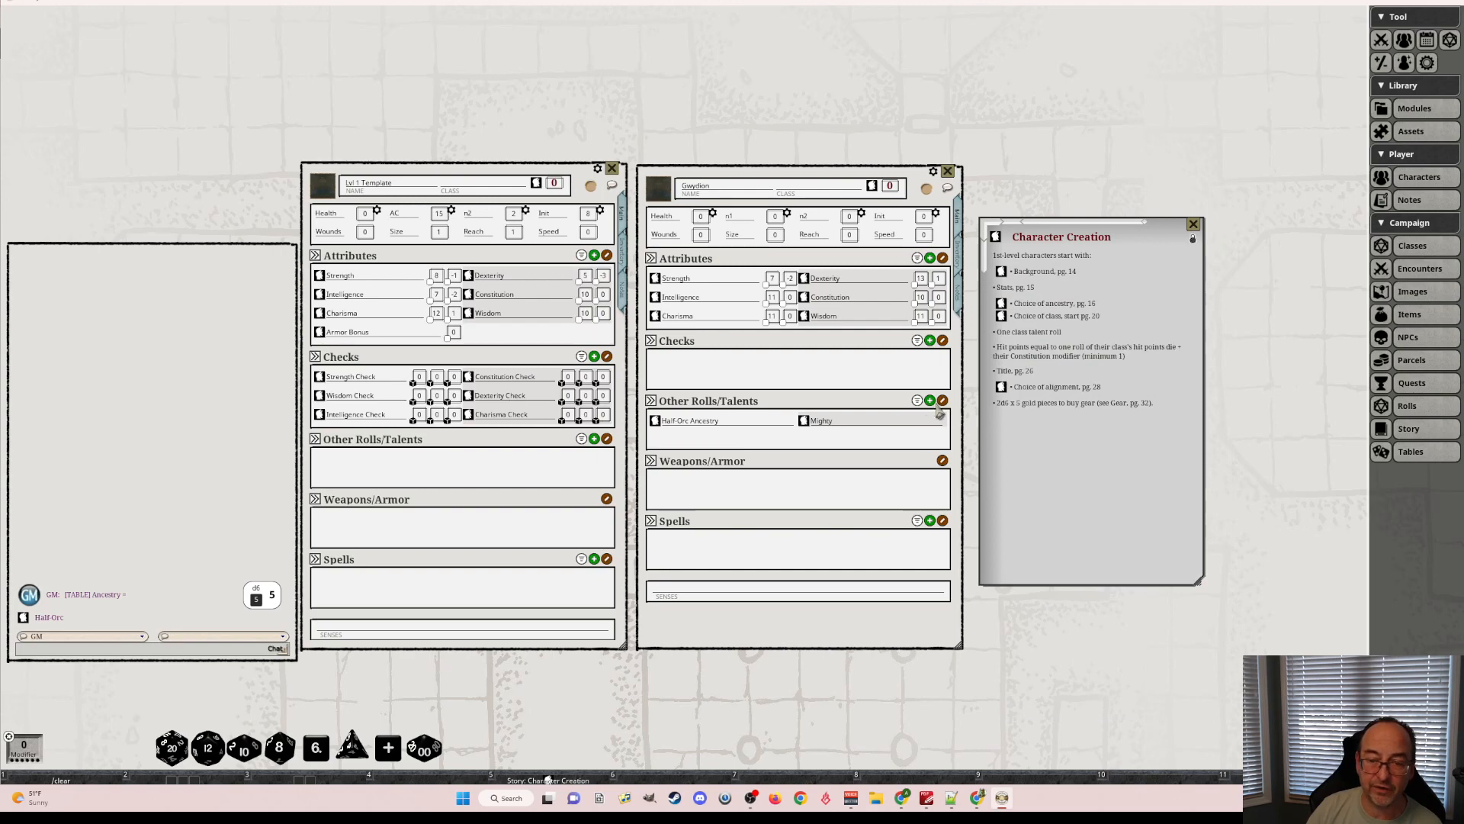
{"action": "left_click", "coordinate": [804, 421]}
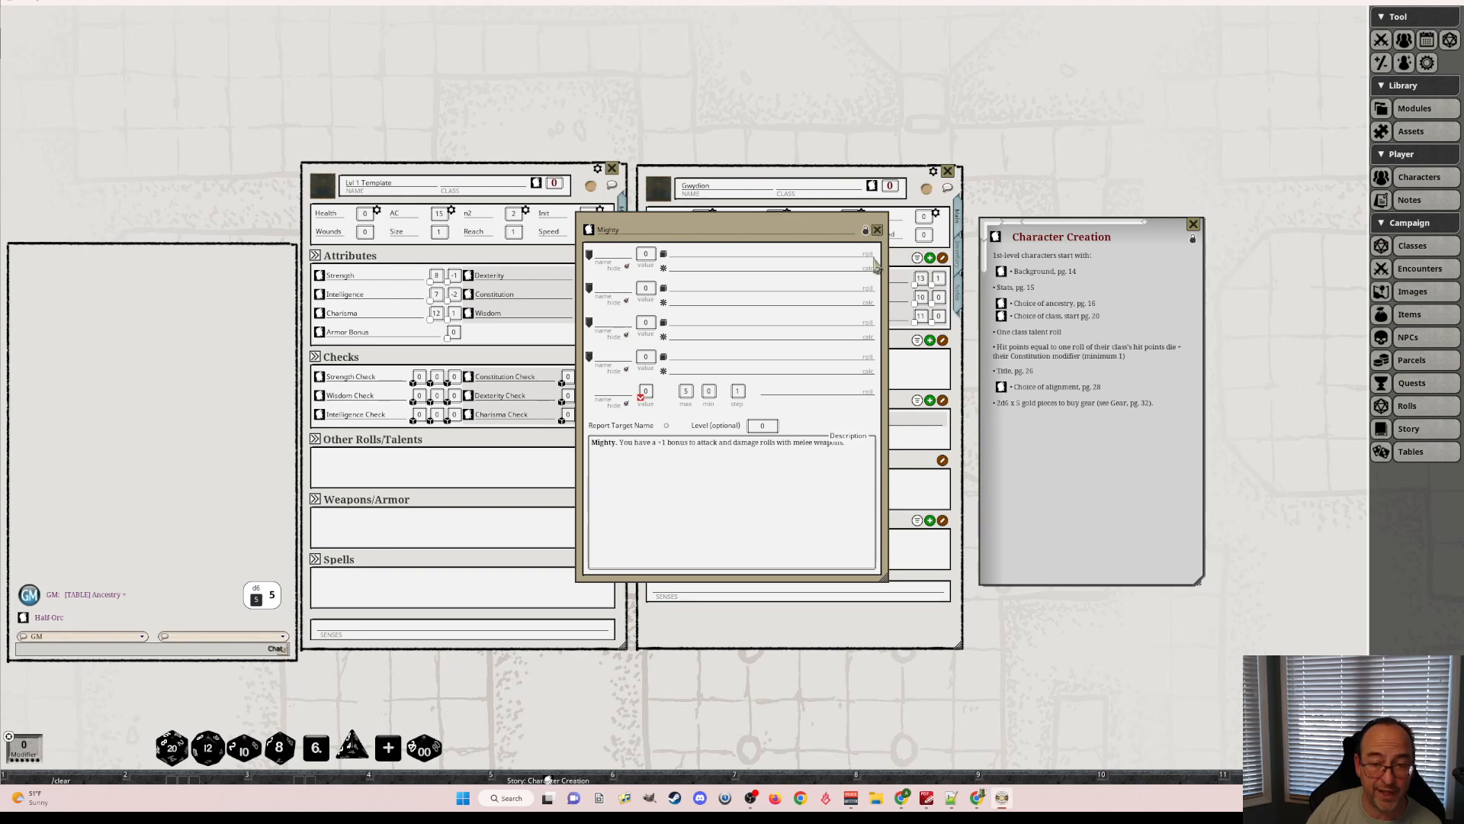
{"action": "left_click", "coordinate": [877, 231]}
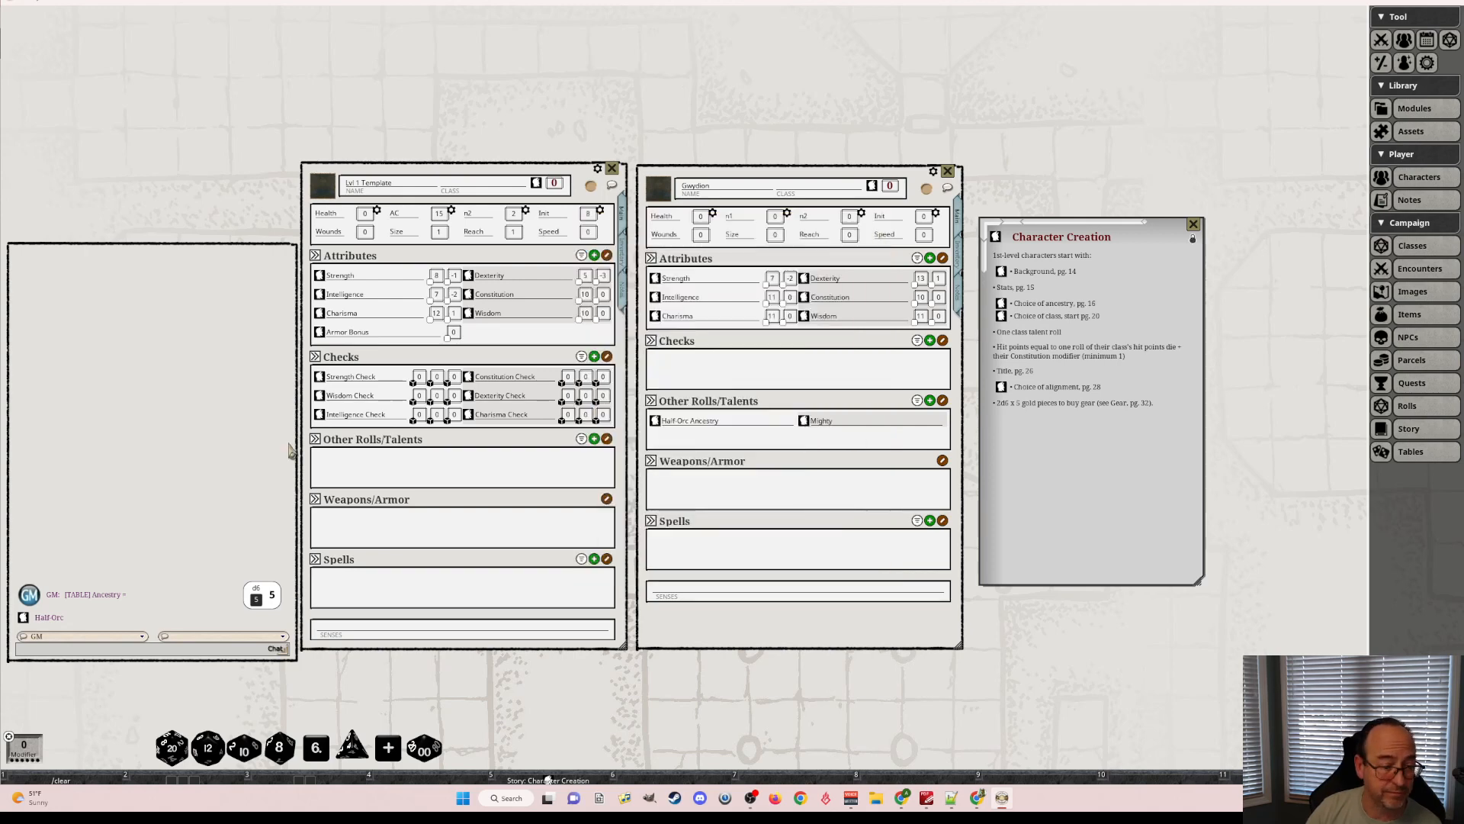
Clear the chat, then roll the new character's class on the Class table linked in the Character Creation story.
{"action": "left_click", "coordinate": [61, 775]}
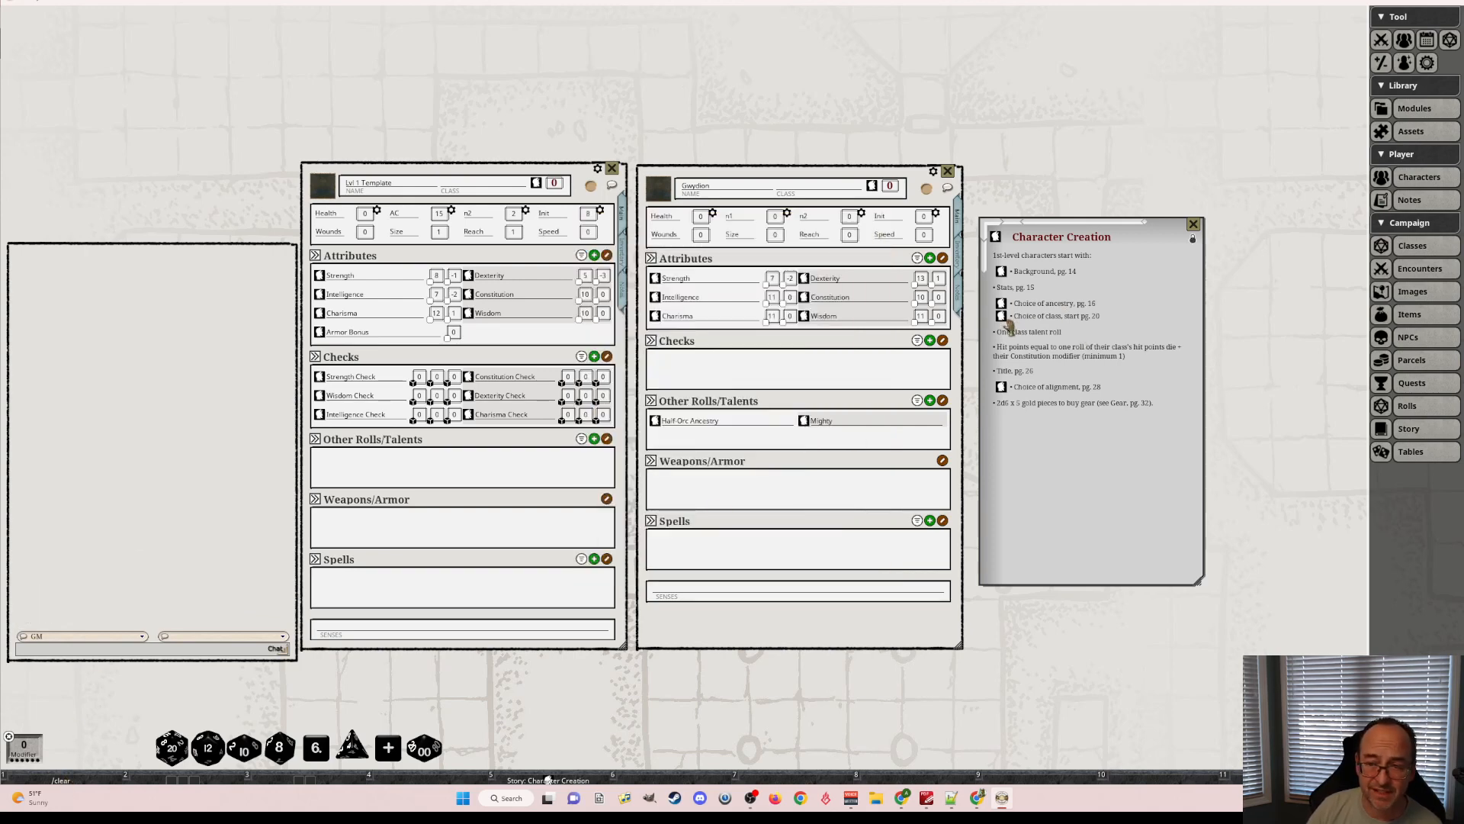
{"action": "left_click", "coordinate": [1001, 315]}
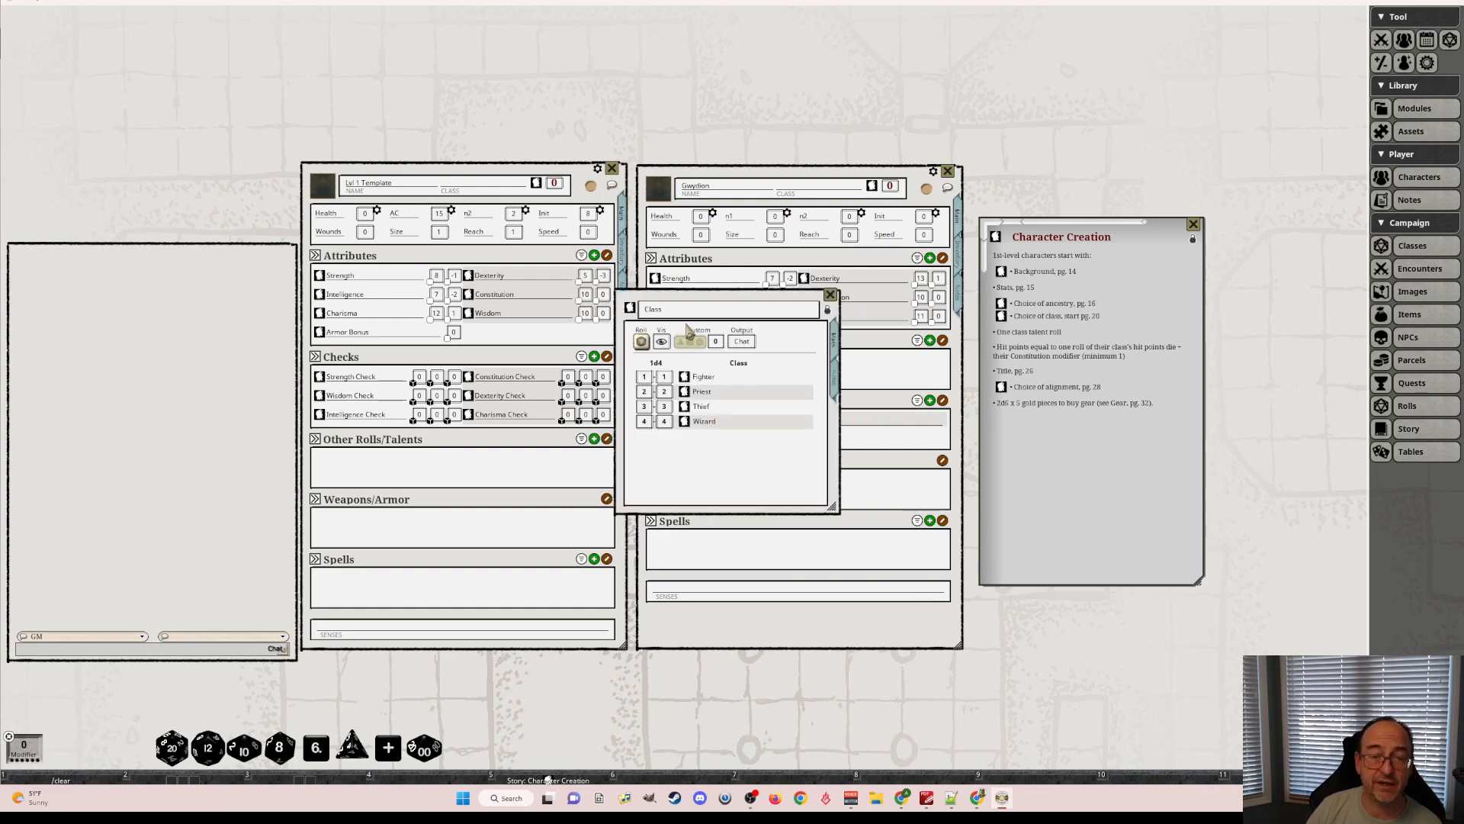
{"action": "left_click_drag", "start_coordinate": [711, 305], "coordinate": [768, 432]}
{"action": "left_click", "coordinate": [1412, 245]}
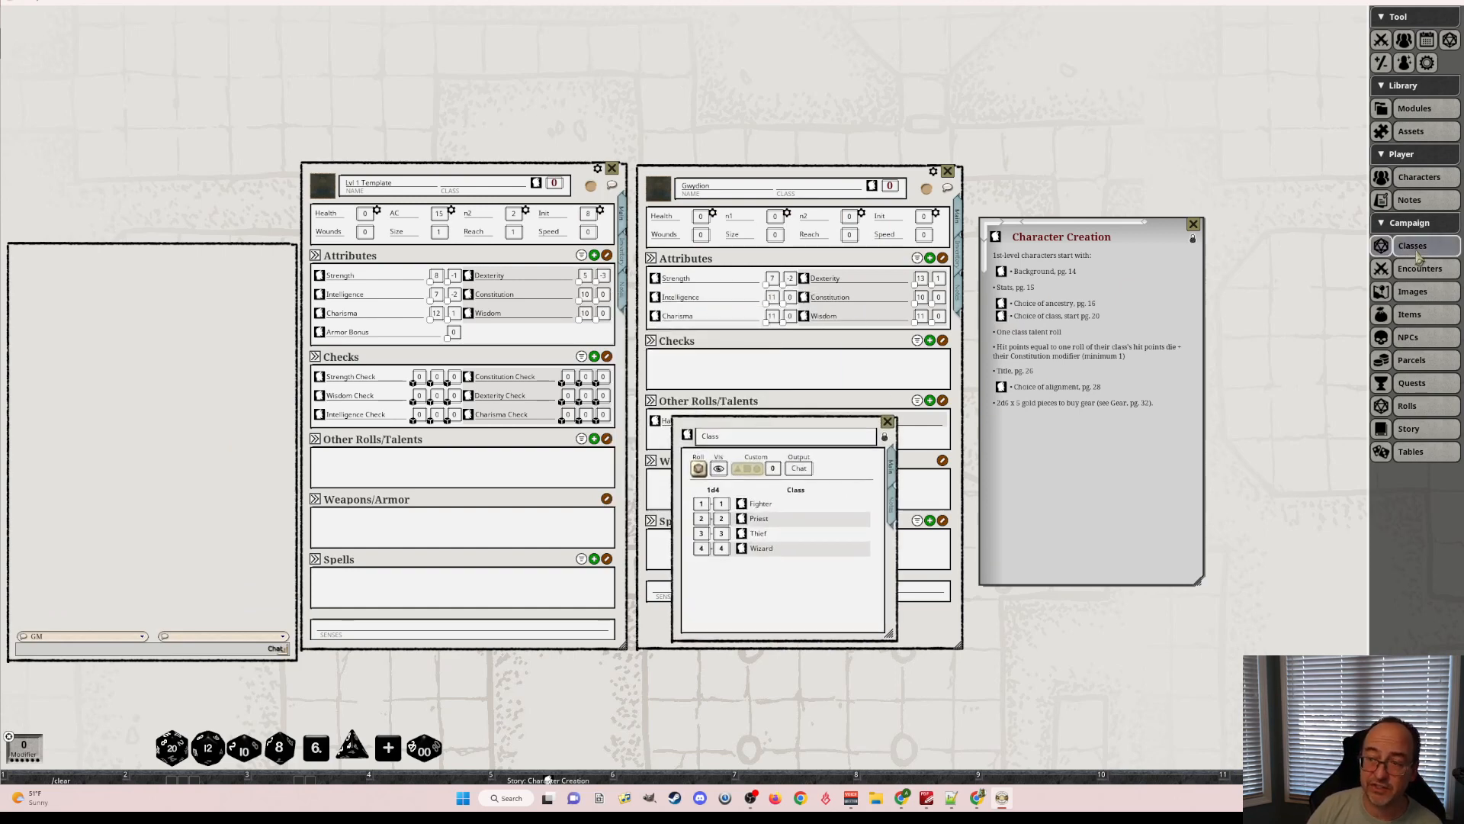
{"action": "left_click", "coordinate": [1308, 250]}
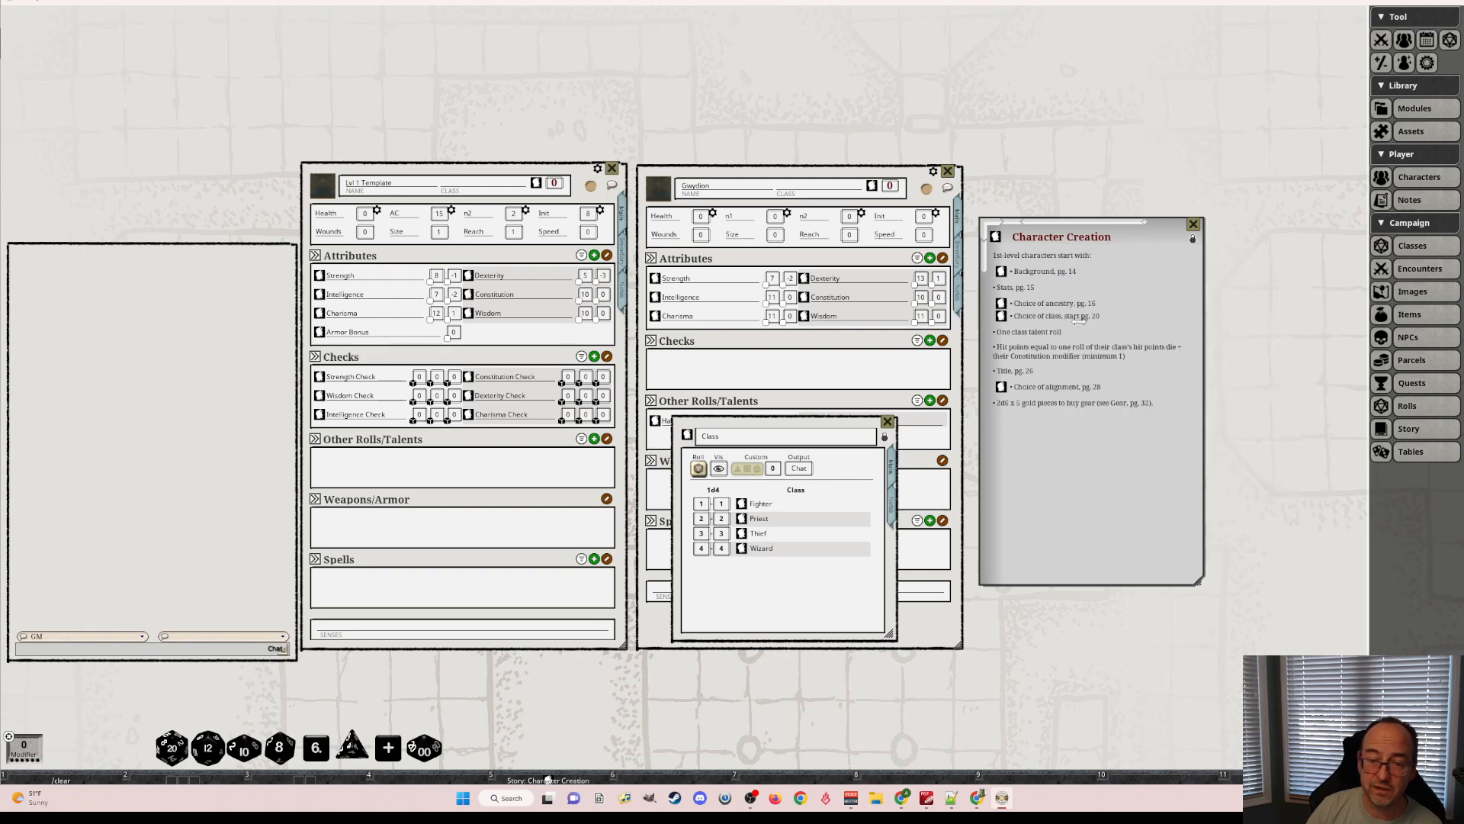
{"action": "left_click", "coordinate": [697, 471]}
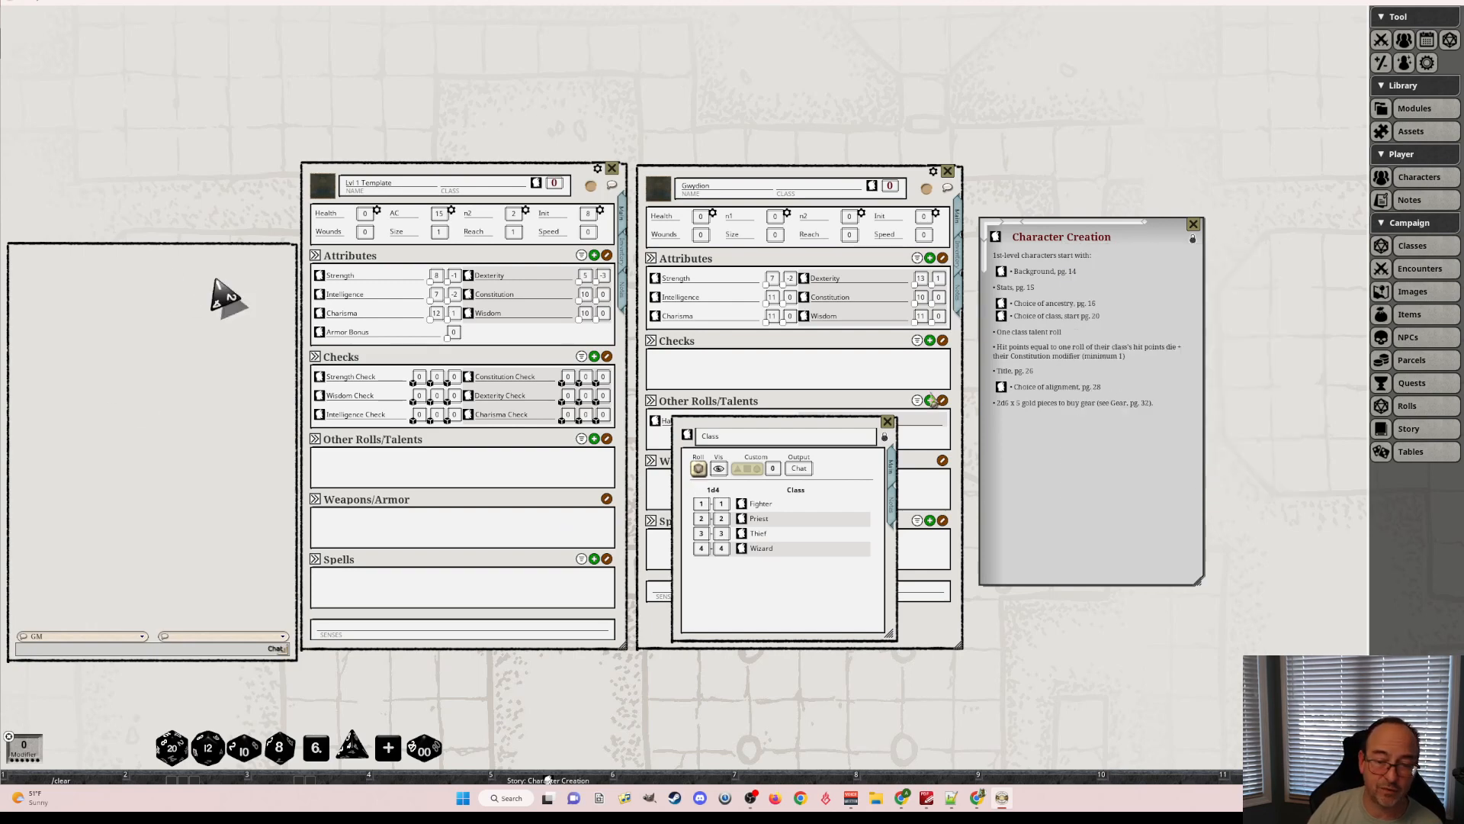
{"action": "left_click", "coordinate": [887, 422]}
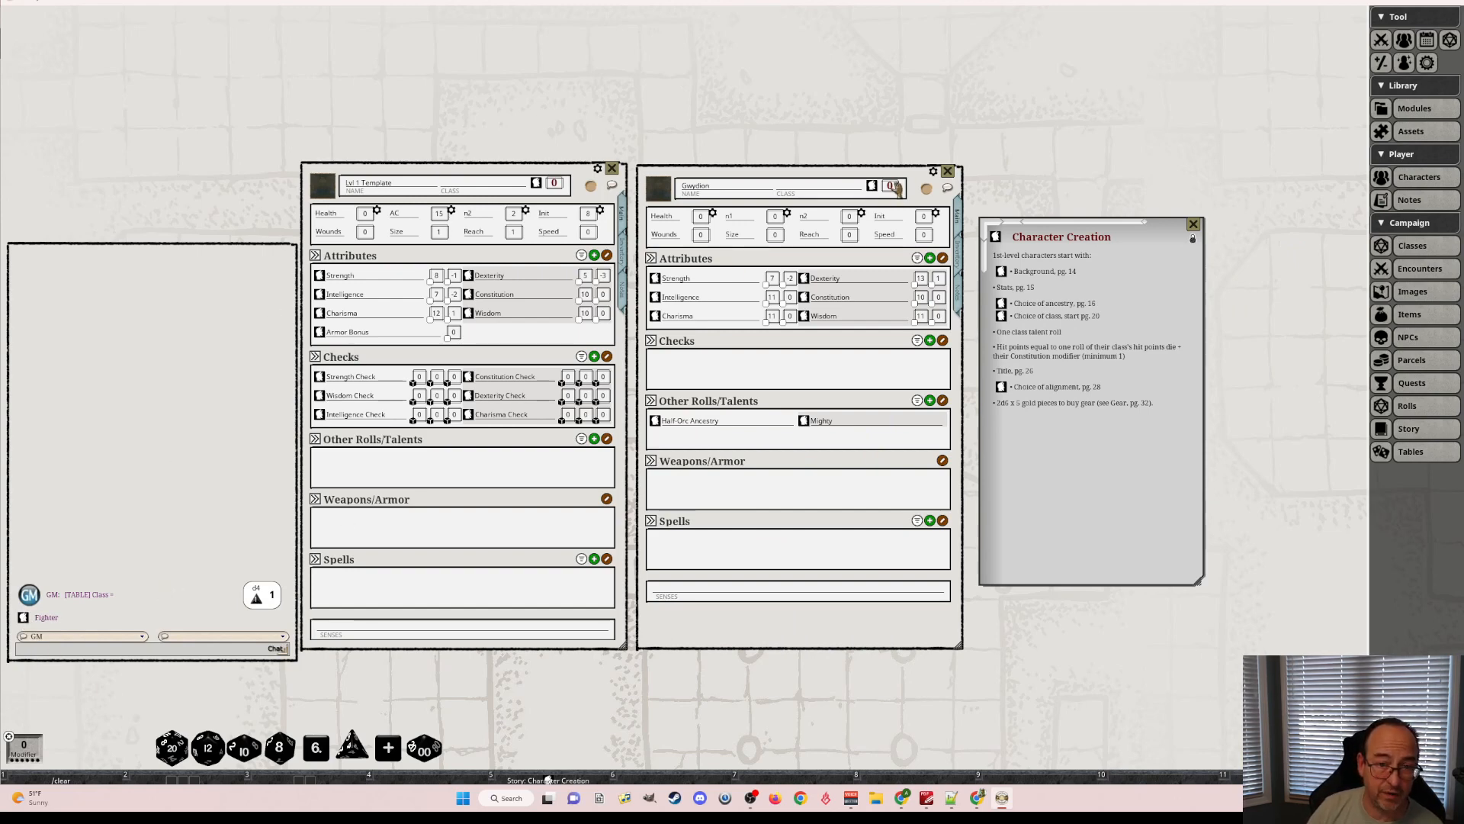
Apply the rolled Fighter class to the new character at level 1 and set Health to 8 from a 1d8 roll.
{"action": "left_click", "coordinate": [872, 187]}
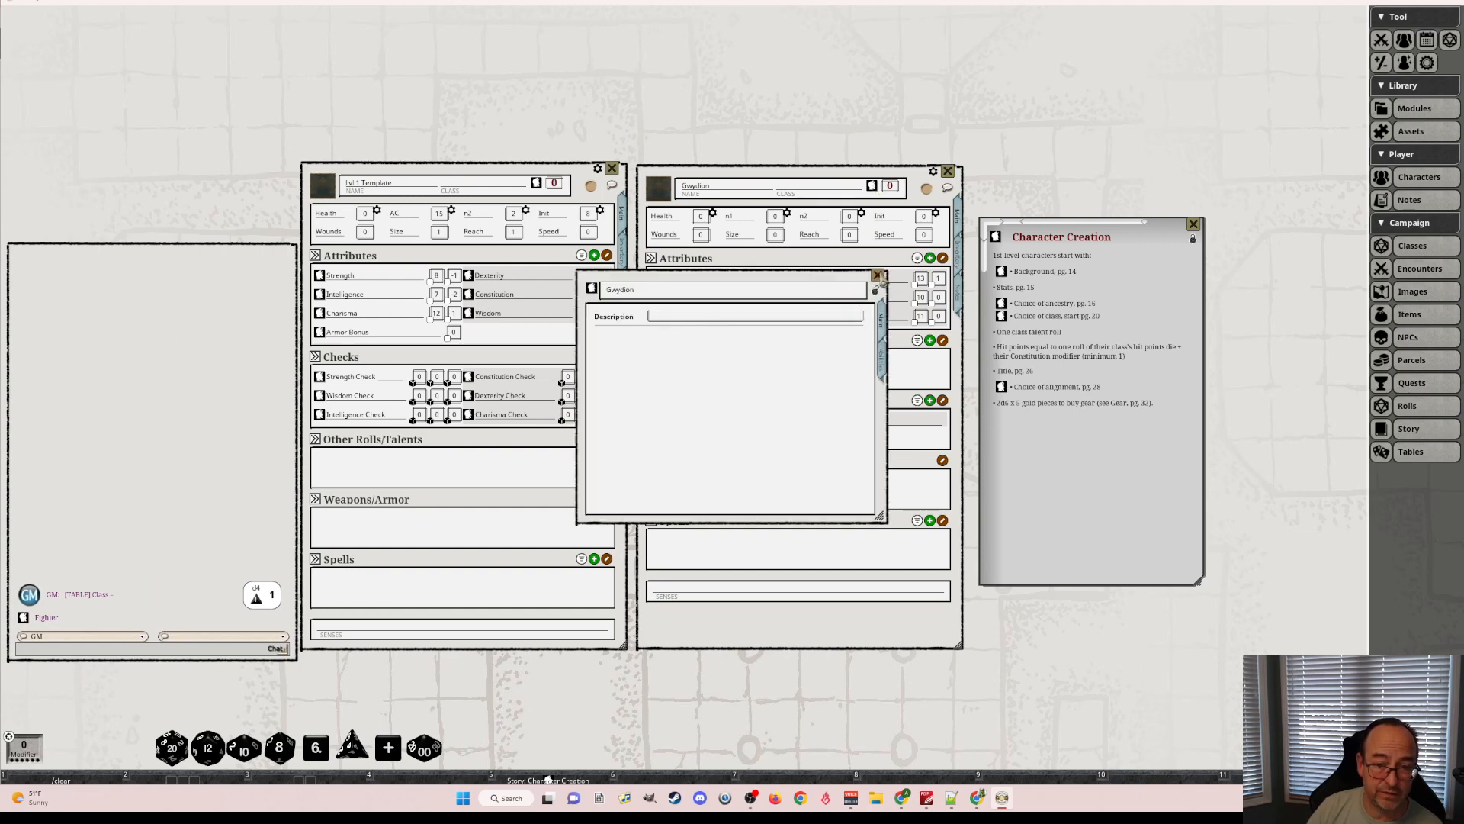
{"action": "left_click", "coordinate": [877, 276]}
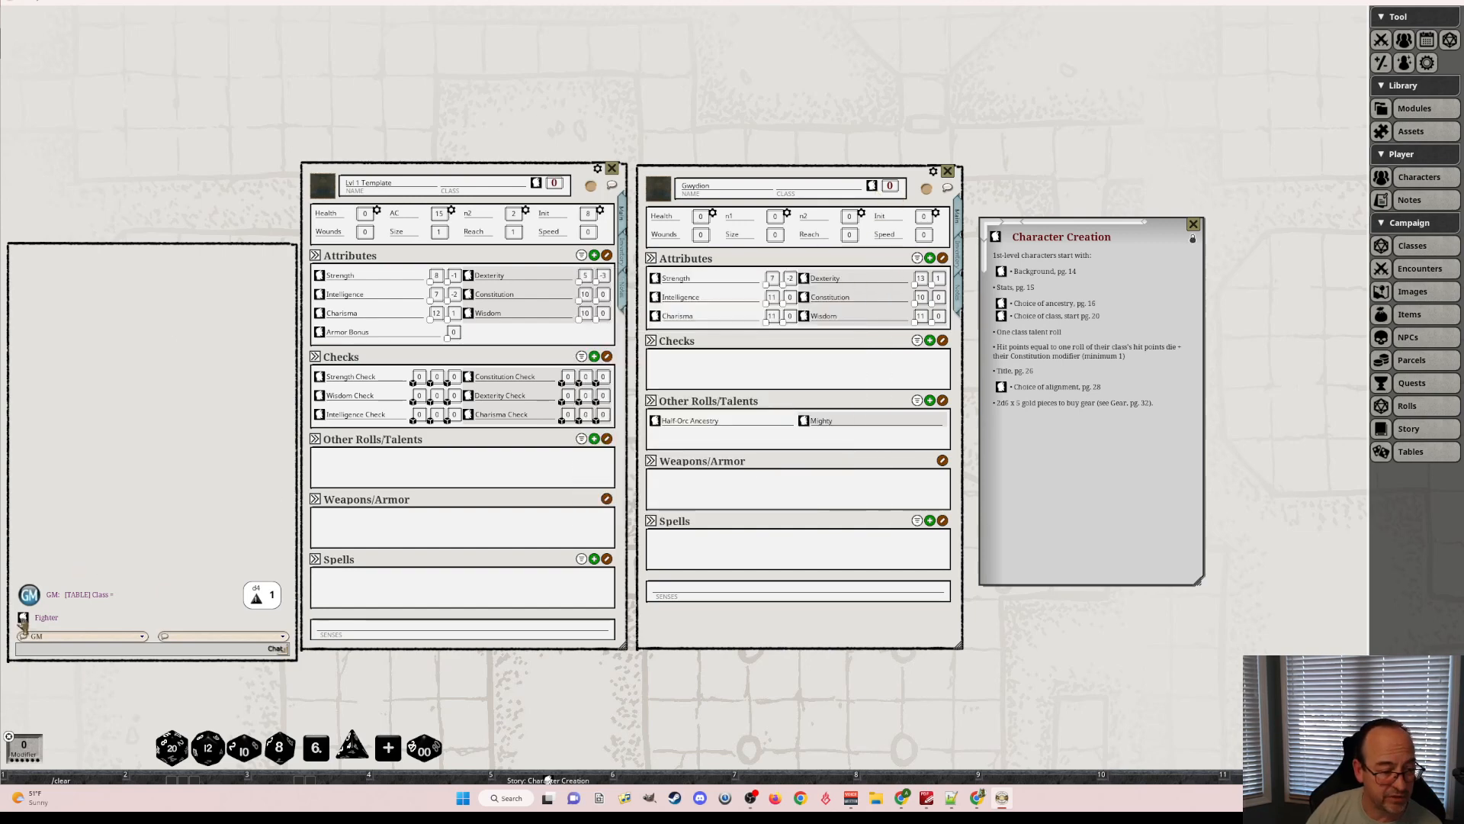
{"action": "left_click_drag", "start_coordinate": [680, 251], "coordinate": [806, 208]}
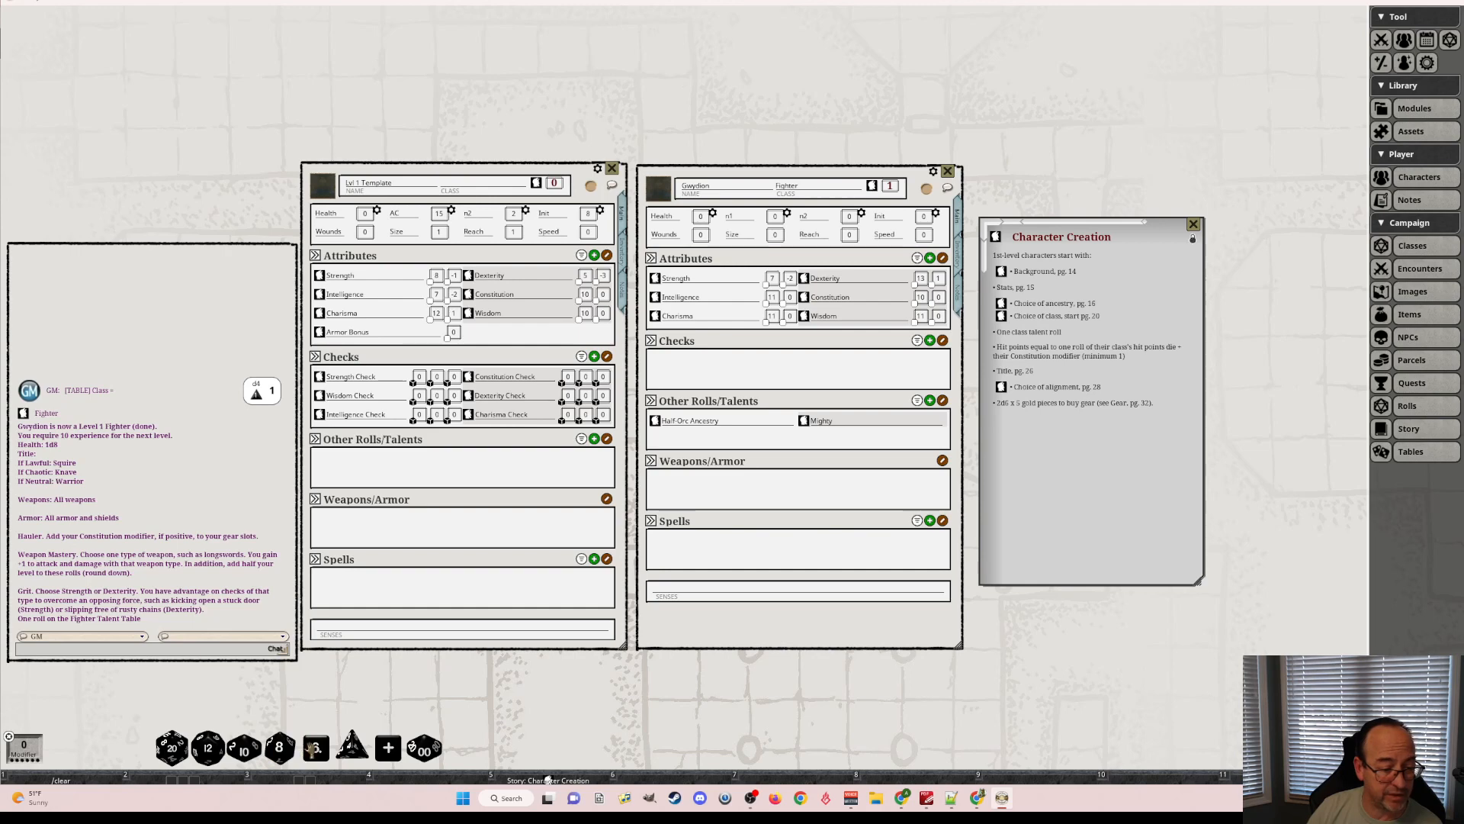
{"action": "left_click_drag", "start_coordinate": [278, 750], "coordinate": [160, 389]}
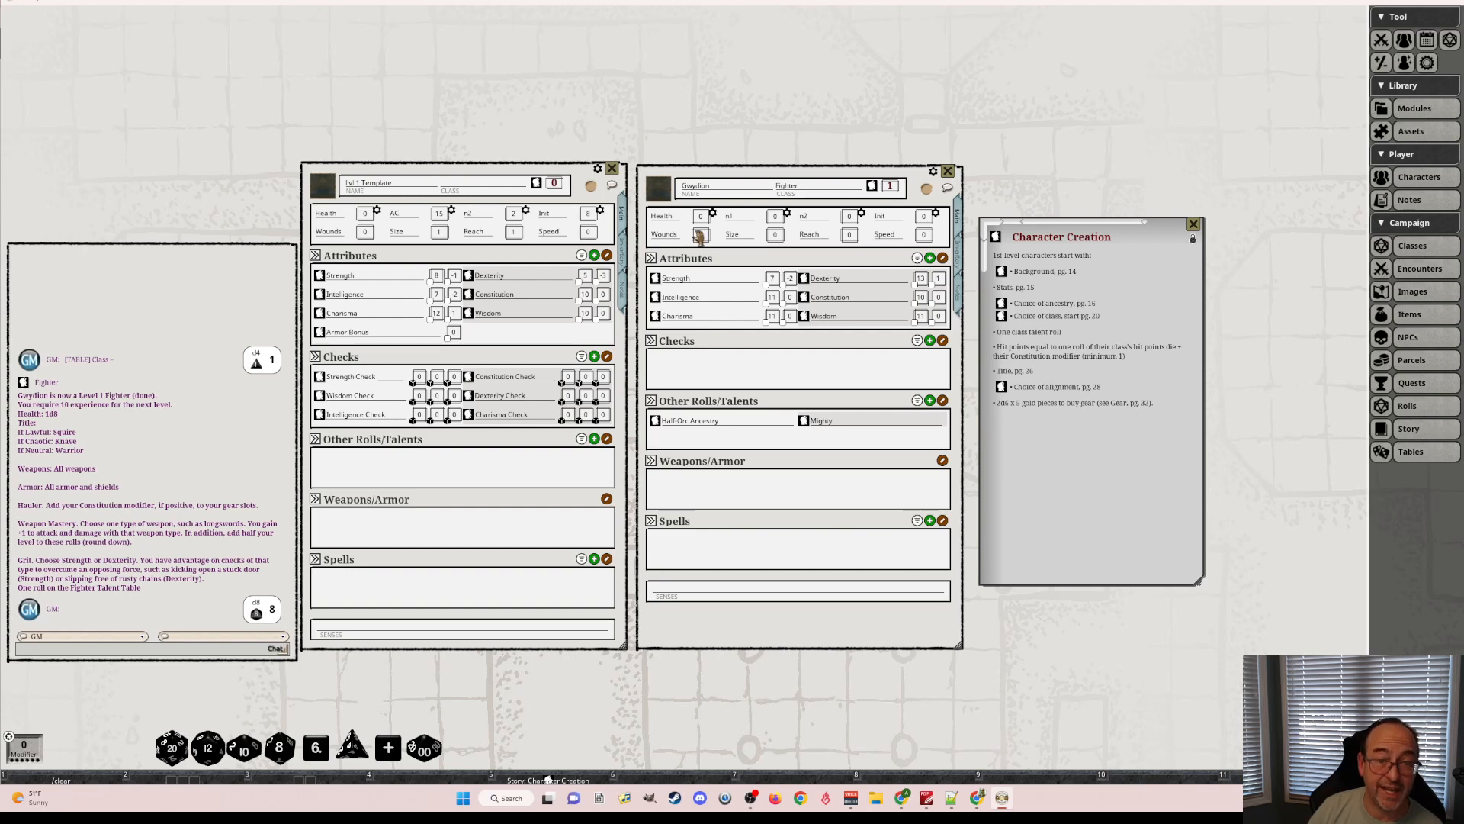
{"action": "key", "text": "ctrl"}
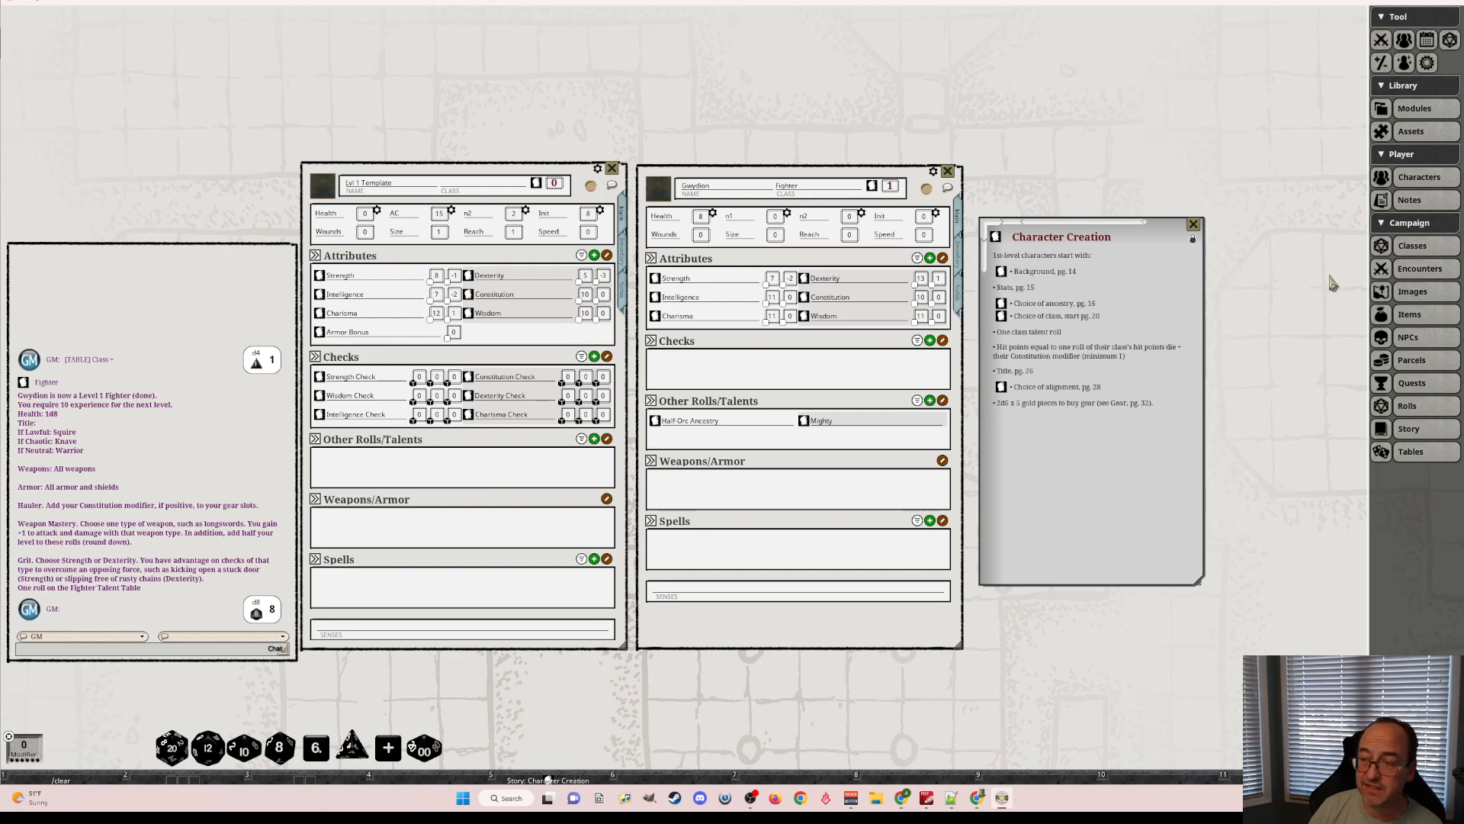
Add Weapon Mastery from the Fighter Talents group of Rolls to the new character's Other Rolls/Talents.
{"action": "left_click", "coordinate": [1406, 406]}
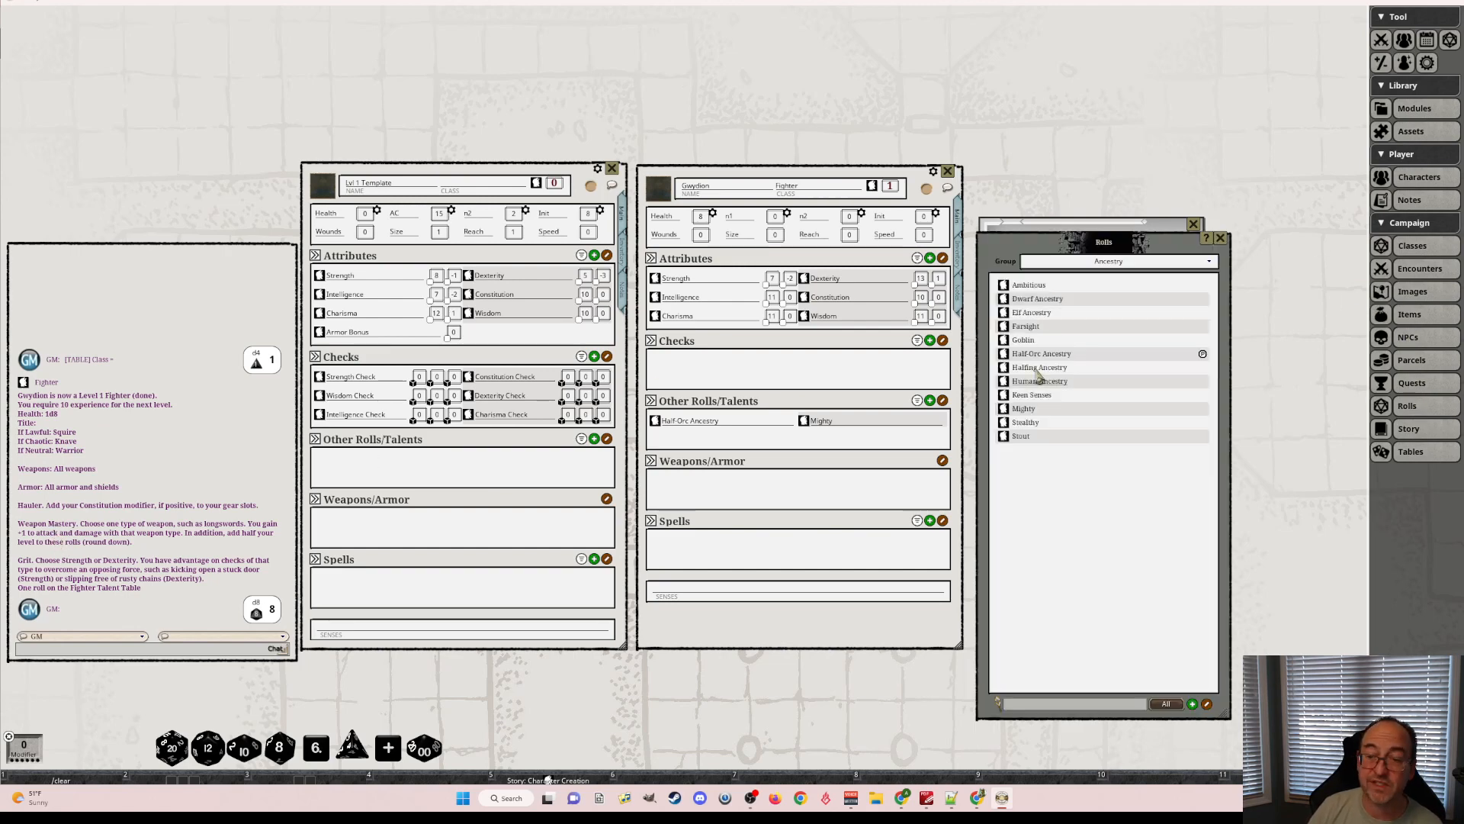
{"action": "left_click", "coordinate": [1129, 268]}
{"action": "scroll", "coordinate": [1072, 290], "scroll_direction": "down", "scroll_amount": 1}
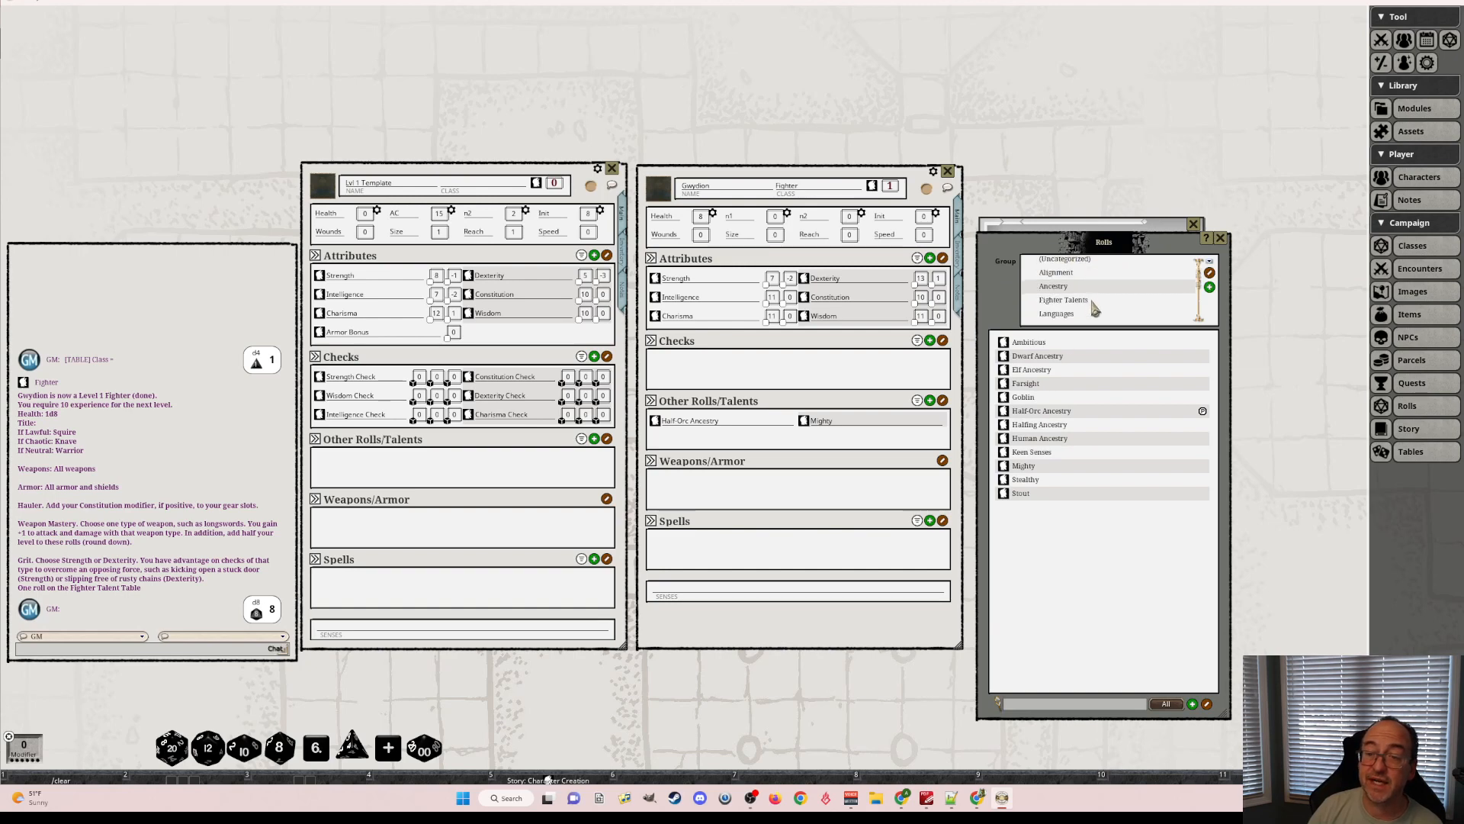
{"action": "left_click", "coordinate": [1070, 302]}
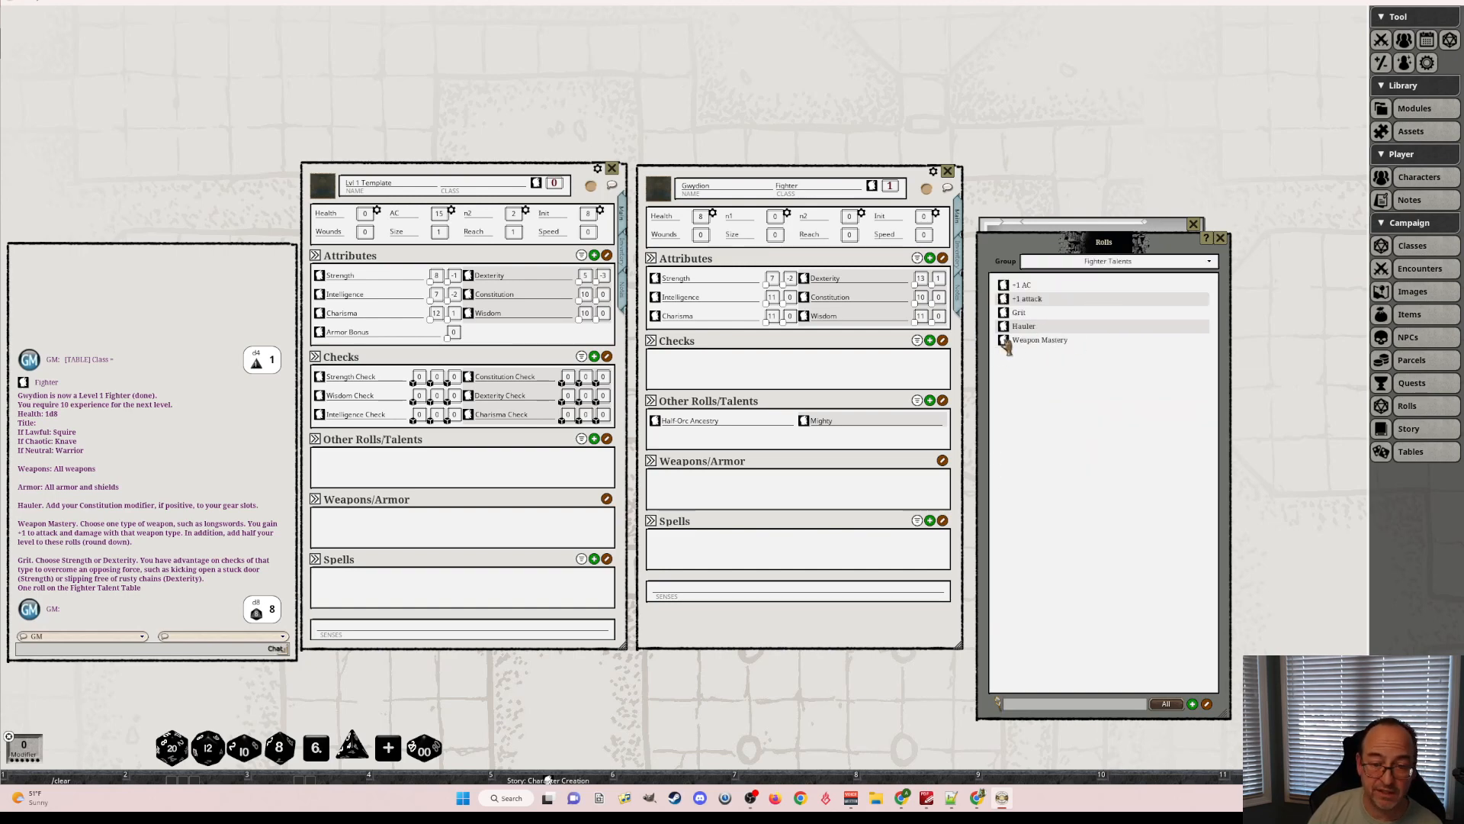
{"action": "left_click_drag", "start_coordinate": [1006, 345], "coordinate": [774, 435]}
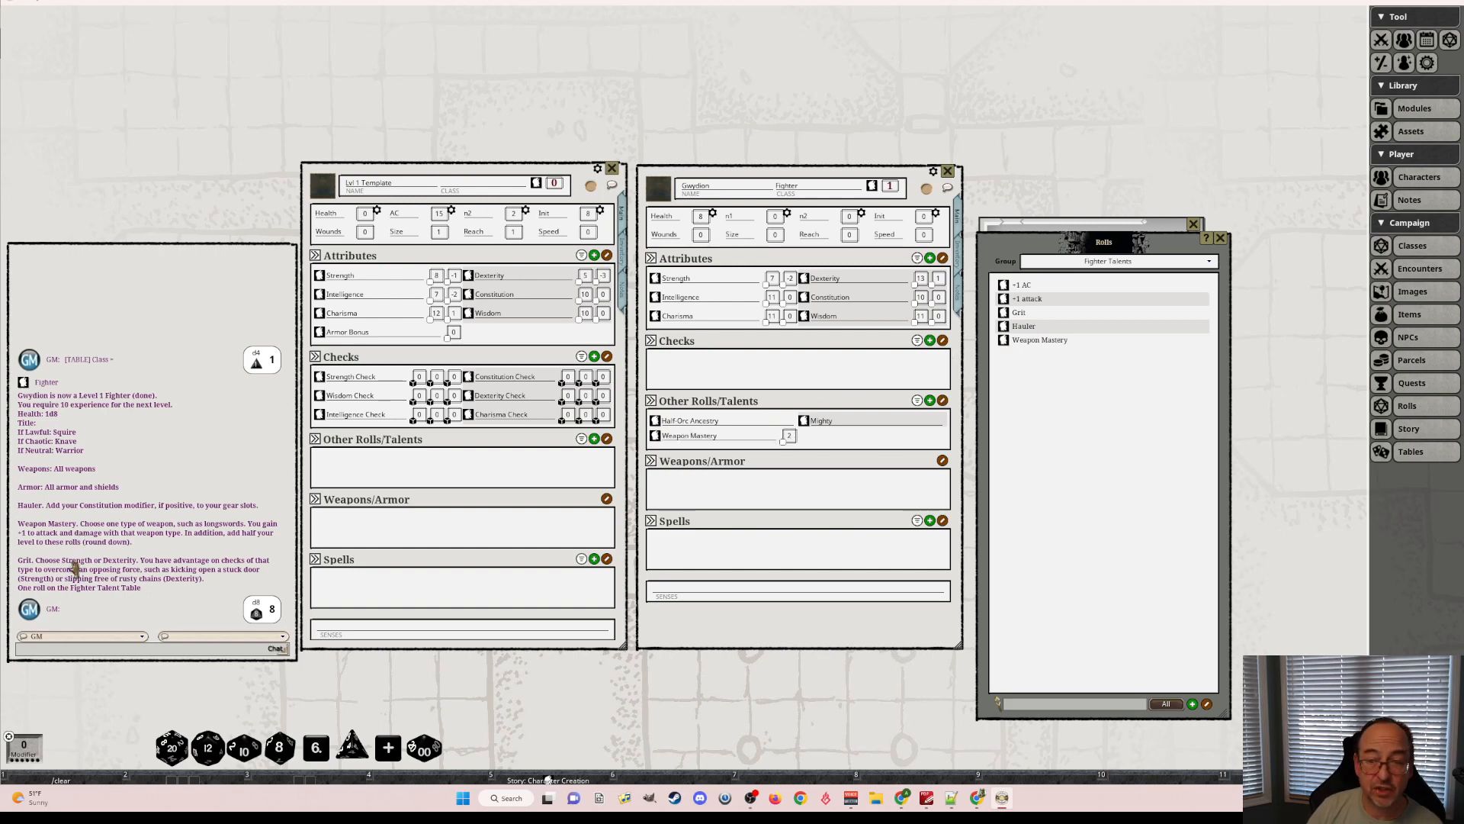
Check the Grit talent's description, add Grit to the new character's Other Rolls/Talents, and close the Rolls list.
{"action": "left_click", "coordinate": [1003, 313]}
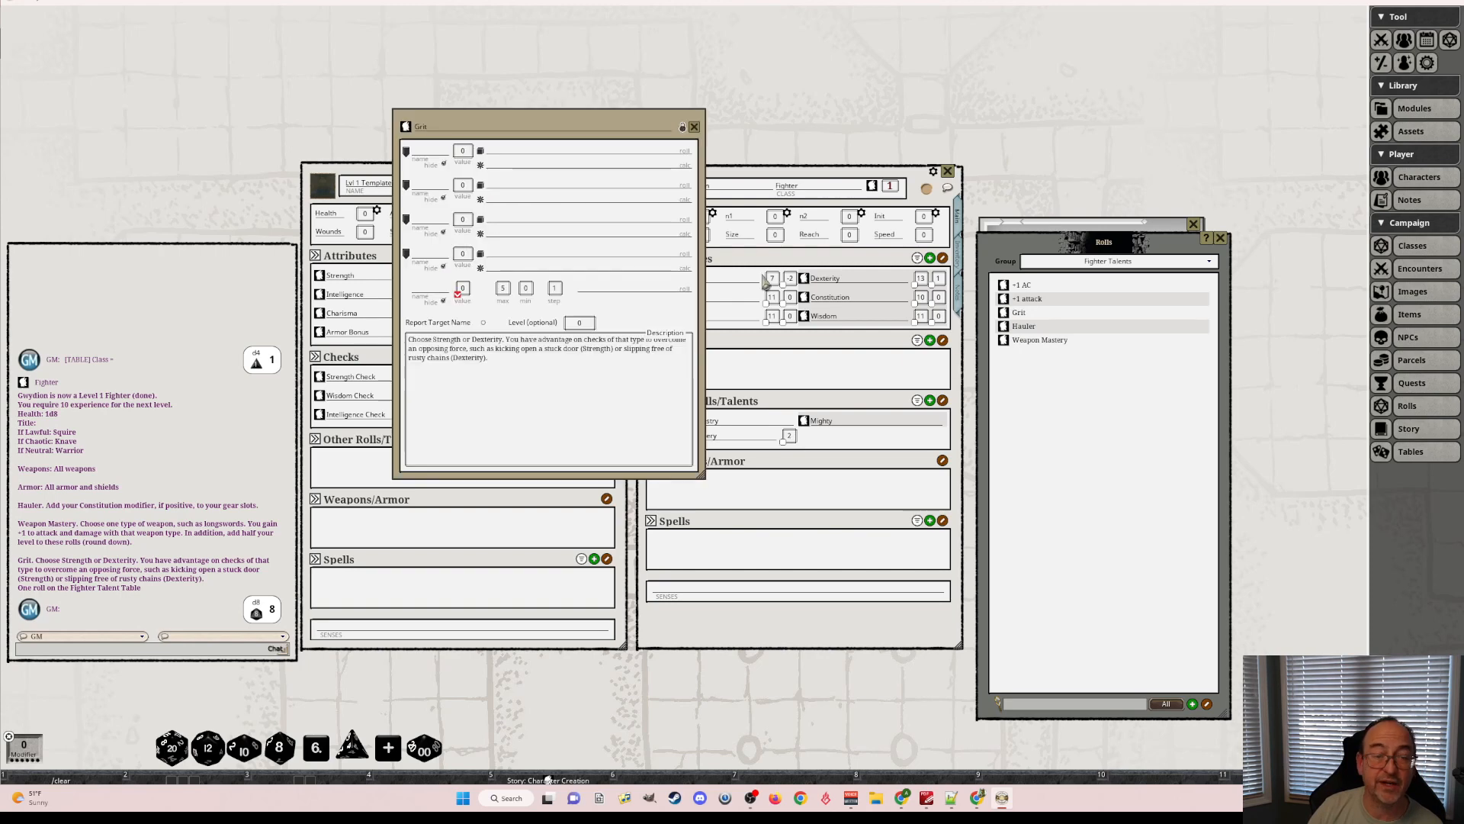
{"action": "left_click", "coordinate": [694, 127]}
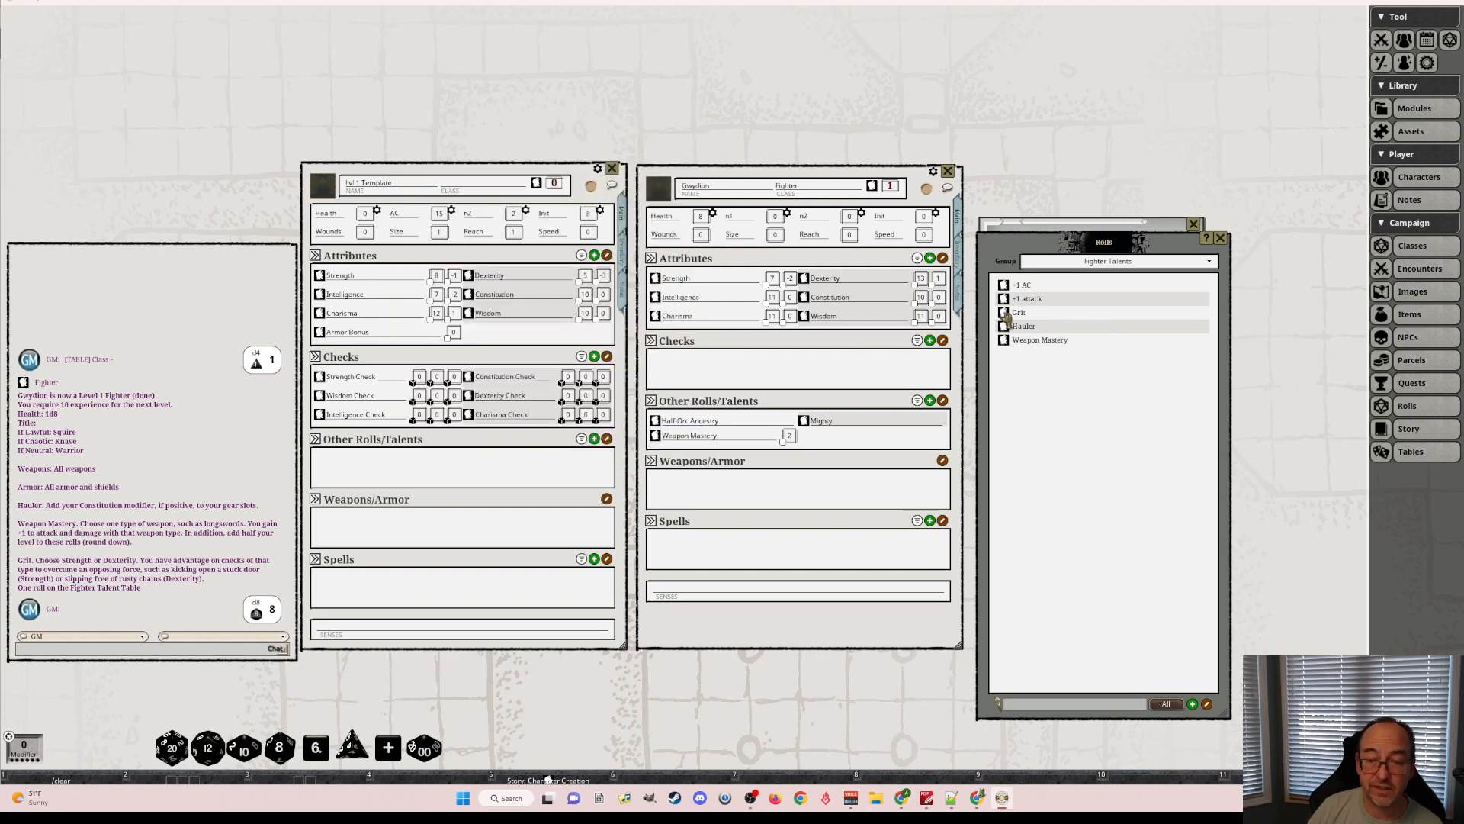
{"action": "left_click_drag", "start_coordinate": [1007, 316], "coordinate": [817, 439]}
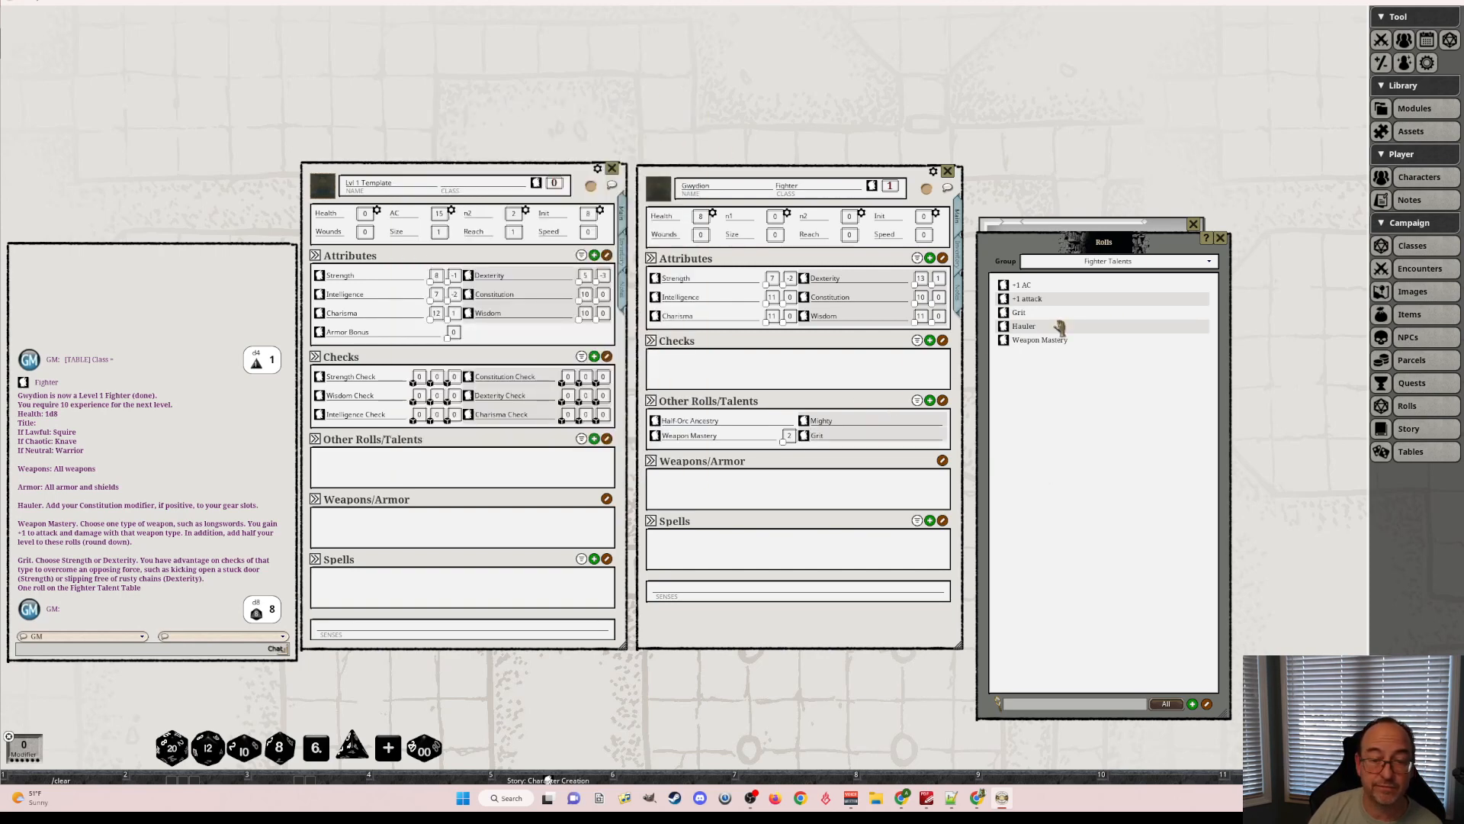
{"action": "left_click", "coordinate": [1220, 238]}
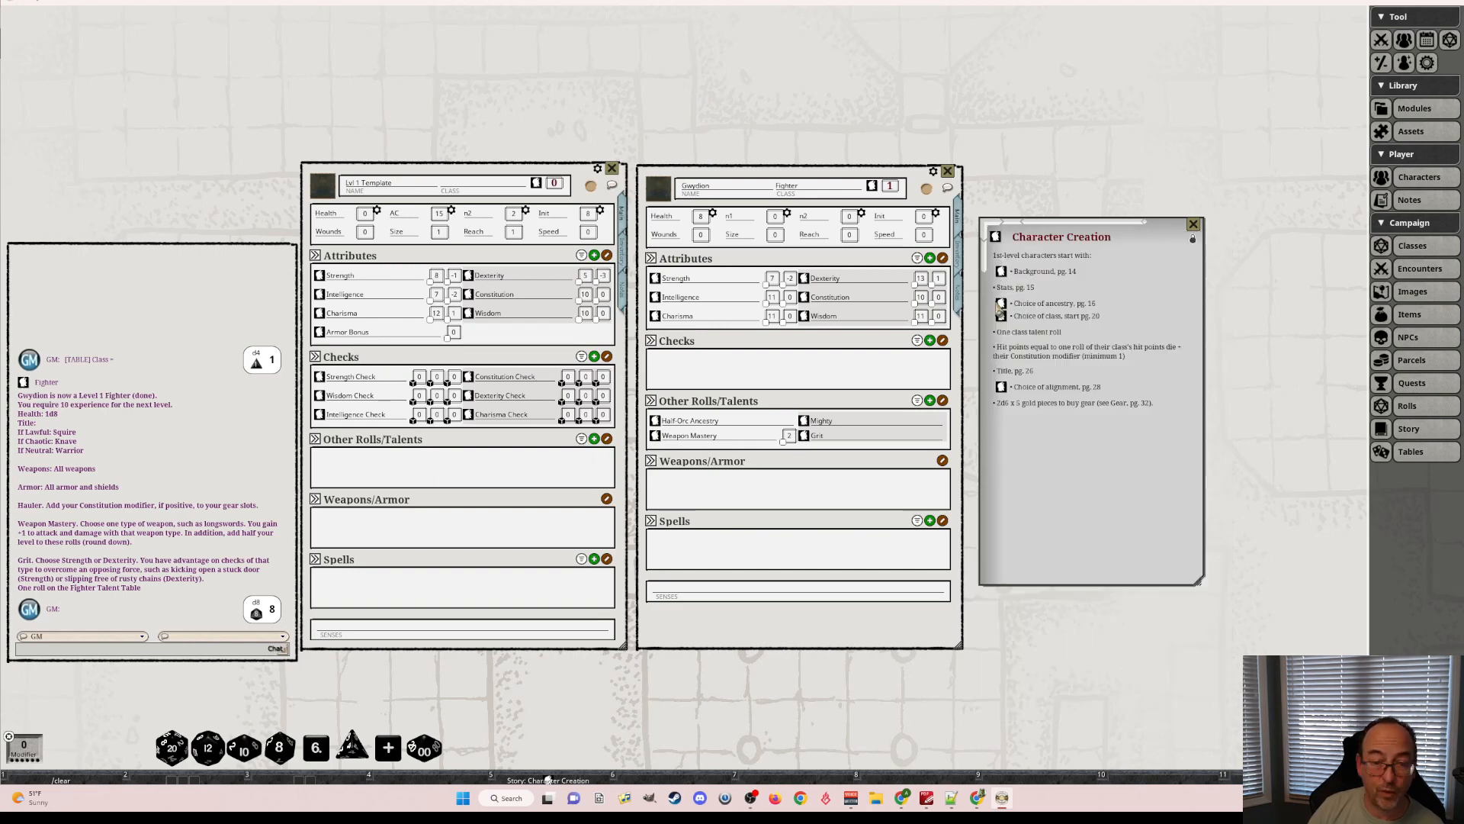
Open the new character's Weapon Mastery talent and set its Mod value to 1.
{"action": "left_click", "coordinate": [658, 436]}
{"action": "left_click_drag", "start_coordinate": [775, 234], "coordinate": [537, 347]}
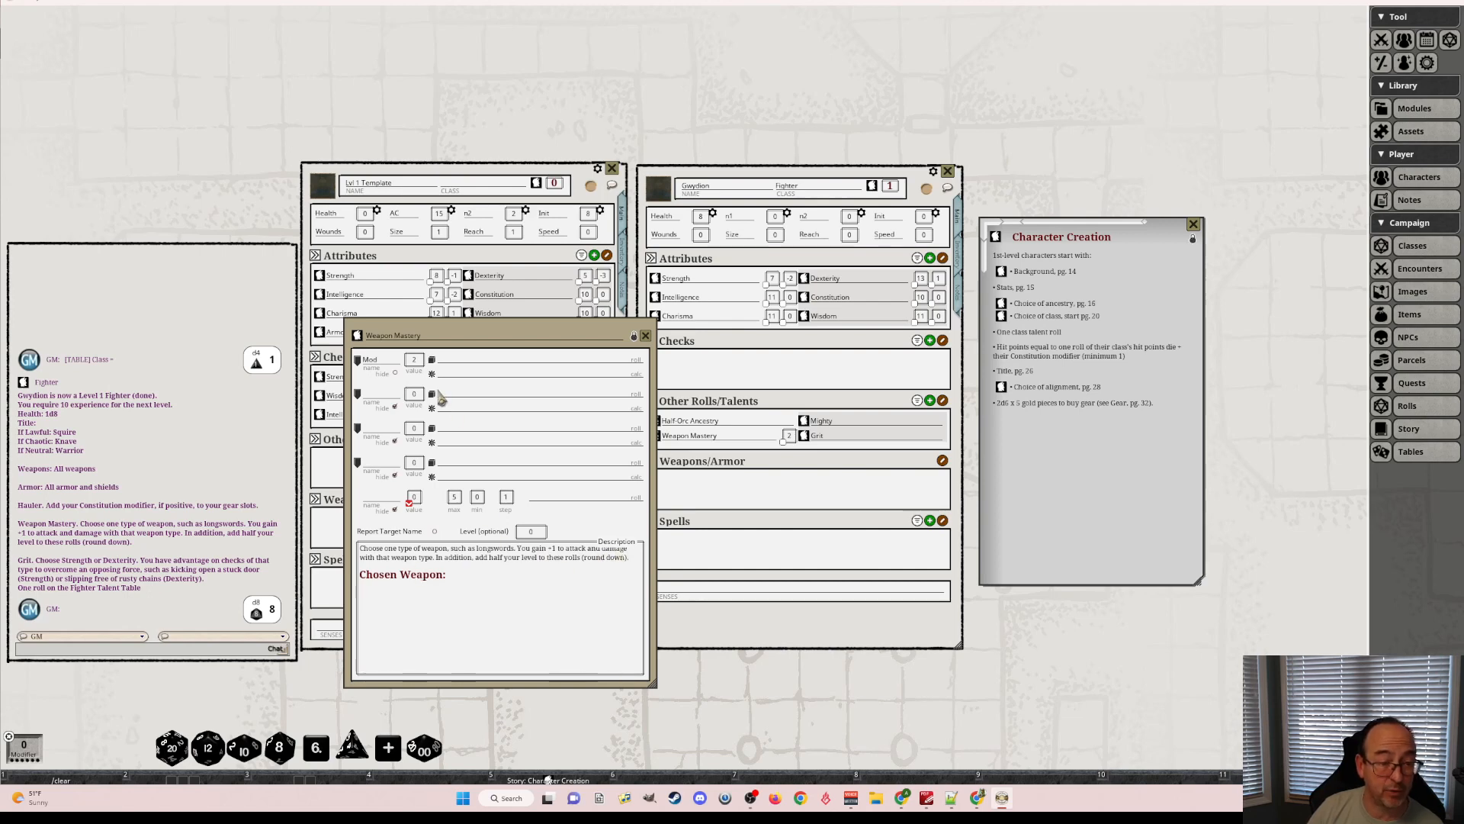
{"action": "key", "text": "ctrl"}
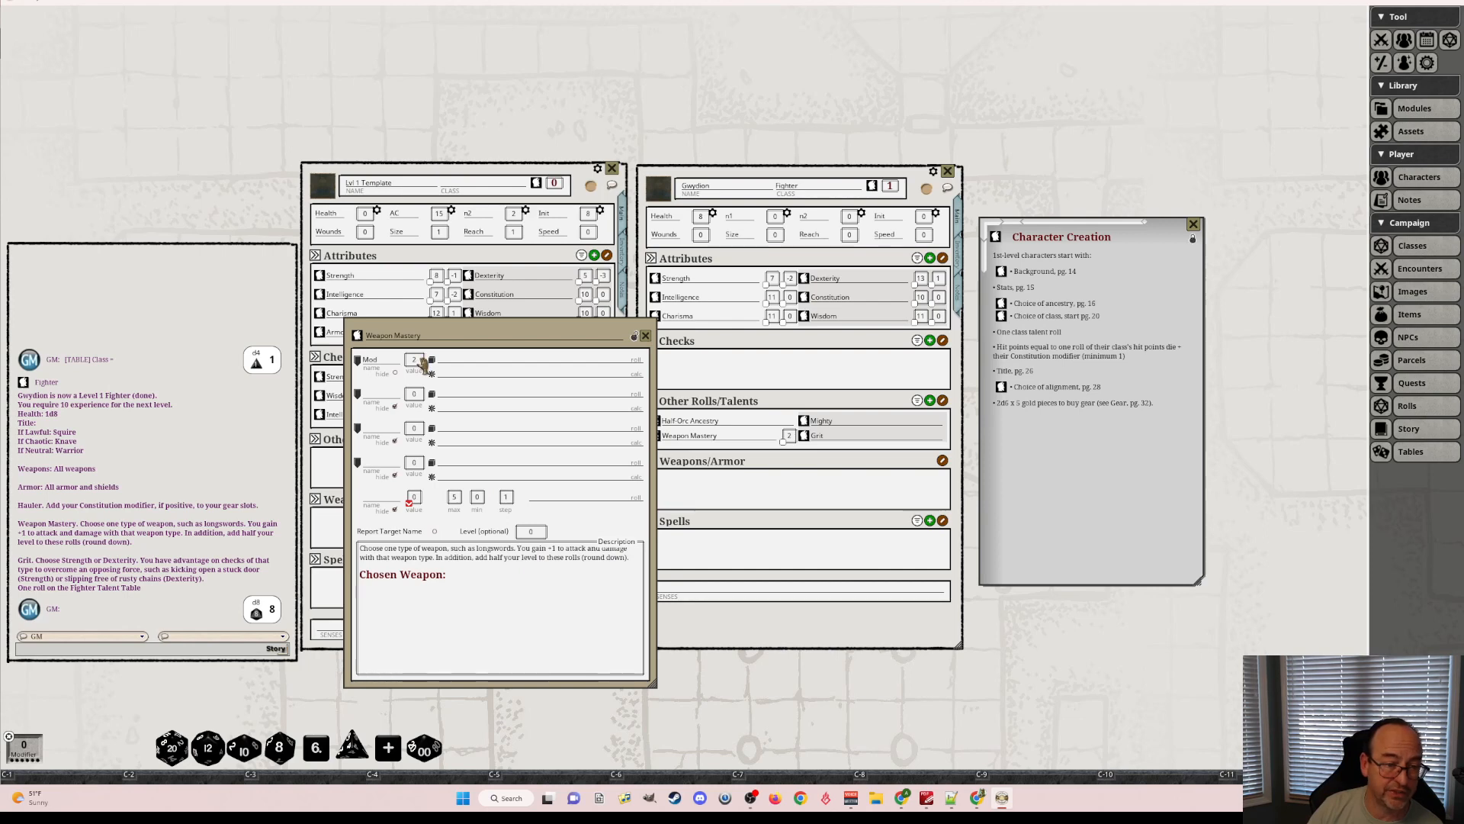
{"action": "left_click", "coordinate": [645, 336]}
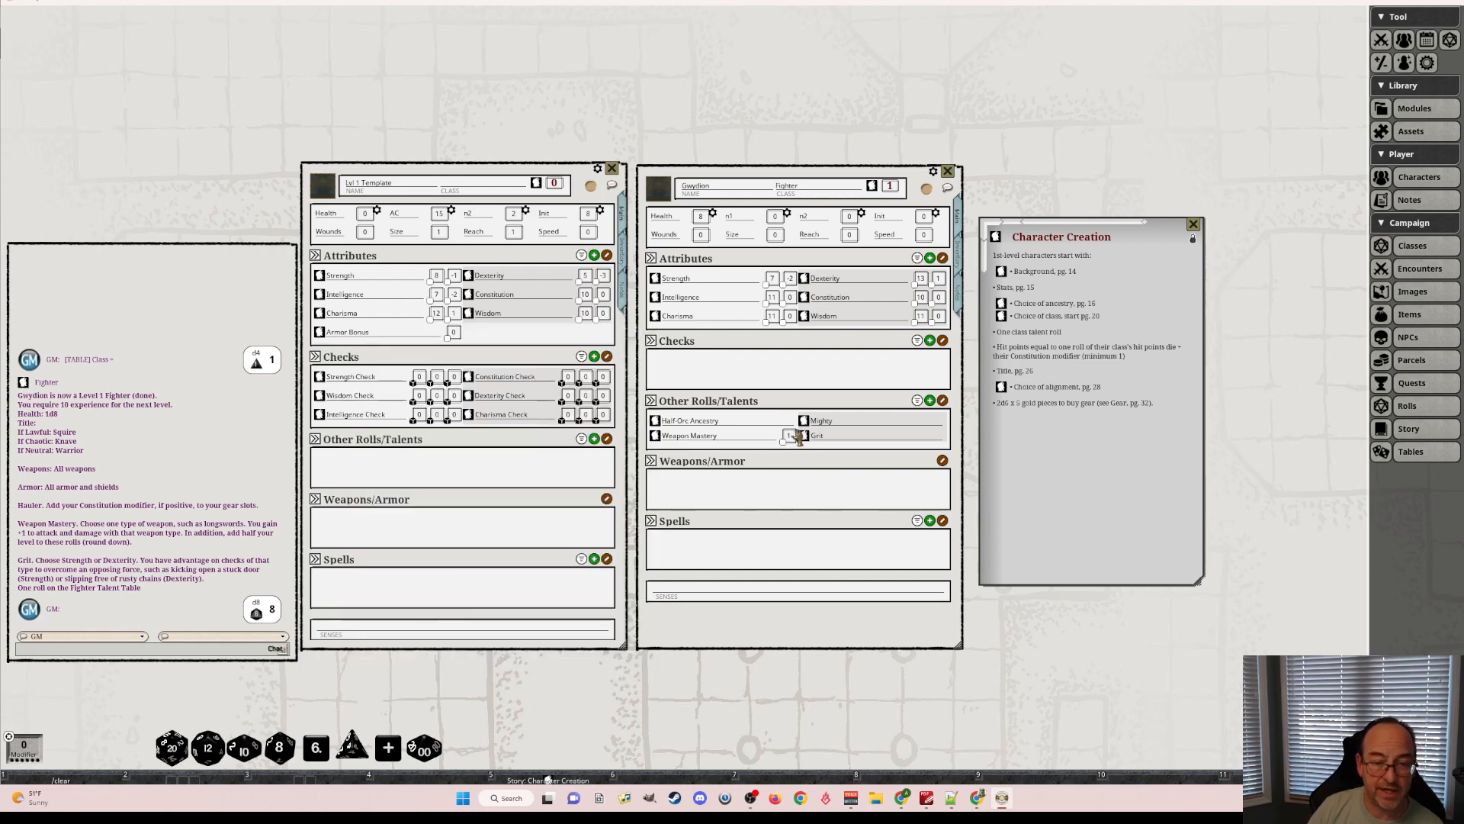
{"action": "key", "text": "ctrl"}
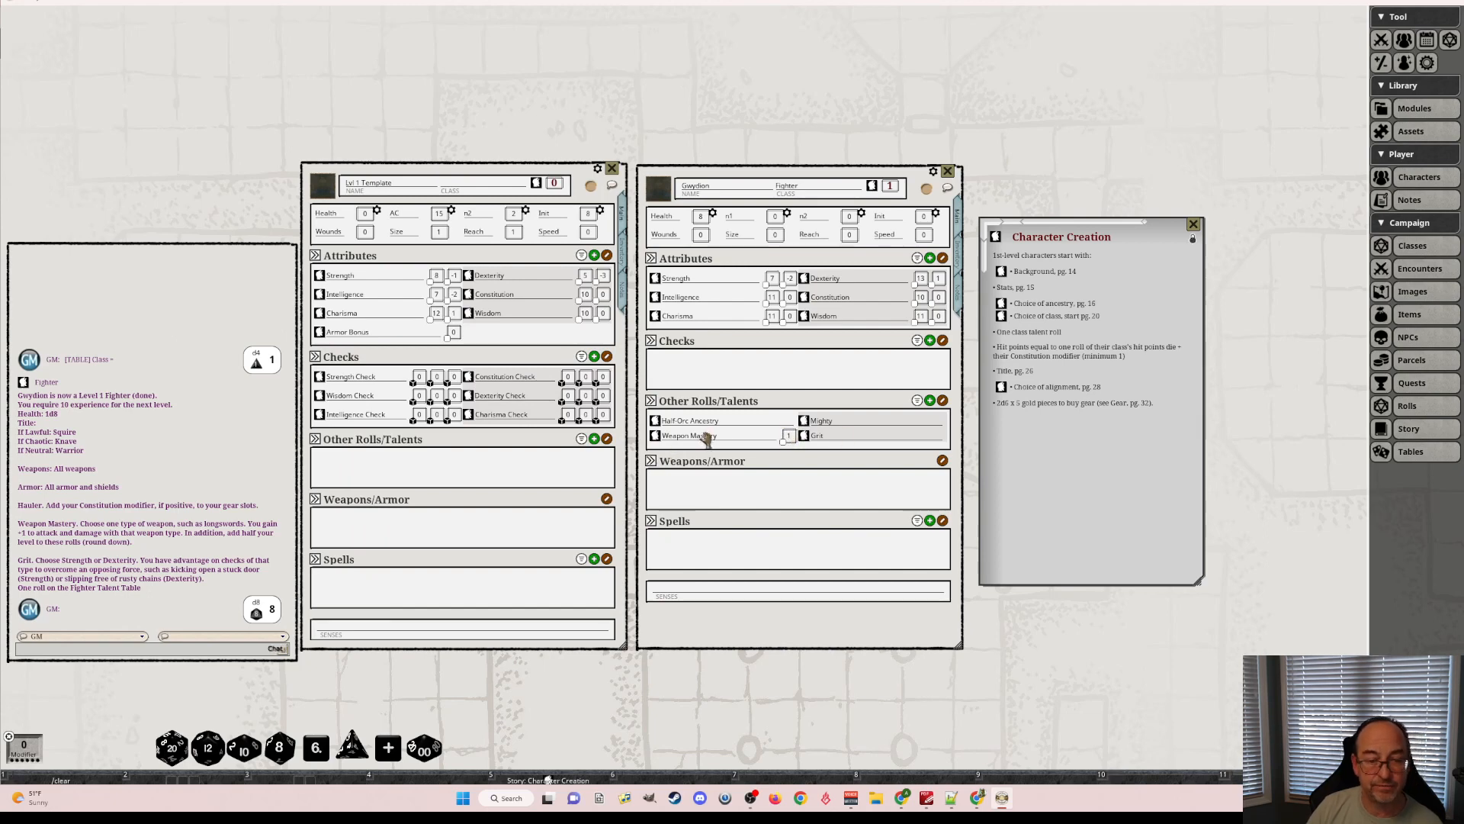
Review the description of Grit on the character sheet and add Hauler from the Fighter Talents group to Other Rolls/Talents.
{"action": "left_click", "coordinate": [805, 436]}
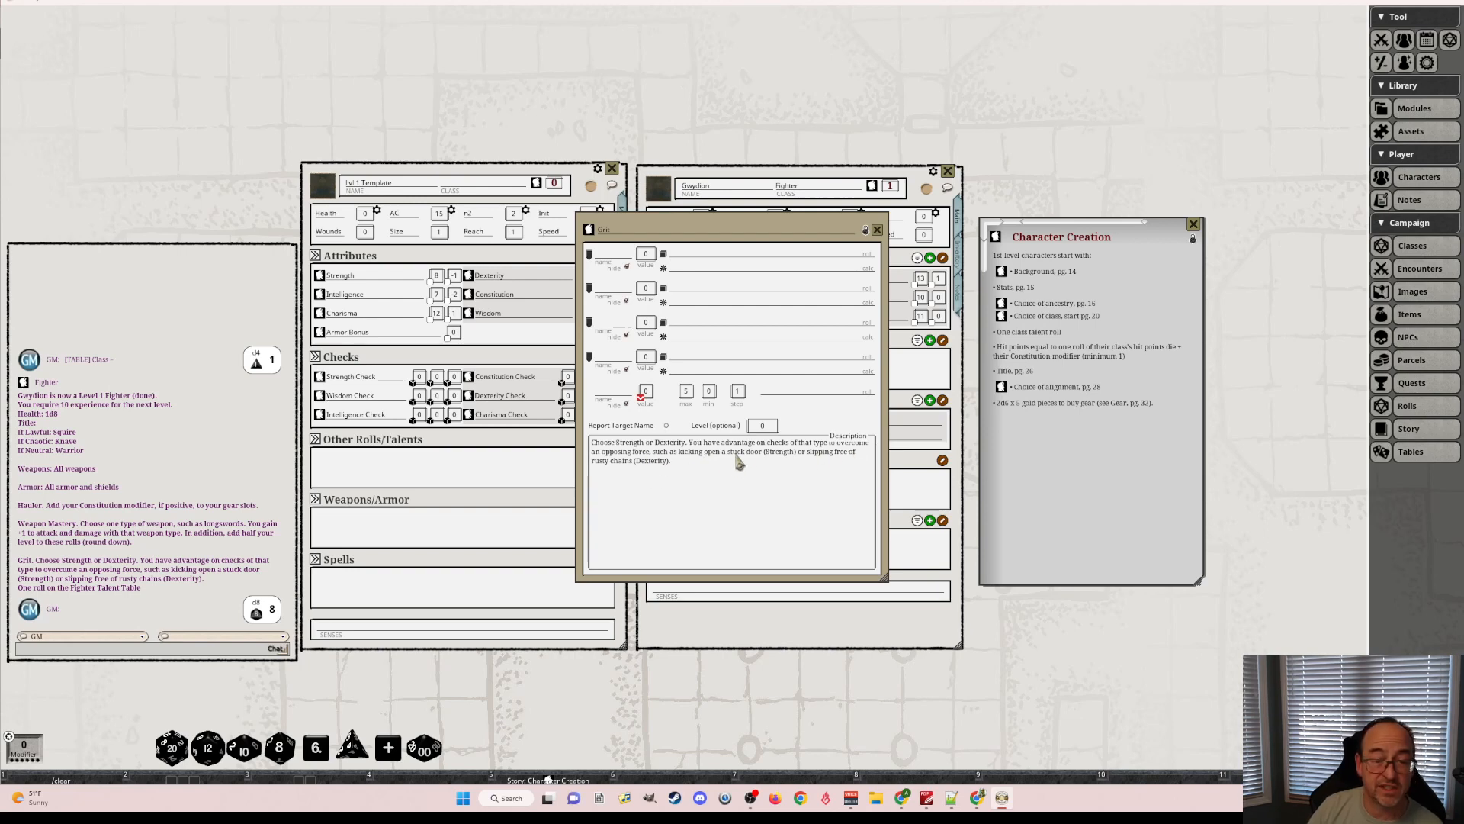
{"action": "left_click", "coordinate": [877, 230]}
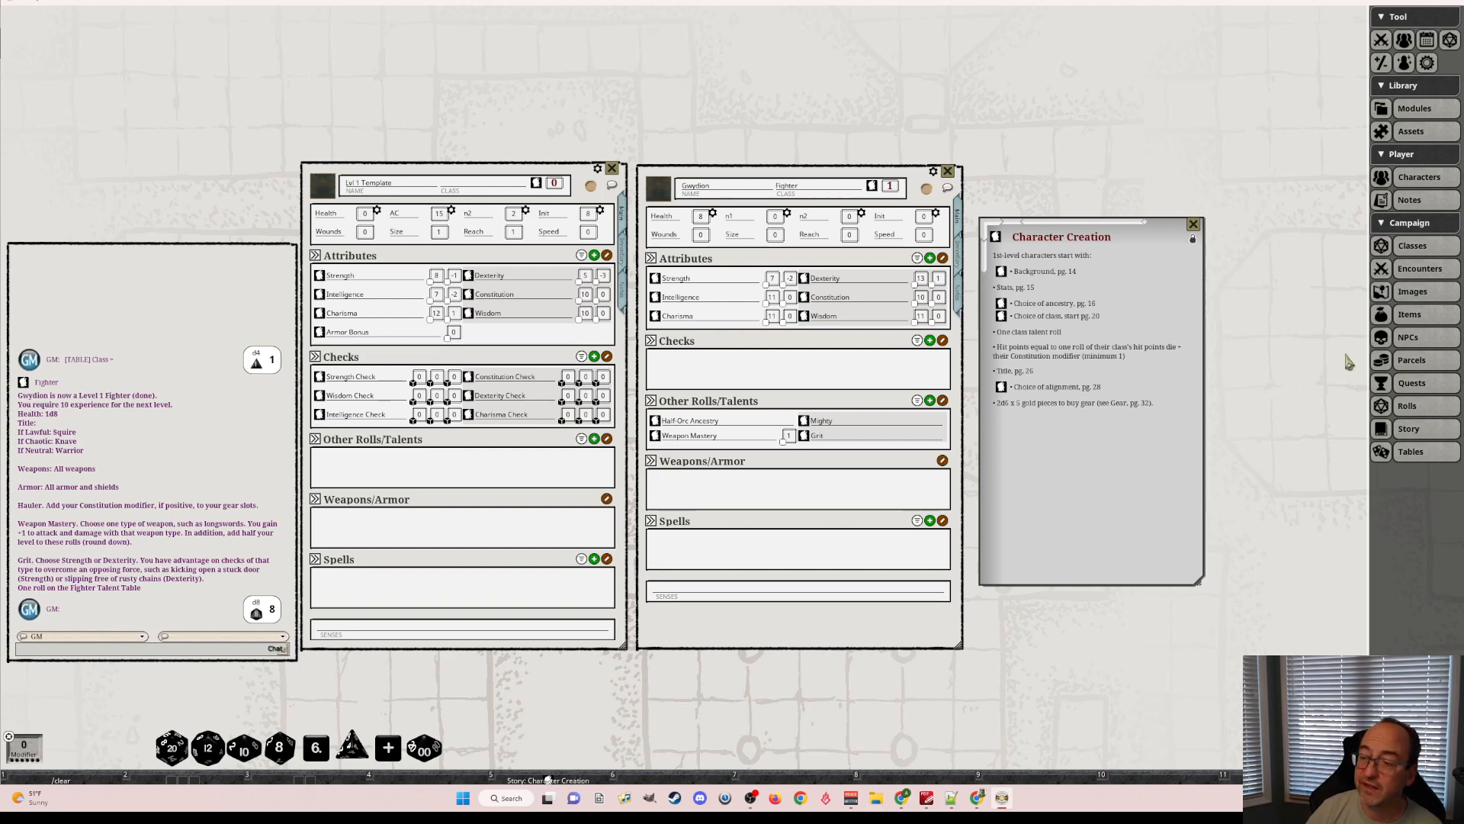
{"action": "left_click", "coordinate": [1415, 408]}
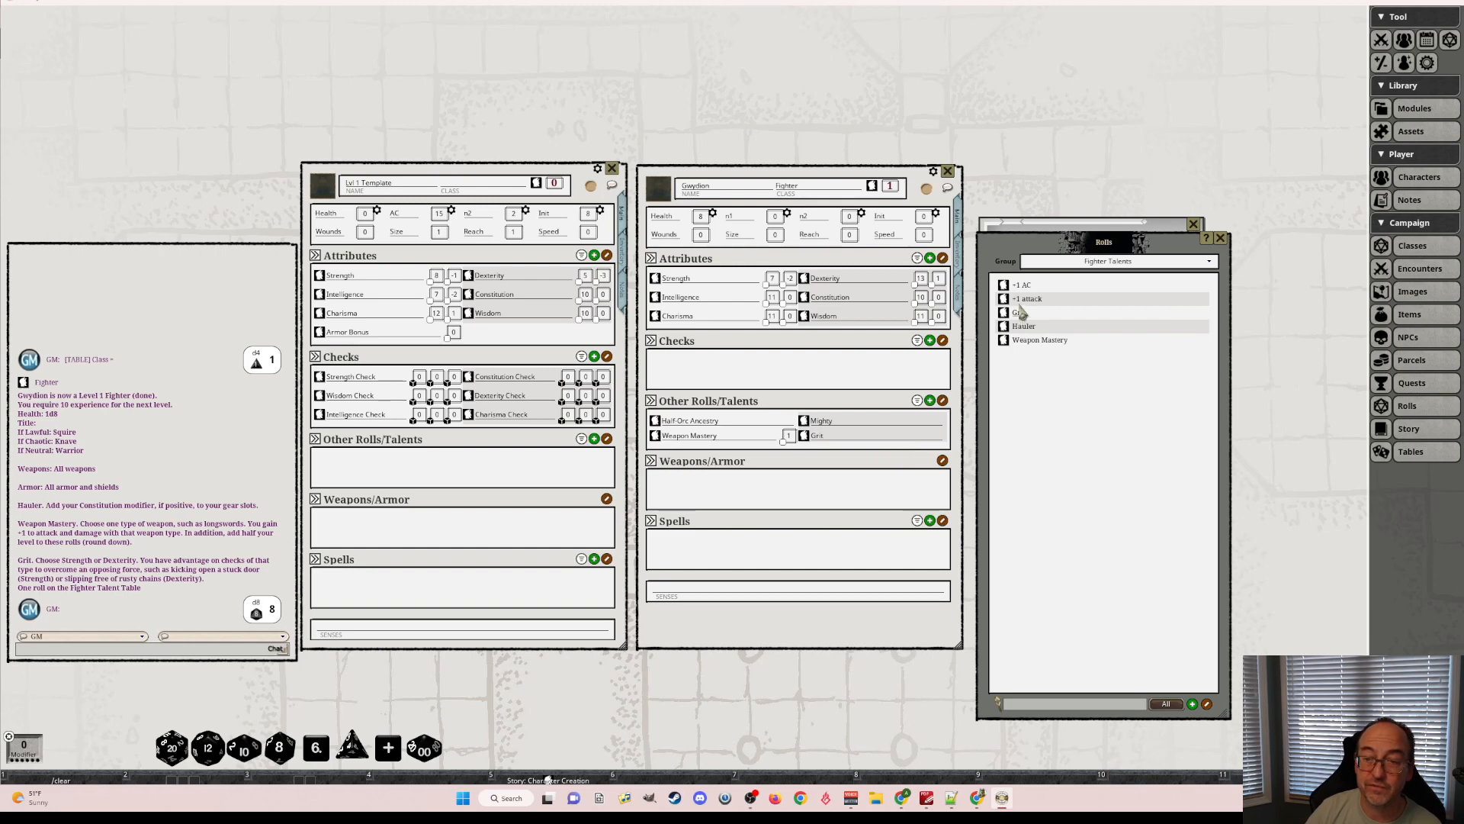
{"action": "left_click_drag", "start_coordinate": [1005, 328], "coordinate": [862, 427]}
{"action": "left_click", "coordinate": [1220, 239]}
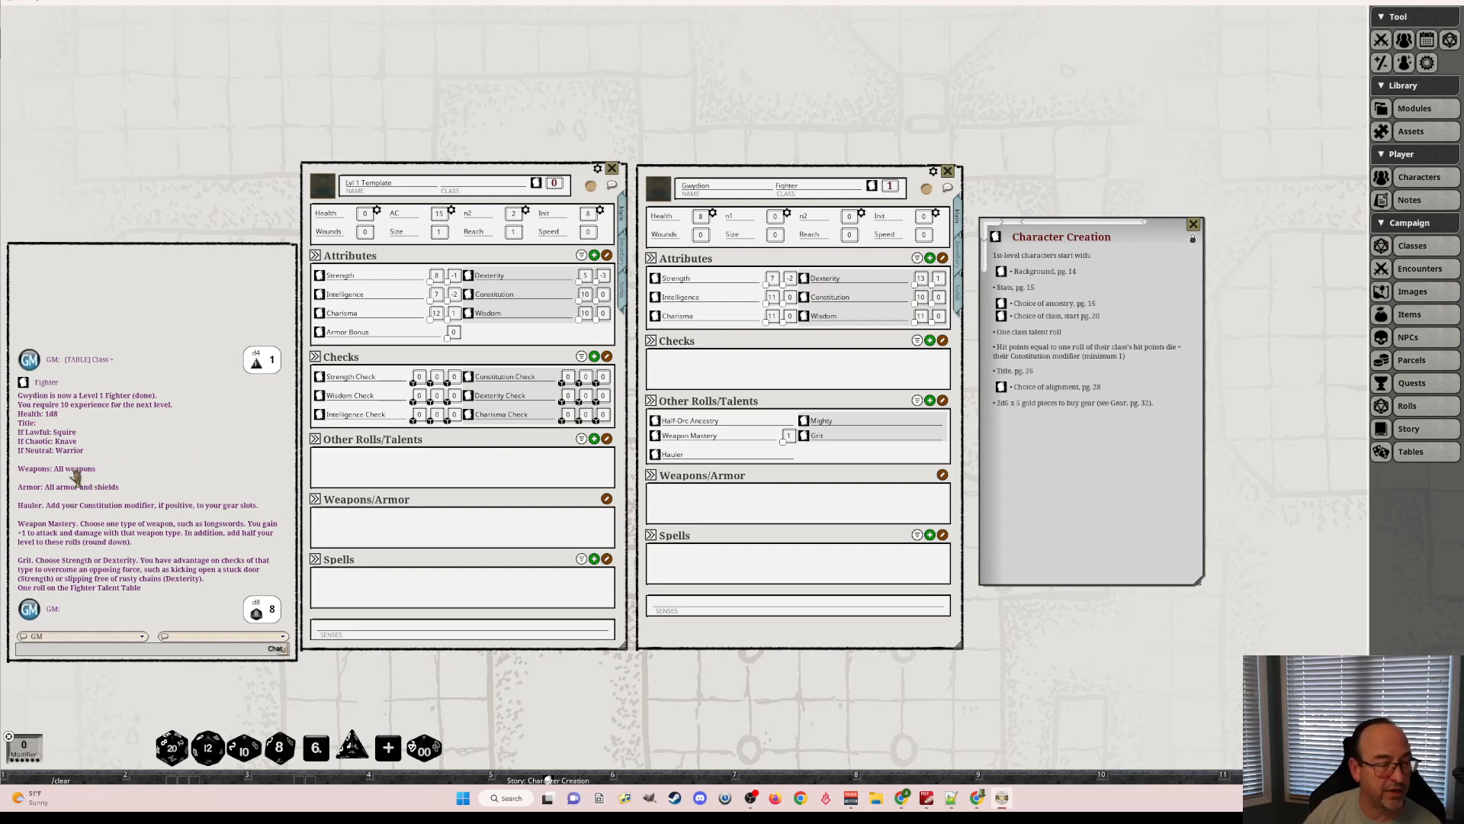
Review the Fighter class's Level 1 features, including the weapon, Hauler, Weapon Mastery and Grit entries, and close the class record.
{"action": "left_click", "coordinate": [871, 188]}
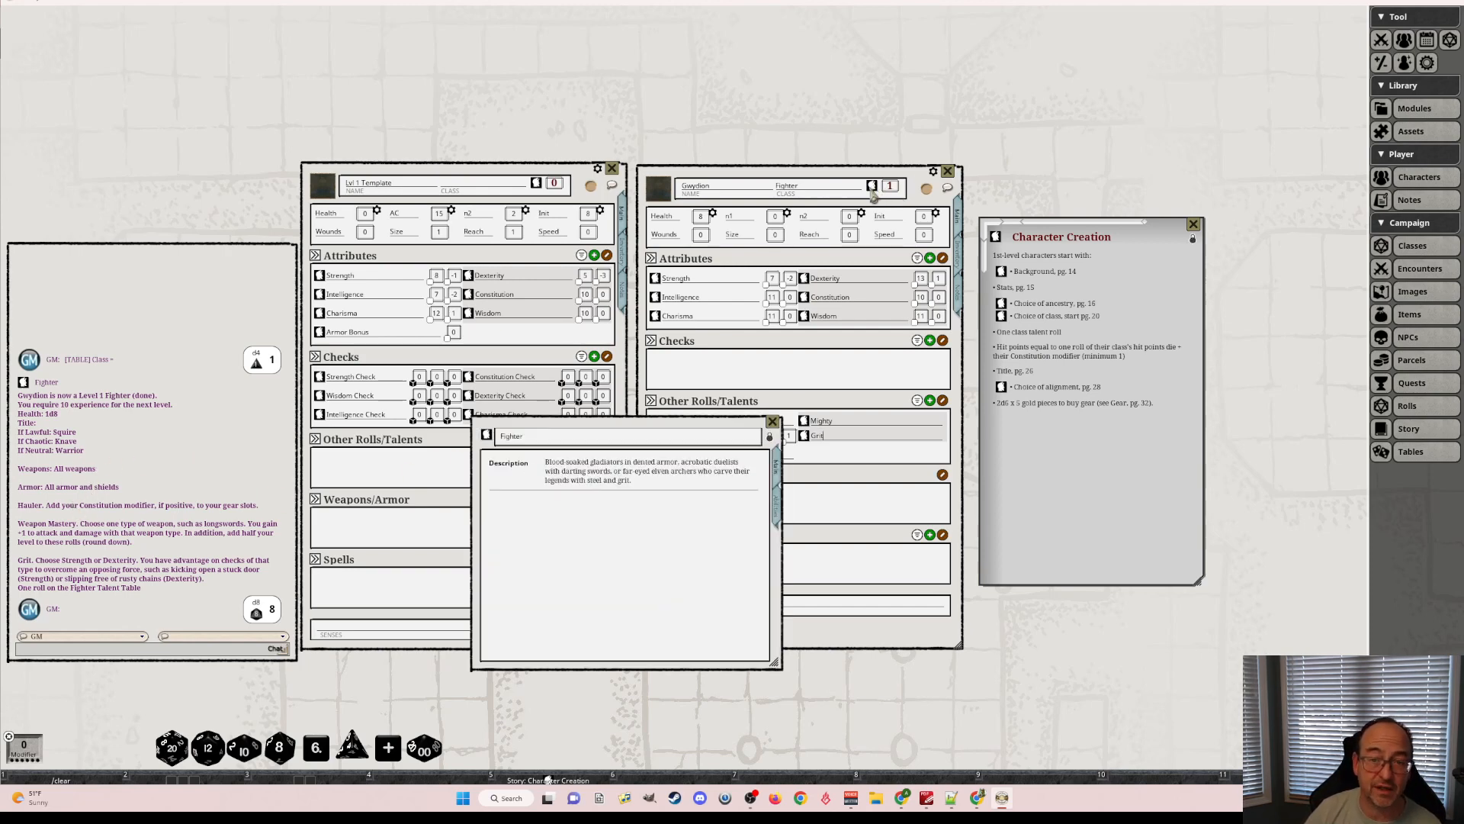
{"action": "left_click", "coordinate": [777, 510]}
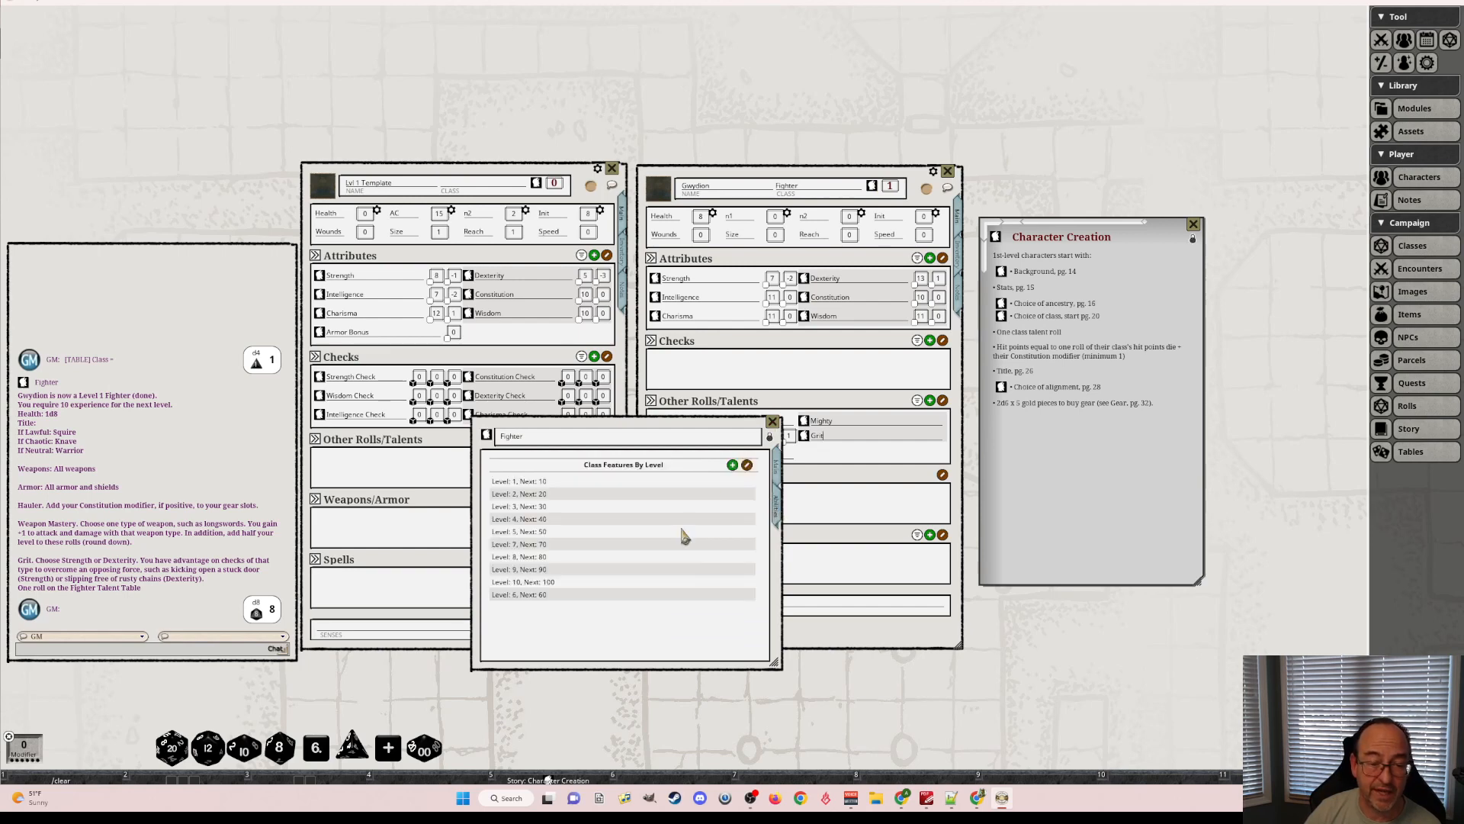
{"action": "double_click", "coordinate": [526, 483]}
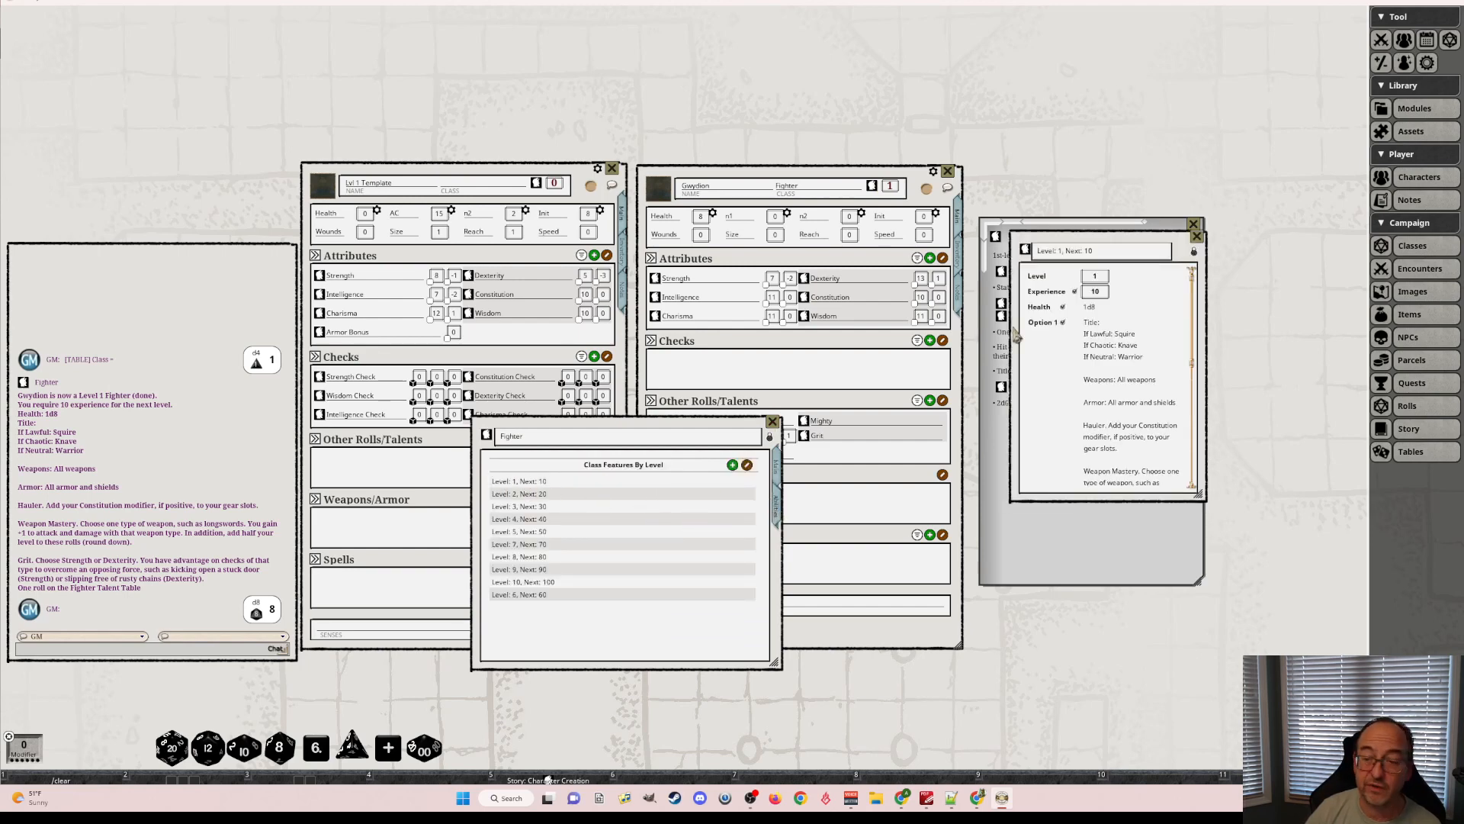
{"action": "scroll", "coordinate": [1121, 408], "scroll_direction": "down", "scroll_amount": 2}
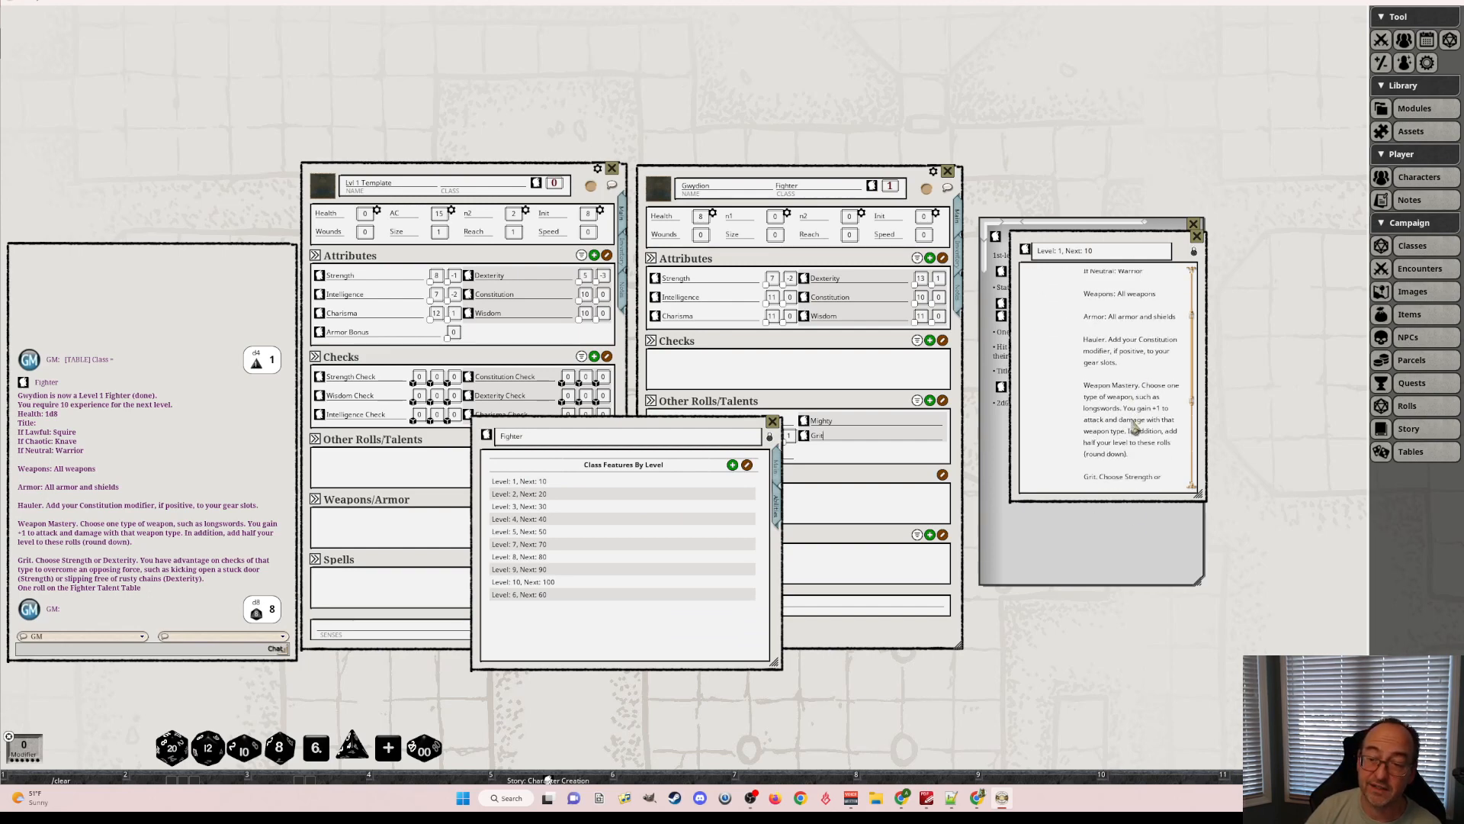
{"action": "scroll", "coordinate": [1132, 419], "scroll_direction": "down", "scroll_amount": 3}
{"action": "scroll", "coordinate": [1127, 402], "scroll_direction": "up", "scroll_amount": 2}
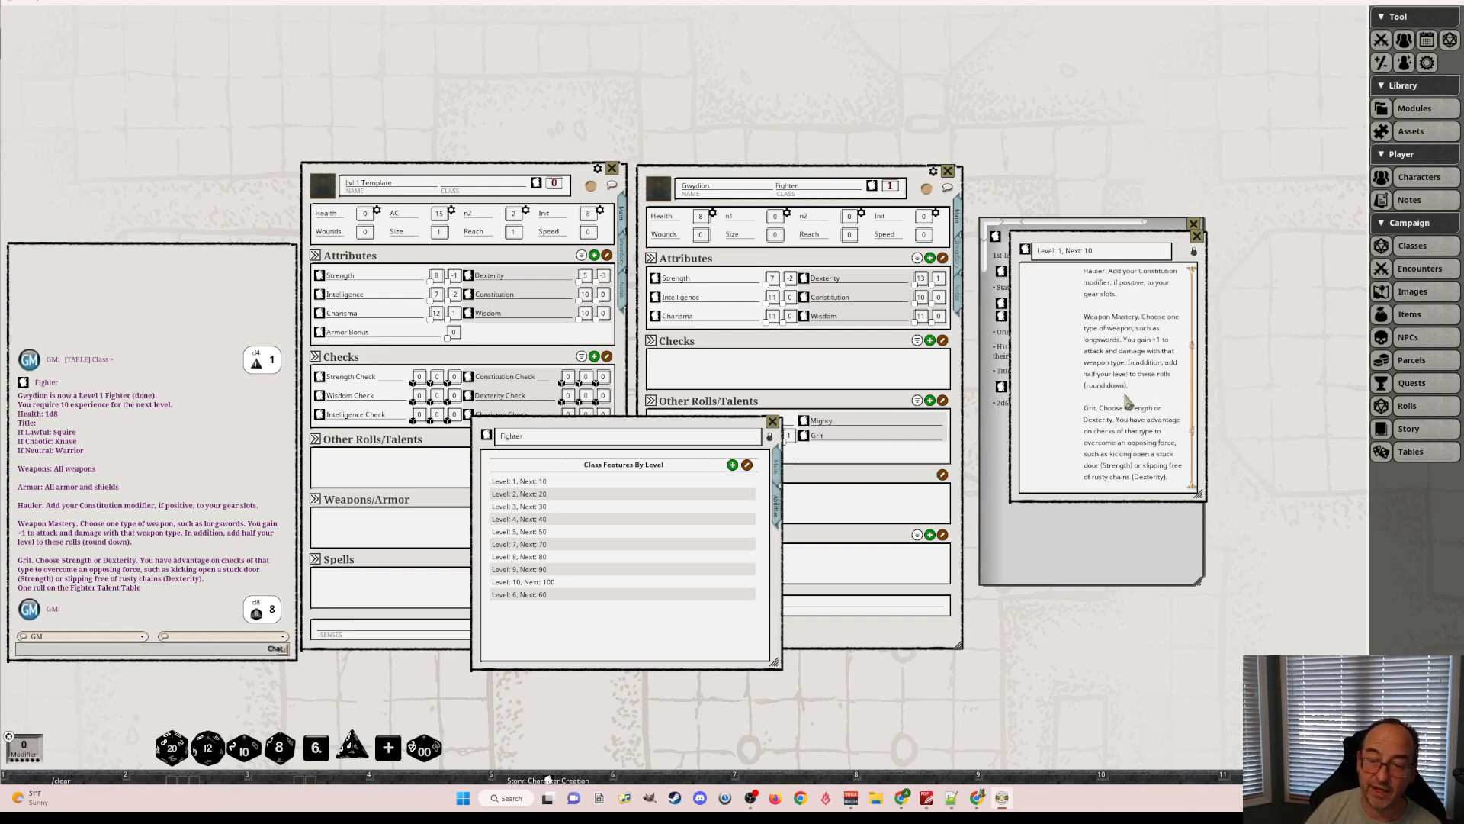
{"action": "scroll", "coordinate": [1127, 402], "scroll_direction": "up", "scroll_amount": 4}
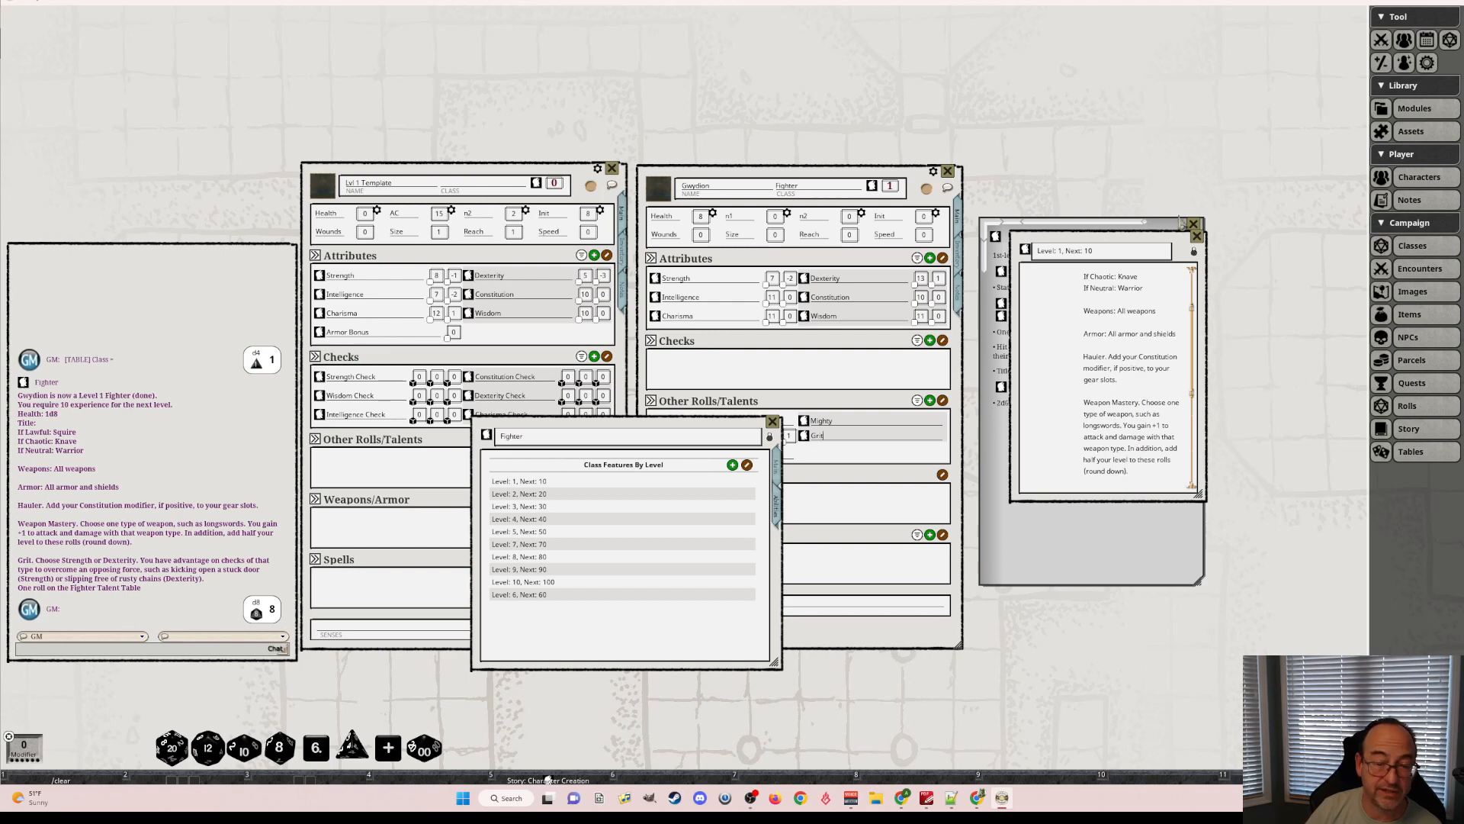
{"action": "left_click", "coordinate": [1197, 237]}
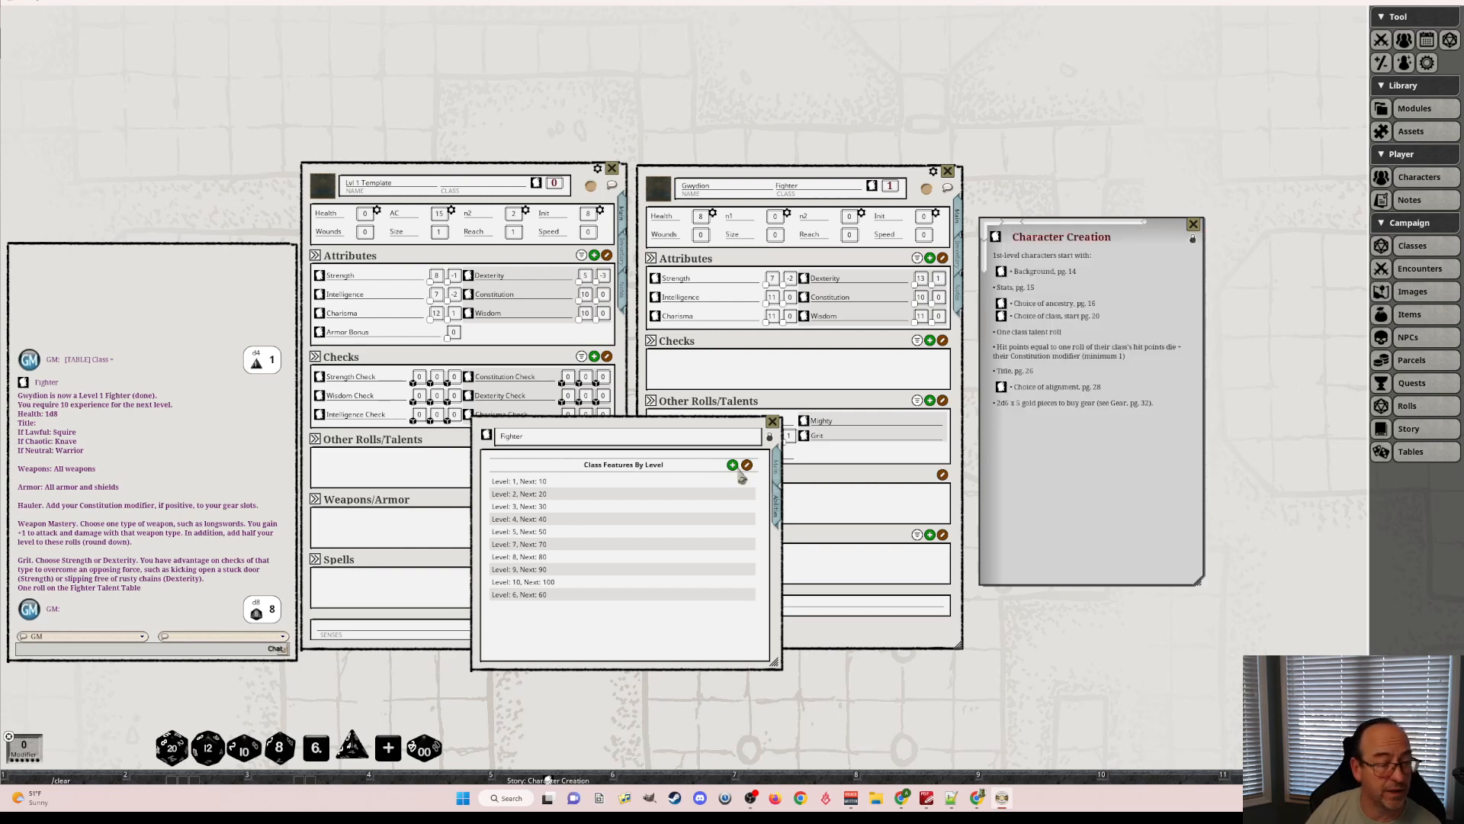
{"action": "left_click", "coordinate": [772, 424]}
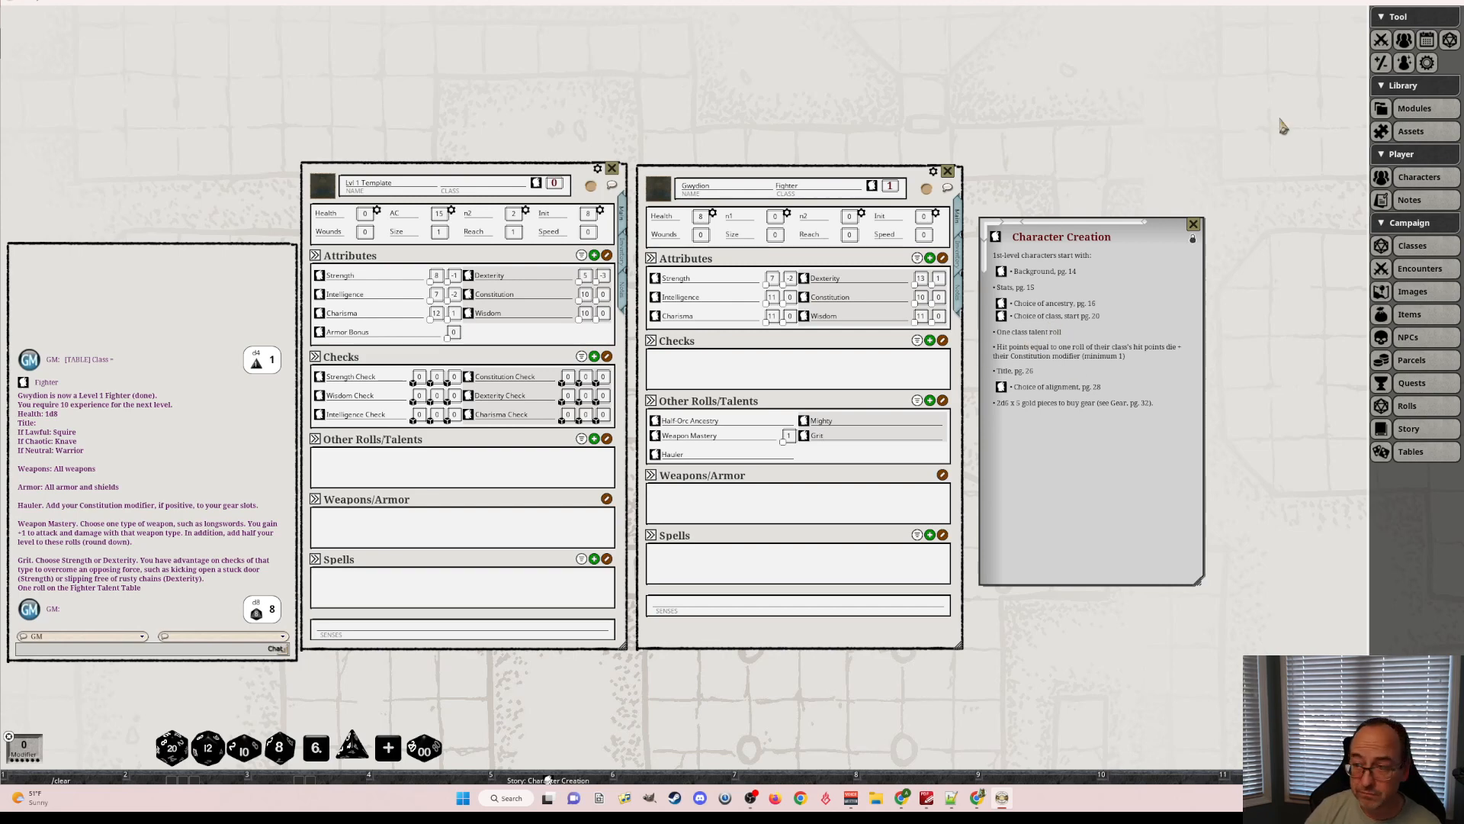
Roll once on the Fighter Talents table and close the table windows.
{"action": "left_click", "coordinate": [1411, 453]}
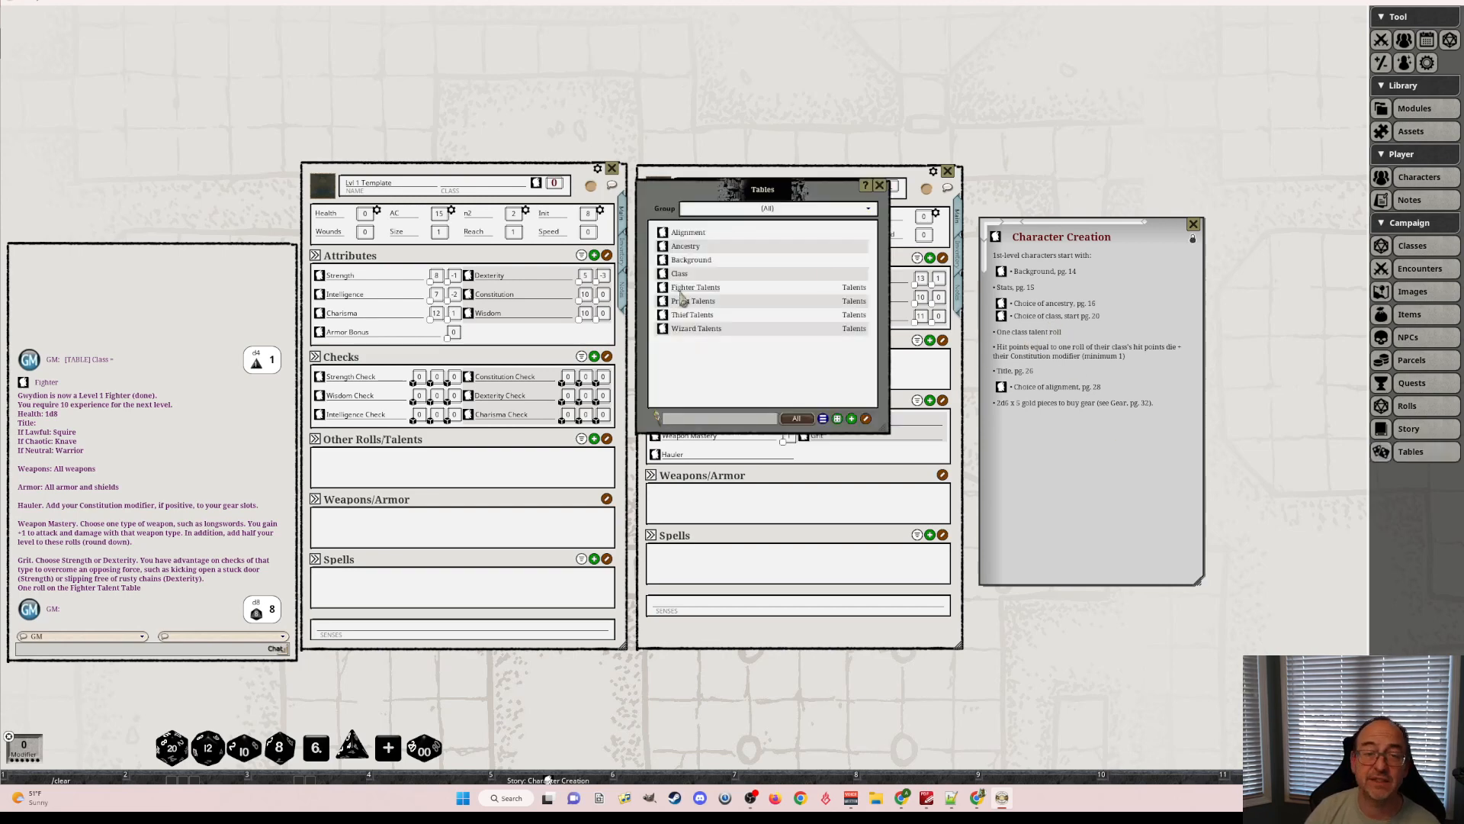
{"action": "left_click_drag", "start_coordinate": [762, 190], "coordinate": [772, 291]}
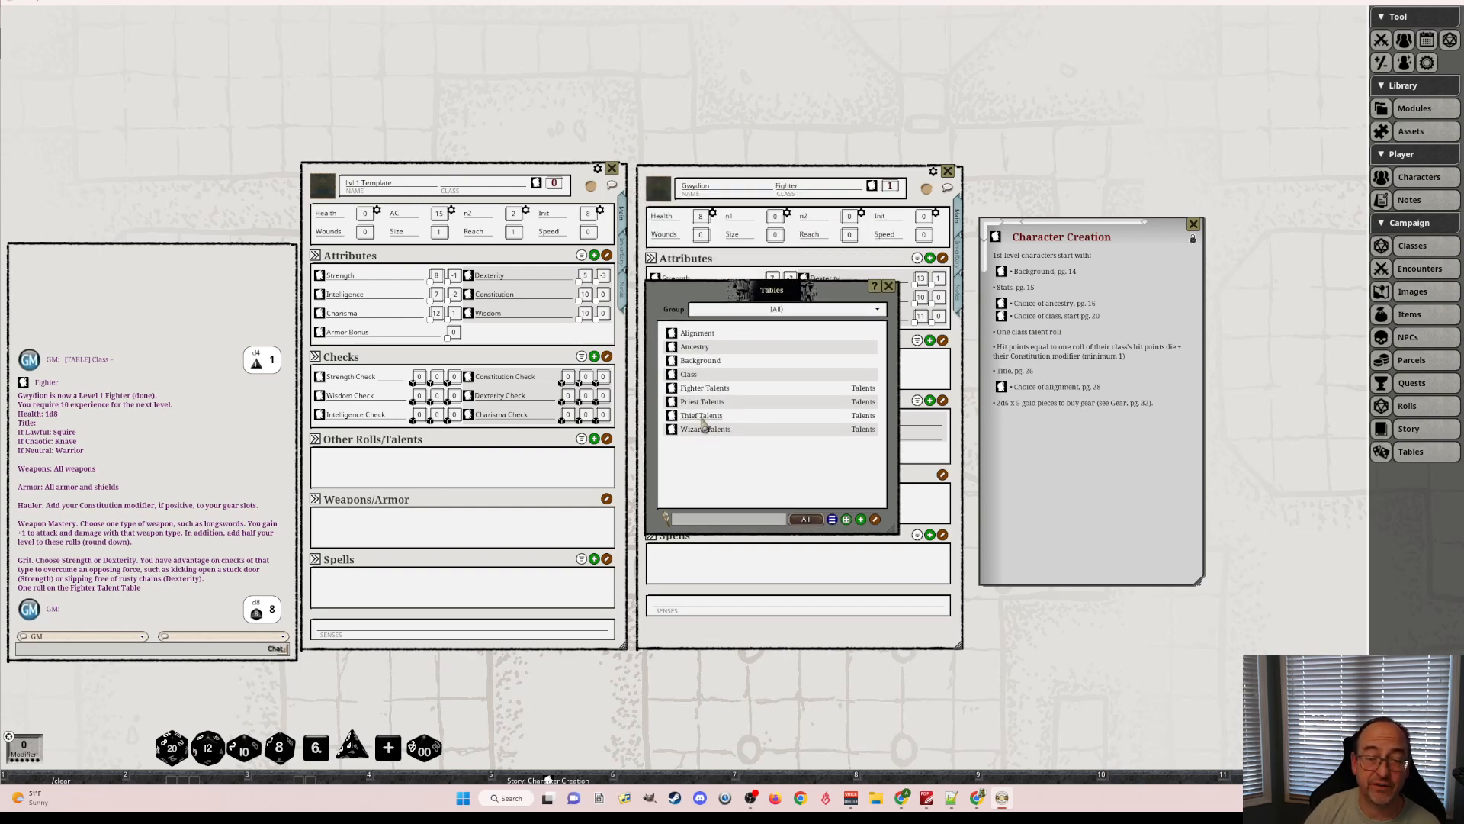
{"action": "left_click", "coordinate": [704, 387]}
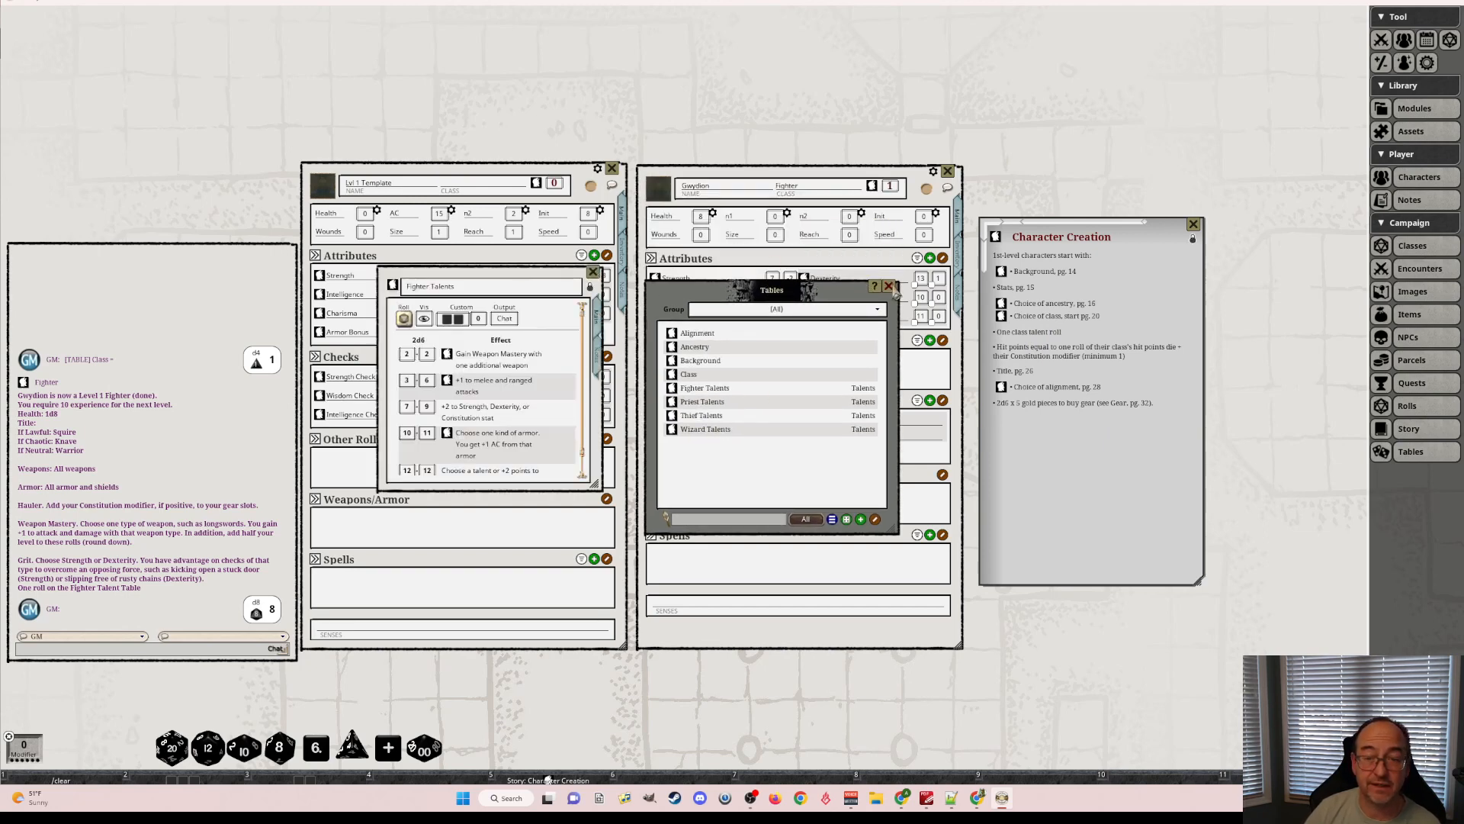
{"action": "left_click", "coordinate": [889, 286]}
{"action": "left_click", "coordinate": [404, 318]}
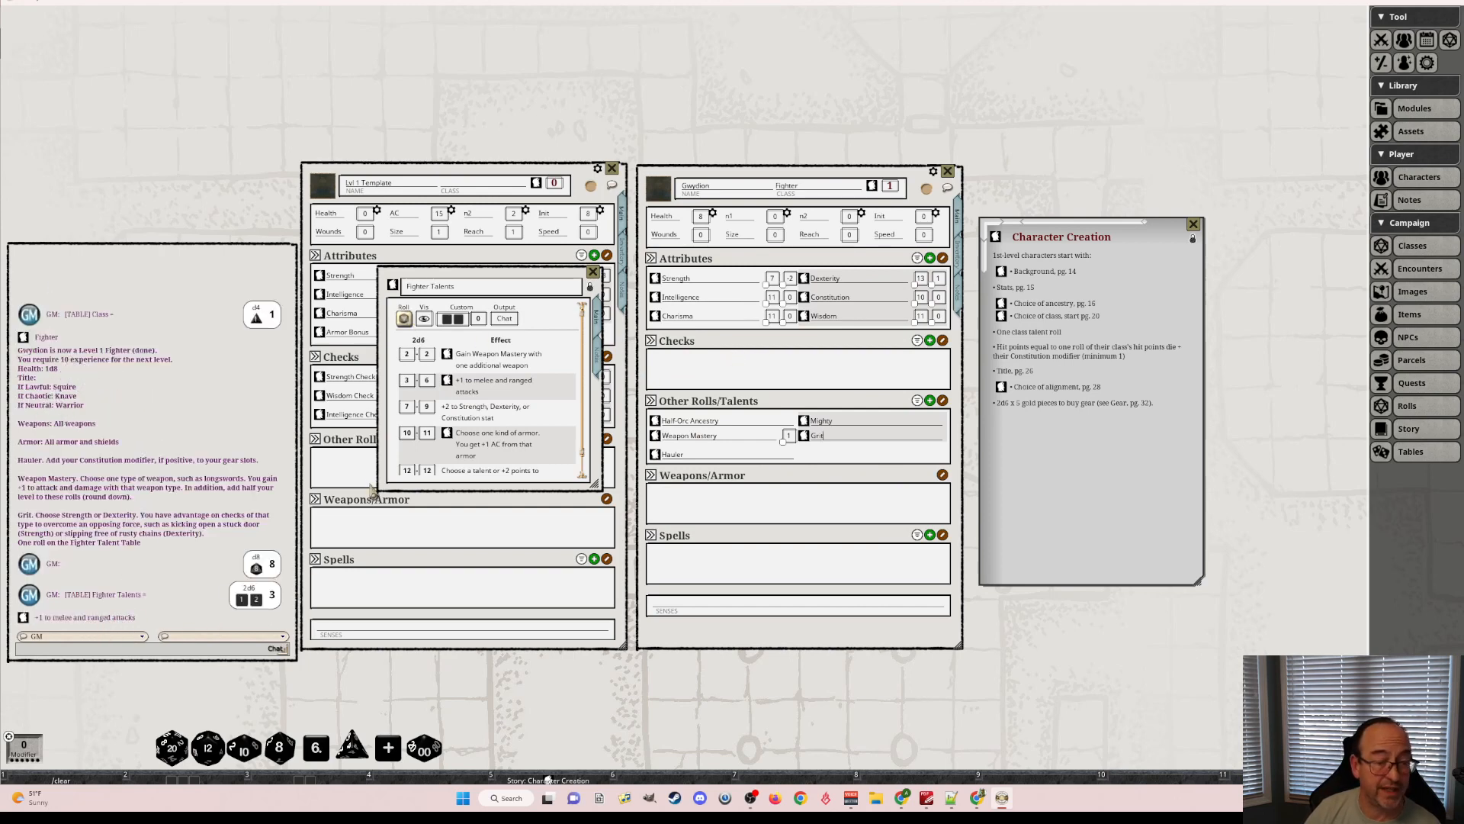
{"action": "left_click", "coordinate": [592, 271]}
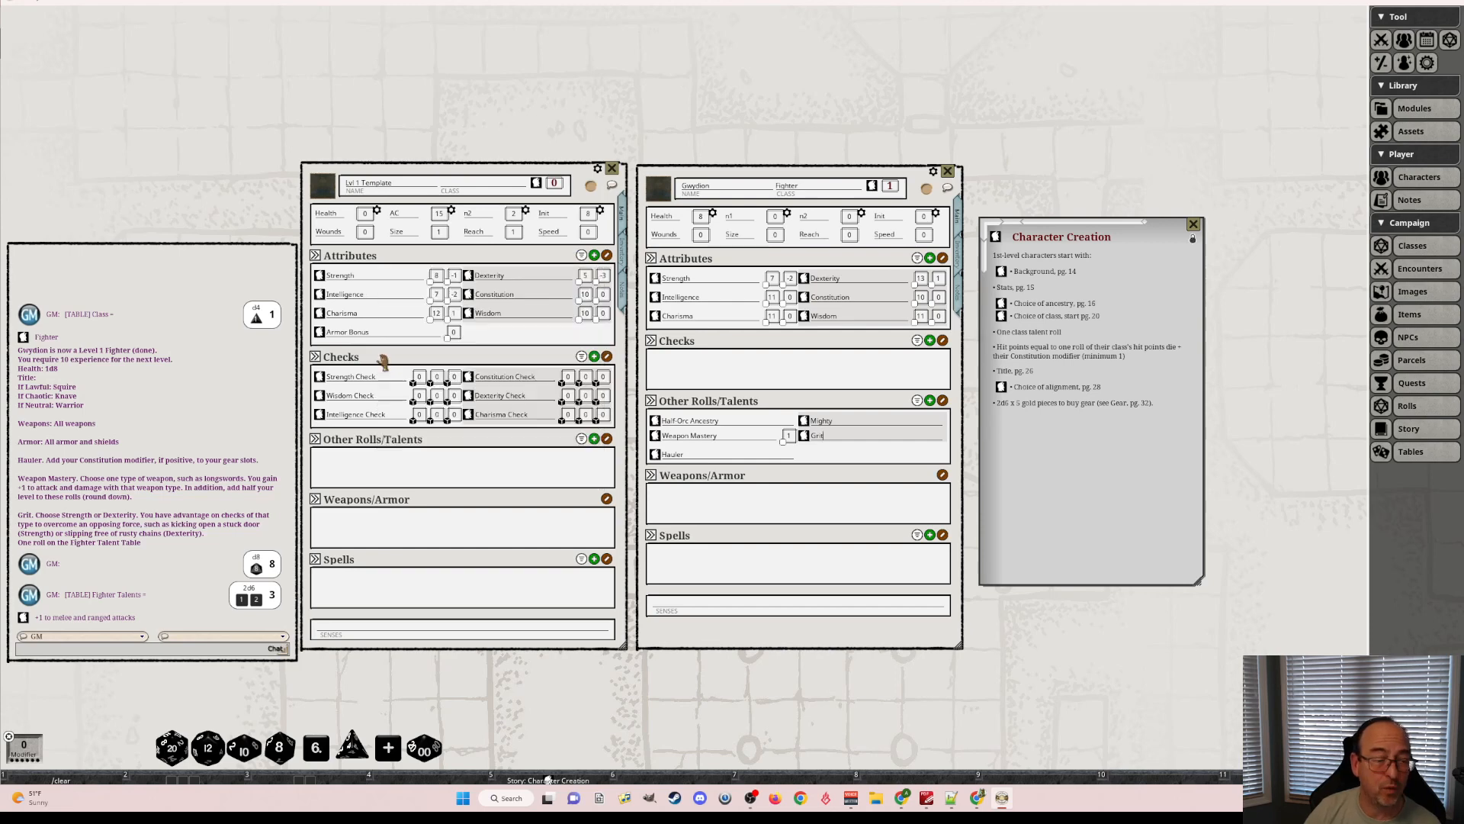
Add the rolled melee and ranged attack talent to the new character's Other Rolls/Talents and check its details.
{"action": "left_click_drag", "start_coordinate": [299, 568], "coordinate": [857, 459]}
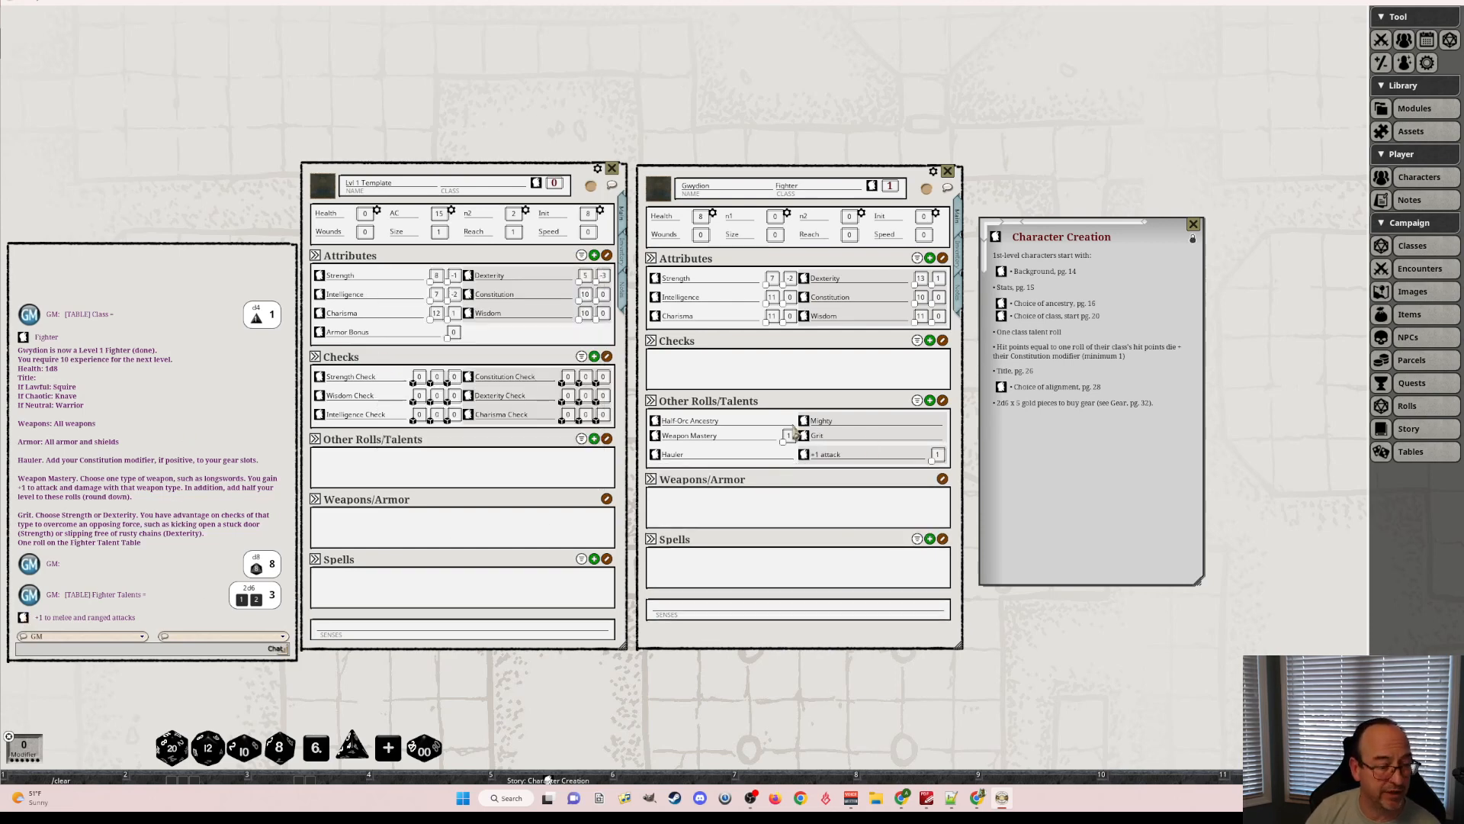
{"action": "left_click", "coordinate": [844, 437]}
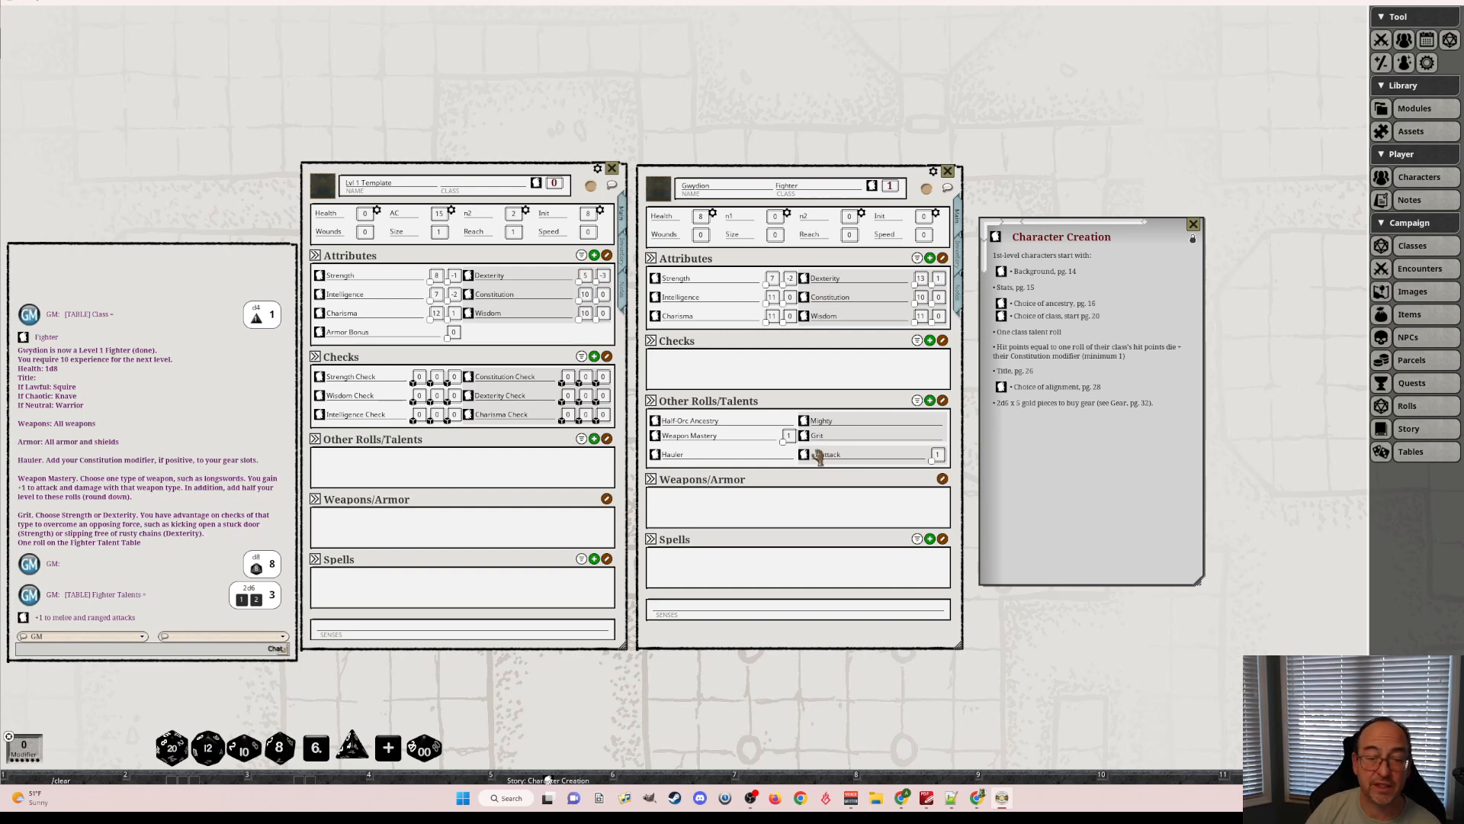
{"action": "left_click", "coordinate": [804, 456]}
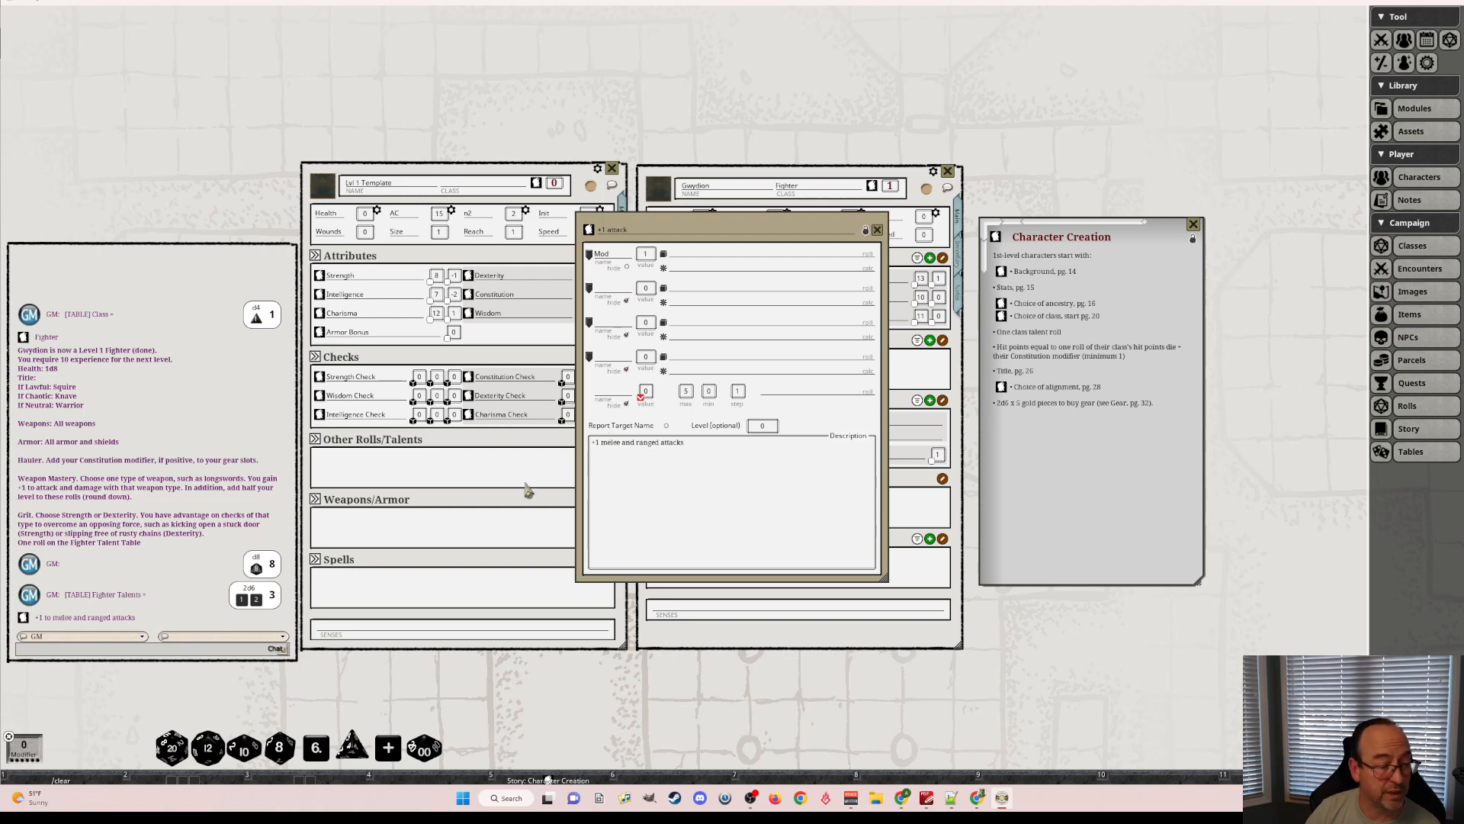
{"action": "left_click", "coordinate": [877, 229]}
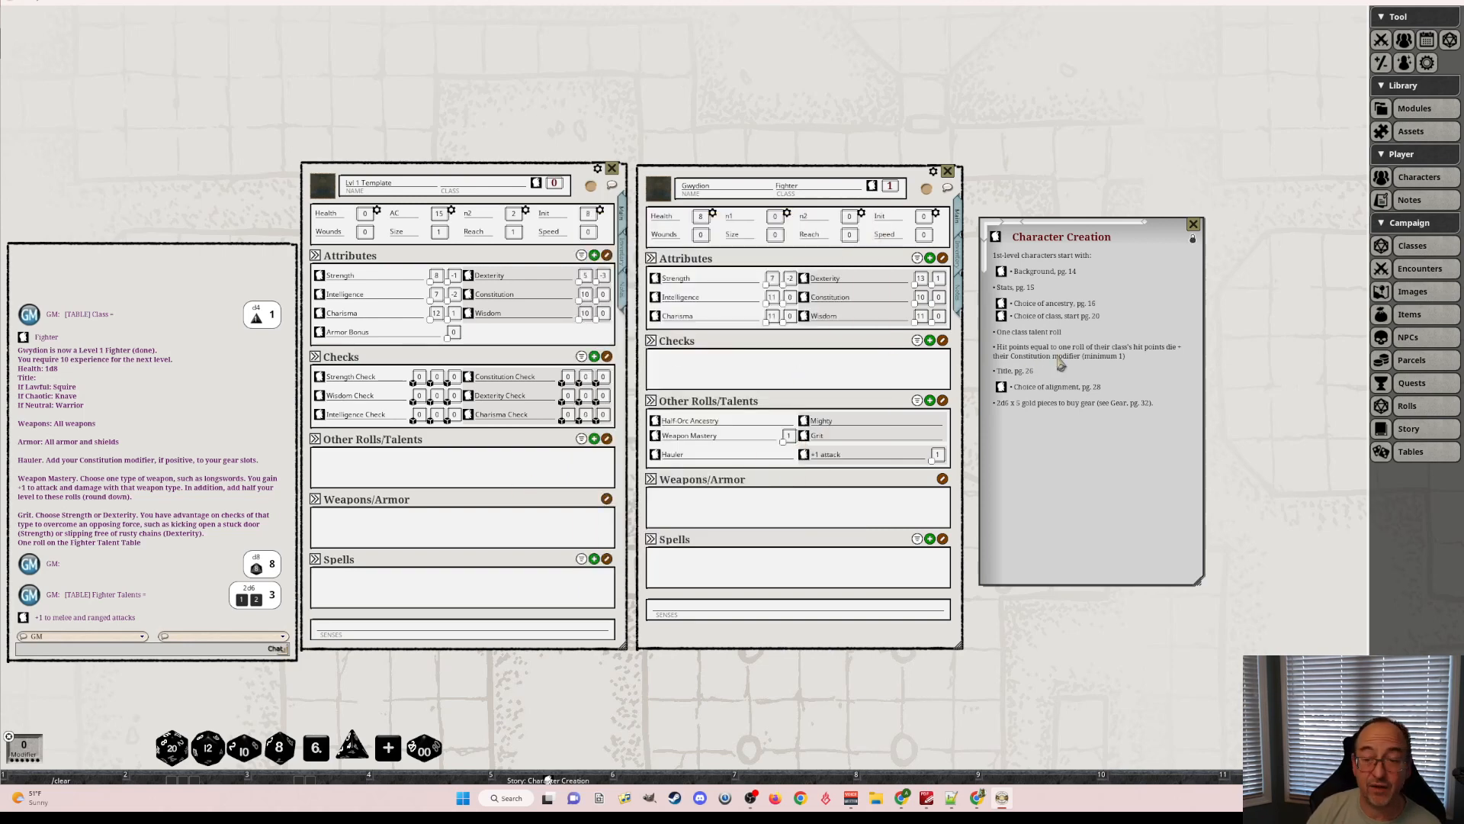
Roll the character's alignment on the Alignment table linked in the Character Creation story and close the table.
{"action": "left_click", "coordinate": [1001, 387]}
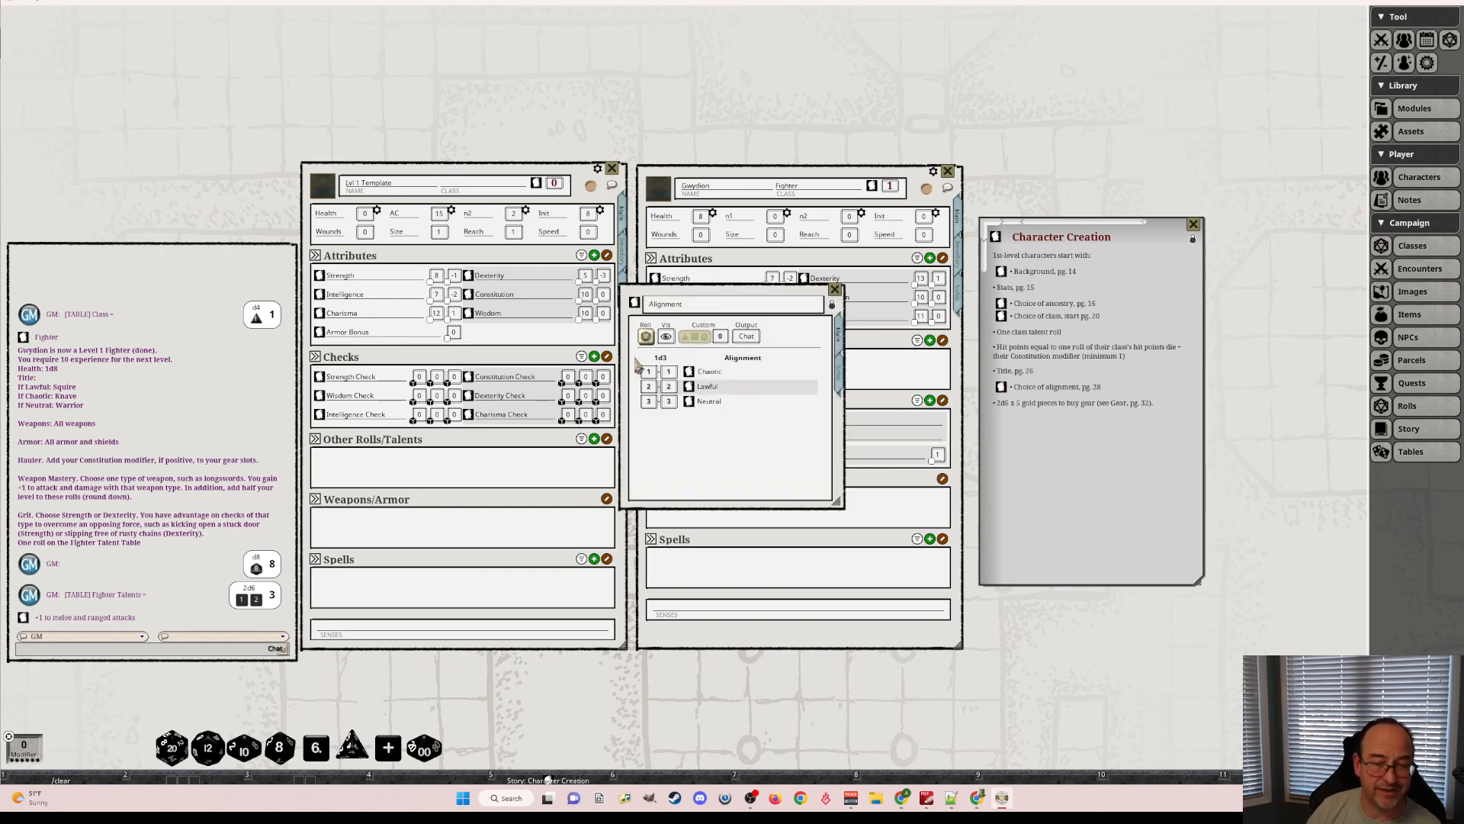
{"action": "left_click", "coordinate": [646, 337]}
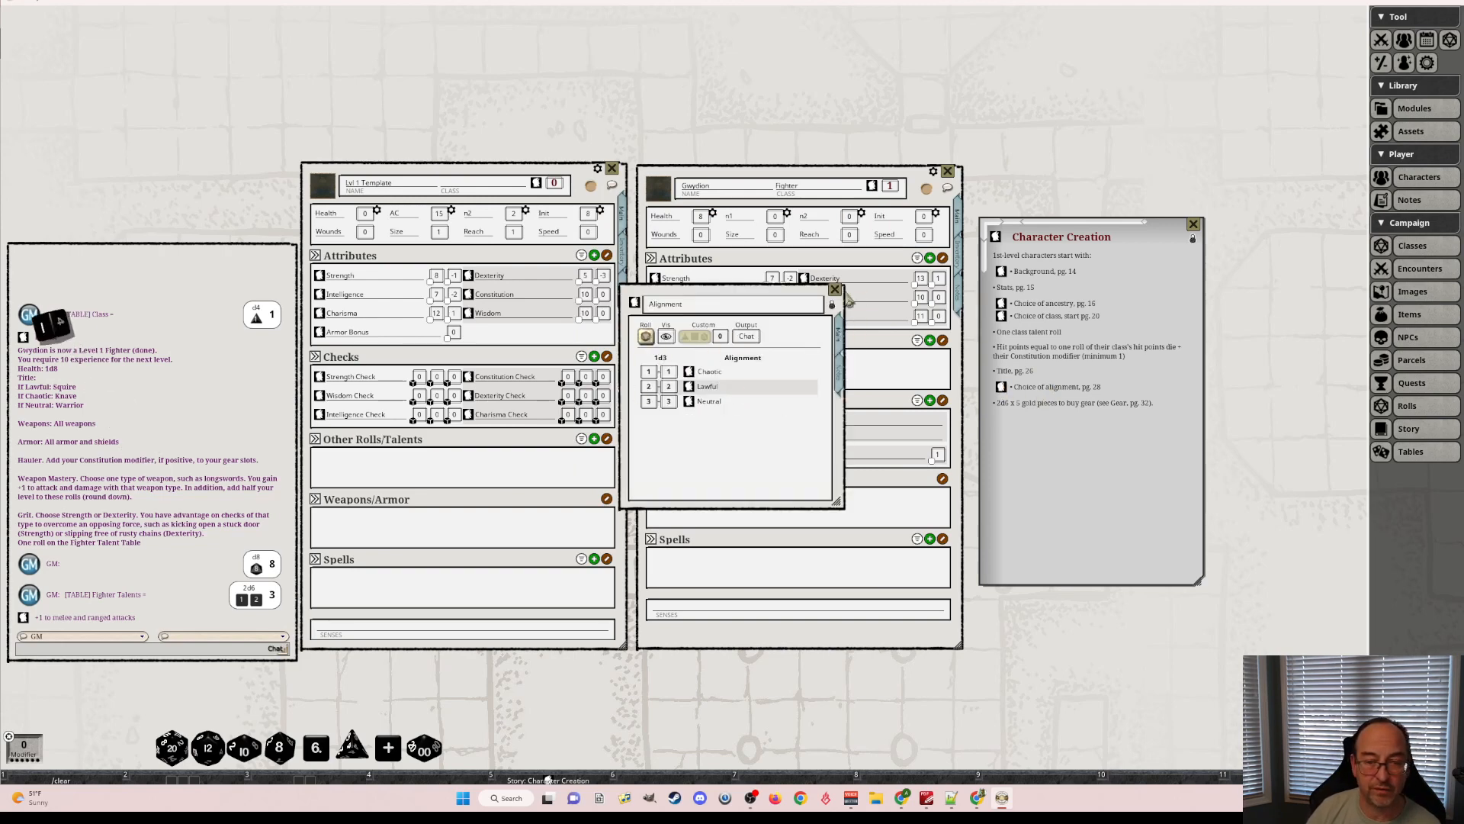
{"action": "left_click", "coordinate": [835, 291]}
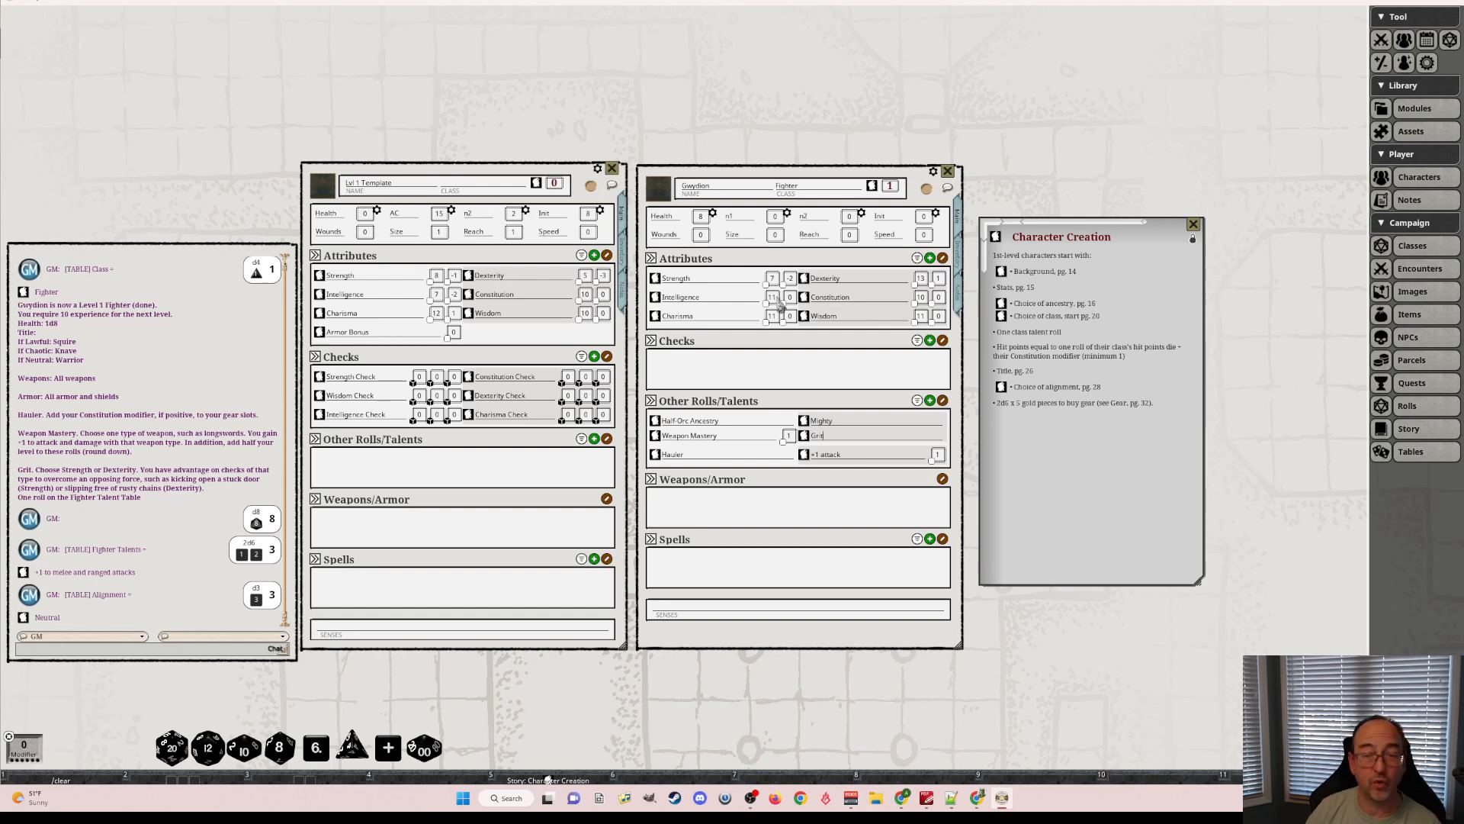
Add the heading "Alignment: Neutral" below the background in the new character's Notes.
{"action": "left_click", "coordinate": [958, 298]}
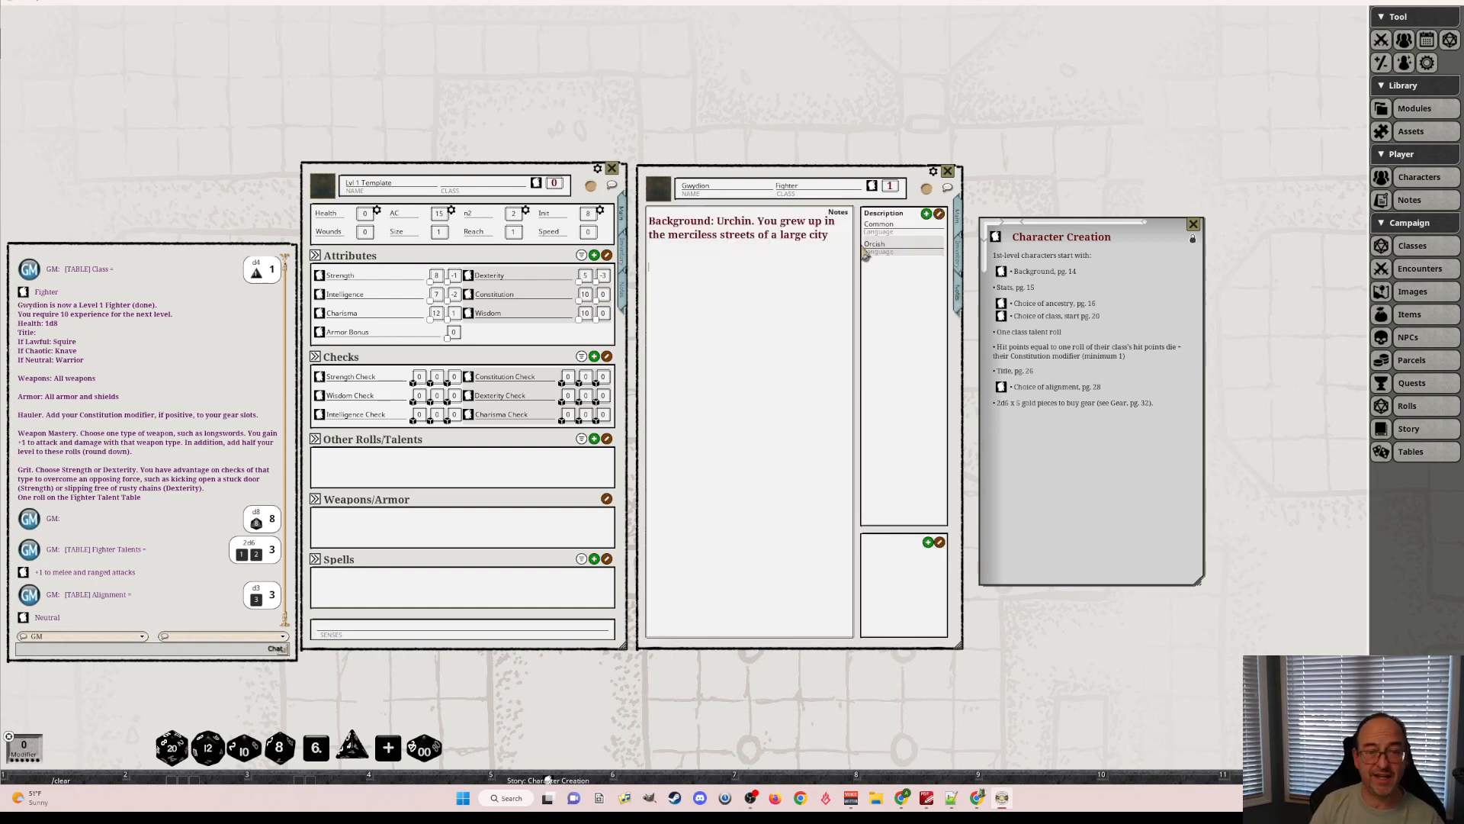
{"action": "type", "text": "Alignm"}
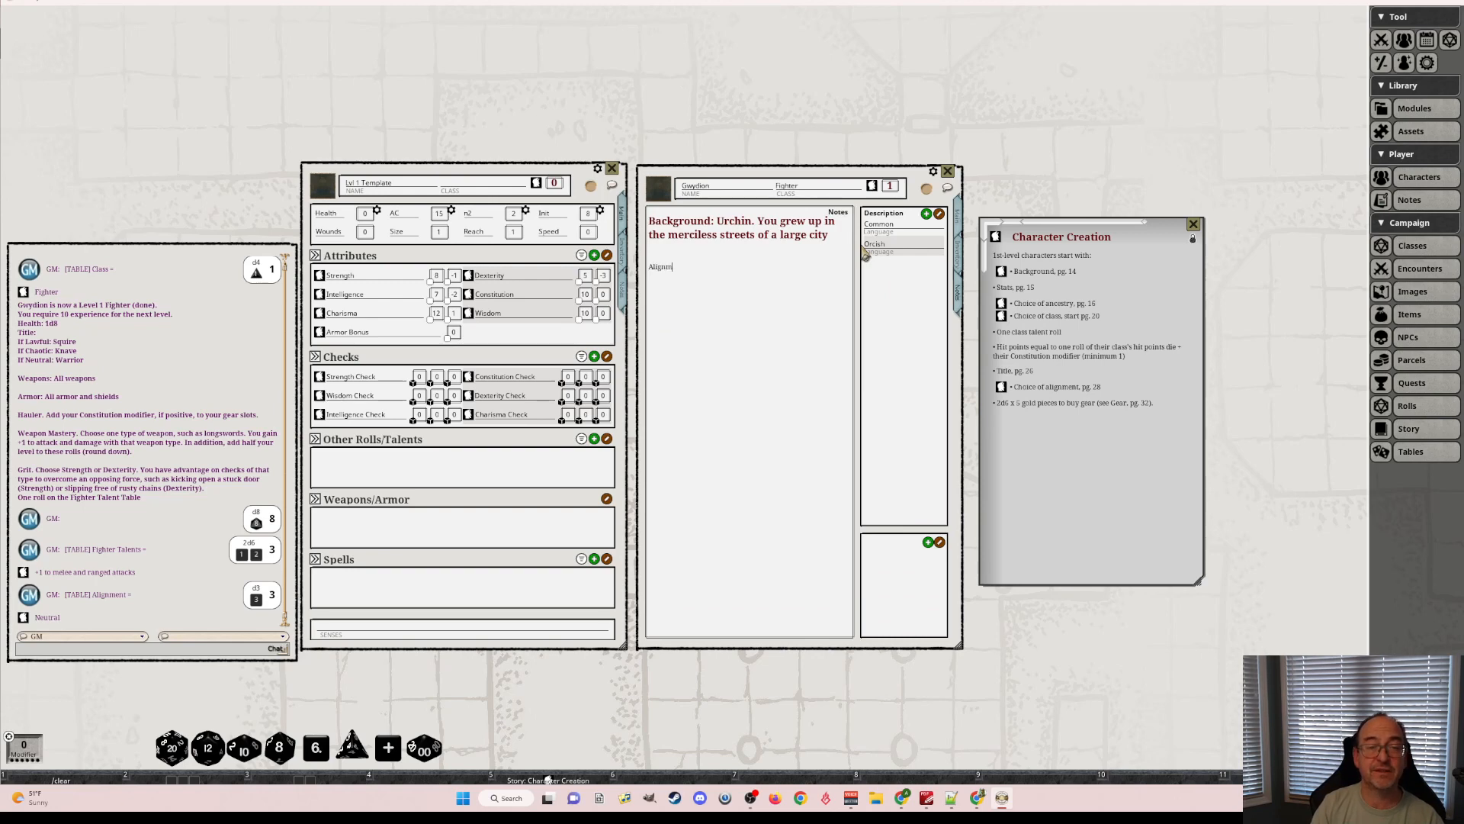
{"action": "type", "text": "ent:"}
{"action": "key", "text": "ctrl+1"}
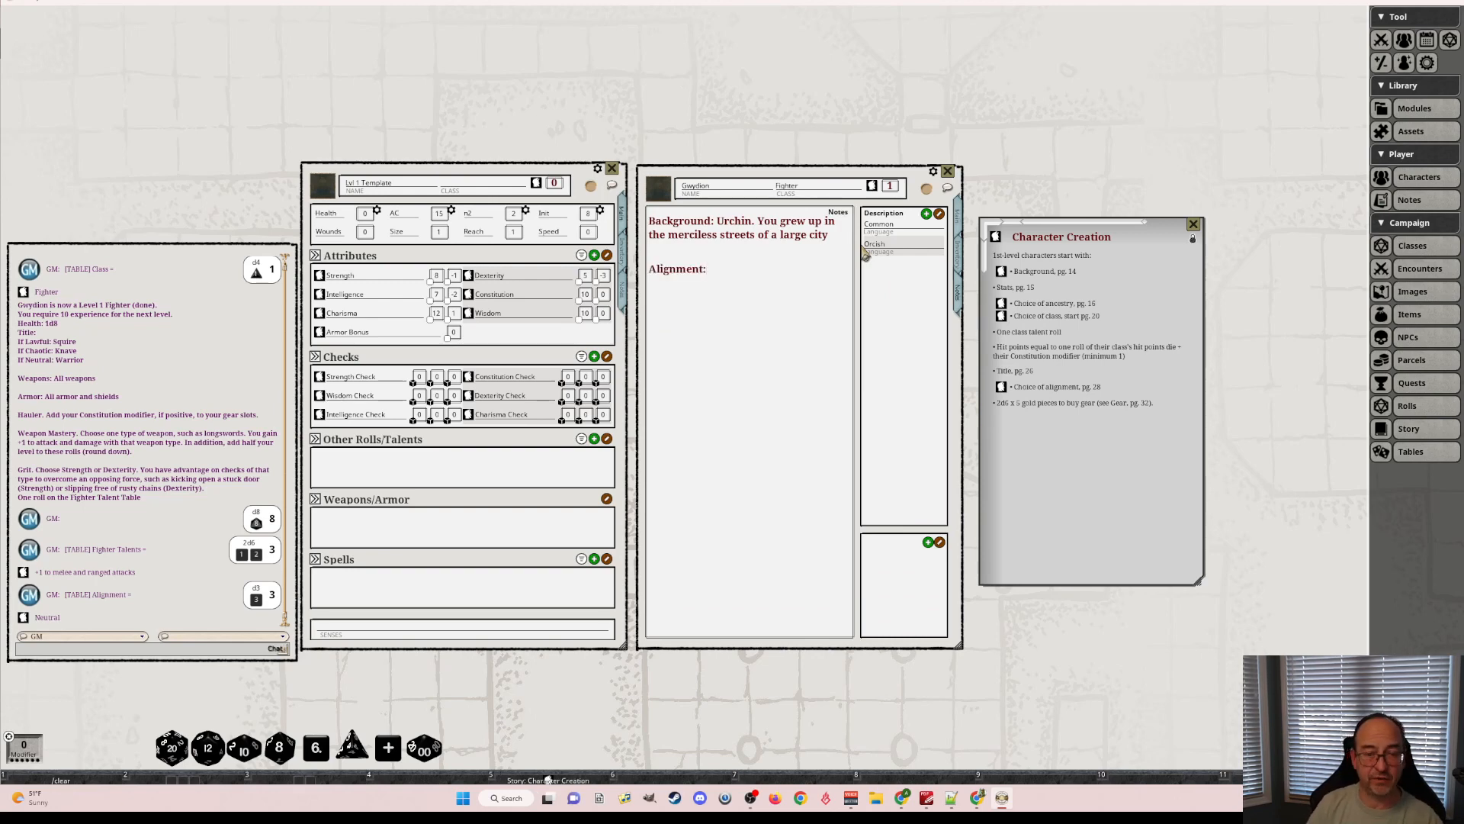
{"action": "type", "text": "Neutral"}
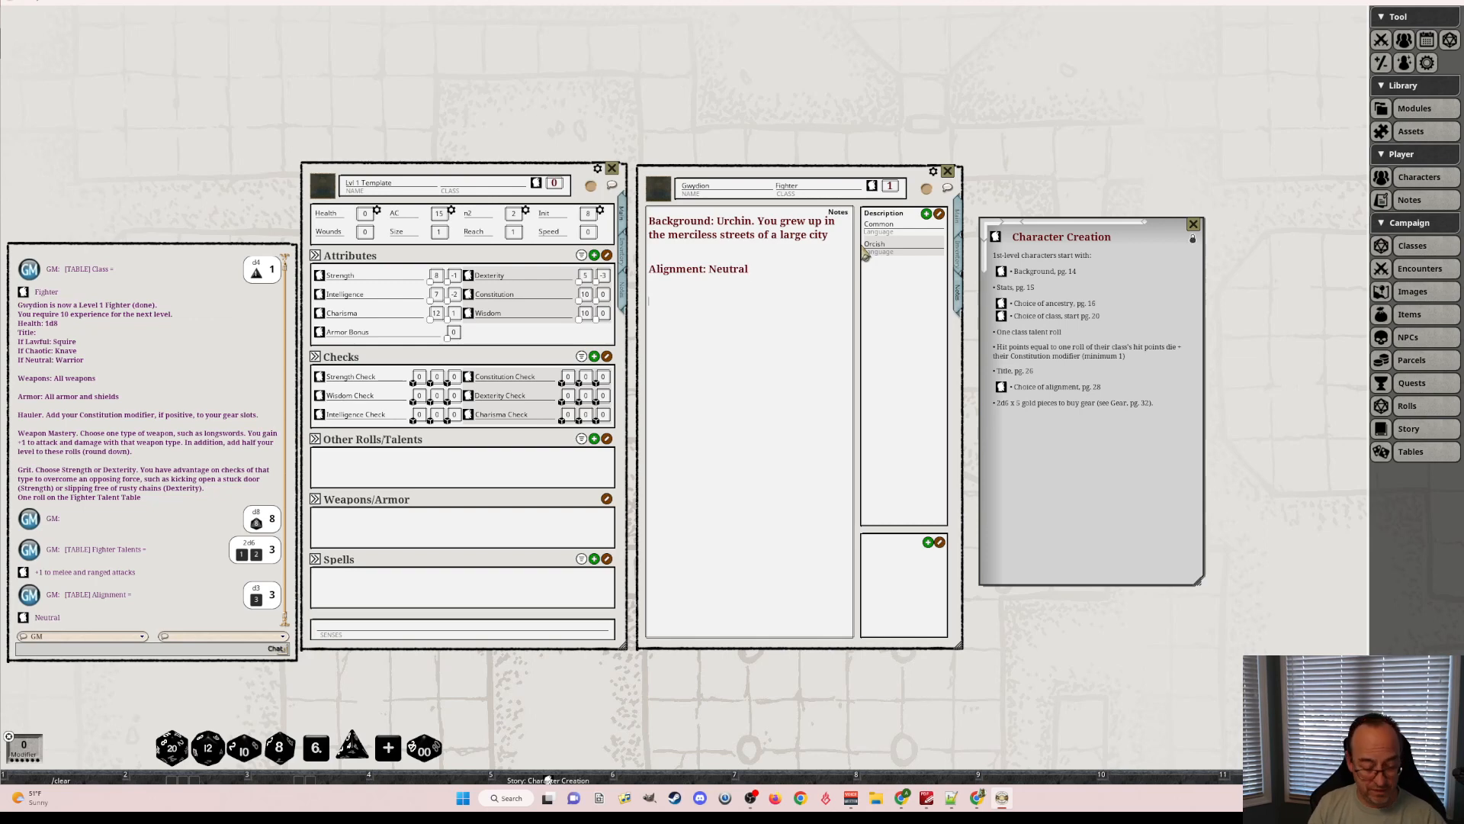
Add the heading "Title: Warrior" to the character's Notes and return to the main character page.
{"action": "key", "text": "ctrl"}
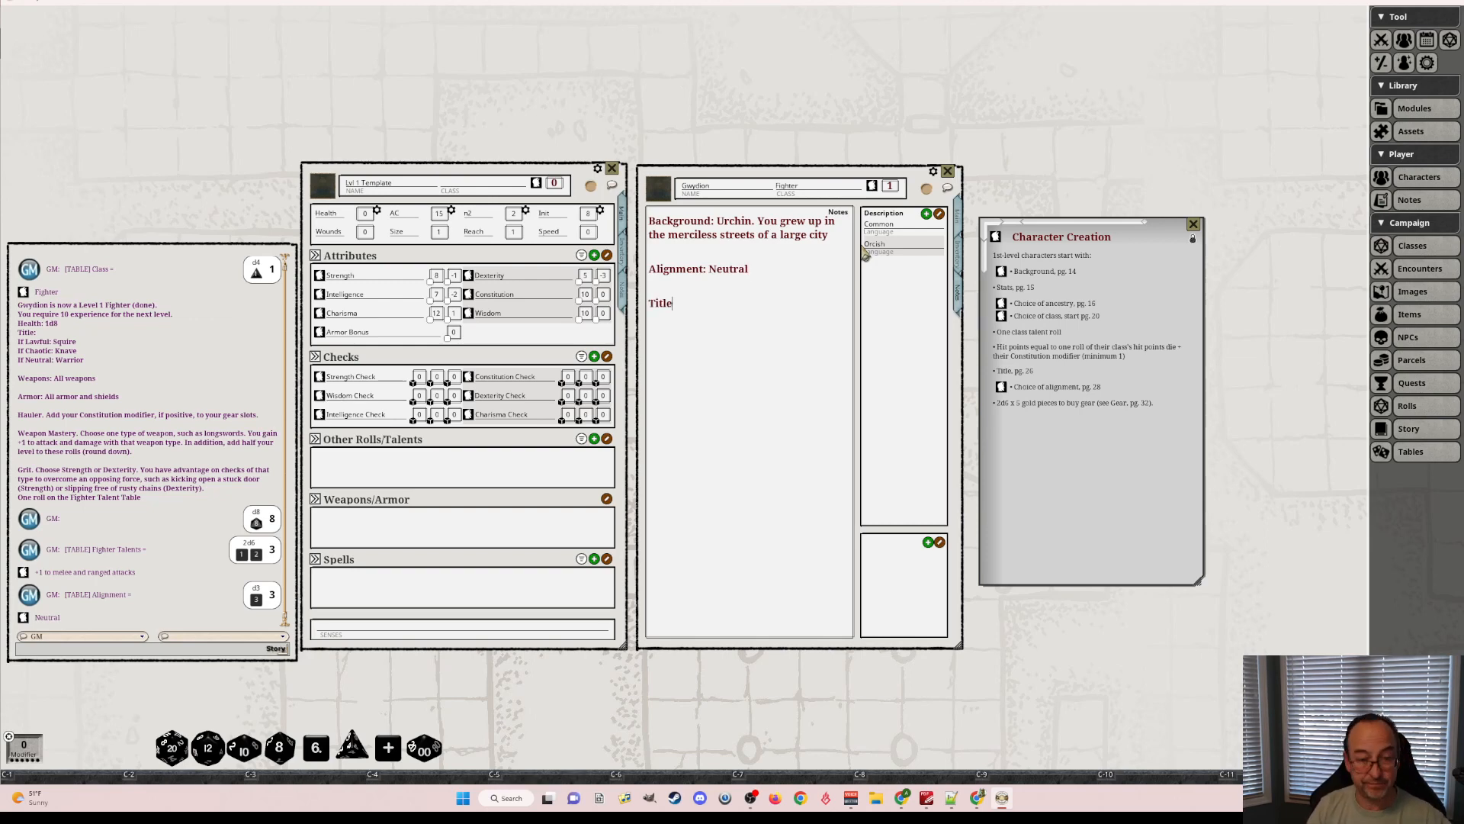
{"action": "type", "text": ": Warr"}
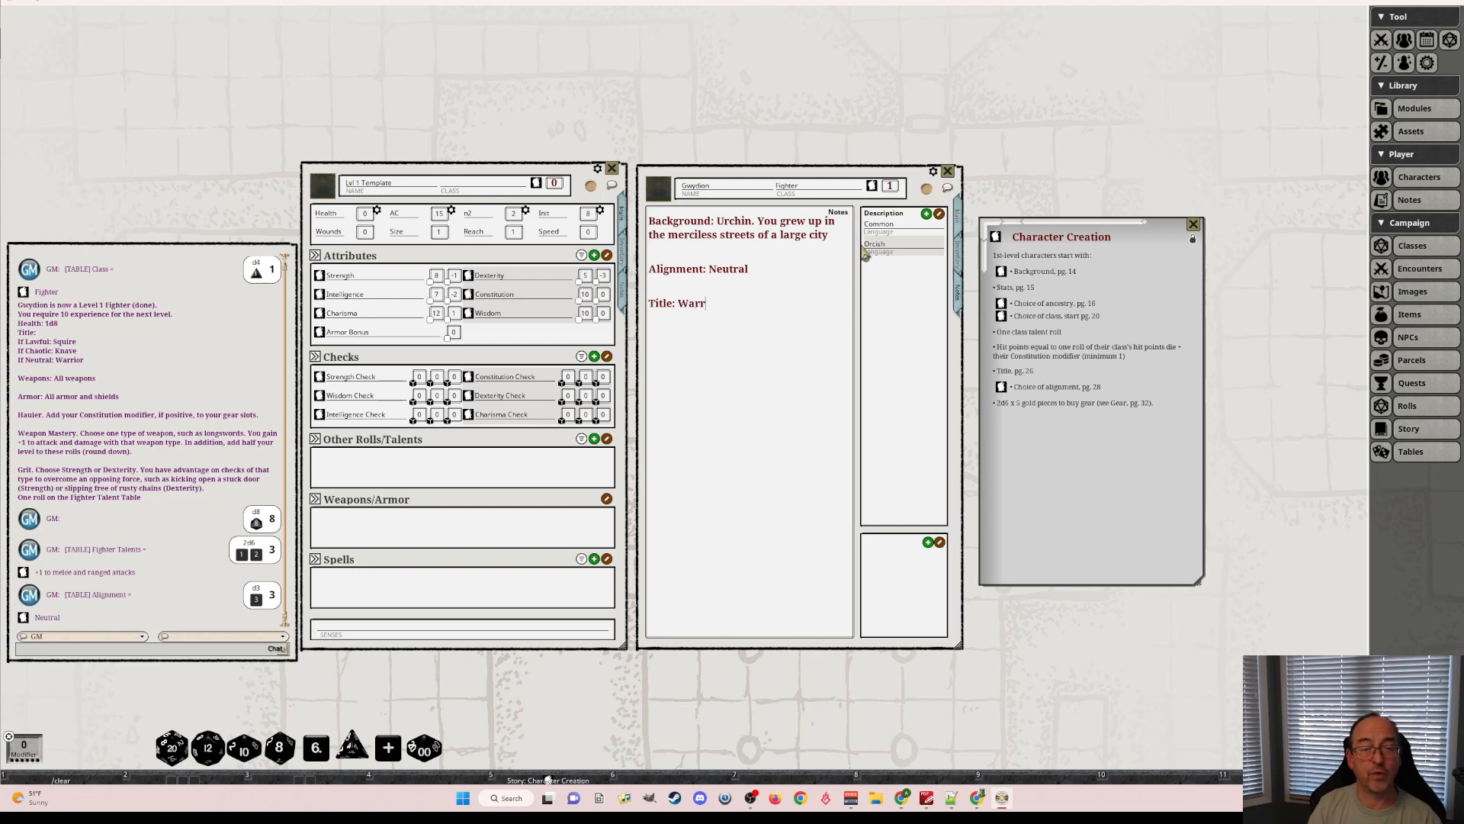
{"action": "type", "text": "ior"}
{"action": "left_click", "coordinate": [957, 218]}
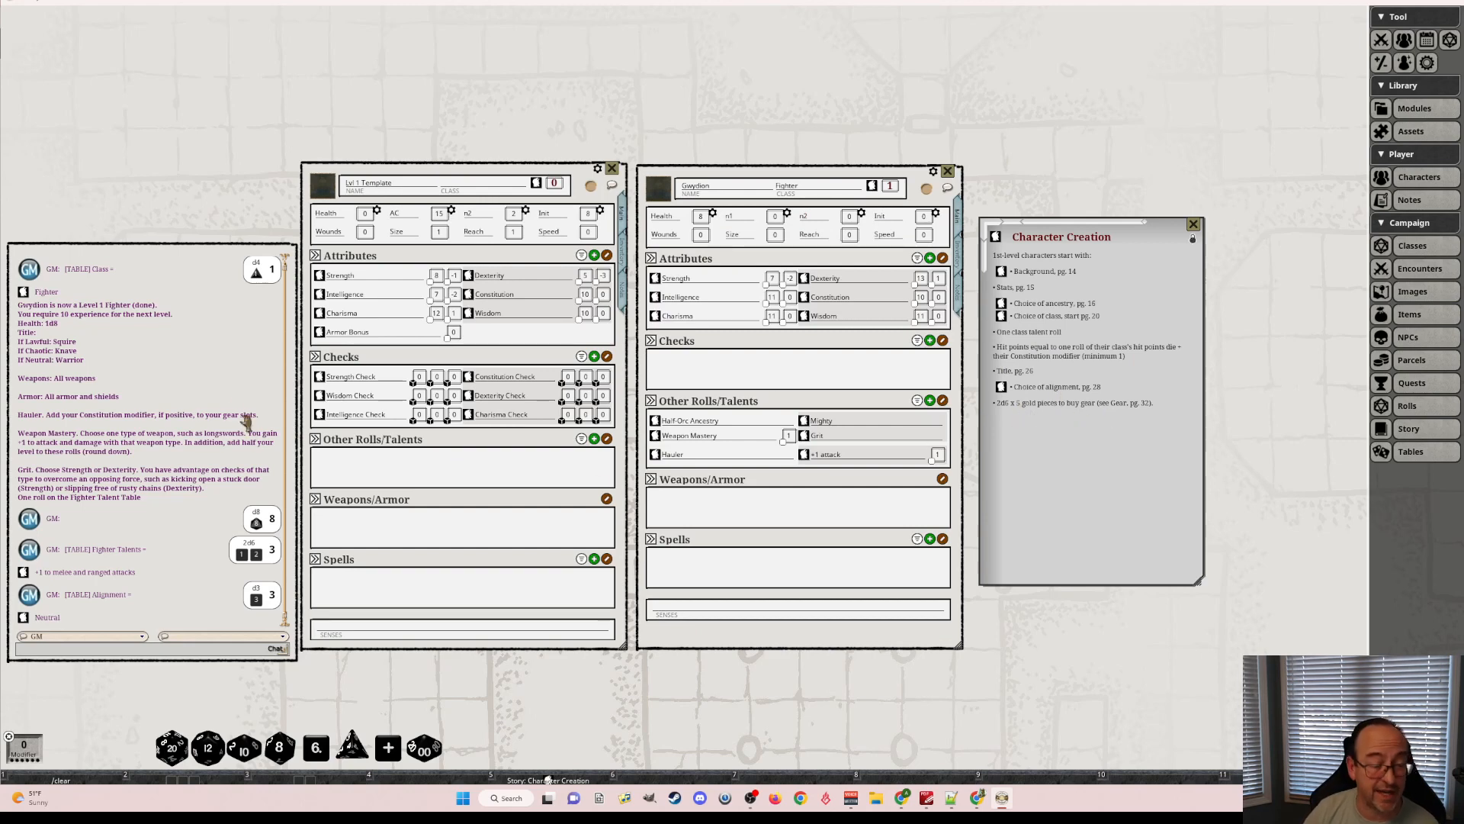
Clear the chat log and roll 2d6 for the character's starting gold.
{"action": "right_click", "coordinate": [141, 374]}
{"action": "left_click", "coordinate": [141, 374]}
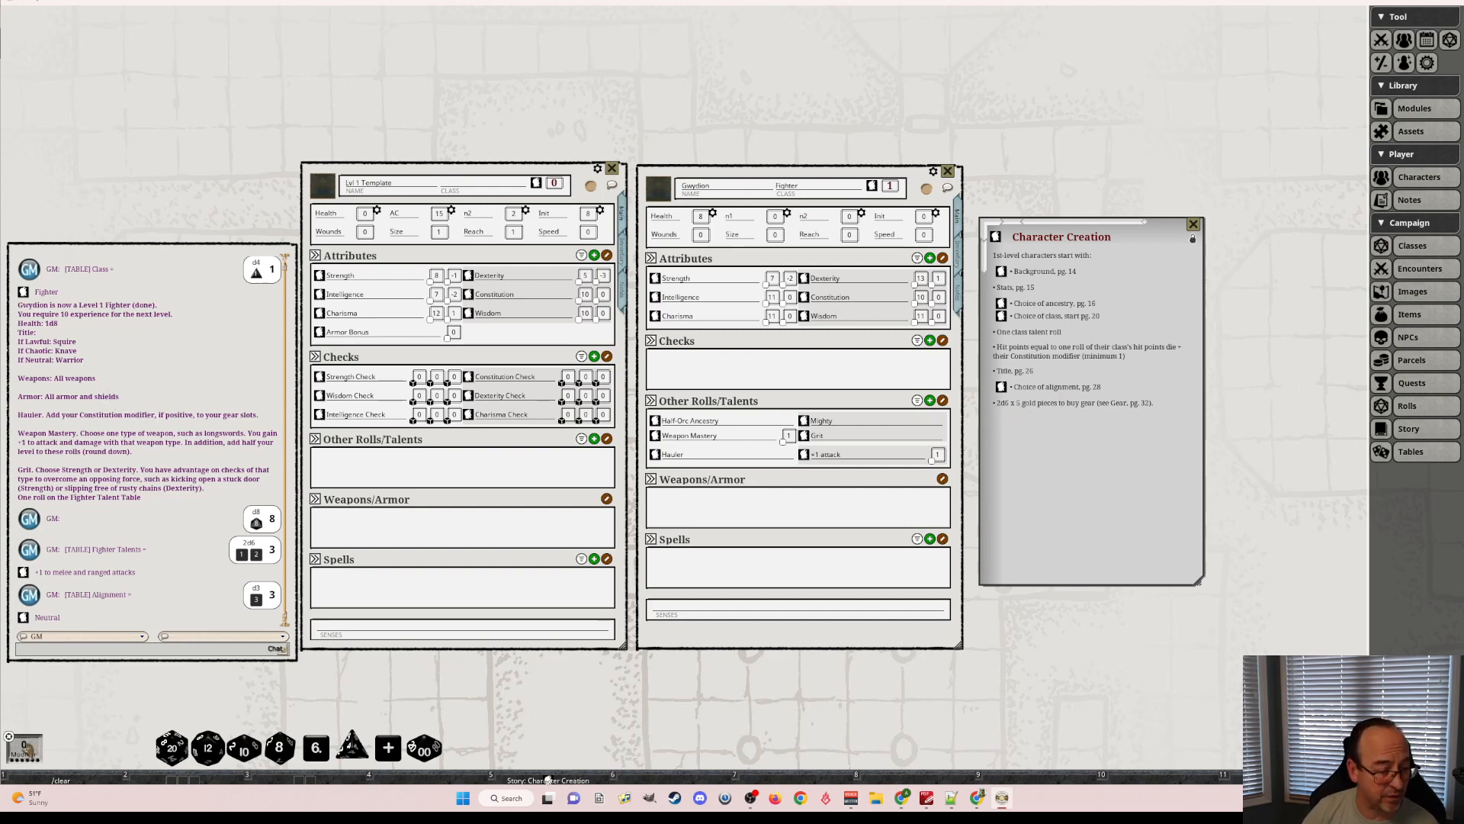
{"action": "left_click", "coordinate": [63, 780]}
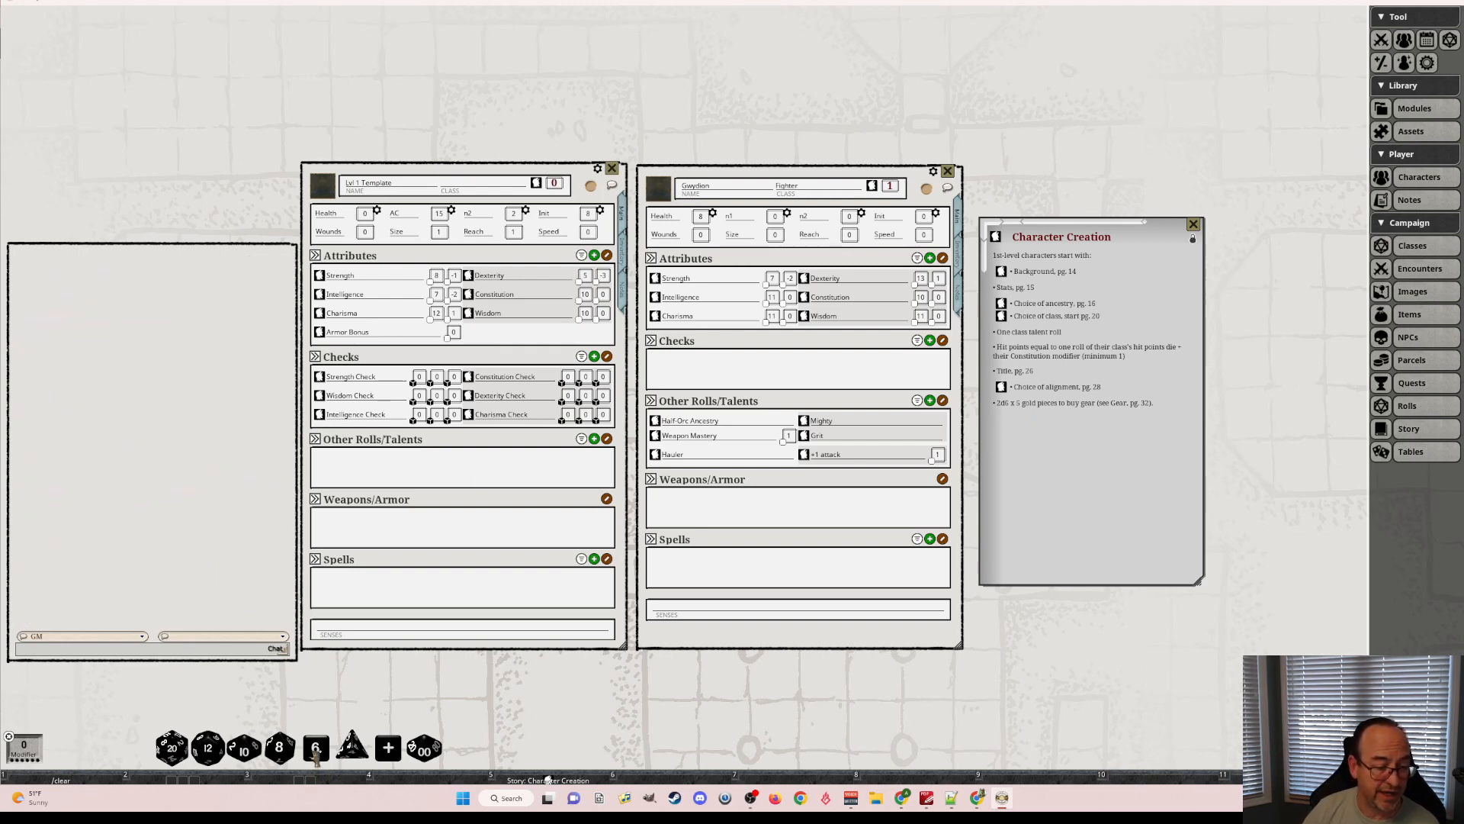
{"action": "left_click_drag", "start_coordinate": [316, 753], "coordinate": [96, 471]}
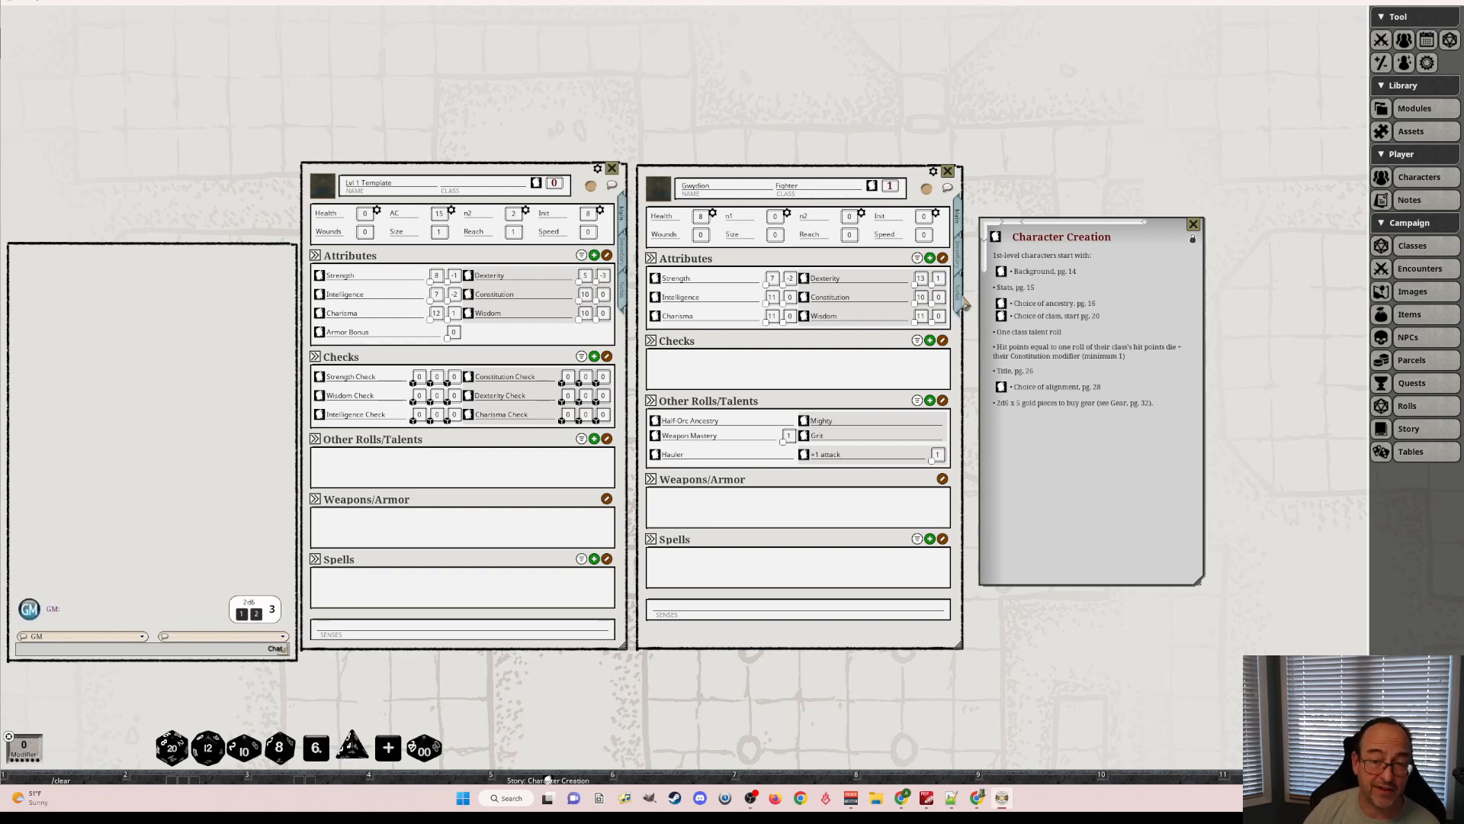
Record 15 gp in the new character's Currency, label the next two rows sp and cp, and clear the chat log.
{"action": "left_click", "coordinate": [959, 258]}
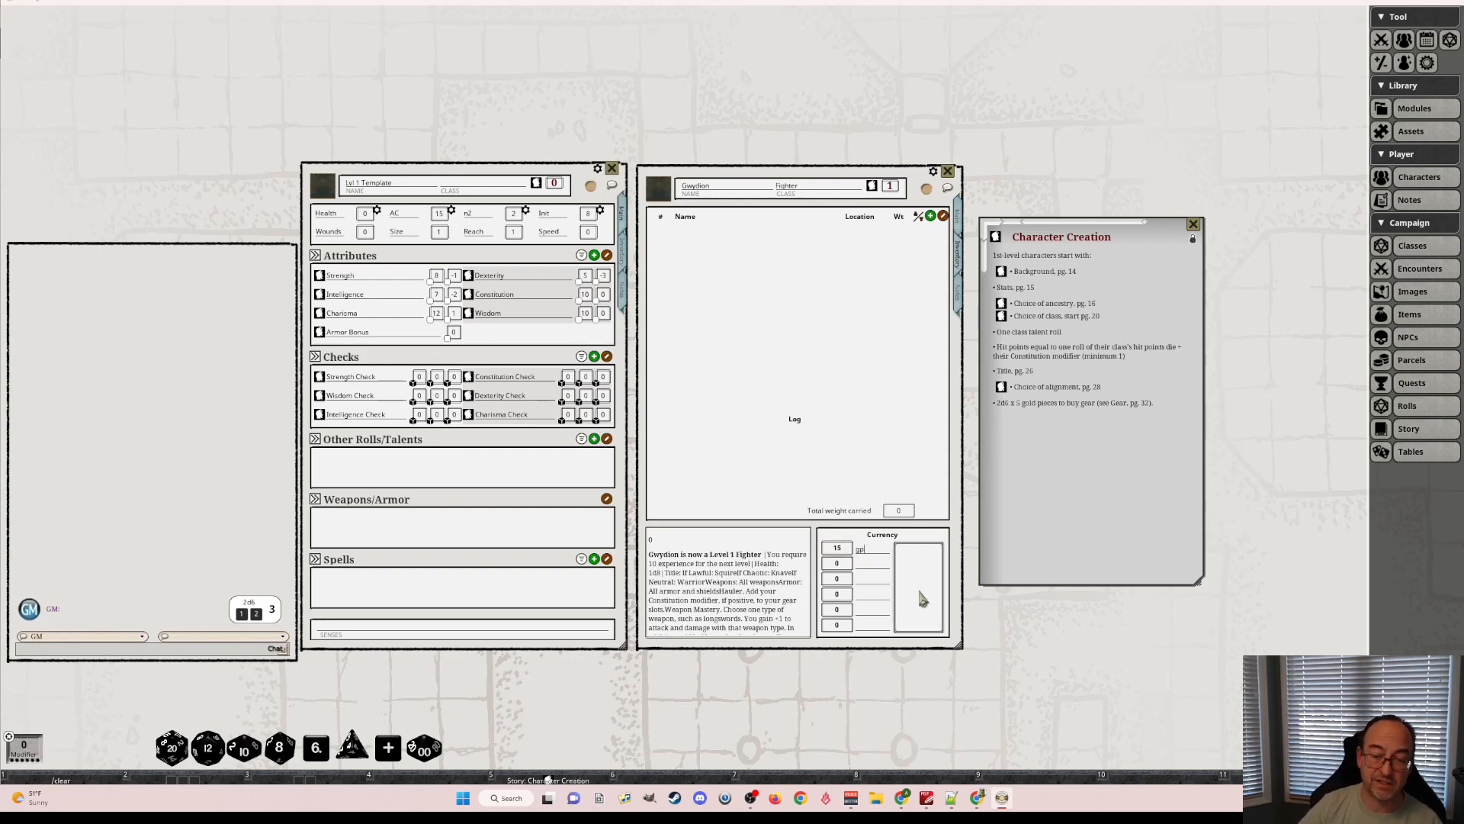
{"action": "type", "text": "gp"}
{"action": "left_click", "coordinate": [863, 566]}
{"action": "type", "text": "sp"}
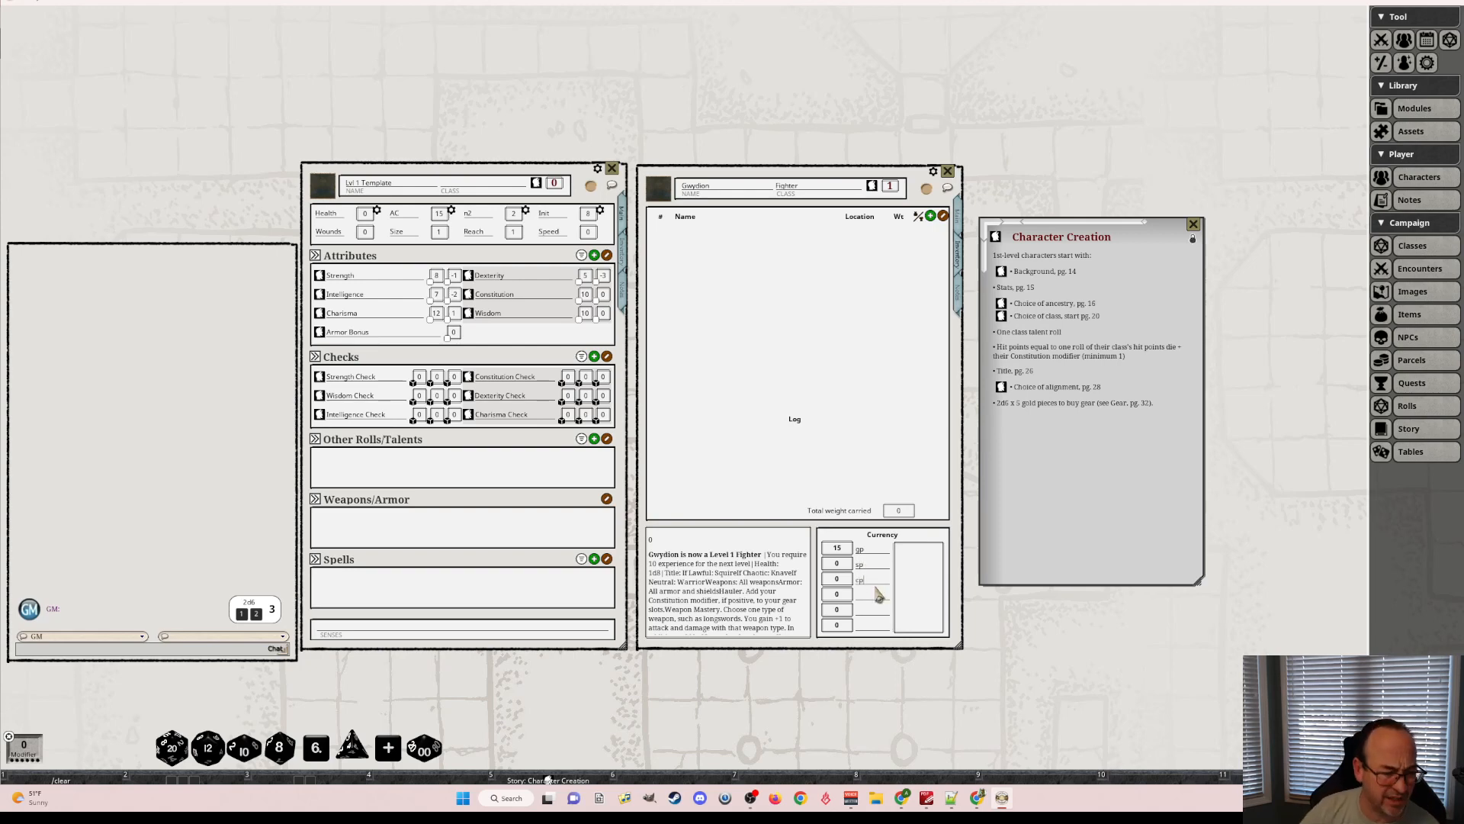
{"action": "right_click", "coordinate": [168, 443]}
{"action": "left_click", "coordinate": [122, 443]}
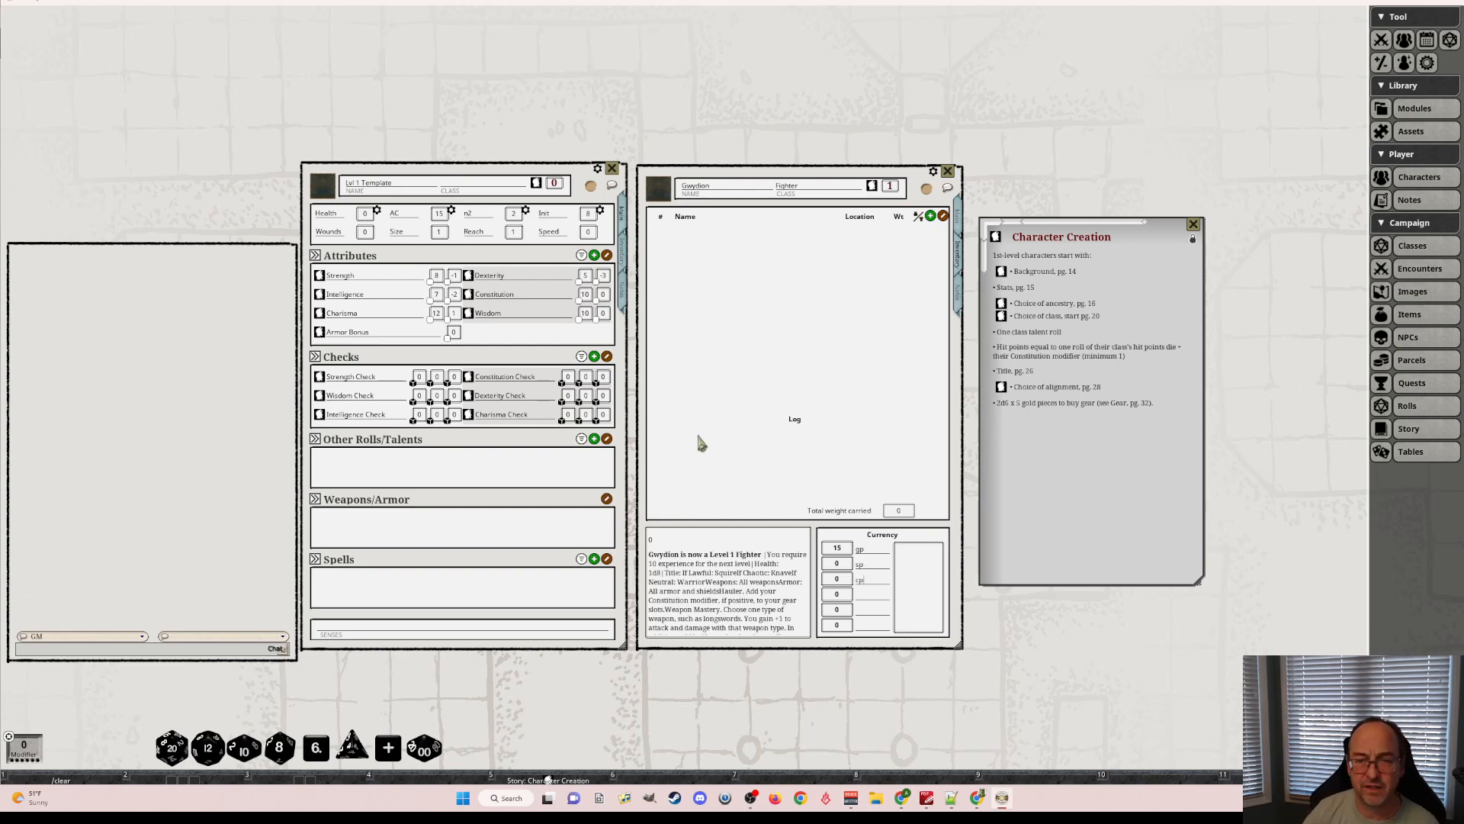
Copy all six ability checks from the Lvl 1 Template into the new character's Checks section, and close the template sheet.
{"action": "left_click", "coordinate": [958, 219]}
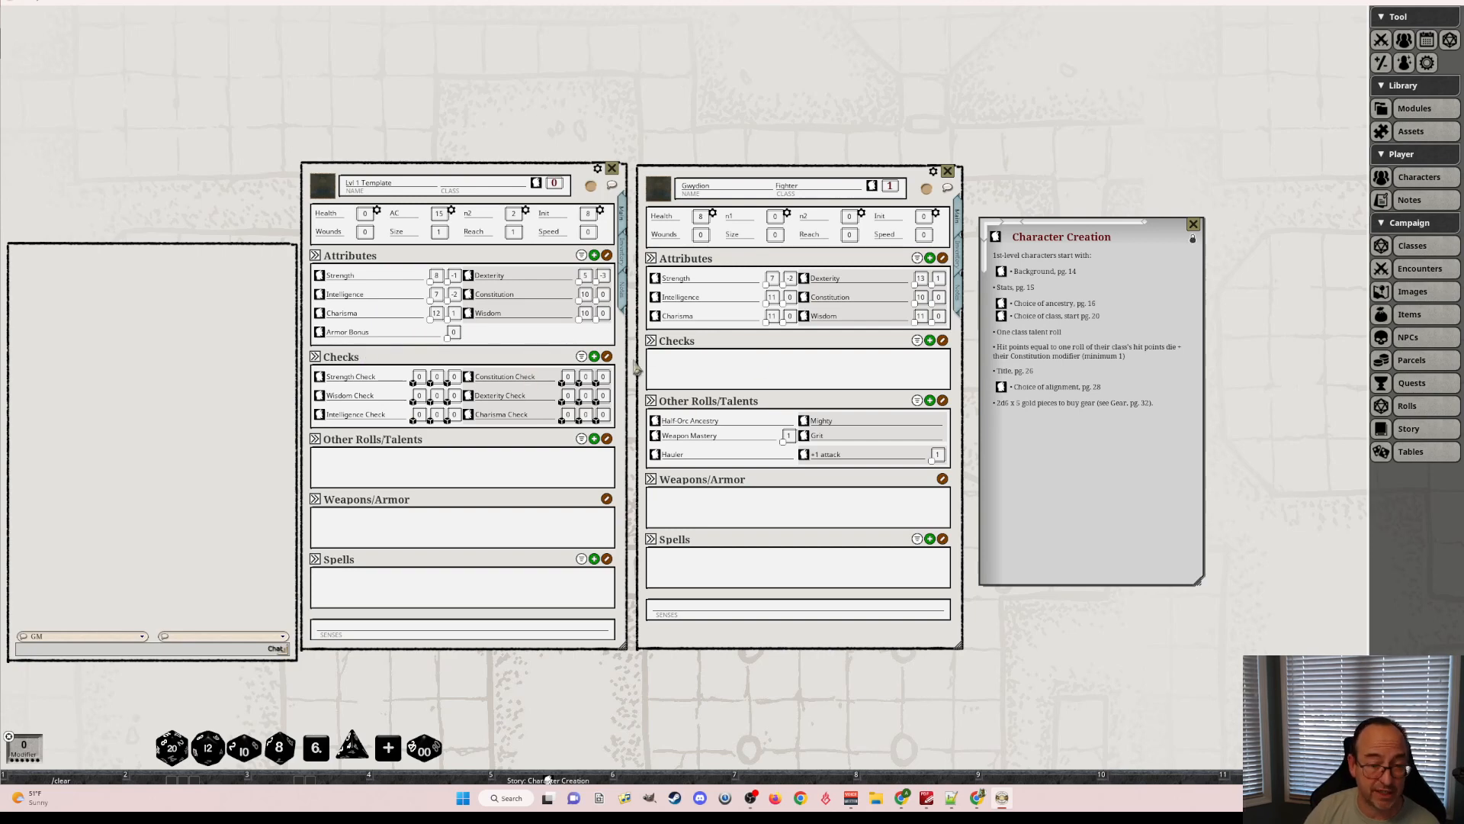
{"action": "left_click_drag", "start_coordinate": [317, 381], "coordinate": [671, 365]}
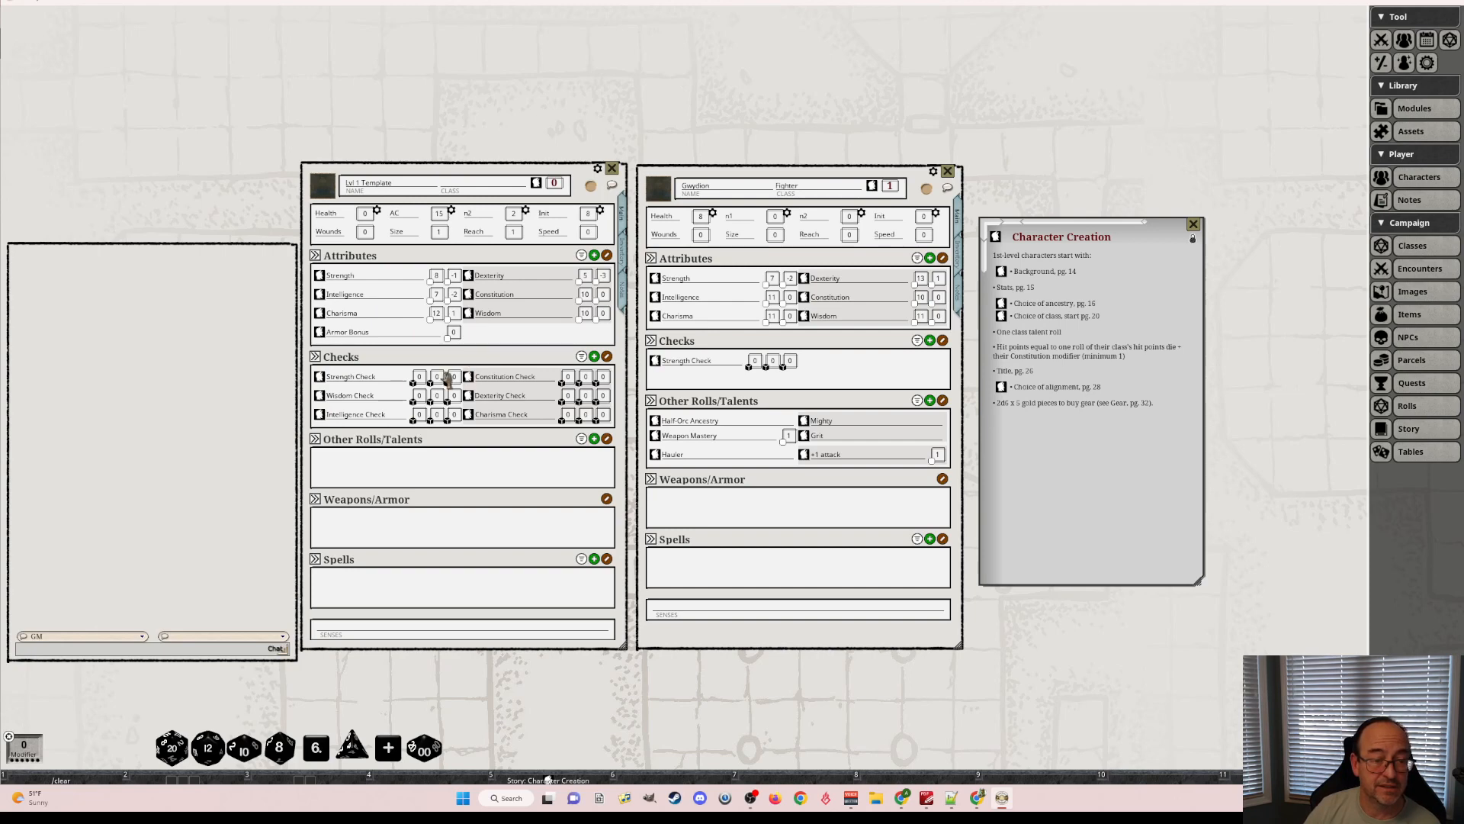
{"action": "left_click_drag", "start_coordinate": [320, 396], "coordinate": [673, 374]}
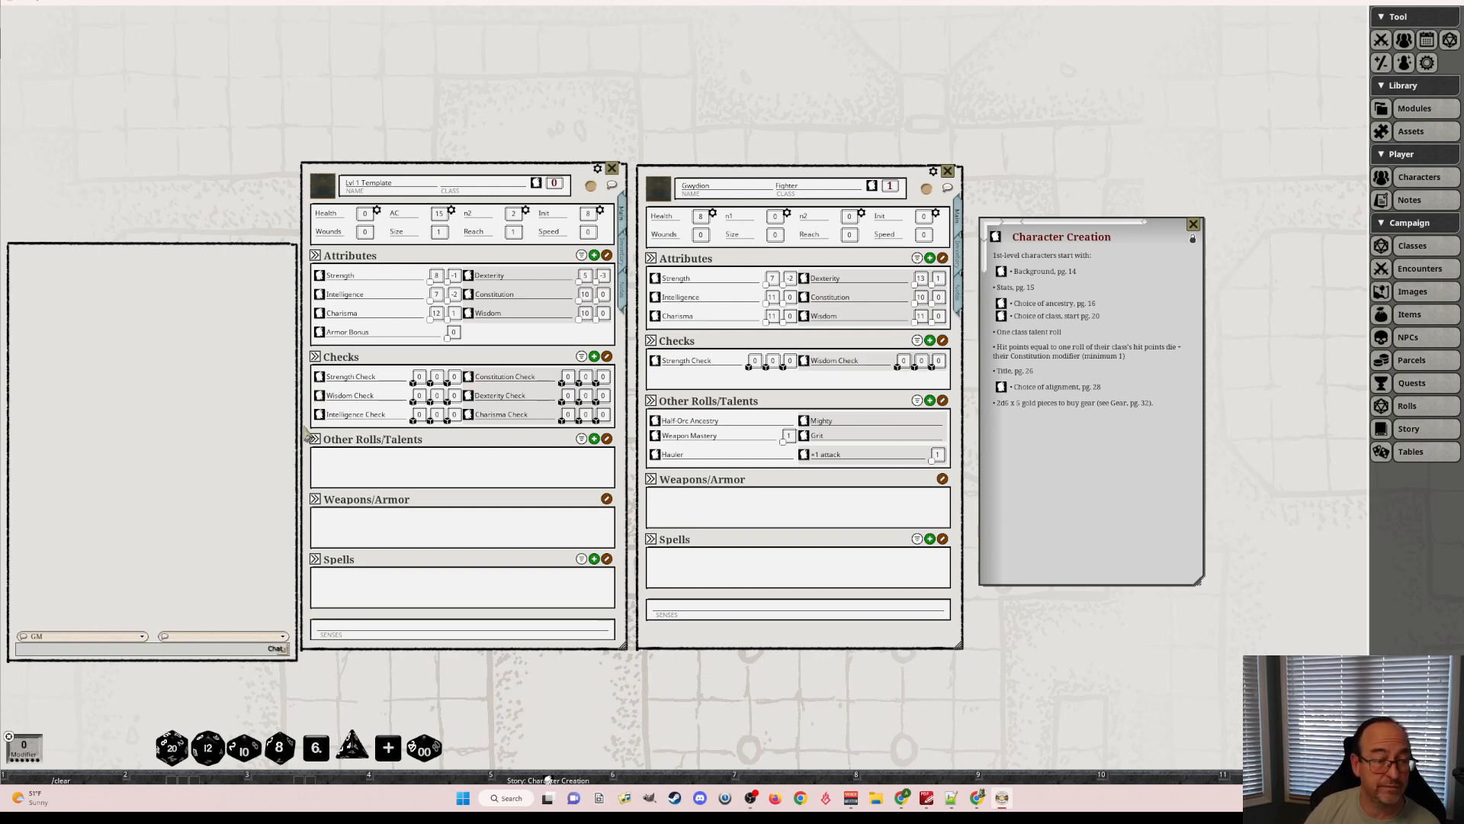
{"action": "left_click_drag", "start_coordinate": [322, 414], "coordinate": [752, 370]}
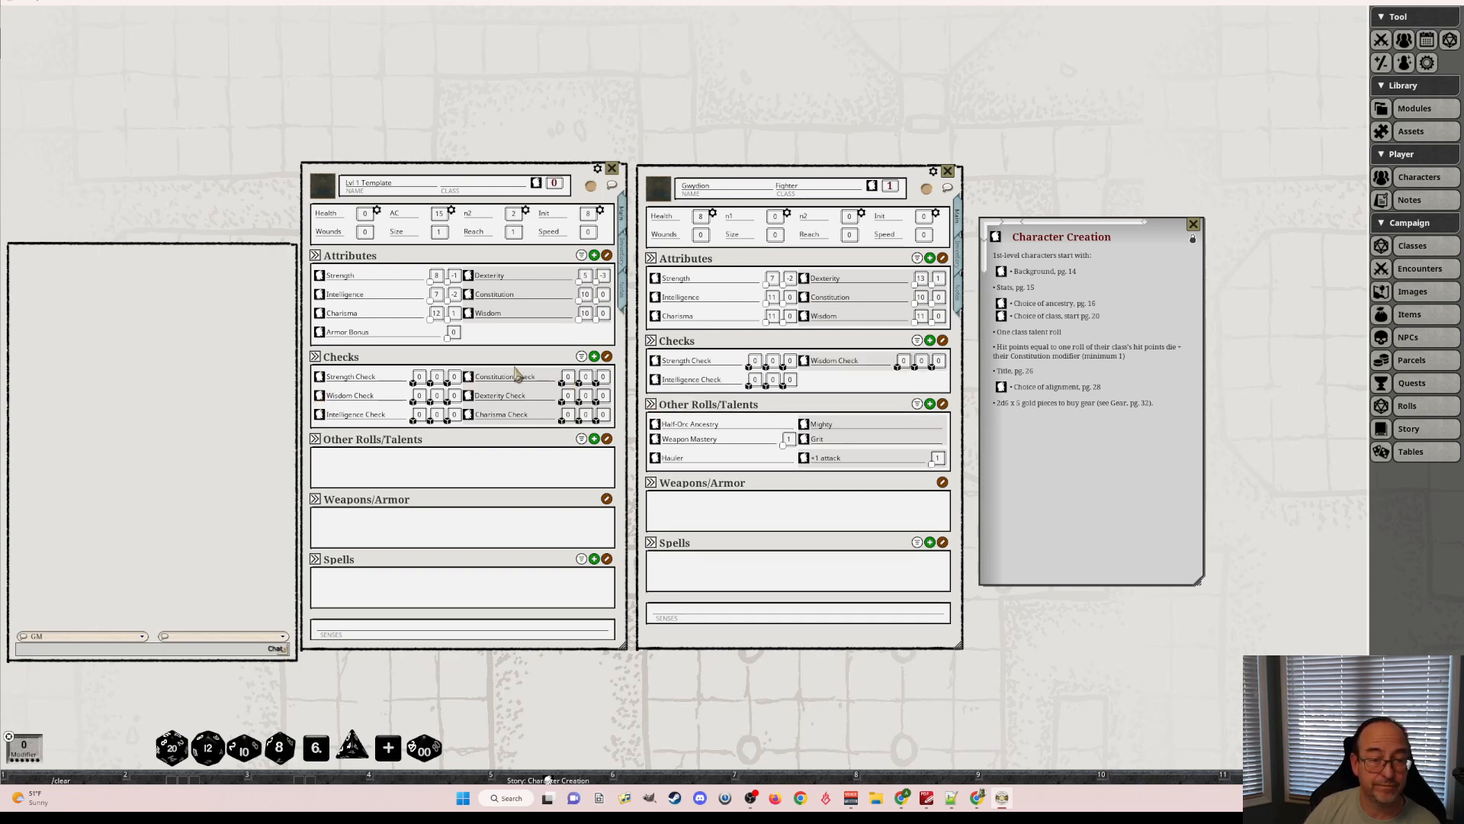
{"action": "left_click_drag", "start_coordinate": [470, 377], "coordinate": [733, 374]}
{"action": "left_click_drag", "start_coordinate": [468, 395], "coordinate": [717, 381]}
{"action": "left_click_drag", "start_coordinate": [469, 414], "coordinate": [832, 414]}
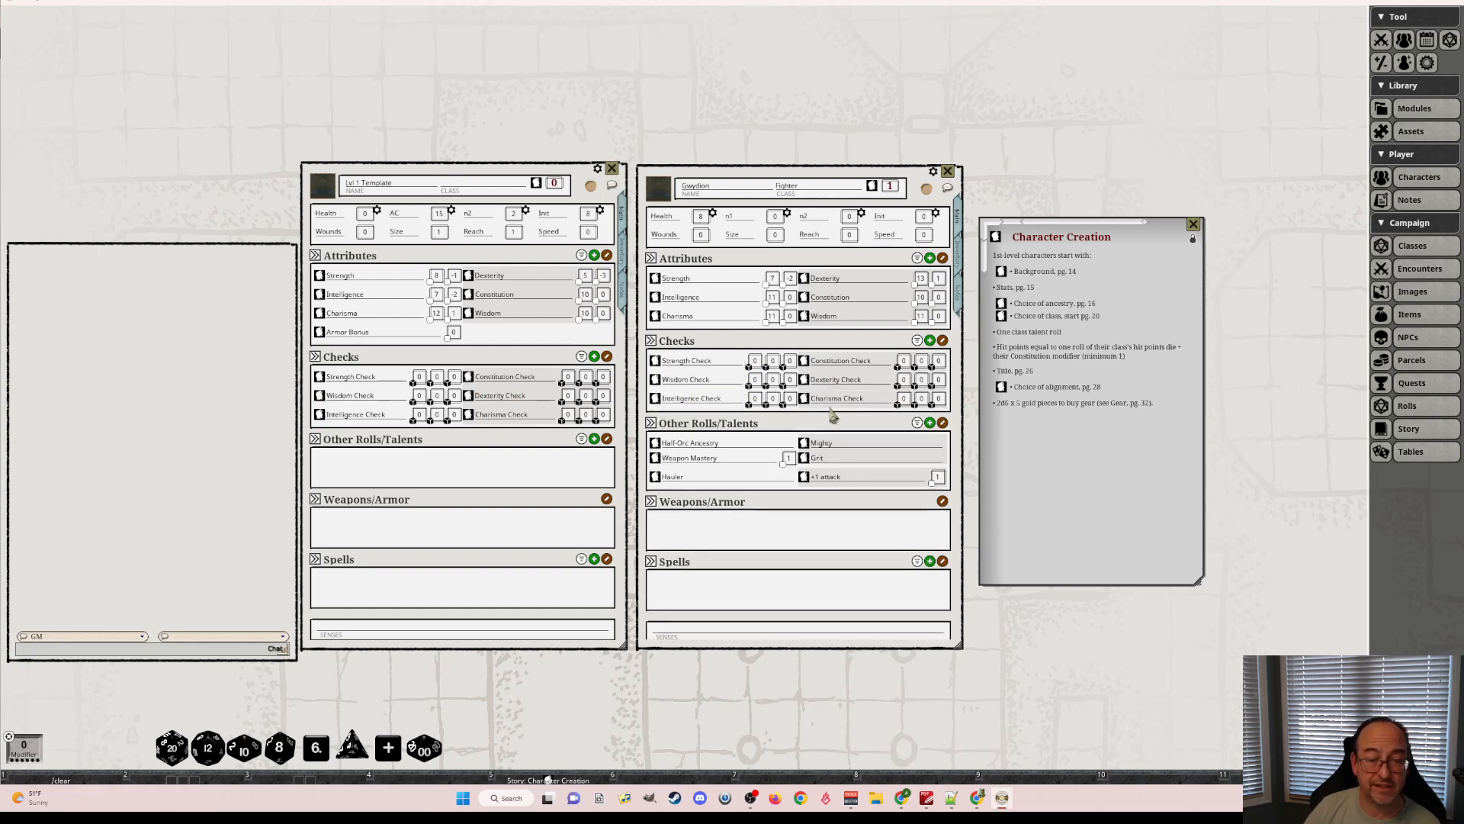
{"action": "left_click", "coordinate": [612, 168]}
{"action": "left_click_drag", "start_coordinate": [754, 317], "coordinate": [491, 323]}
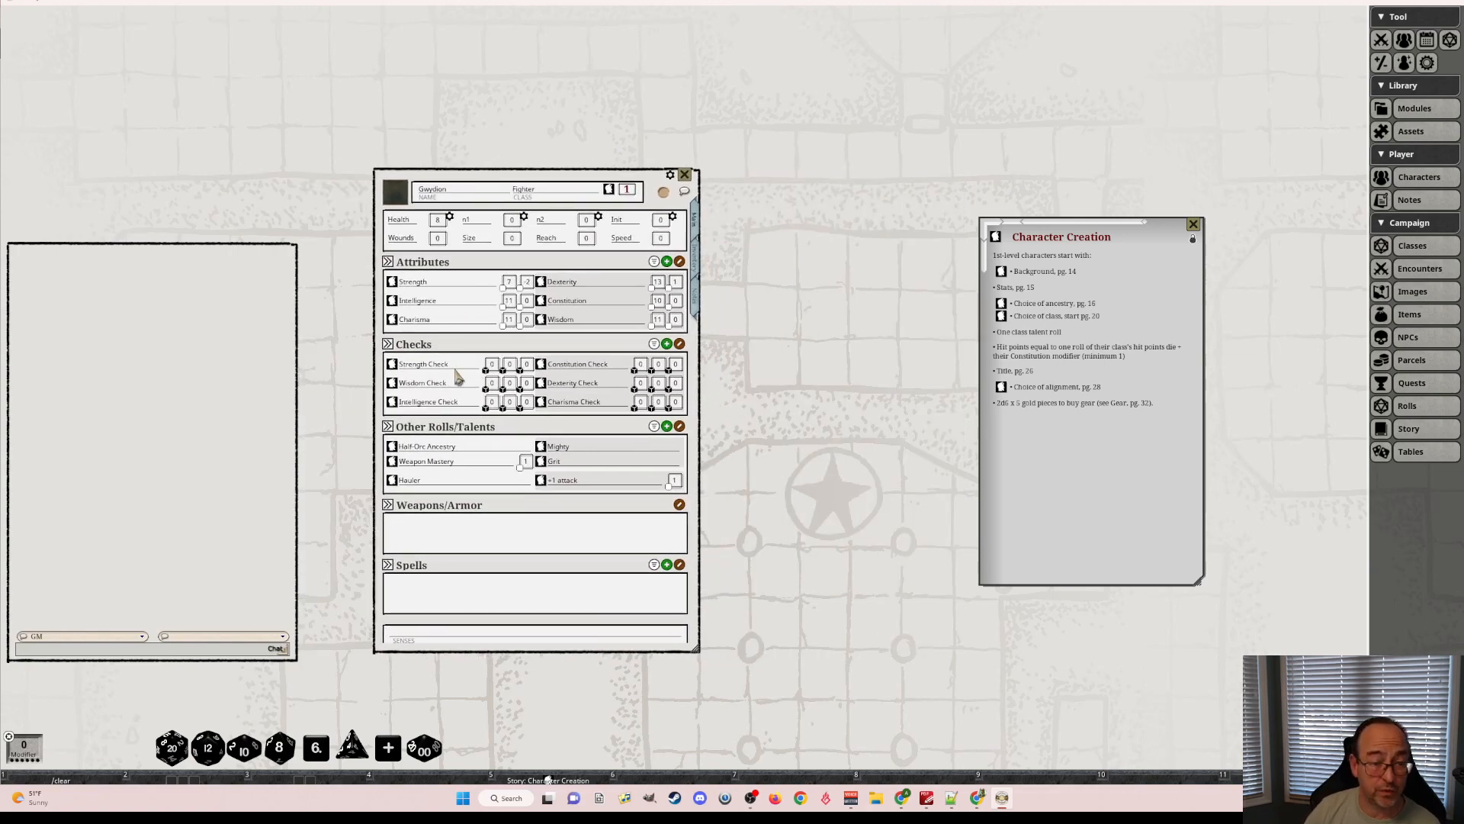
Examine the Strength Check's roll formulas, and test a normal Strength Check and a Dexterity Check with advantage.
{"action": "left_click", "coordinate": [392, 364]}
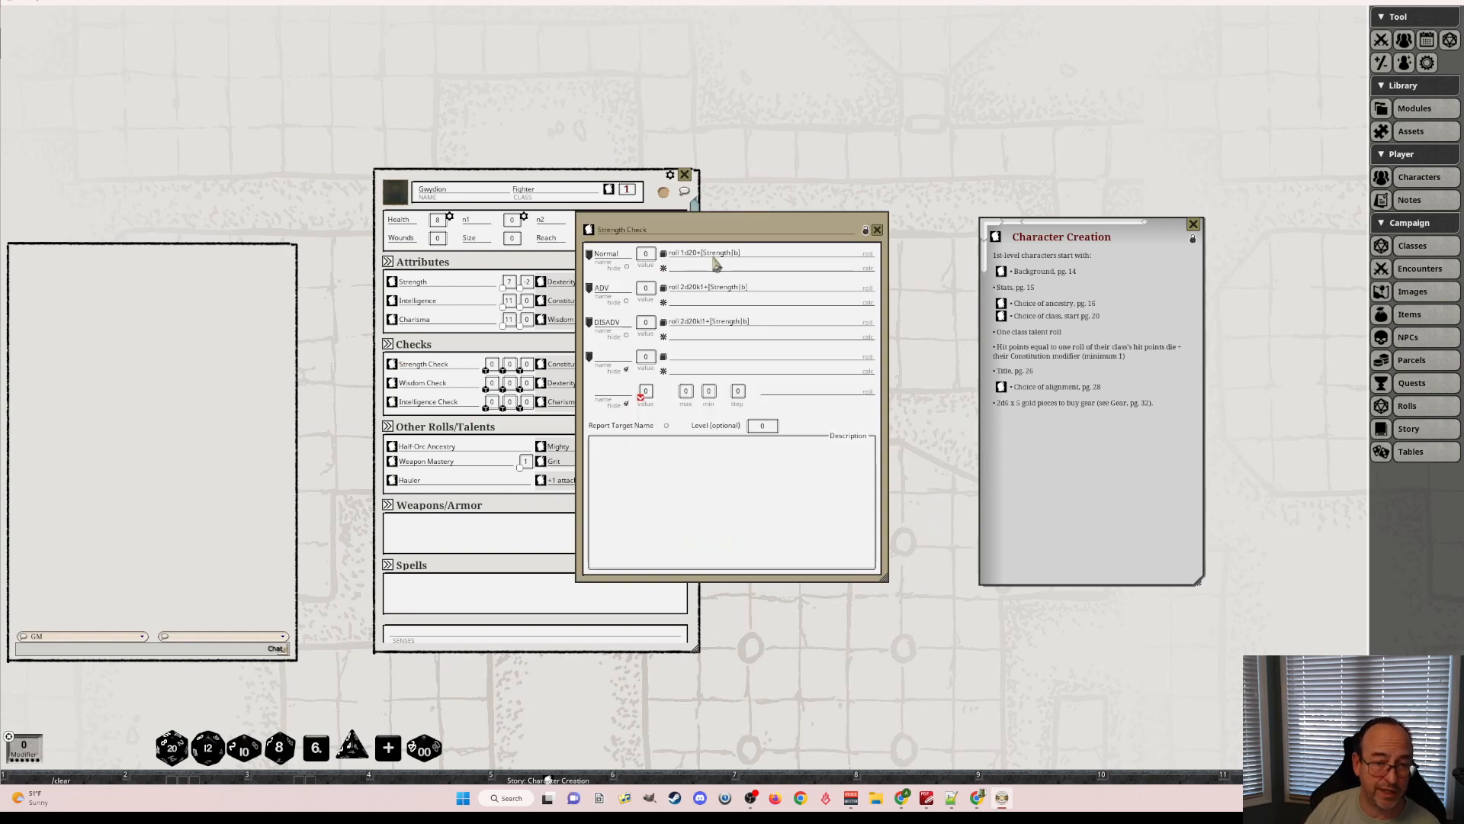
{"action": "left_click_drag", "start_coordinate": [729, 278], "coordinate": [813, 294]}
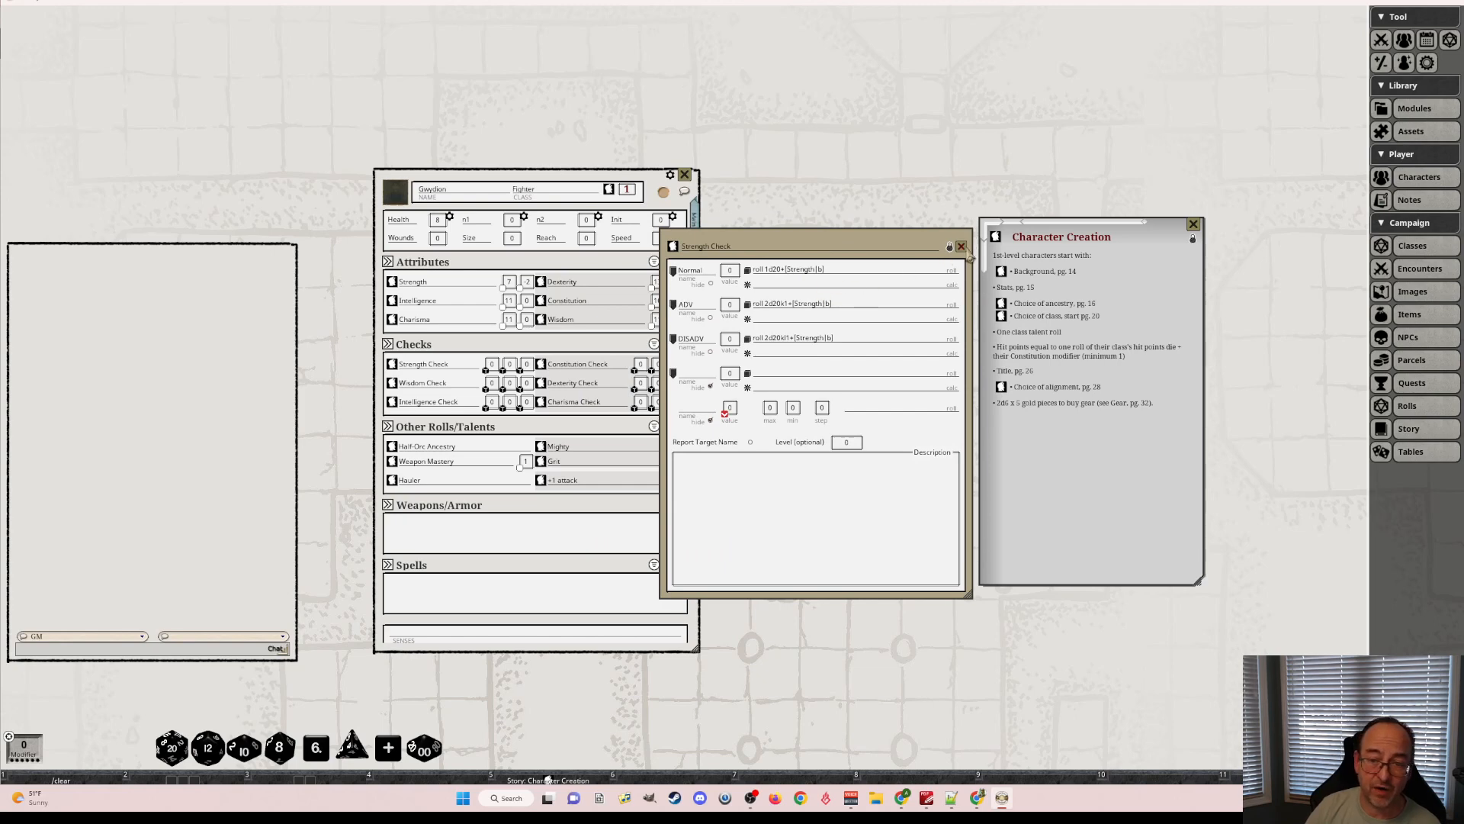
{"action": "left_click", "coordinate": [961, 246]}
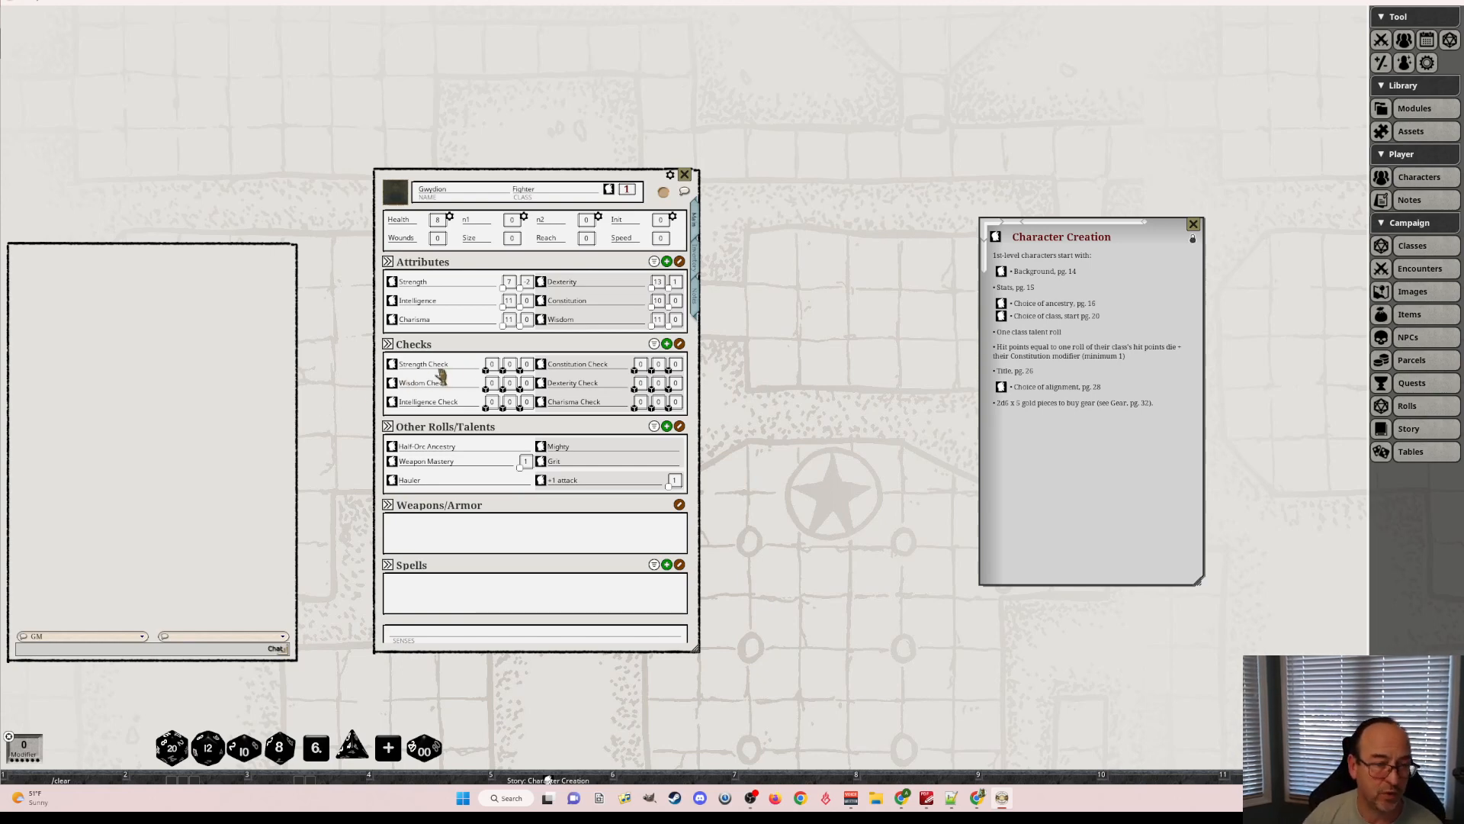
{"action": "double_click", "coordinate": [491, 365]}
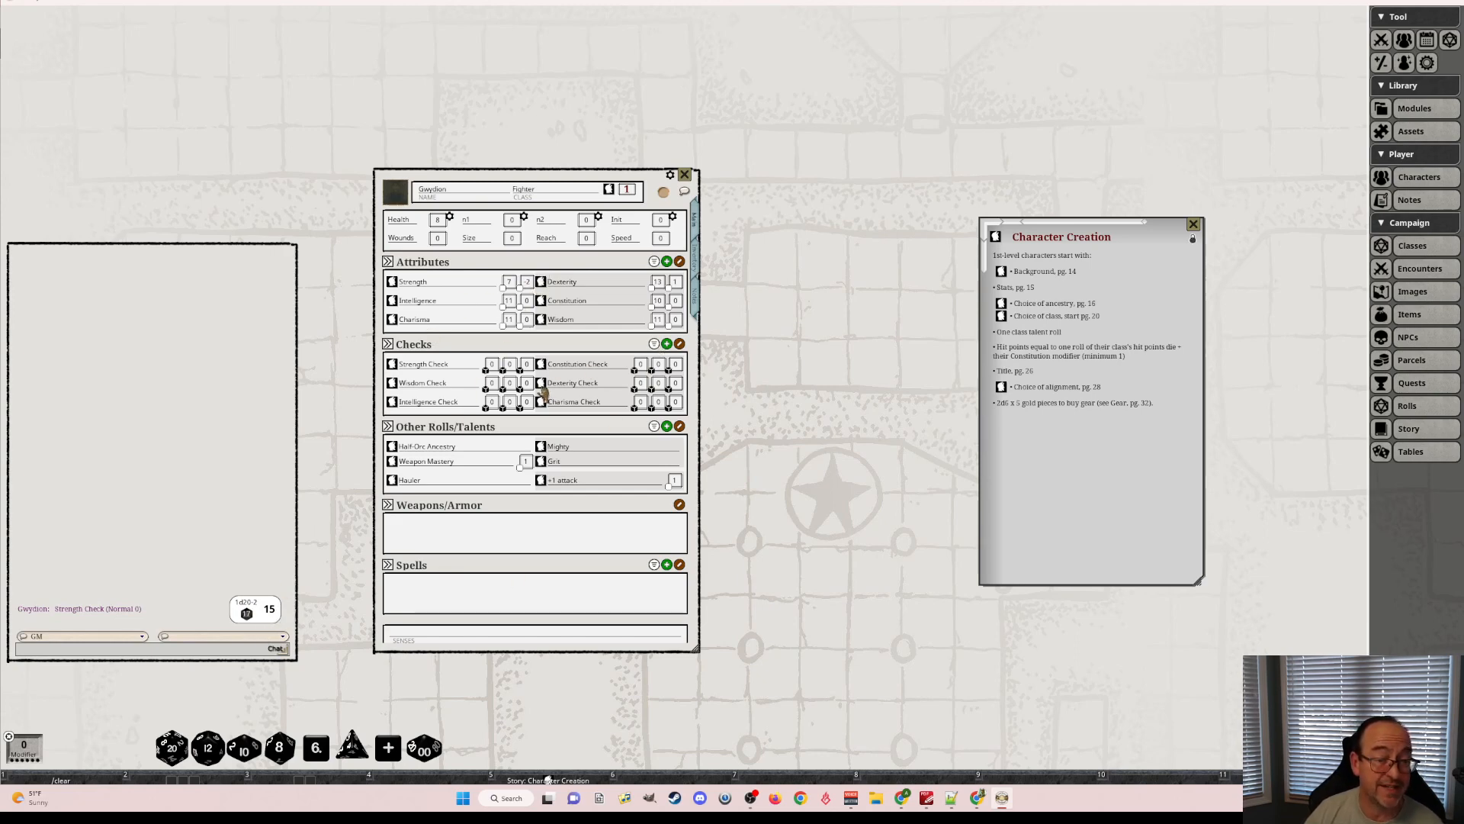
{"action": "double_click", "coordinate": [673, 388]}
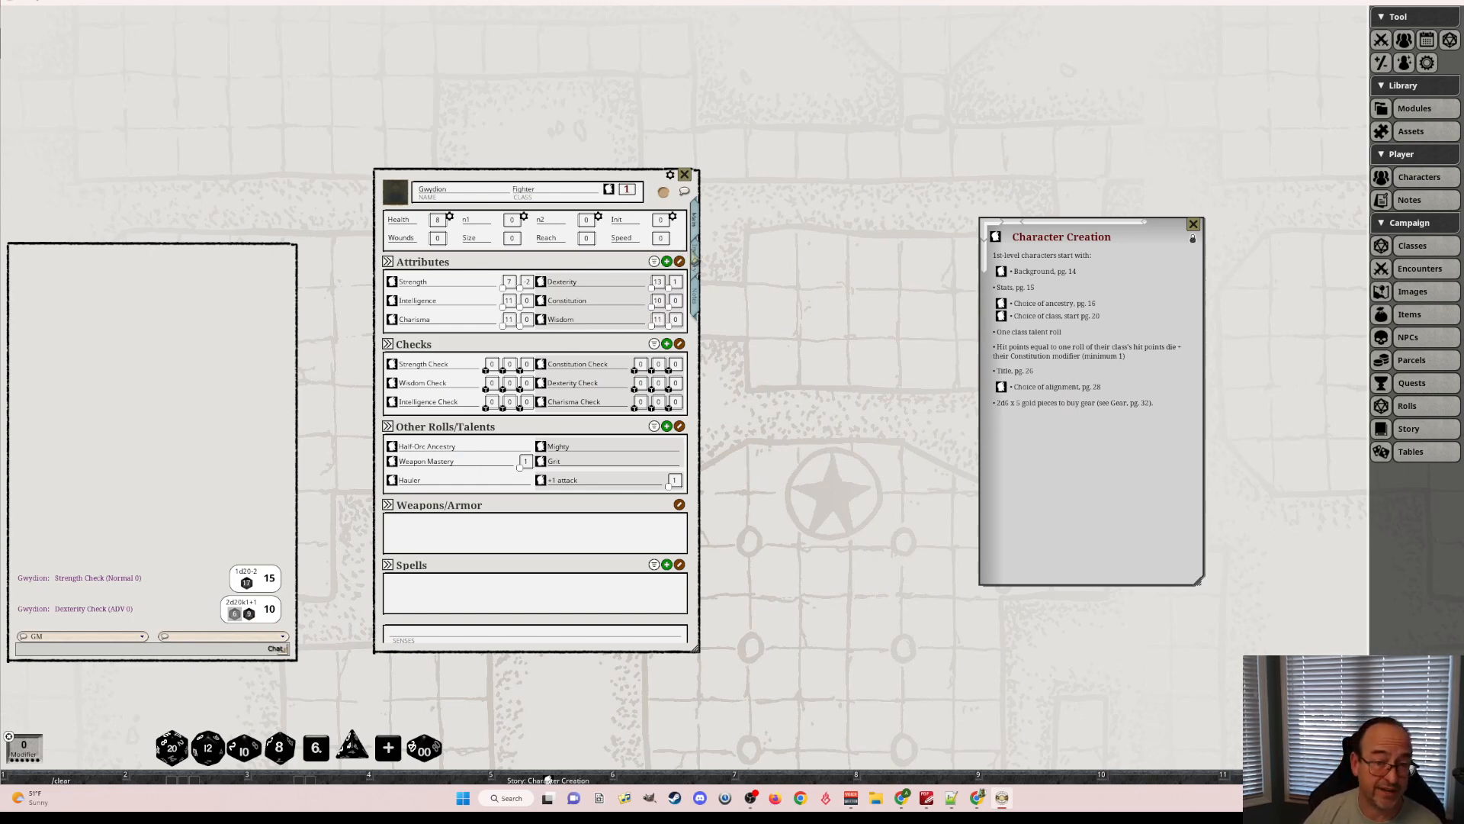
With Character Creation closed and the character's inventory open, browse the Basic Gear items and examine the Crossbow bolts (20) entry.
{"action": "left_click", "coordinate": [1193, 225]}
{"action": "left_click", "coordinate": [695, 260]}
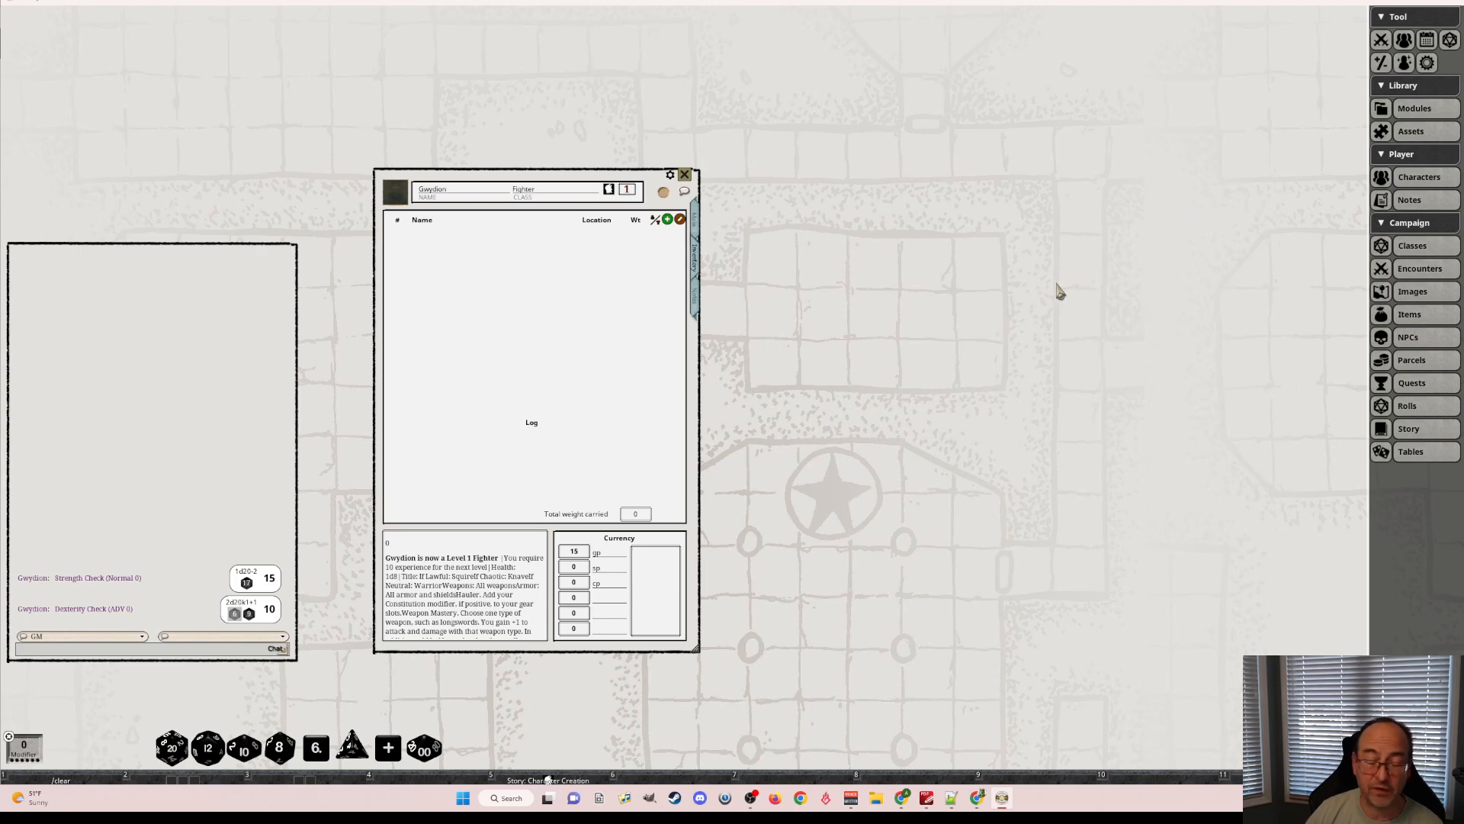
{"action": "left_click", "coordinate": [1414, 292]}
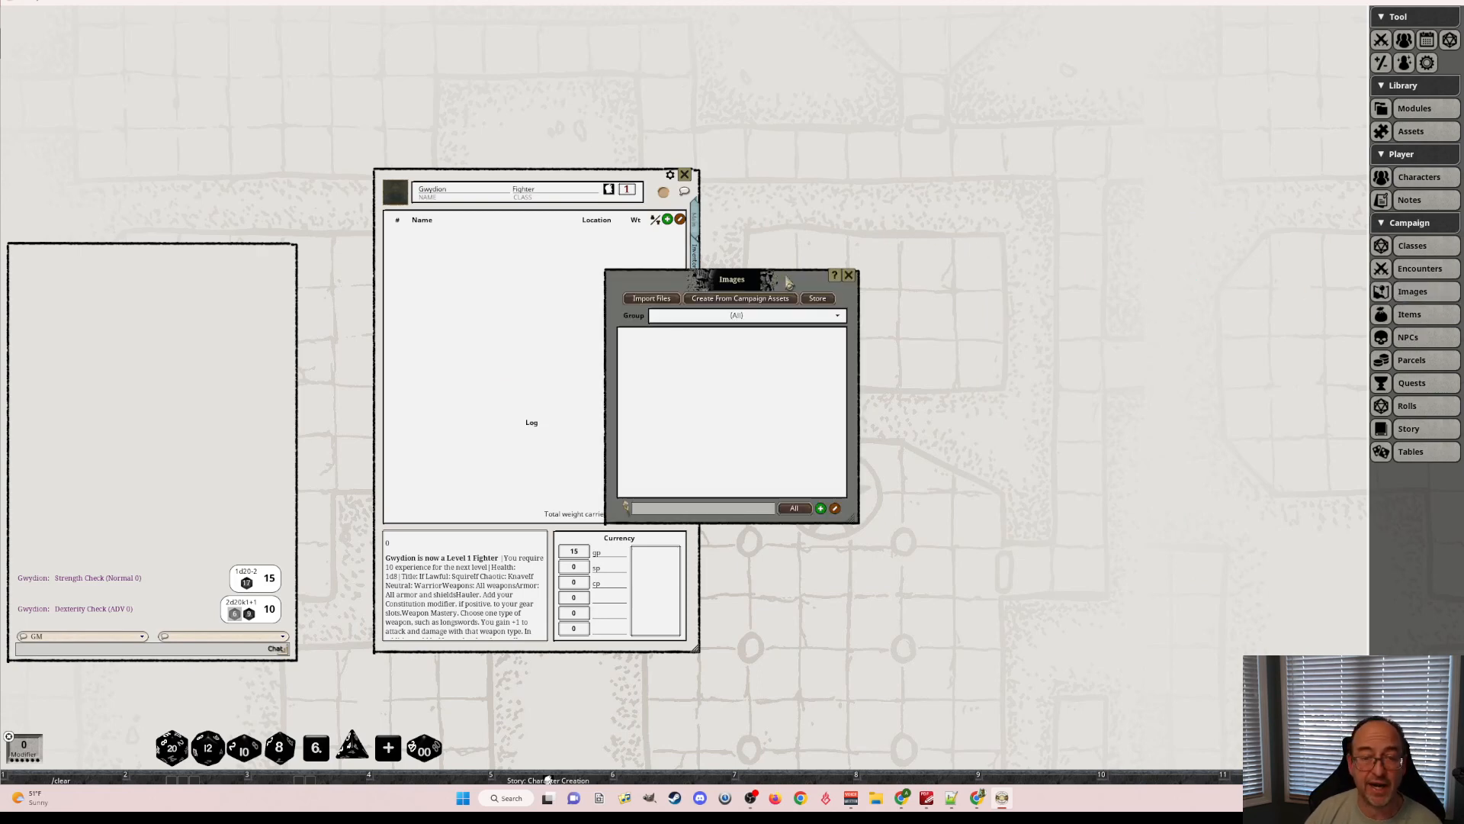
{"action": "left_click", "coordinate": [849, 275]}
{"action": "left_click", "coordinate": [1414, 315]}
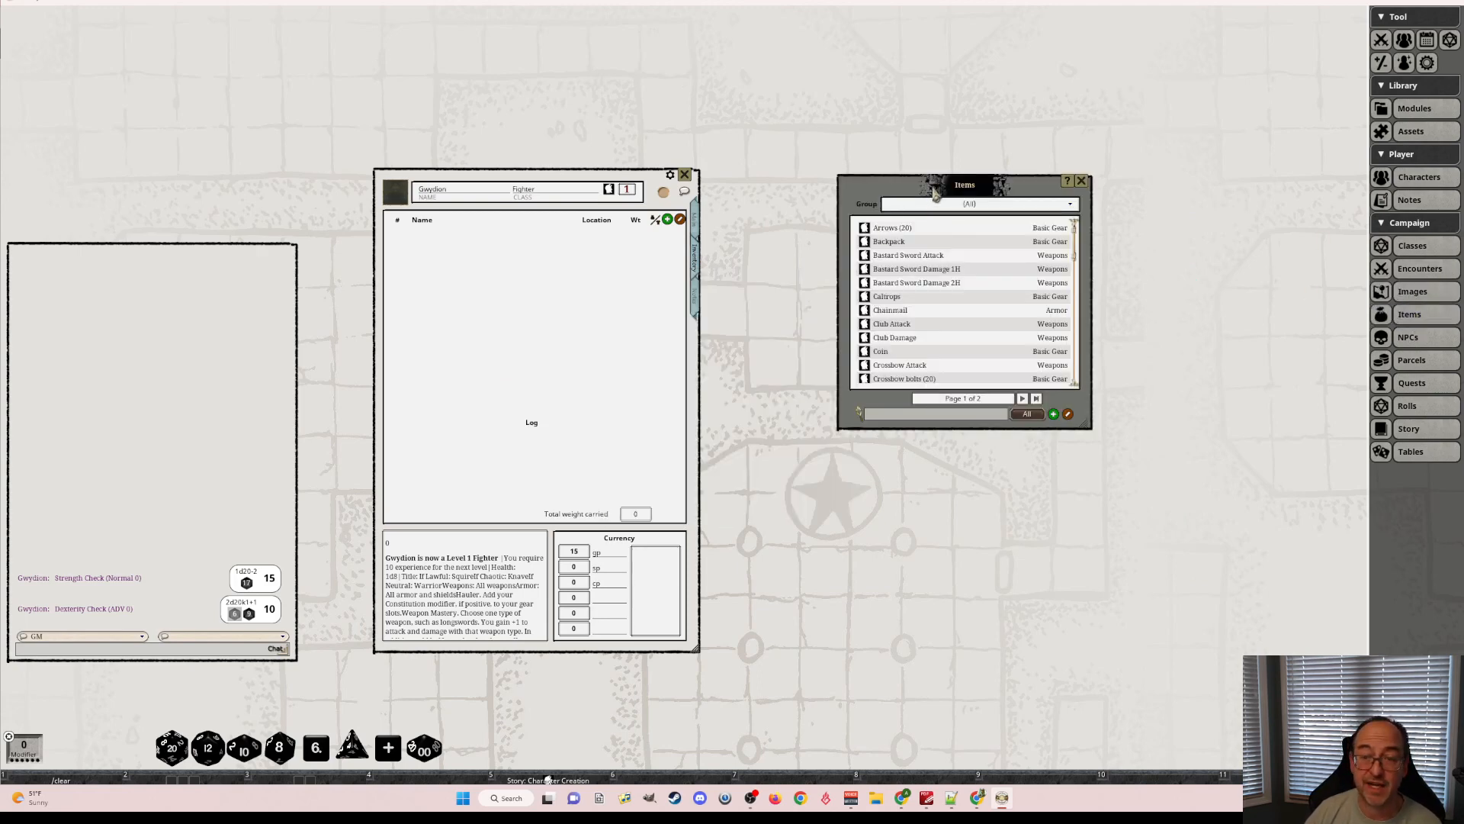
{"action": "left_click_drag", "start_coordinate": [935, 183], "coordinate": [856, 231]}
{"action": "left_click", "coordinate": [881, 254]}
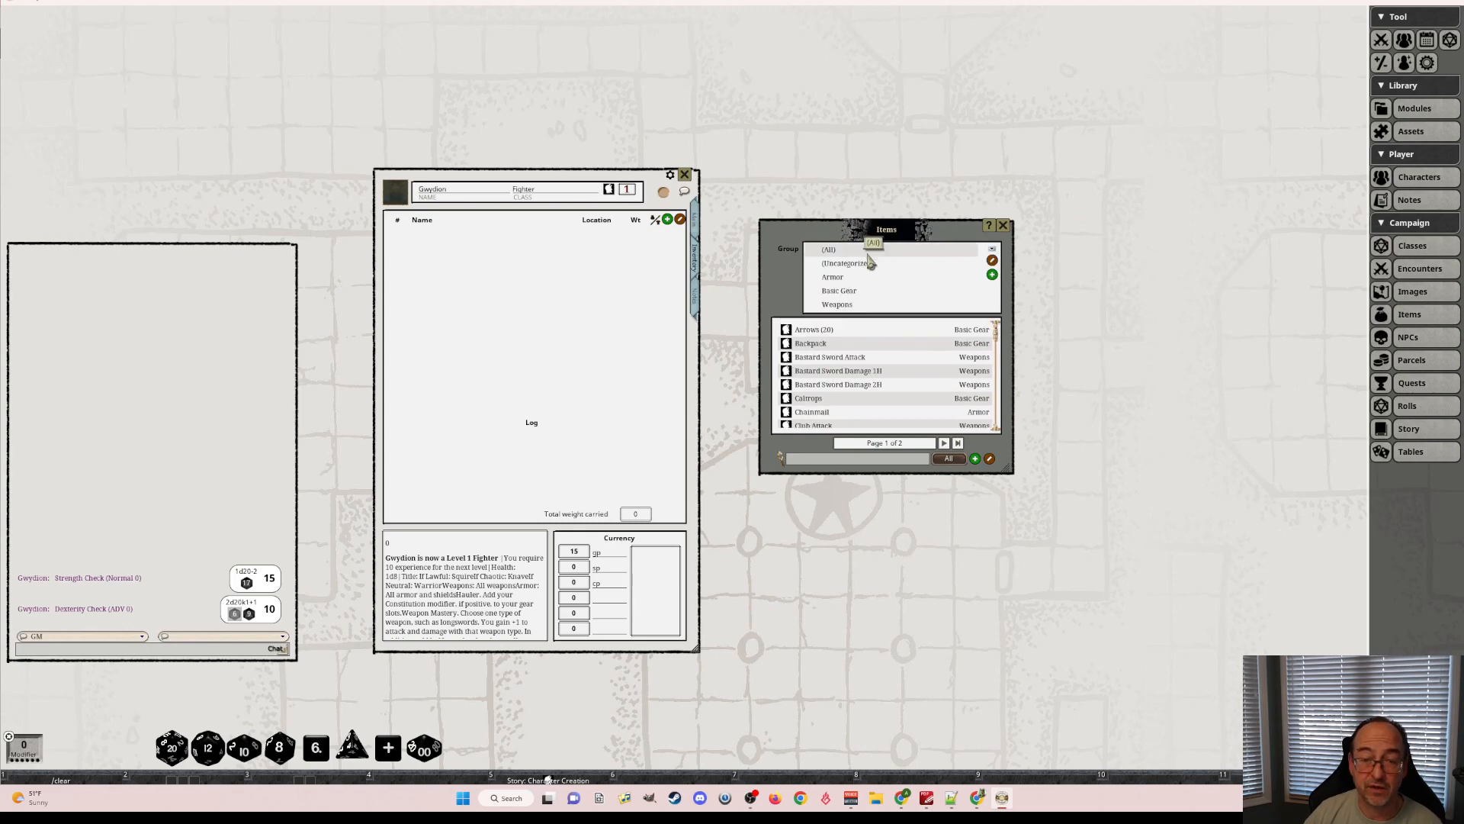
{"action": "left_click", "coordinate": [842, 293]}
{"action": "scroll", "coordinate": [862, 366], "scroll_direction": "down", "scroll_amount": 3}
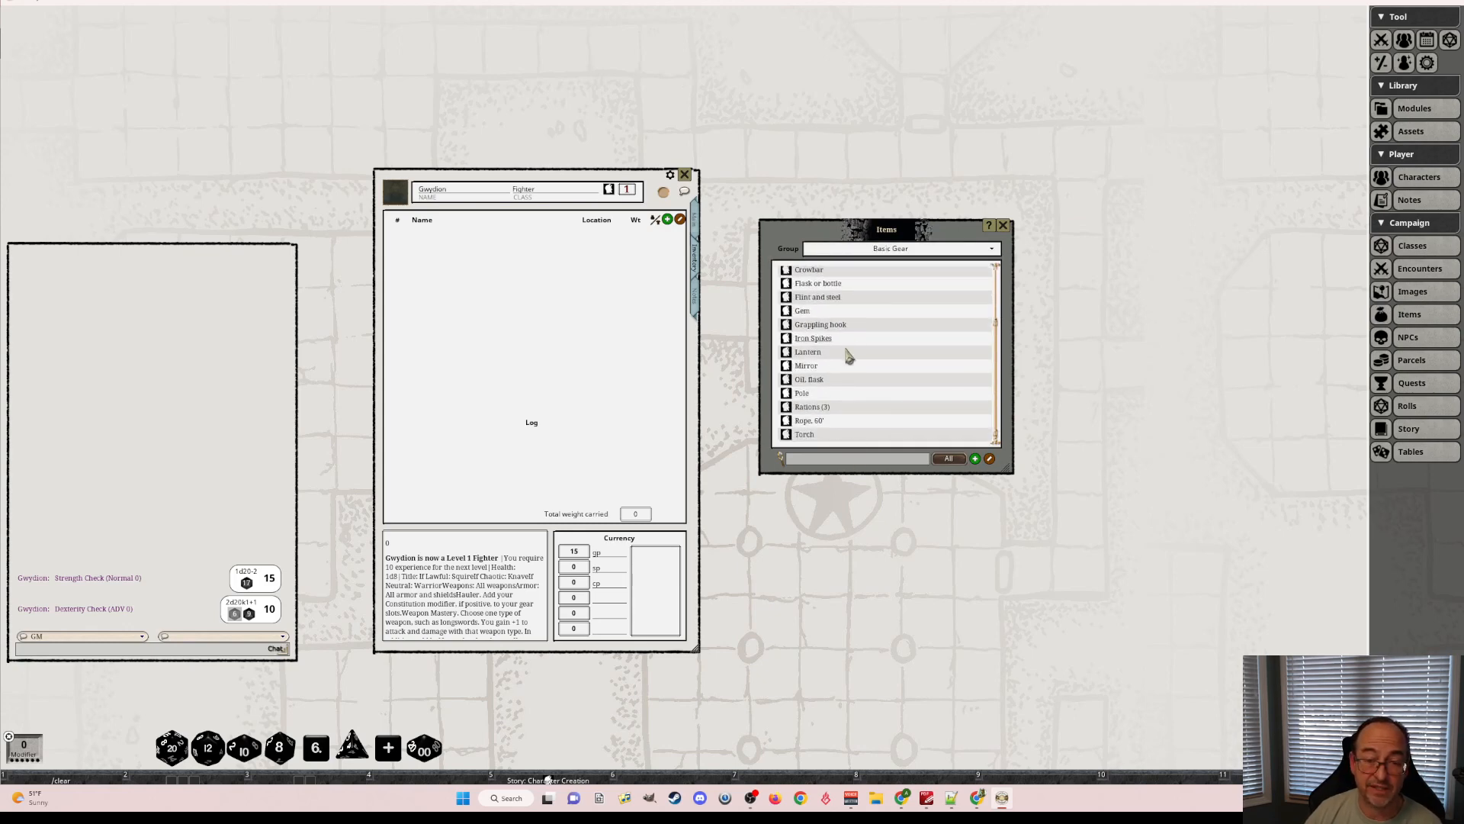
{"action": "scroll", "coordinate": [847, 359], "scroll_direction": "up", "scroll_amount": 3}
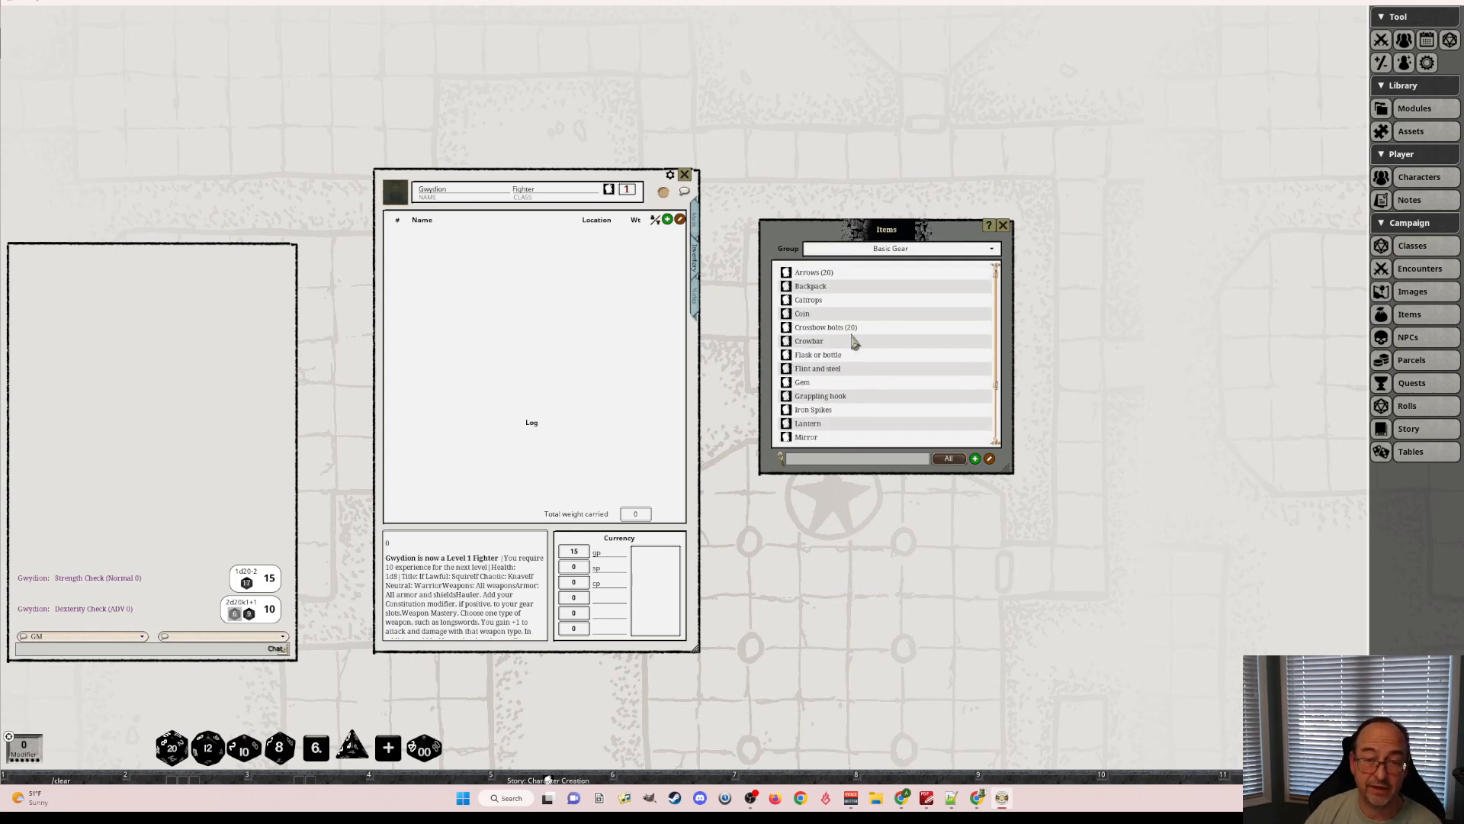
{"action": "left_click", "coordinate": [787, 328]}
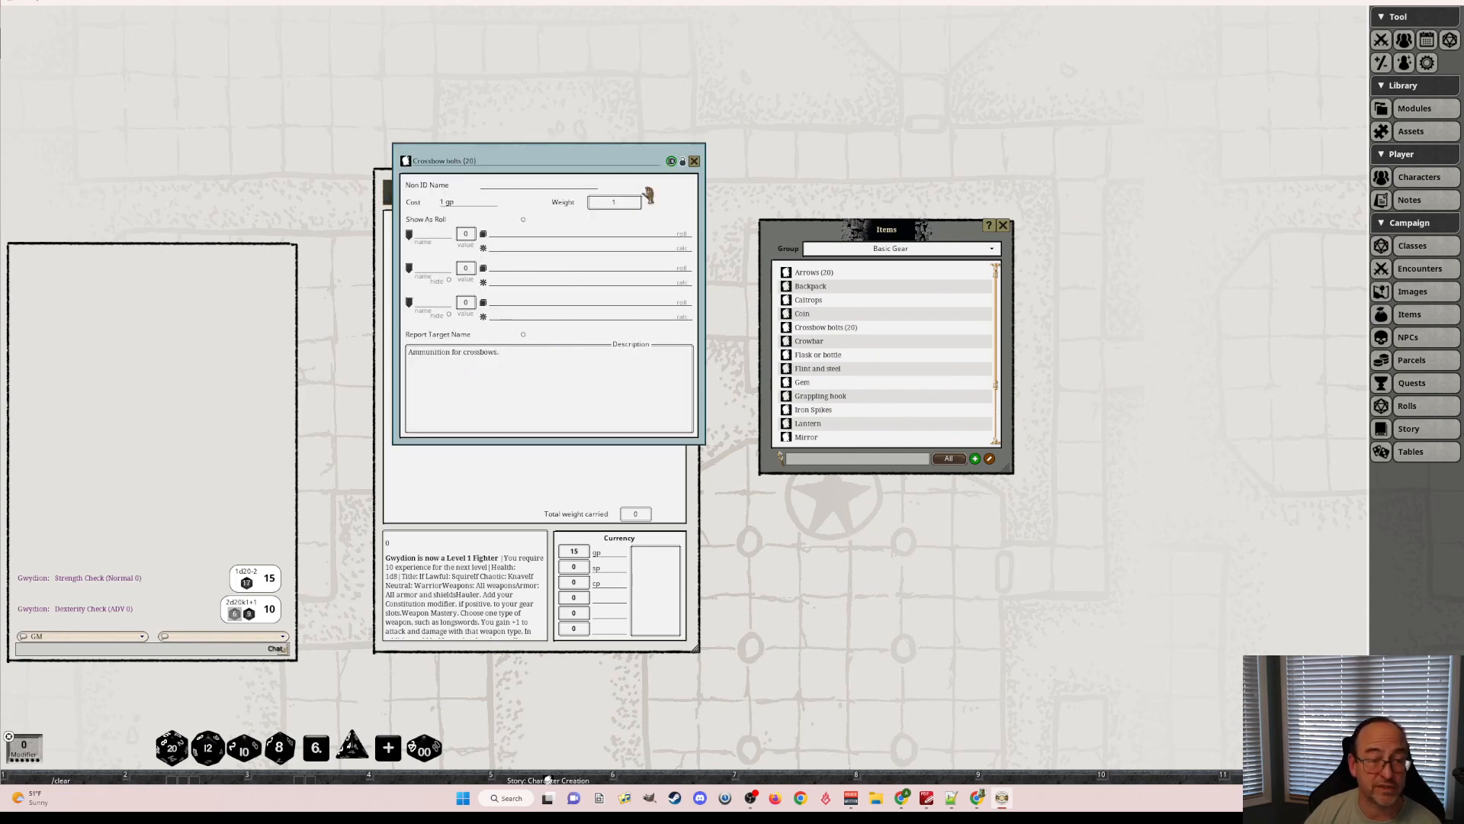
{"action": "left_click", "coordinate": [693, 158]}
Browse the campaign's item list by group, looking through Armor and Weapons.
{"action": "left_click", "coordinate": [906, 251]}
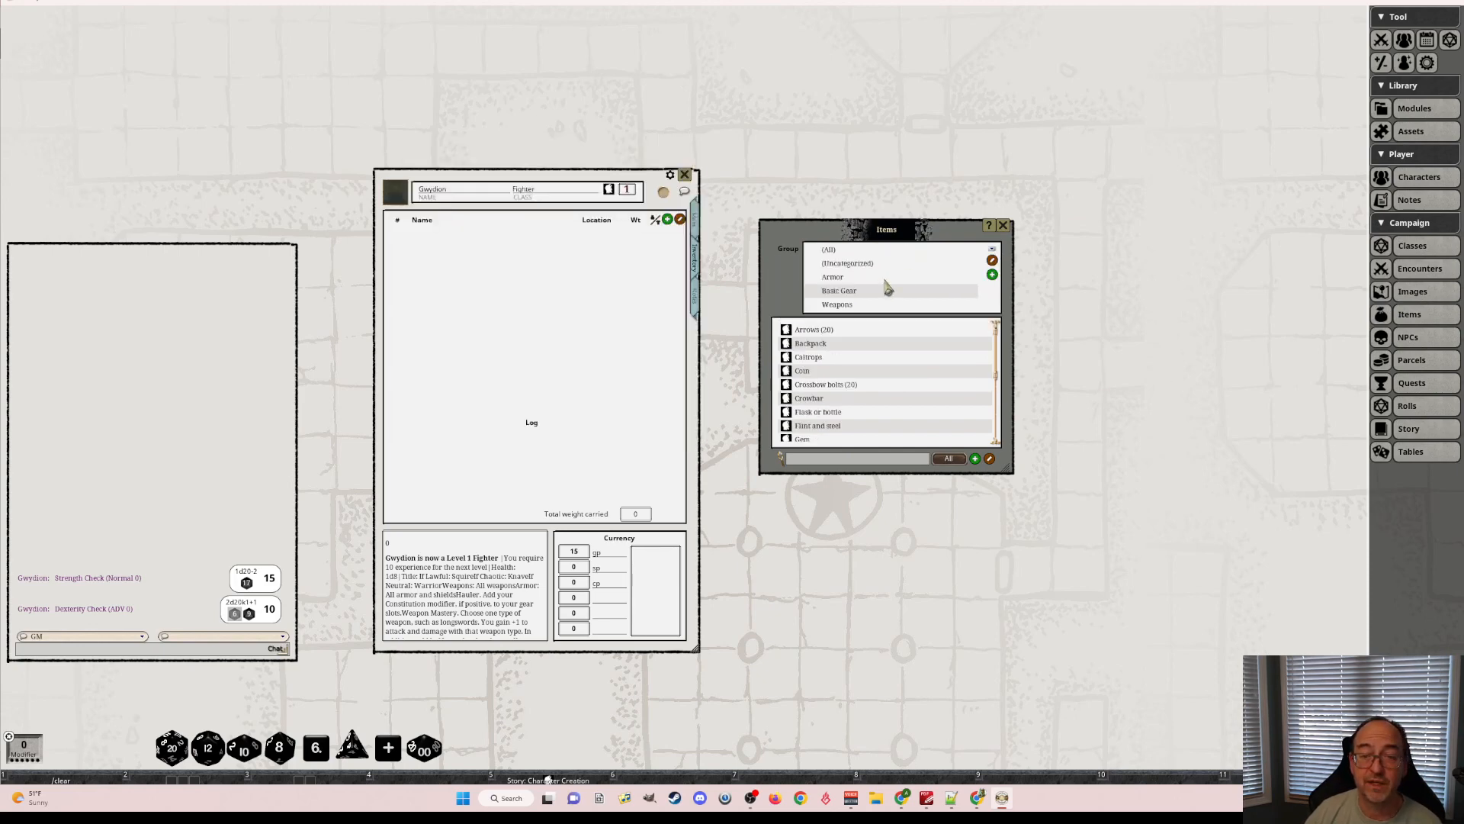
{"action": "left_click", "coordinate": [850, 279]}
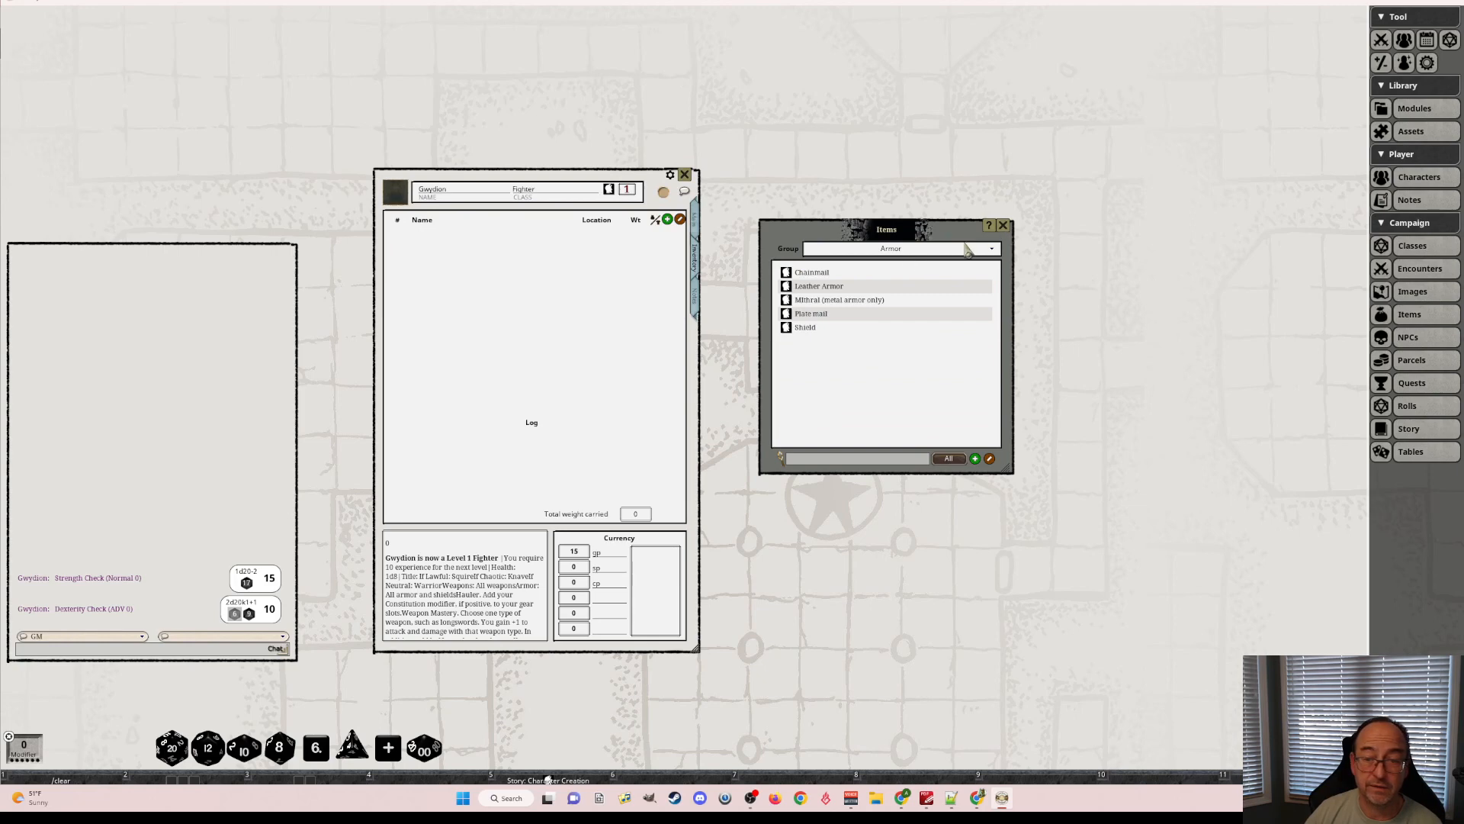
{"action": "left_click", "coordinate": [967, 252]}
{"action": "left_click", "coordinate": [867, 296]}
{"action": "scroll", "coordinate": [864, 409], "scroll_direction": "down", "scroll_amount": 4}
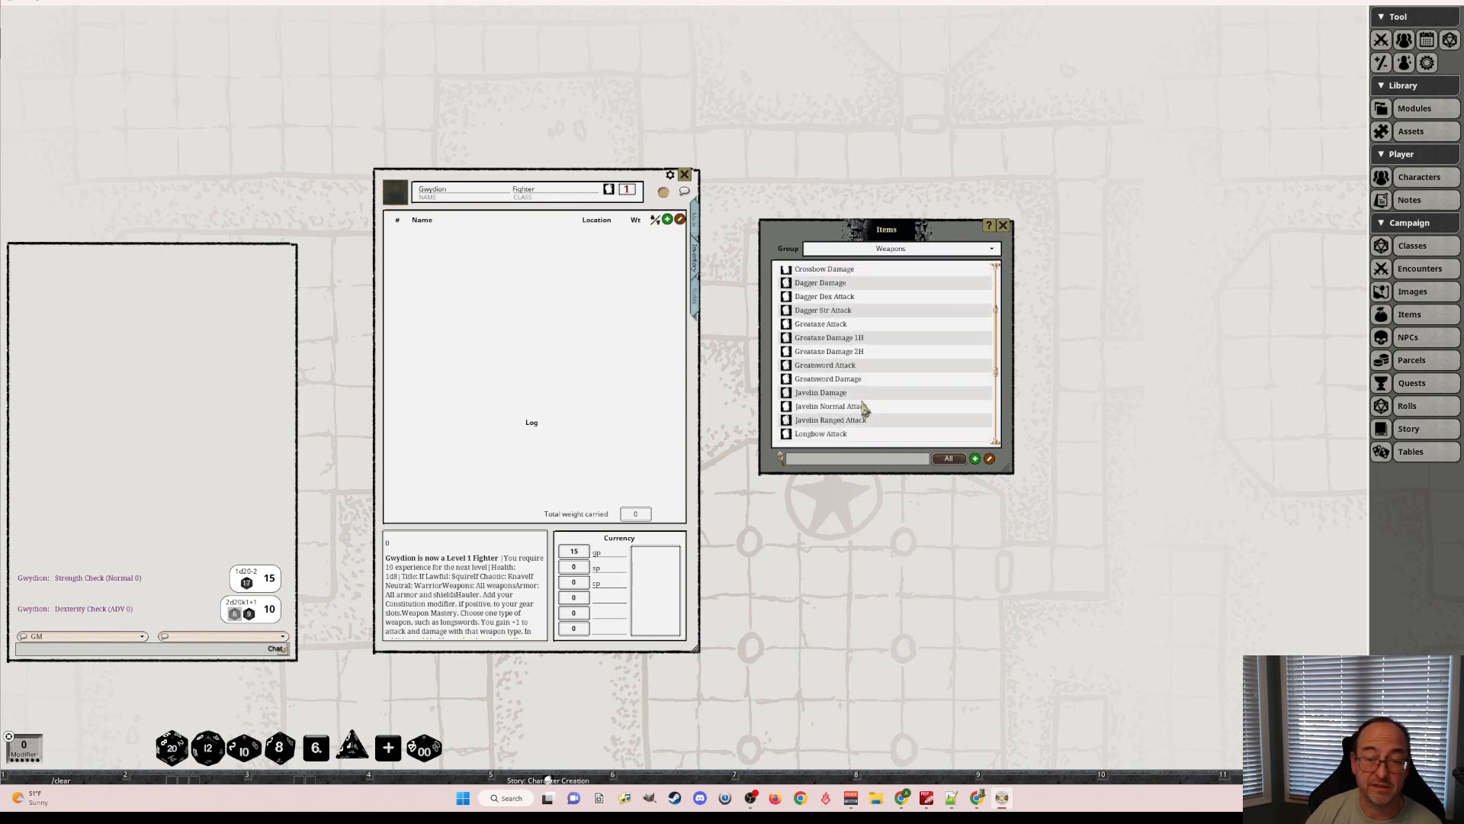
{"action": "scroll", "coordinate": [861, 404], "scroll_direction": "down", "scroll_amount": 3}
{"action": "scroll", "coordinate": [846, 366], "scroll_direction": "up", "scroll_amount": 3}
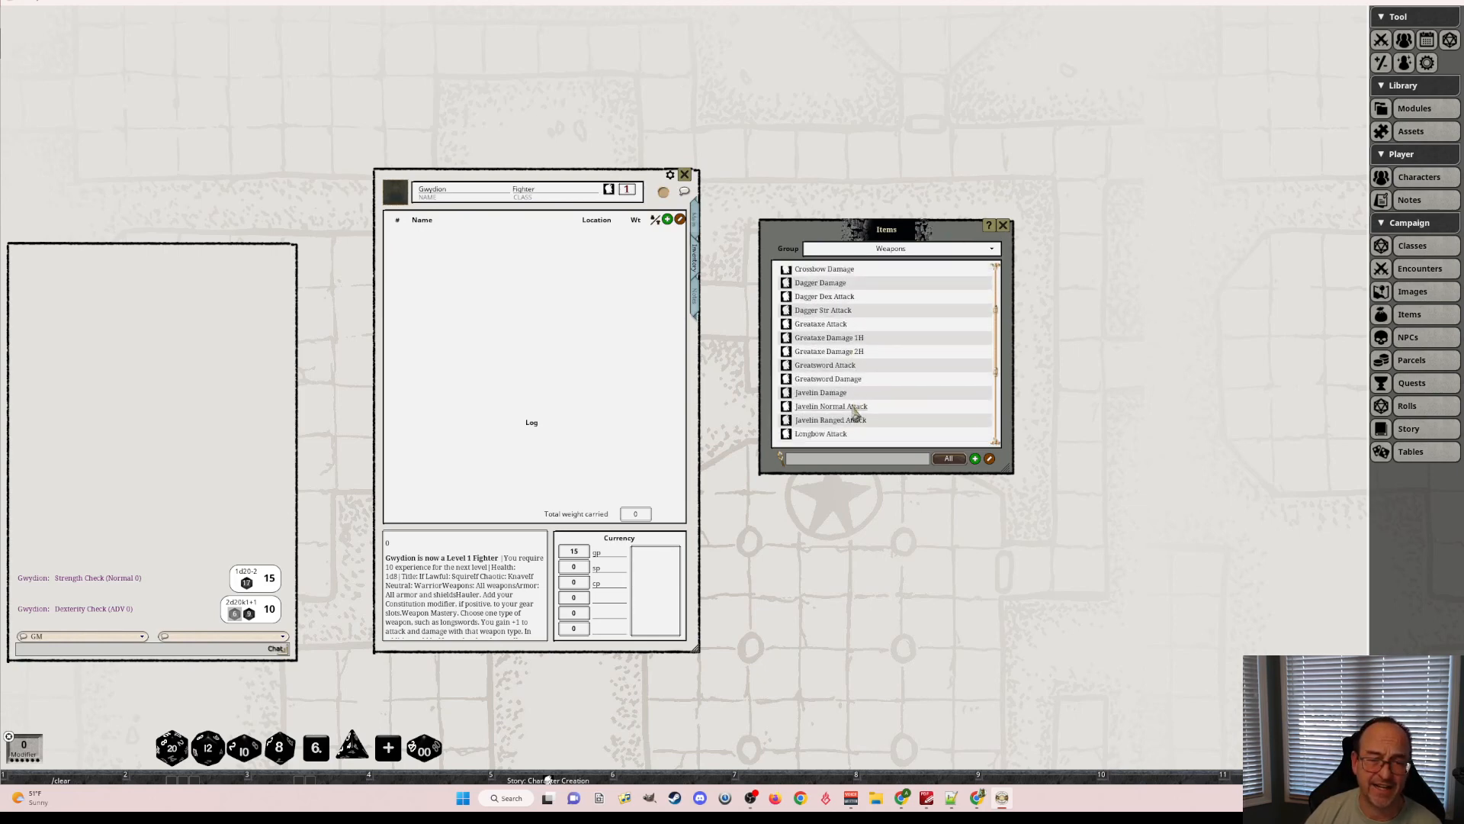
{"action": "scroll", "coordinate": [861, 343], "scroll_direction": "up", "scroll_amount": 4}
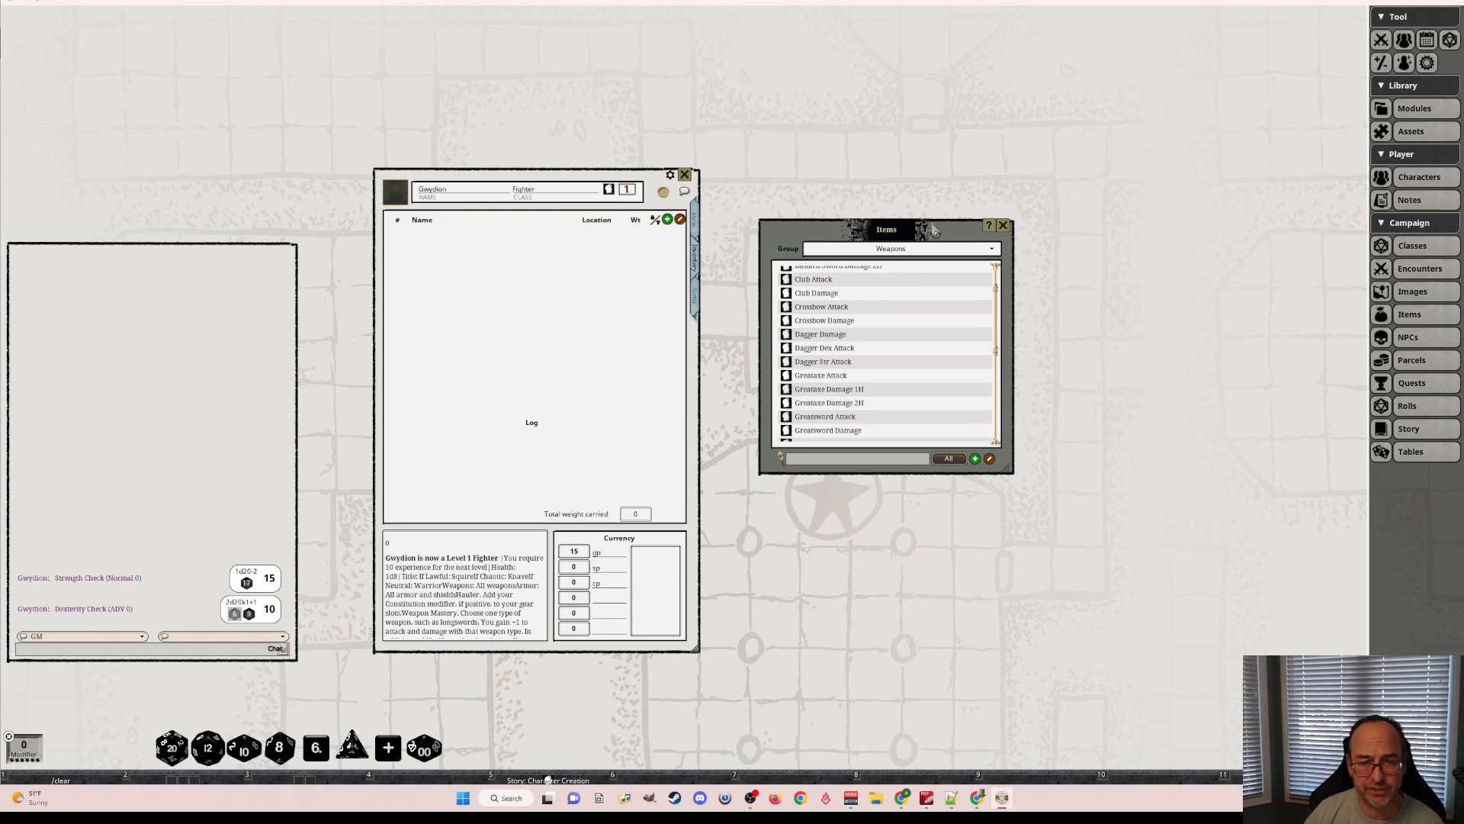
Add the Crawling Kit parcel to the character's inventory and set the remaining gold to 8 gp.
{"action": "left_click", "coordinate": [1417, 363]}
{"action": "left_click_drag", "start_coordinate": [849, 317], "coordinate": [1197, 228]}
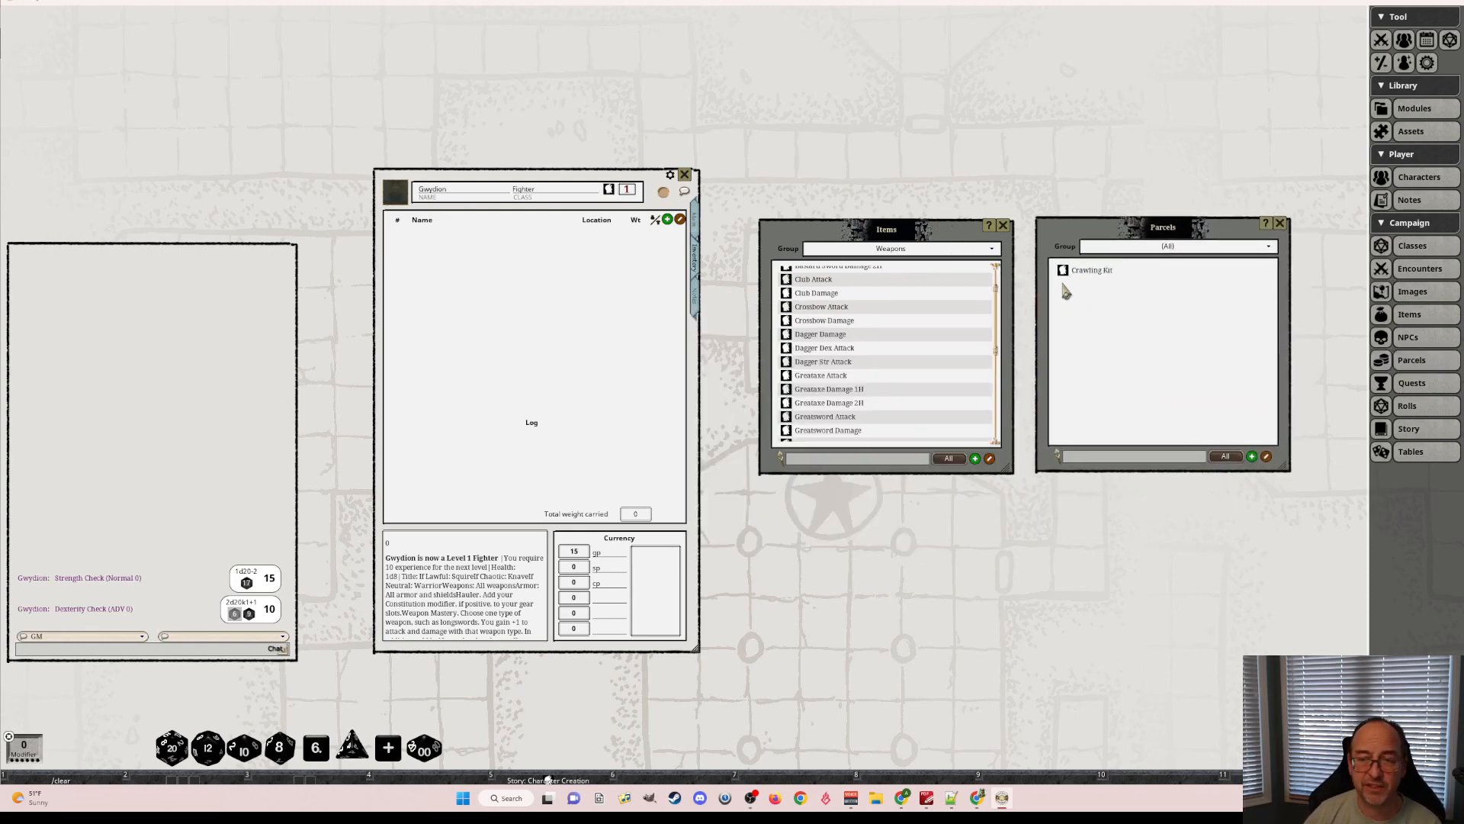
{"action": "left_click", "coordinate": [1063, 272]}
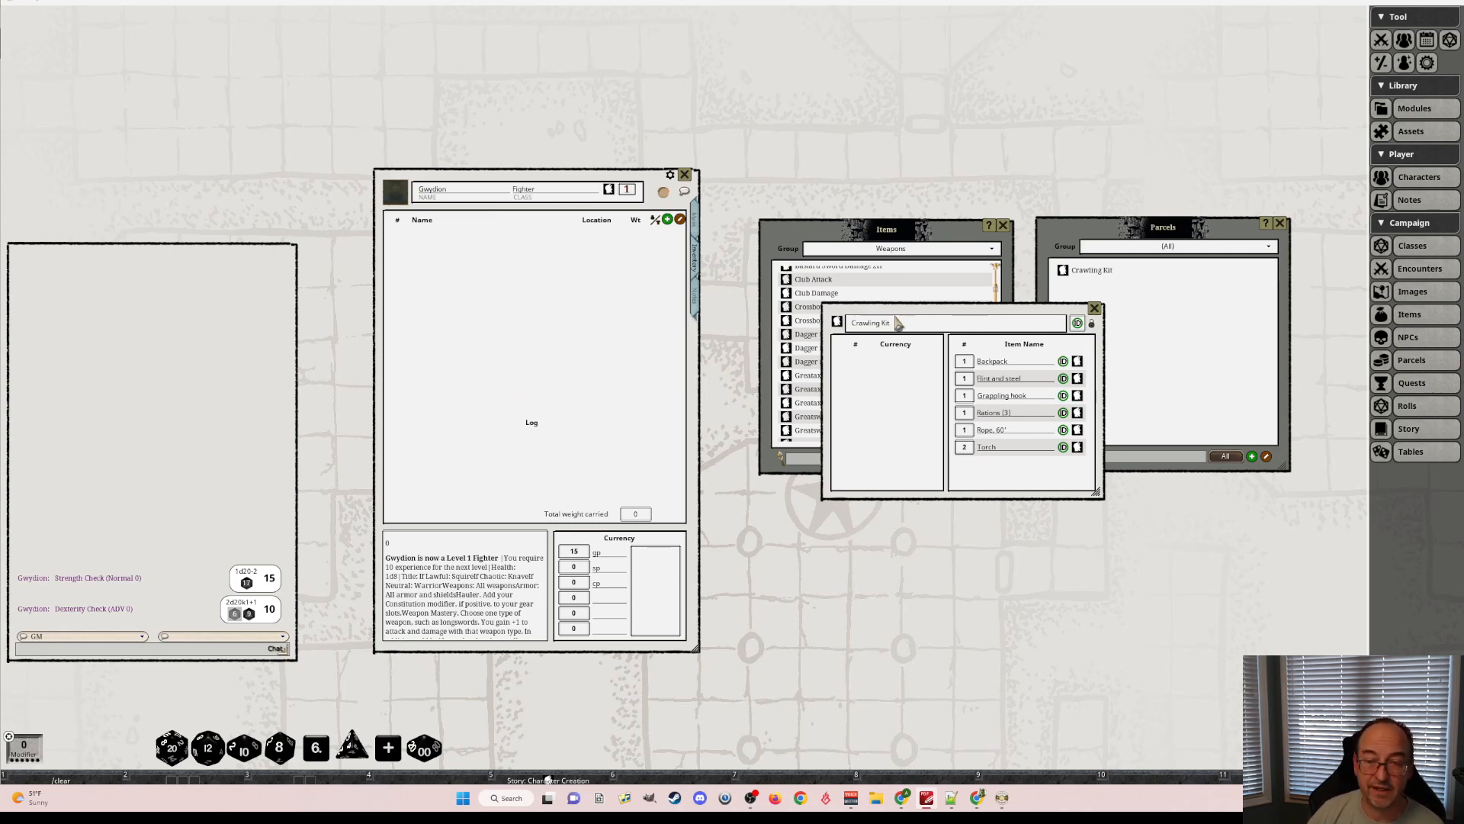
{"action": "left_click_drag", "start_coordinate": [906, 341], "coordinate": [953, 455]}
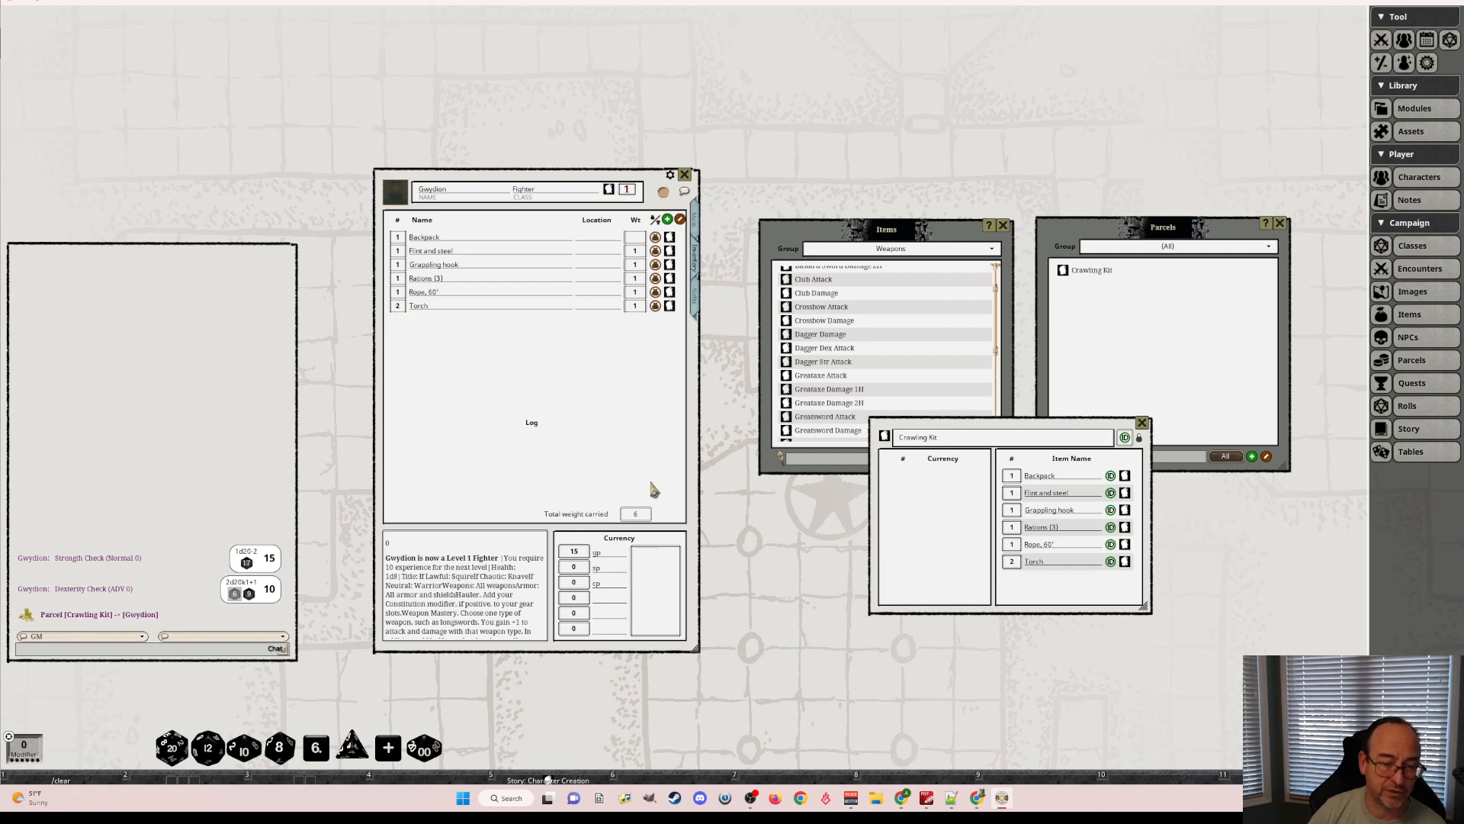
{"action": "left_click", "coordinate": [1143, 423]}
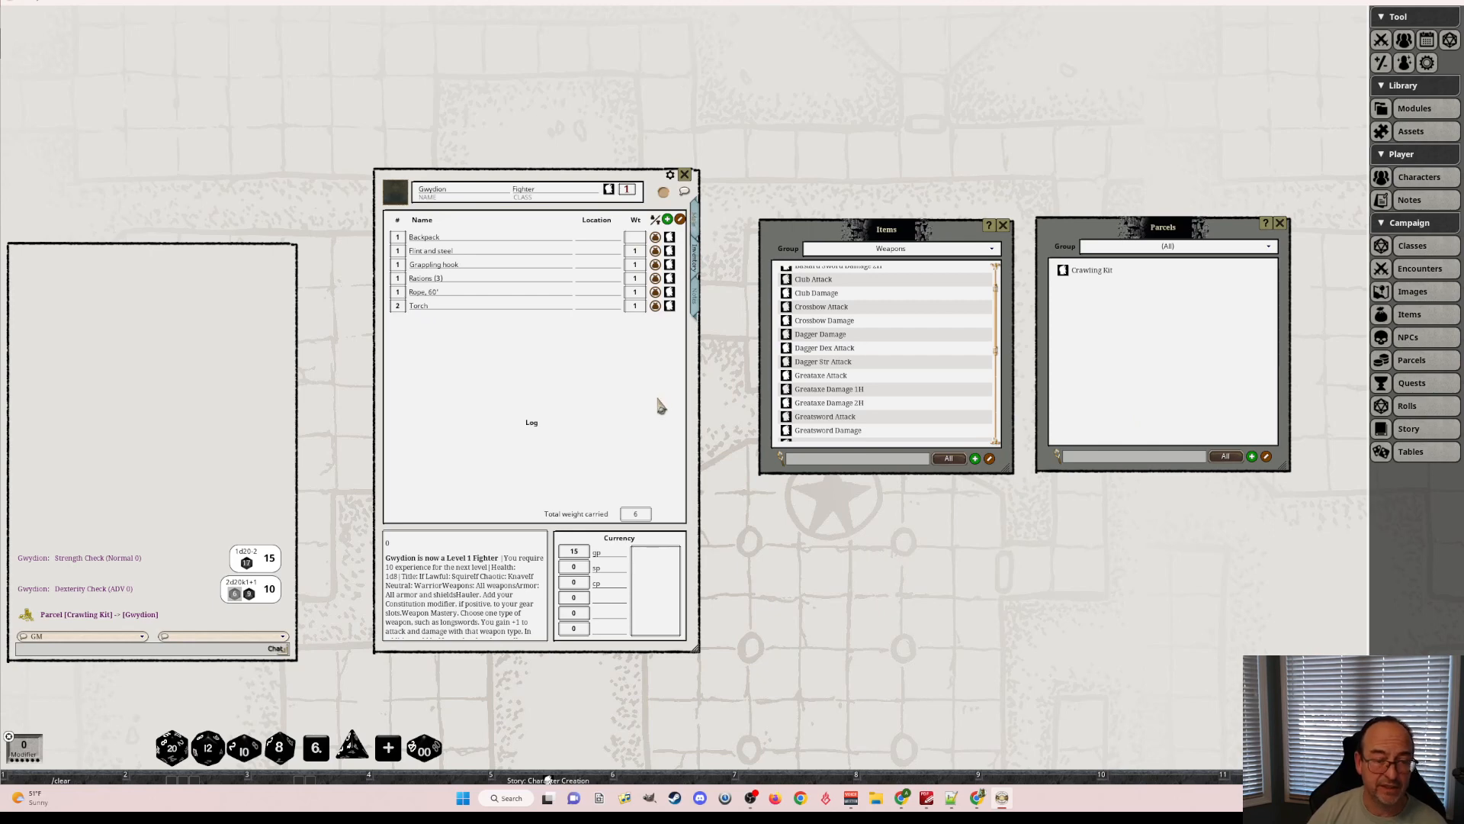
{"action": "scroll", "coordinate": [581, 553], "scroll_direction": "down", "scroll_amount": 1}
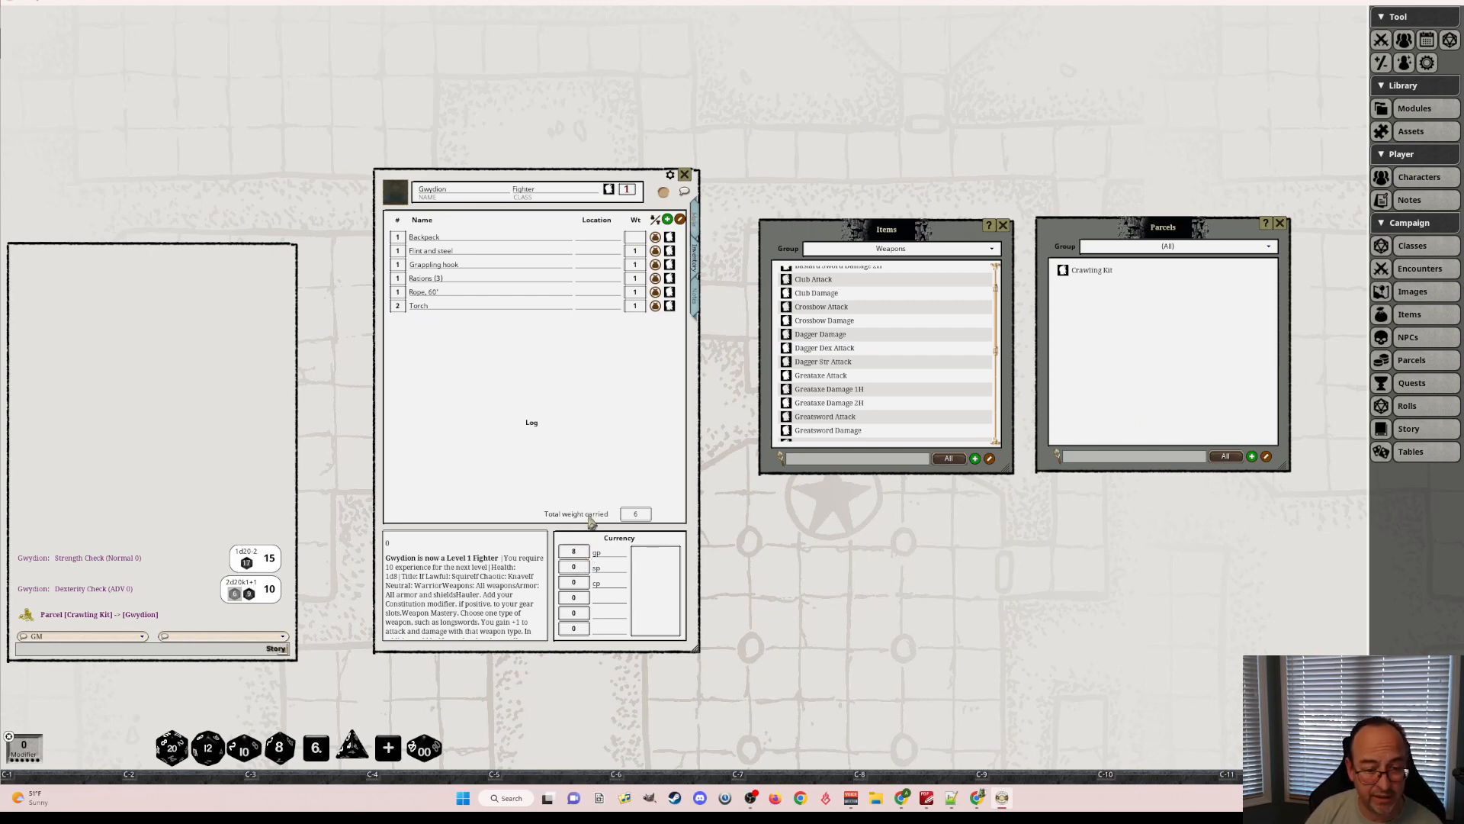
Return to the character's main page and examine the cost, weight and attack formulas of the Dagger Dex Attack item.
{"action": "scroll", "coordinate": [966, 271], "scroll_direction": "up", "scroll_amount": 1}
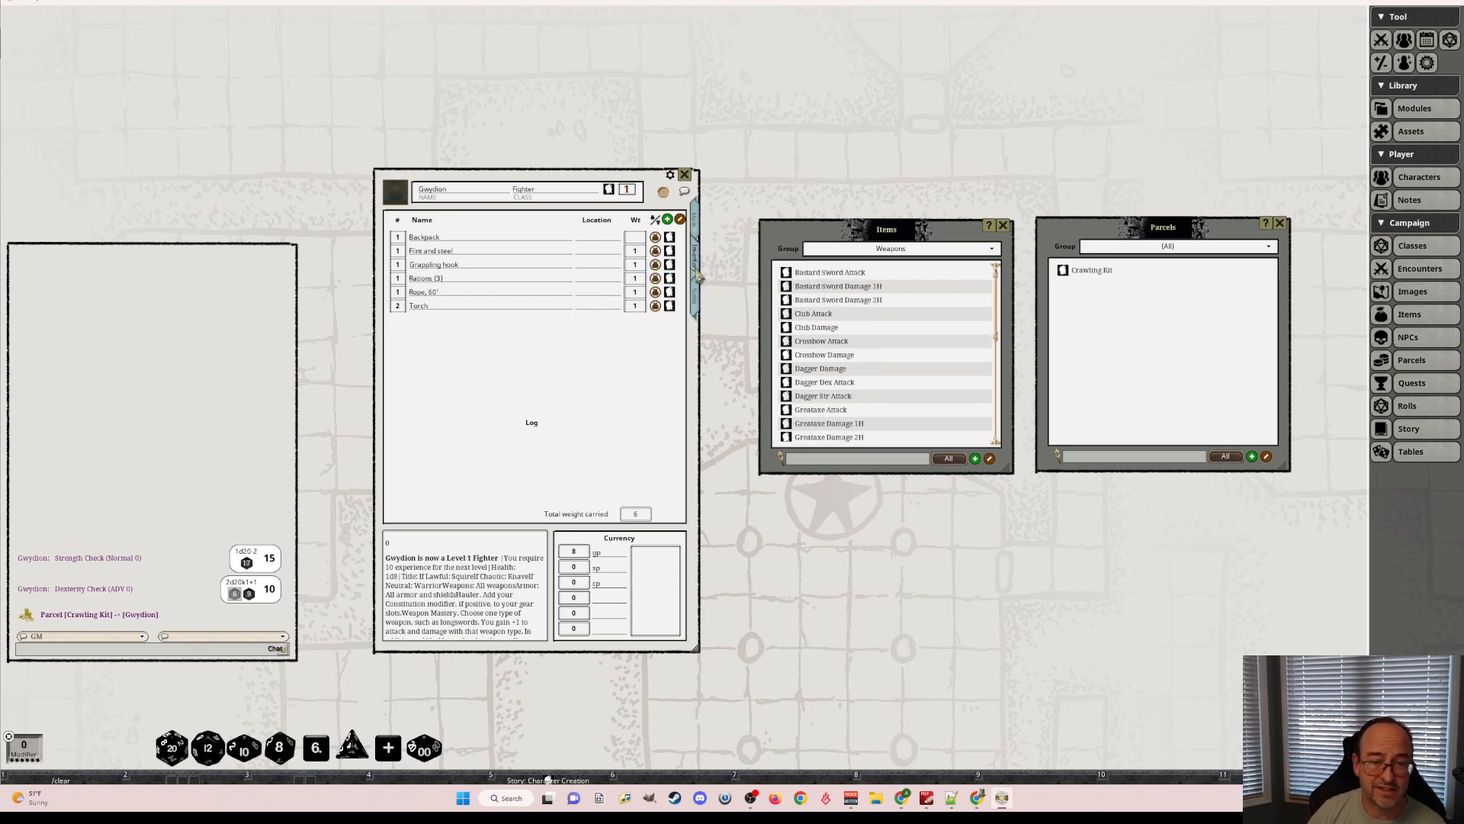
{"action": "left_click", "coordinate": [697, 220]}
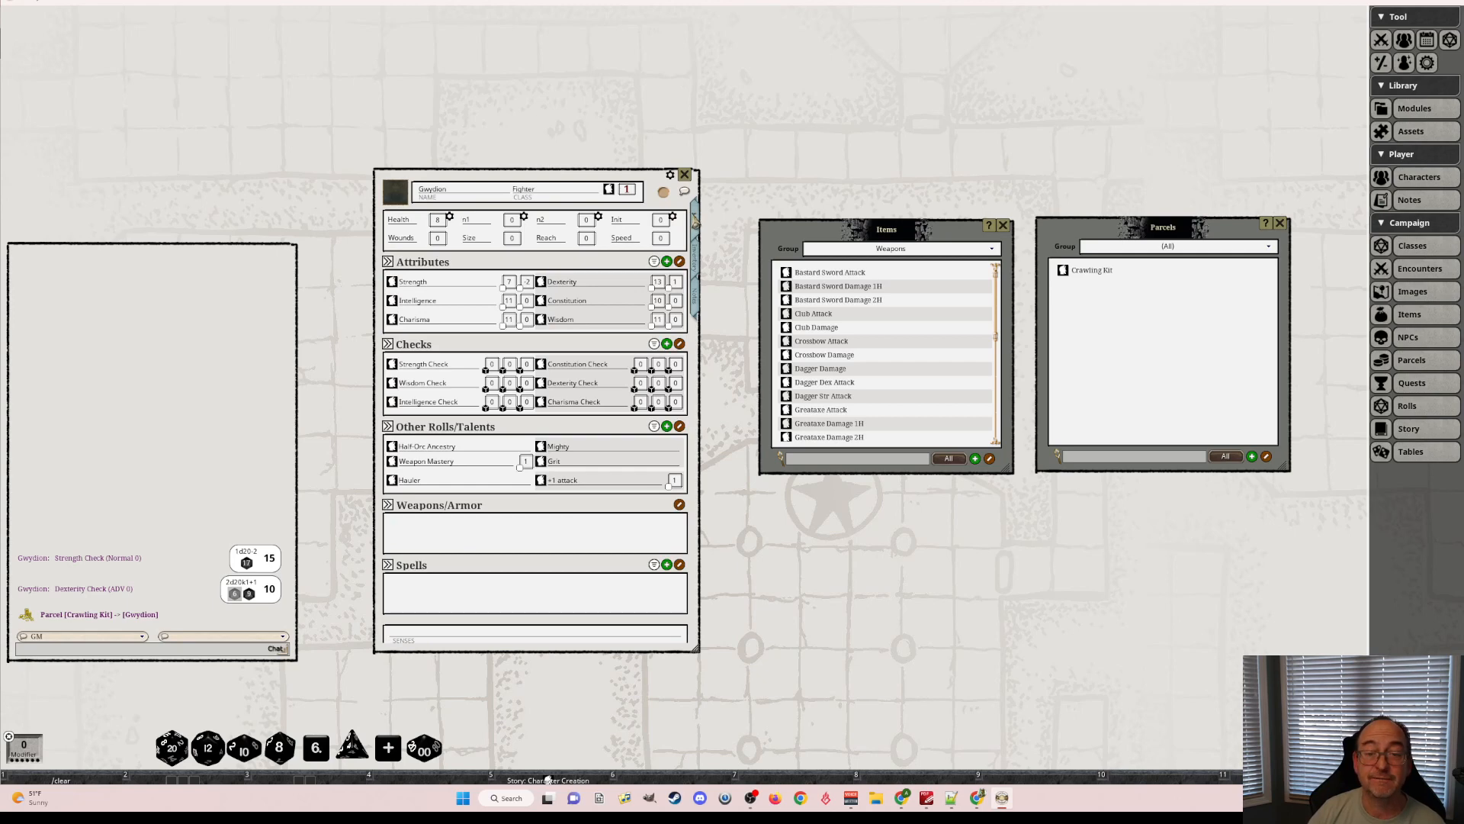
{"action": "left_click", "coordinate": [786, 382]}
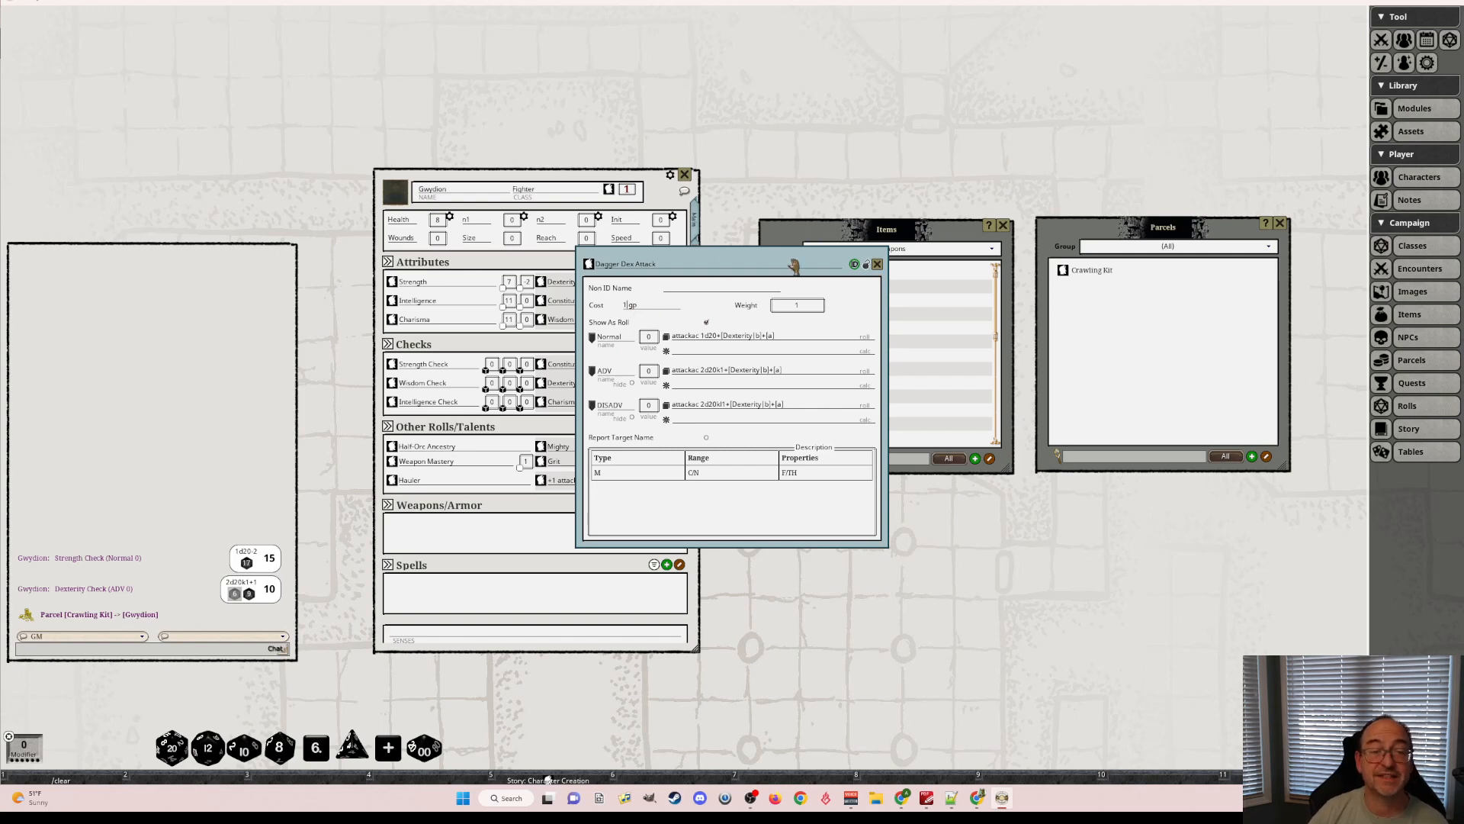
{"action": "left_click", "coordinate": [877, 264]}
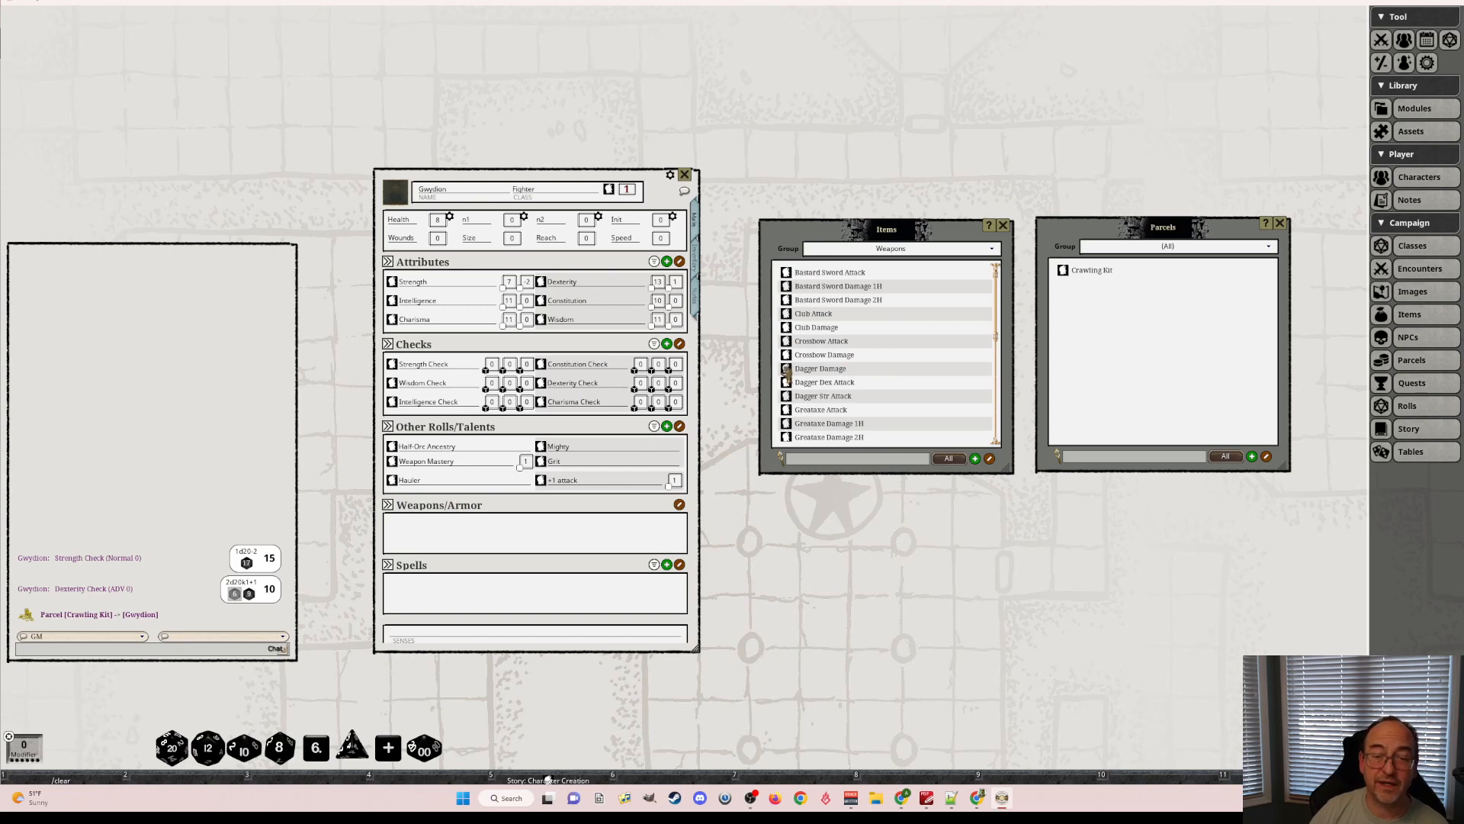
Add the Dagger Damage item to the Weapons/Armor section on the character's main page.
{"action": "left_click", "coordinate": [698, 261]}
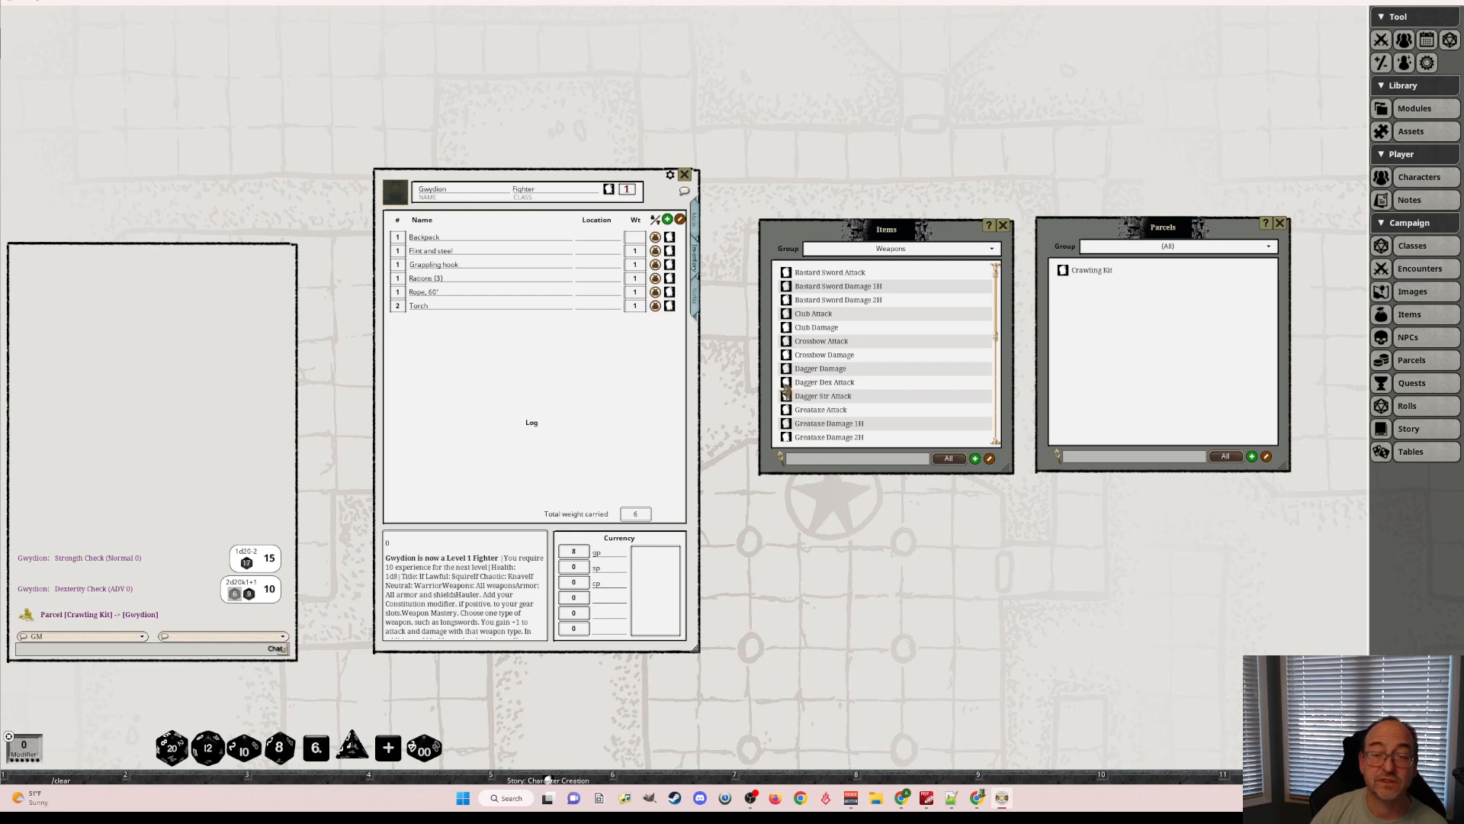
{"action": "left_click", "coordinate": [697, 221]}
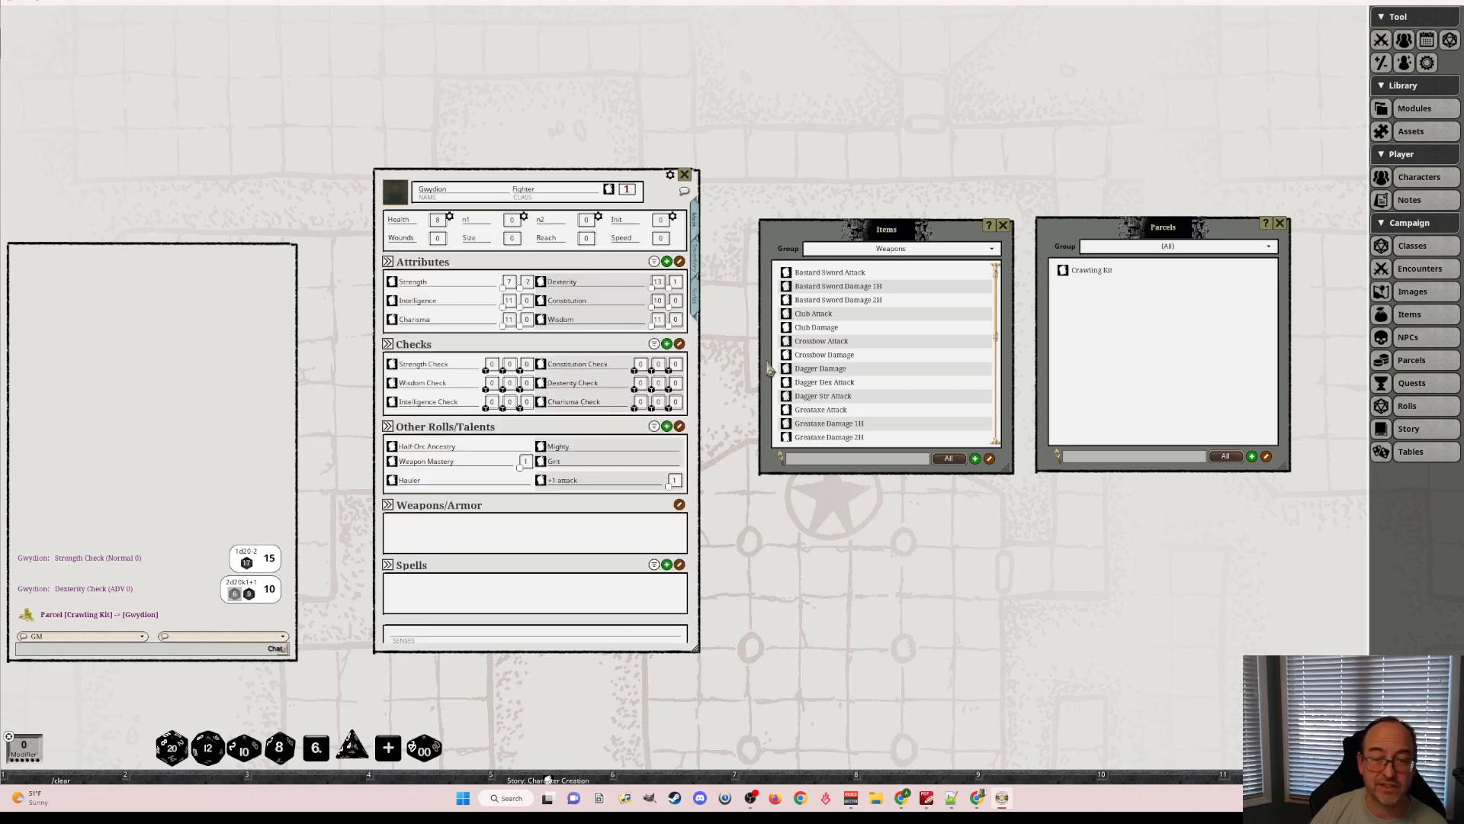
{"action": "left_click_drag", "start_coordinate": [787, 370], "coordinate": [511, 530]}
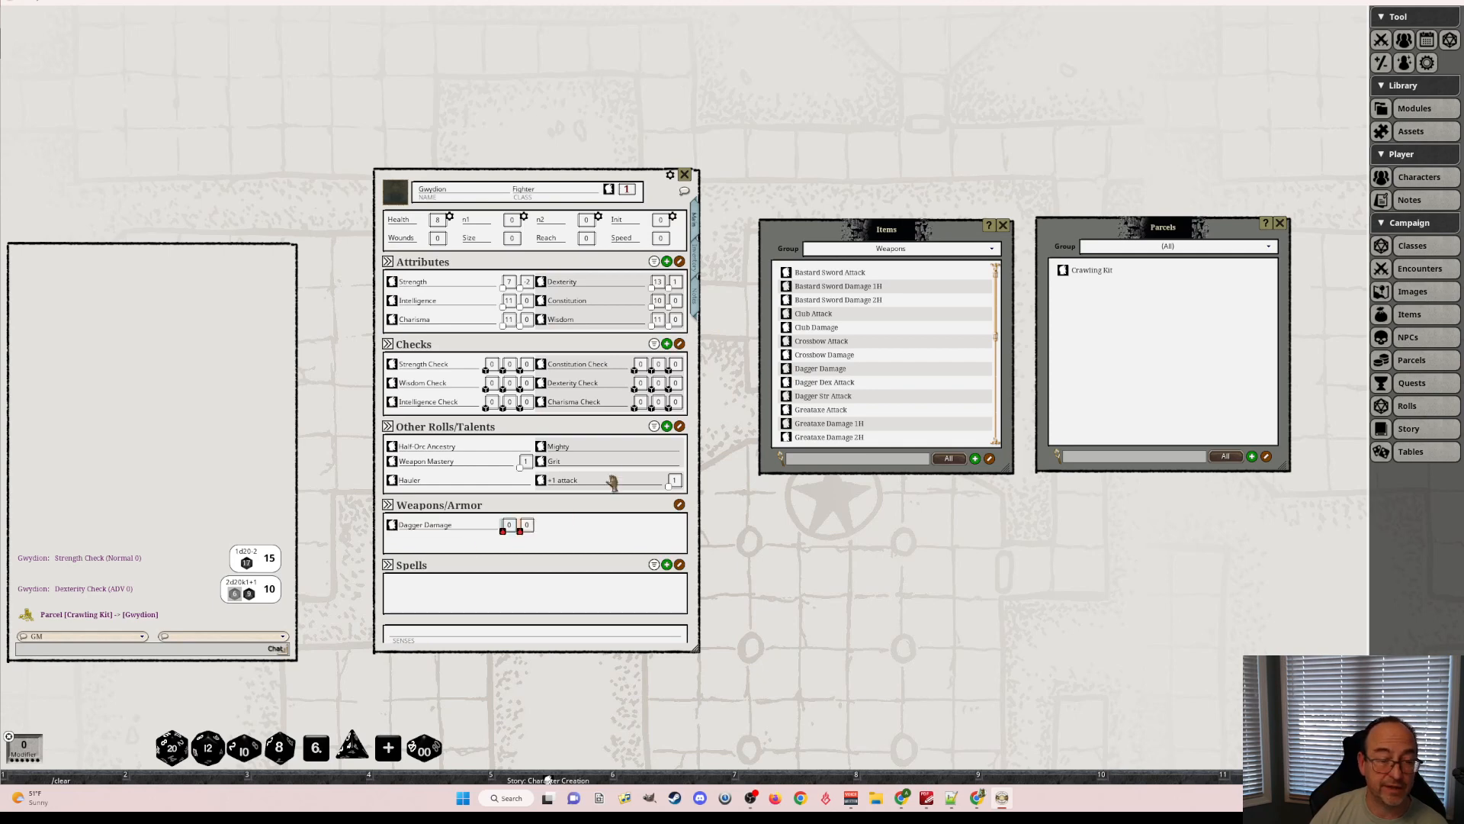
Add the Dagger Dex Attack and Dagger Str Attack items to the character's Weapons/Armor section.
{"action": "left_click_drag", "start_coordinate": [788, 388], "coordinate": [549, 528]}
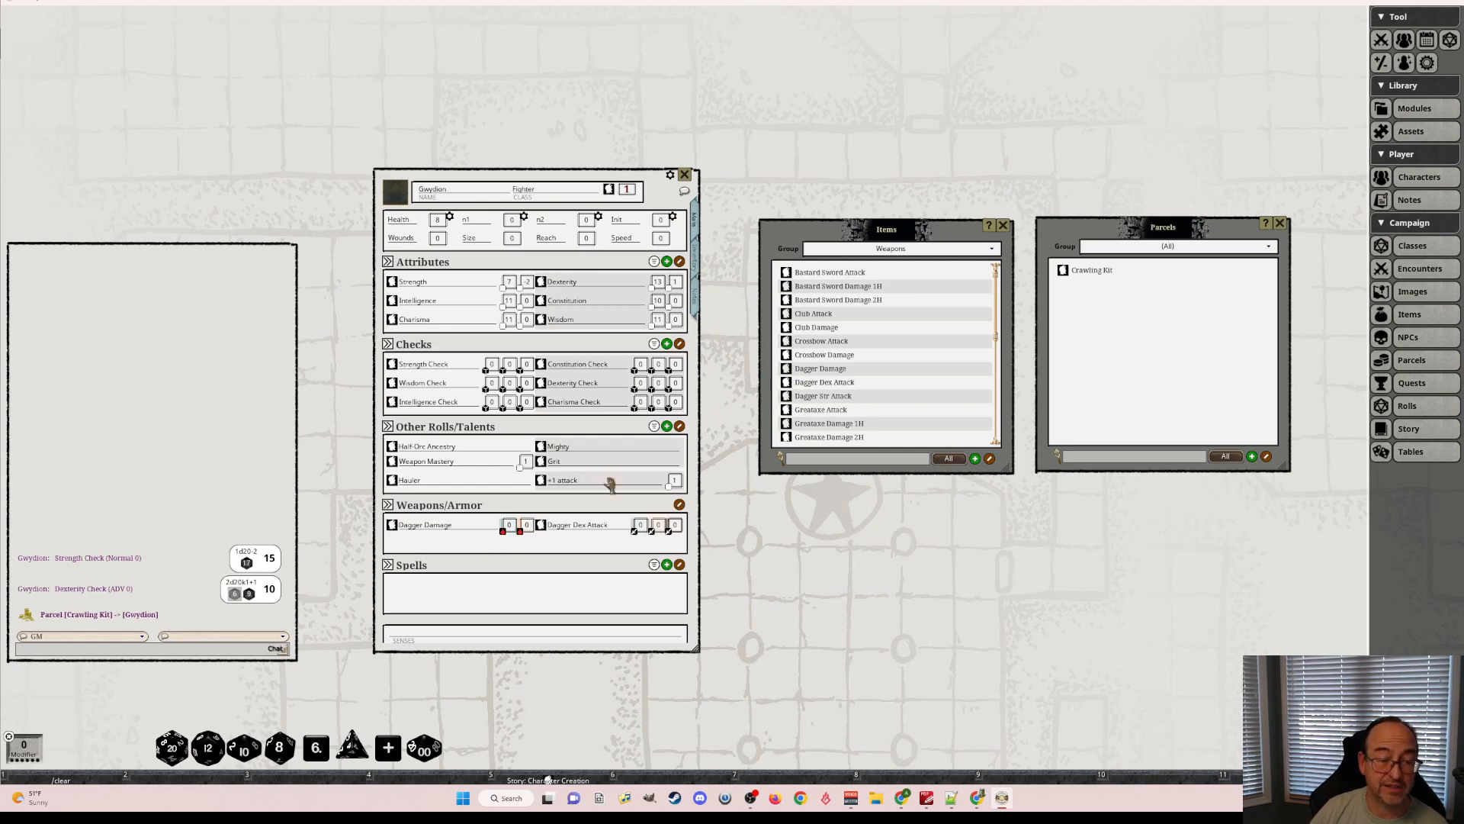
{"action": "left_click_drag", "start_coordinate": [785, 397], "coordinate": [419, 542]}
Clear the inventory quantities of Dagger Damage and Dagger Str Attack, and return to the character's main page.
{"action": "left_click", "coordinate": [697, 268]}
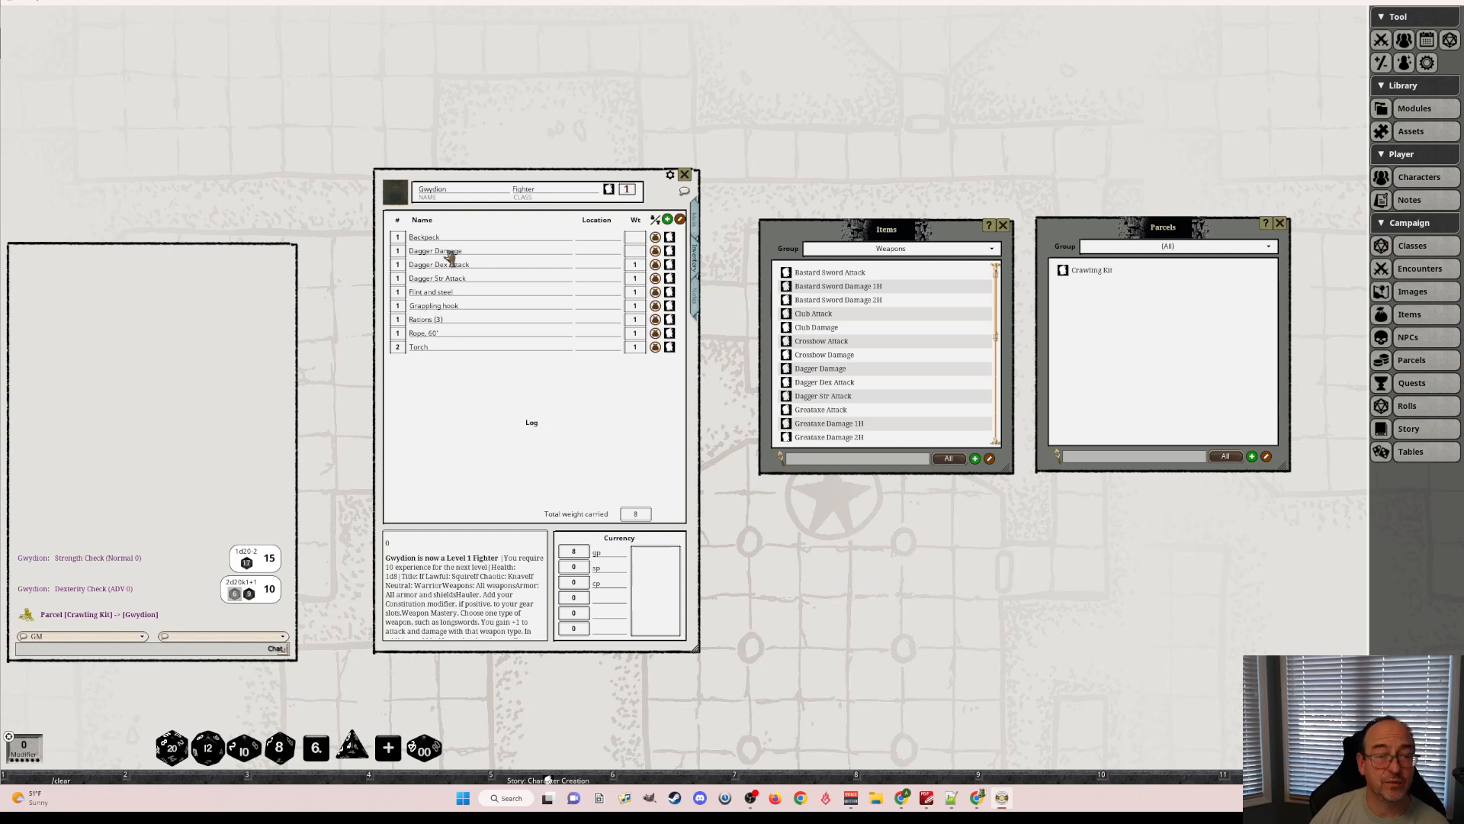
{"action": "left_click_drag", "start_coordinate": [397, 251], "coordinate": [402, 291]}
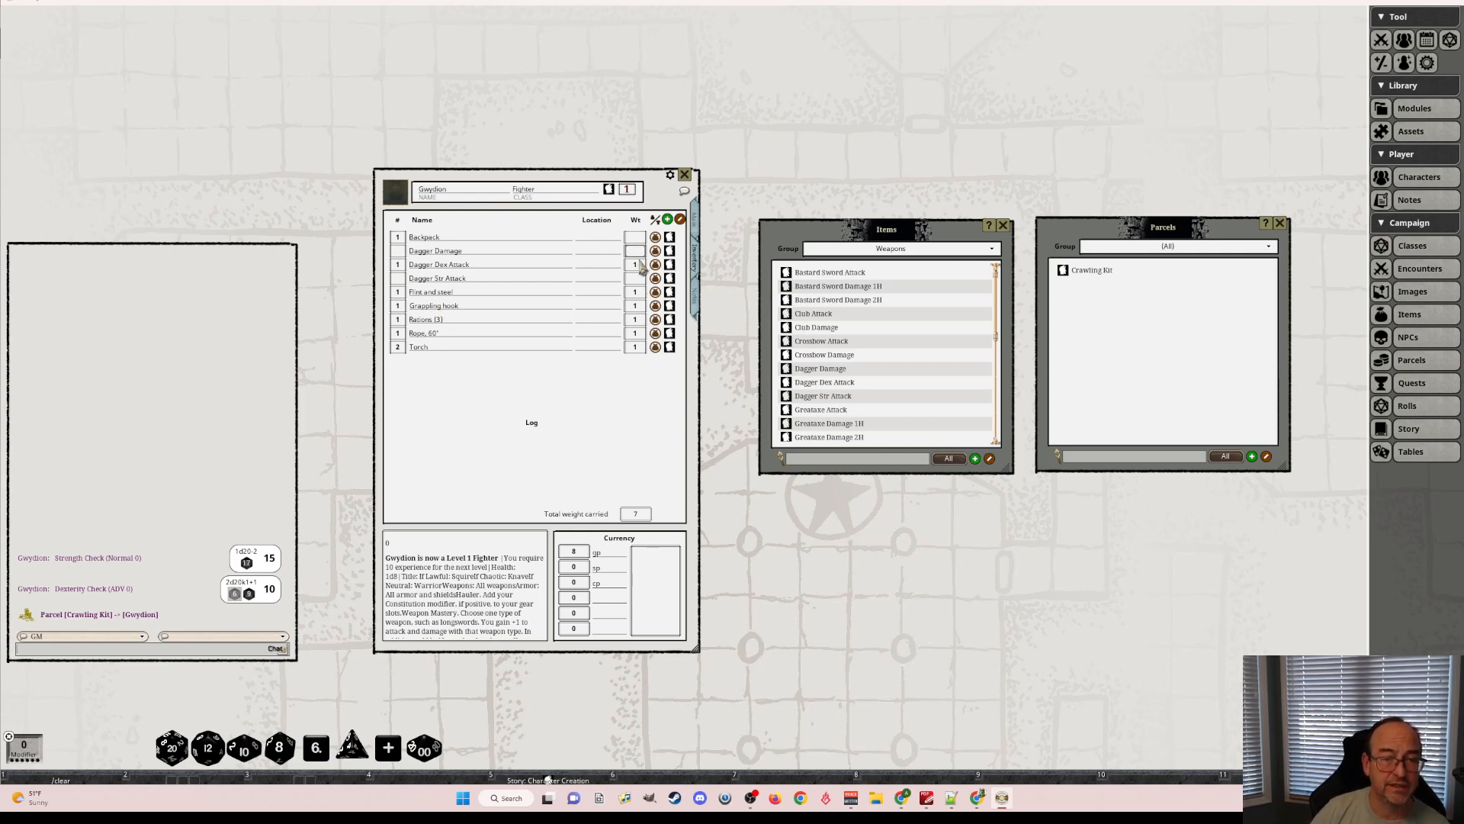
{"action": "left_click", "coordinate": [698, 220]}
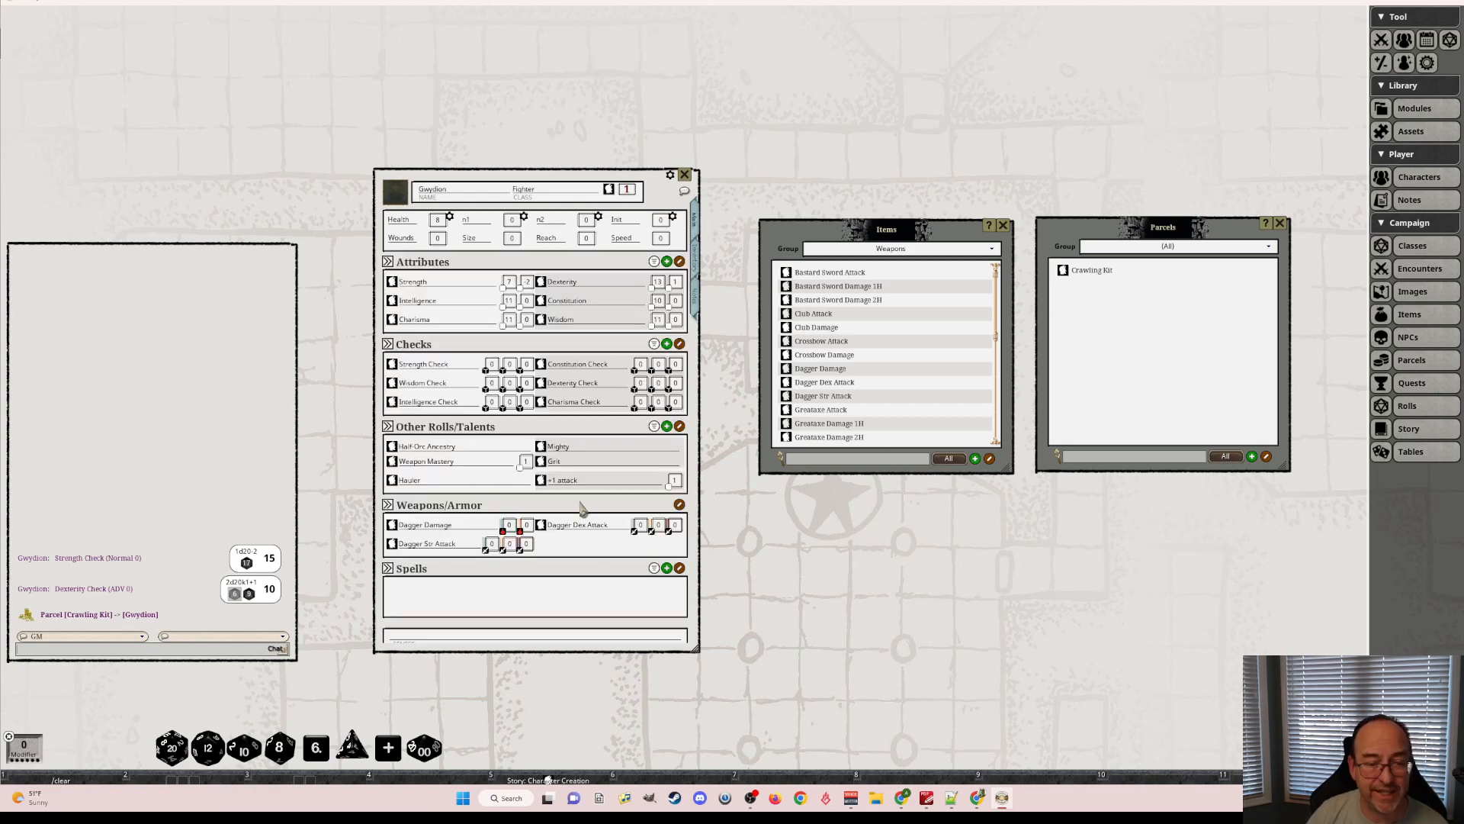
Clear the chat log and close the campaign's Items and Parcels lists.
{"action": "left_click", "coordinate": [81, 774]}
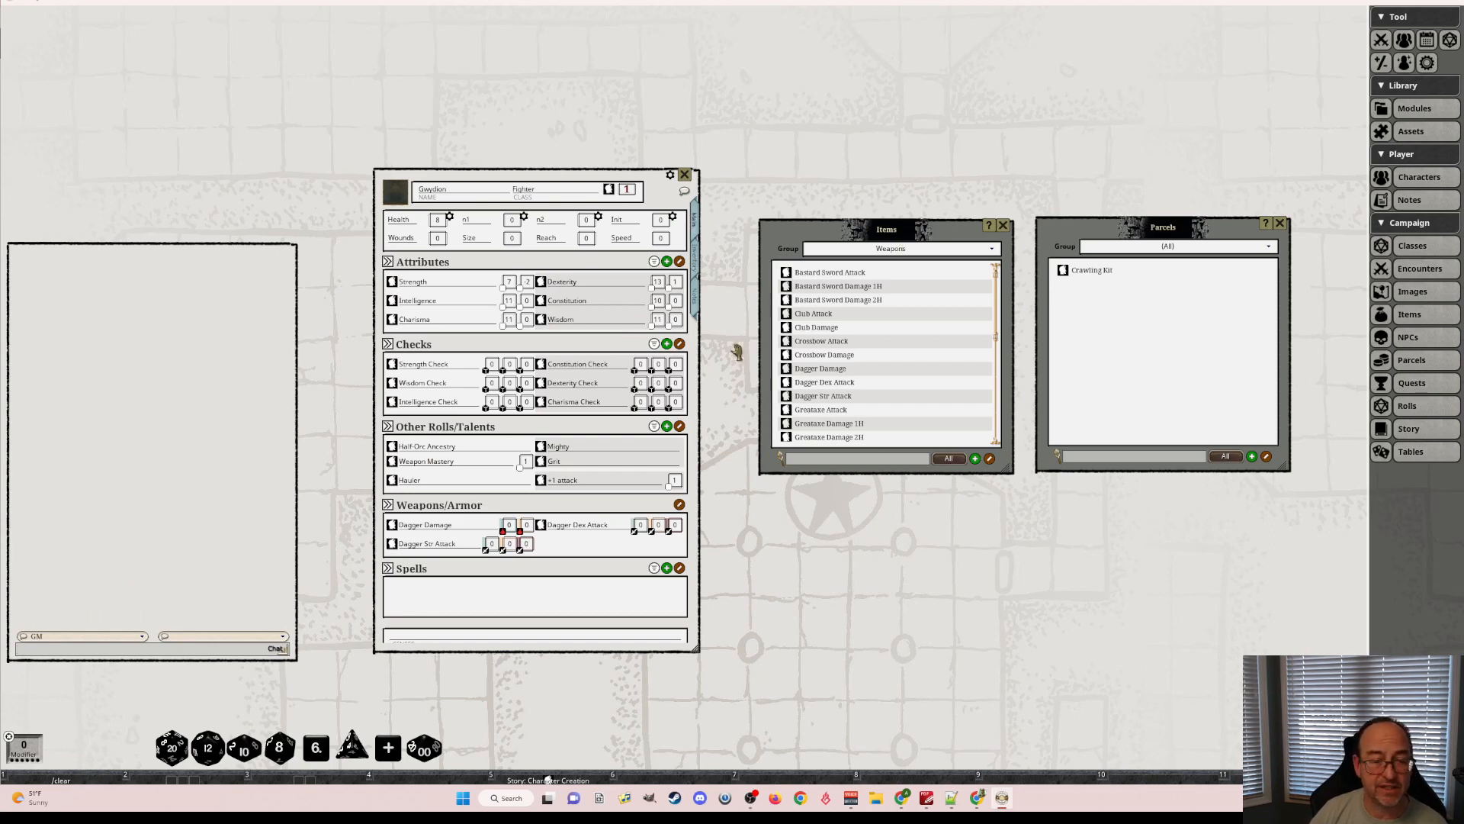
{"action": "left_click", "coordinate": [1004, 225]}
{"action": "left_click", "coordinate": [1280, 224]}
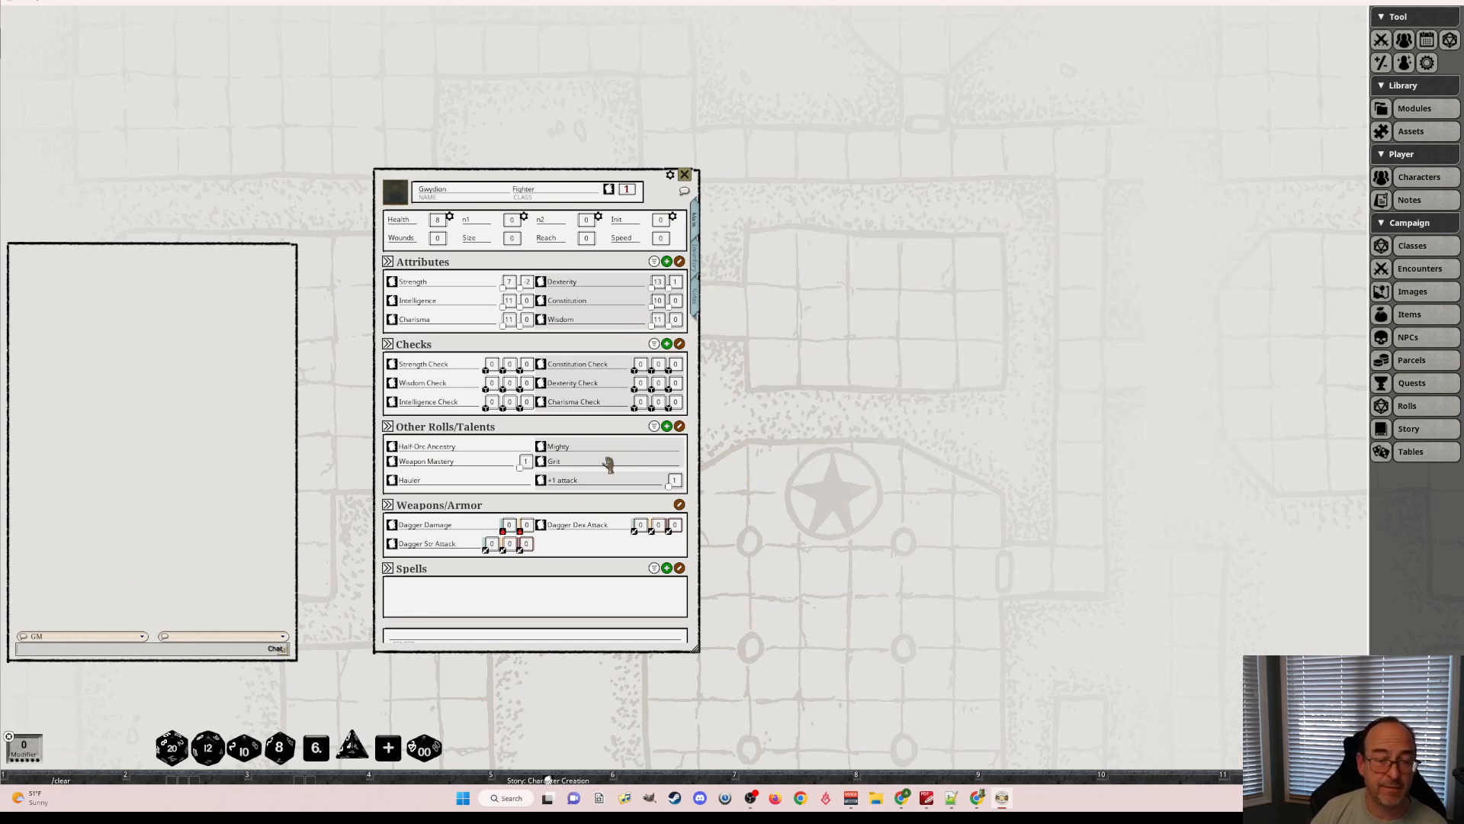
Examine the Normal, ADV and DISADV attack formulas of the character's Dagger Dex Attack, closing the item when finished.
{"action": "left_click", "coordinate": [541, 525]}
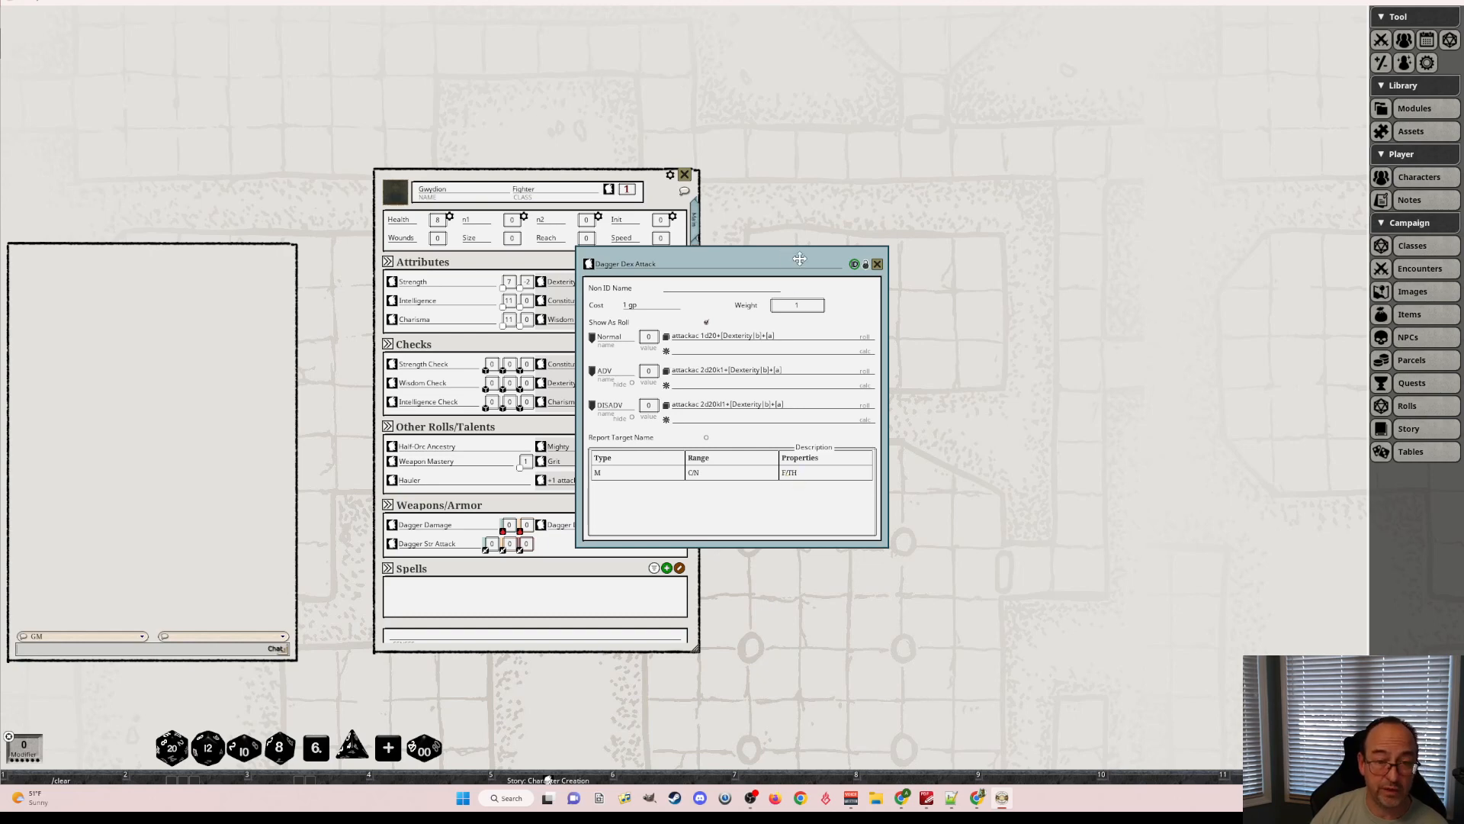
{"action": "left_click_drag", "start_coordinate": [799, 258], "coordinate": [941, 264]}
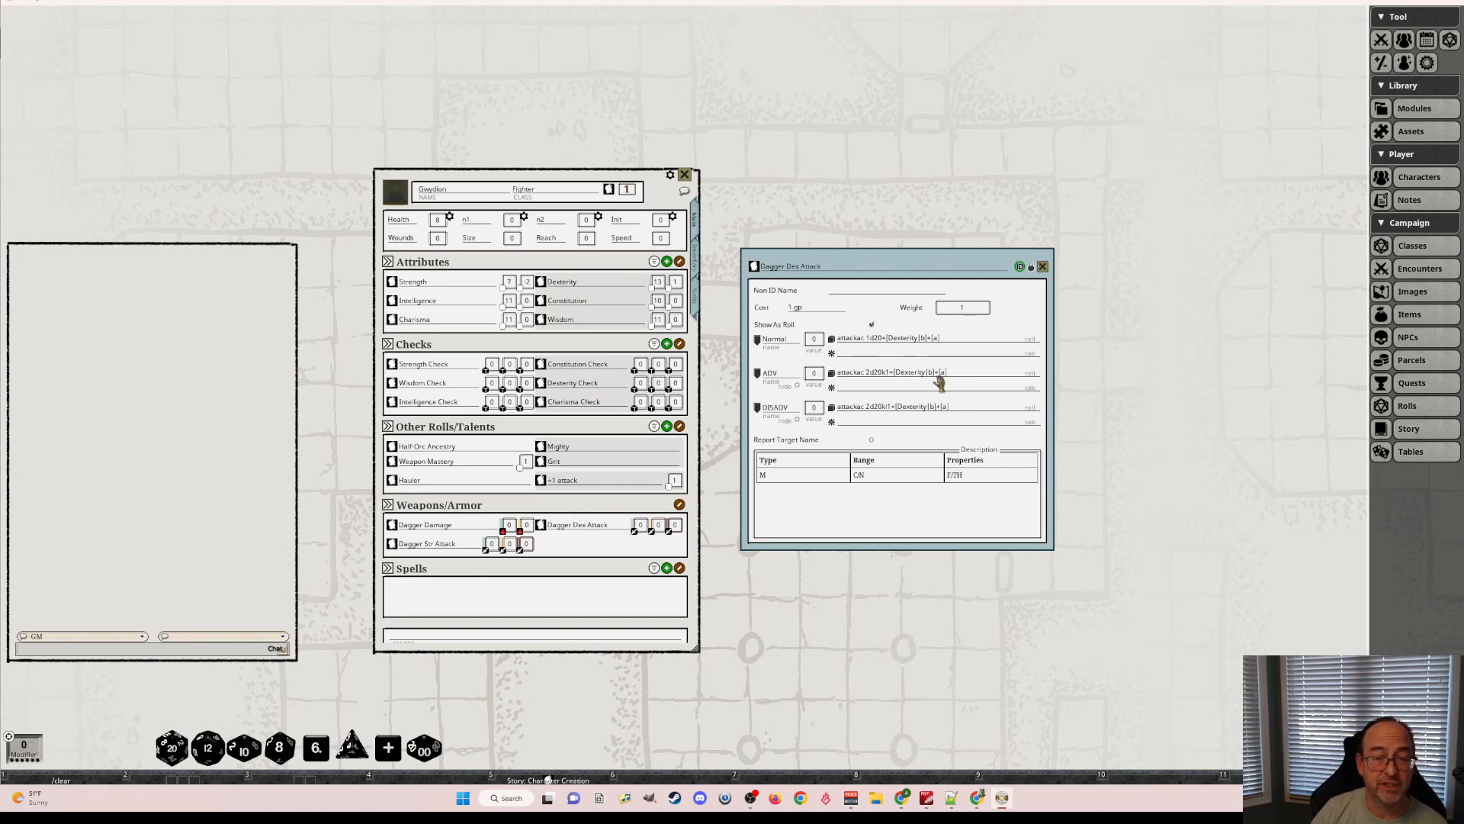
{"action": "left_click", "coordinate": [1043, 267]}
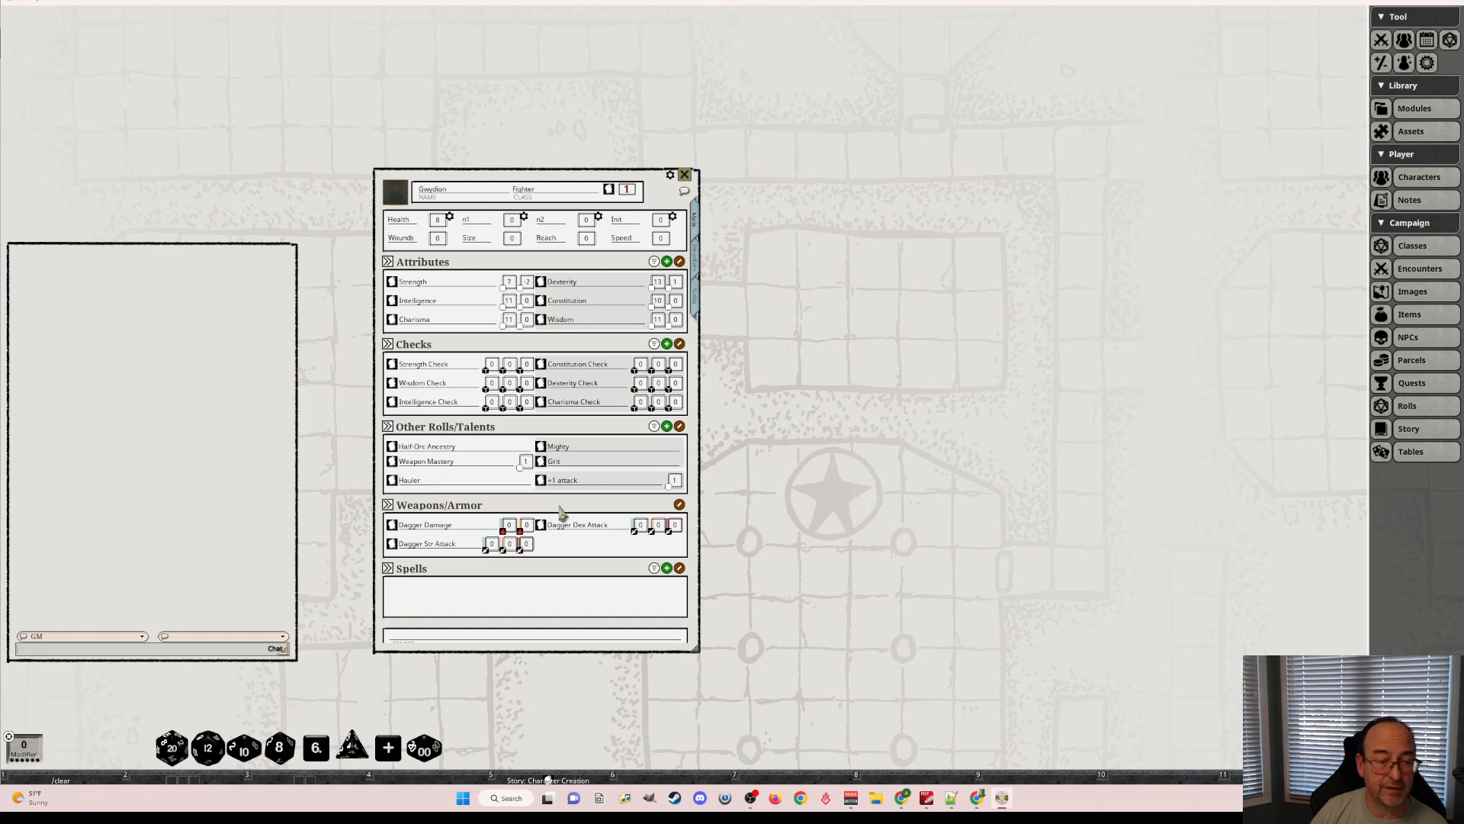
Enter Dagger as the Chosen Weapon in the Weapon Mastery talent's description and lock the record.
{"action": "left_click", "coordinate": [394, 462]}
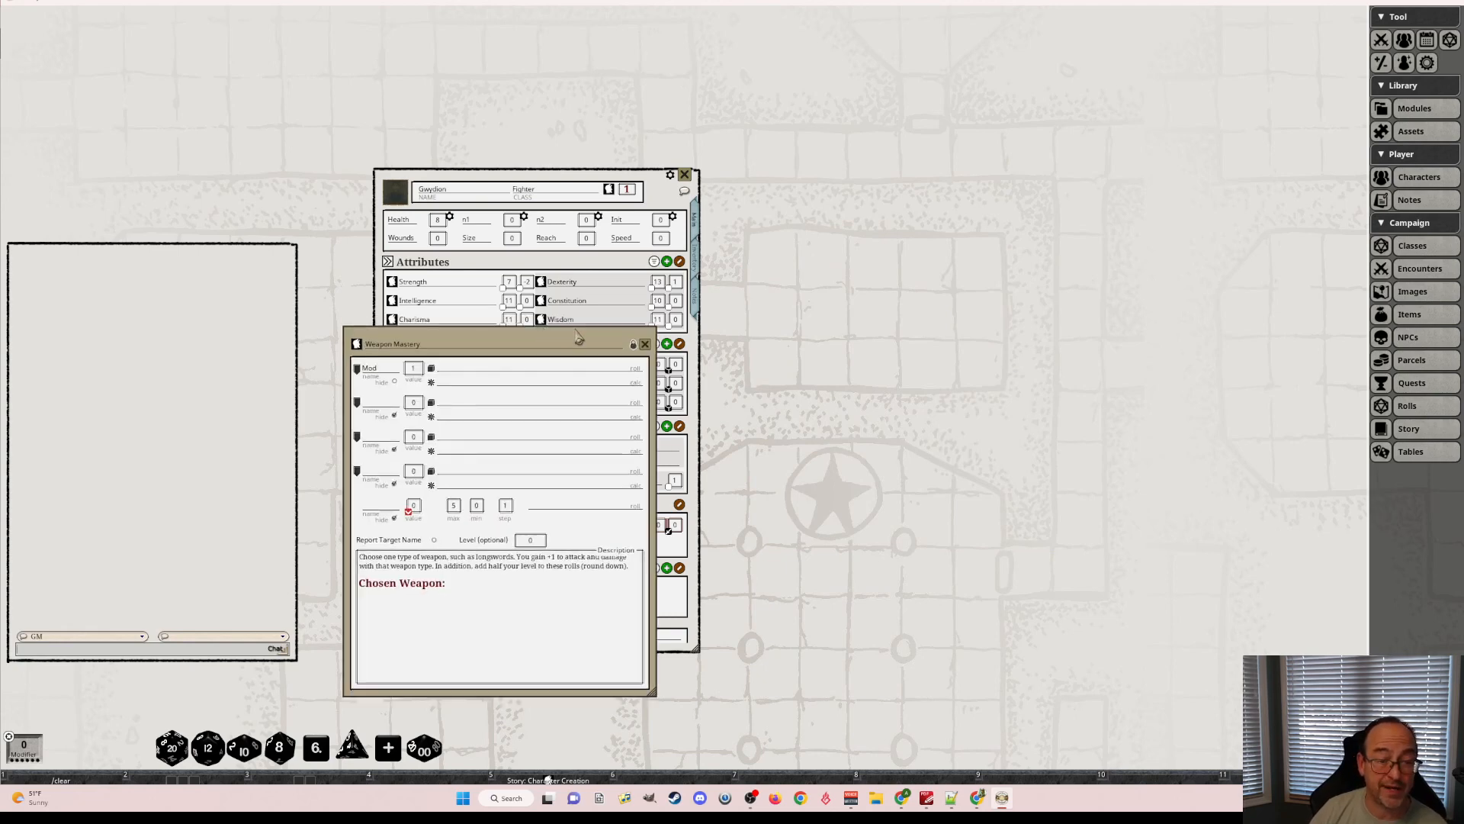
{"action": "left_click_drag", "start_coordinate": [427, 331], "coordinate": [808, 246]}
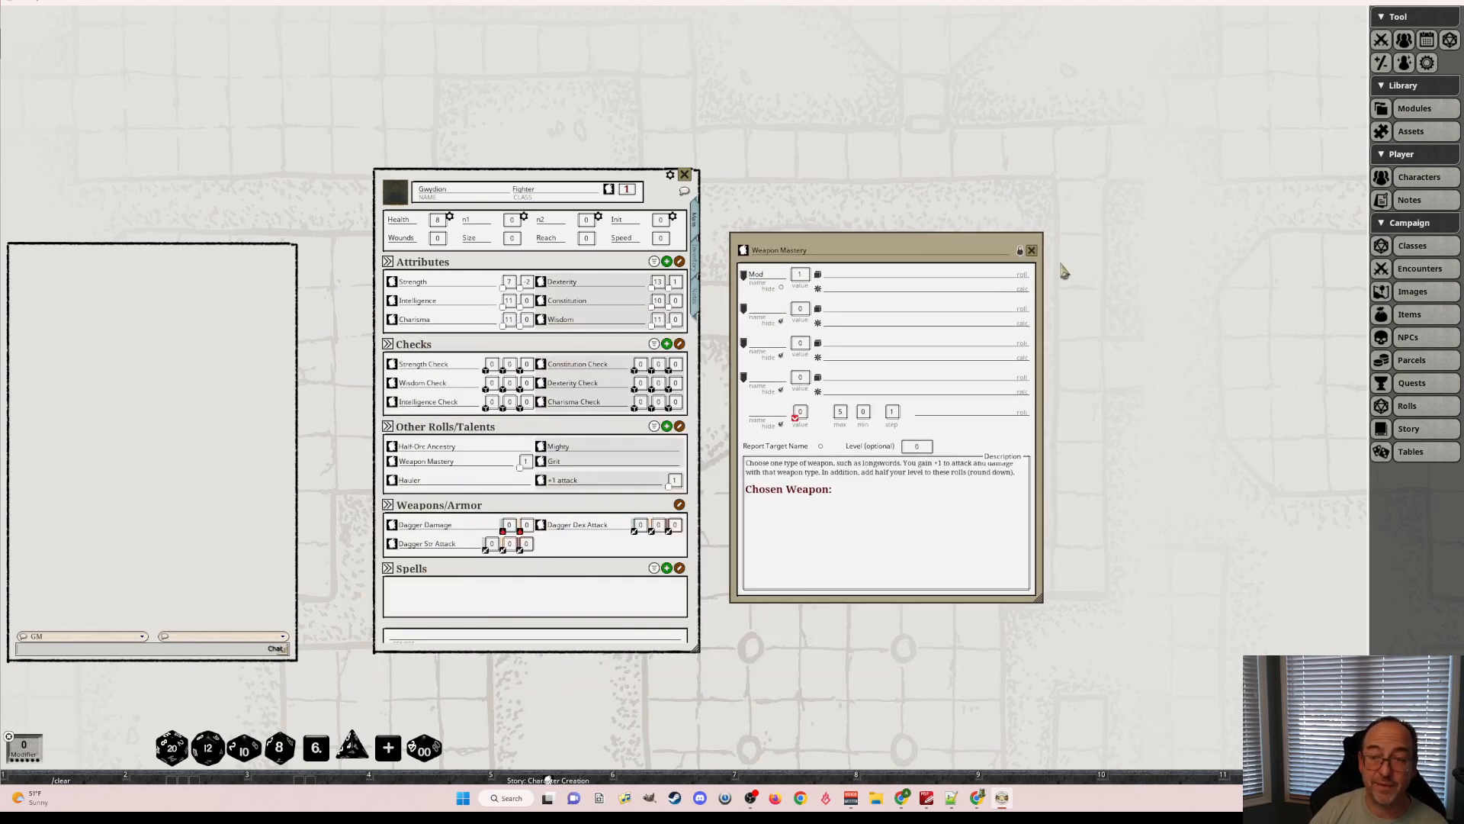
{"action": "left_click", "coordinate": [887, 508]}
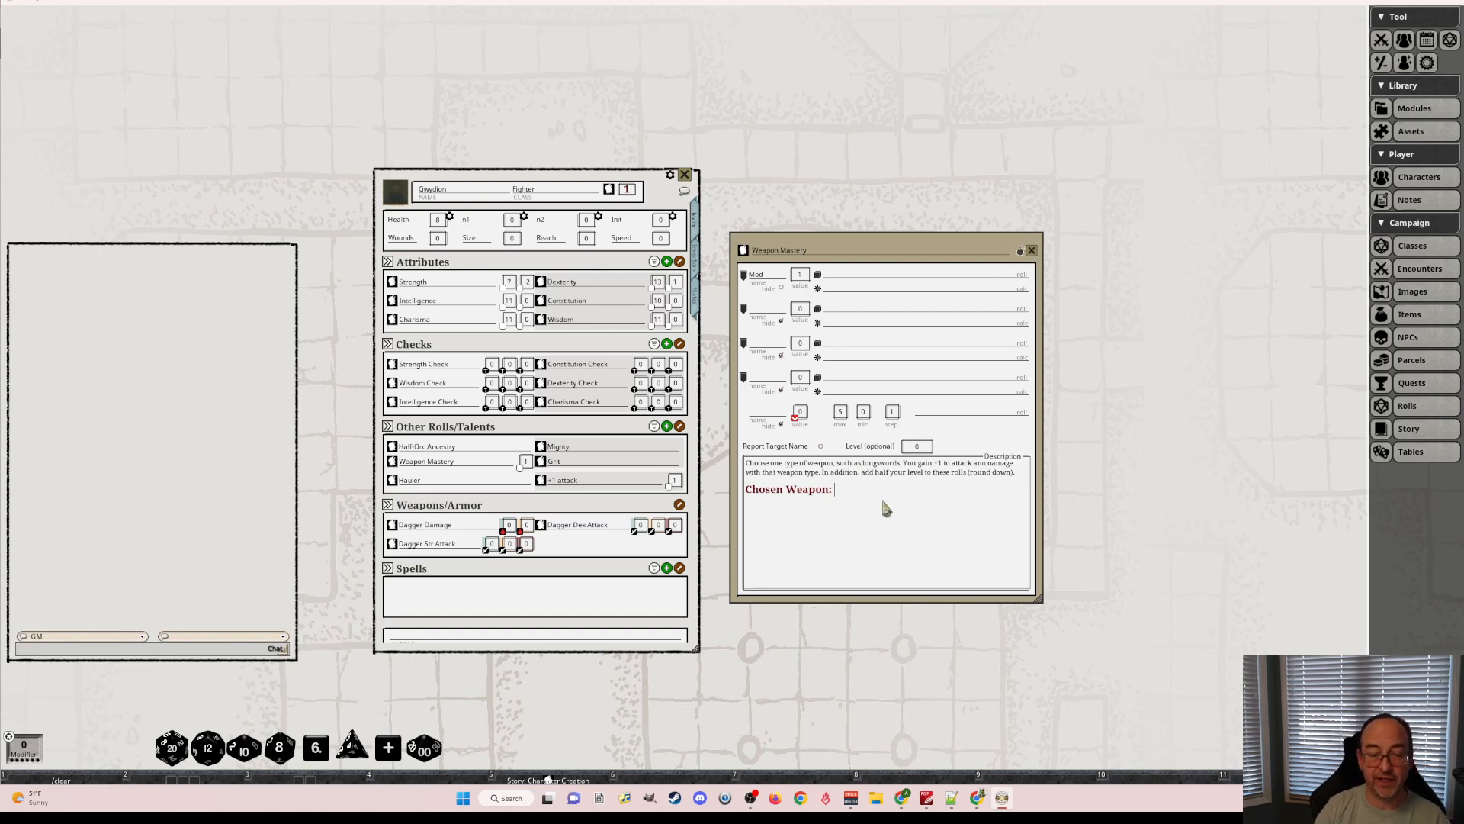
{"action": "type", "text": "Dagger"}
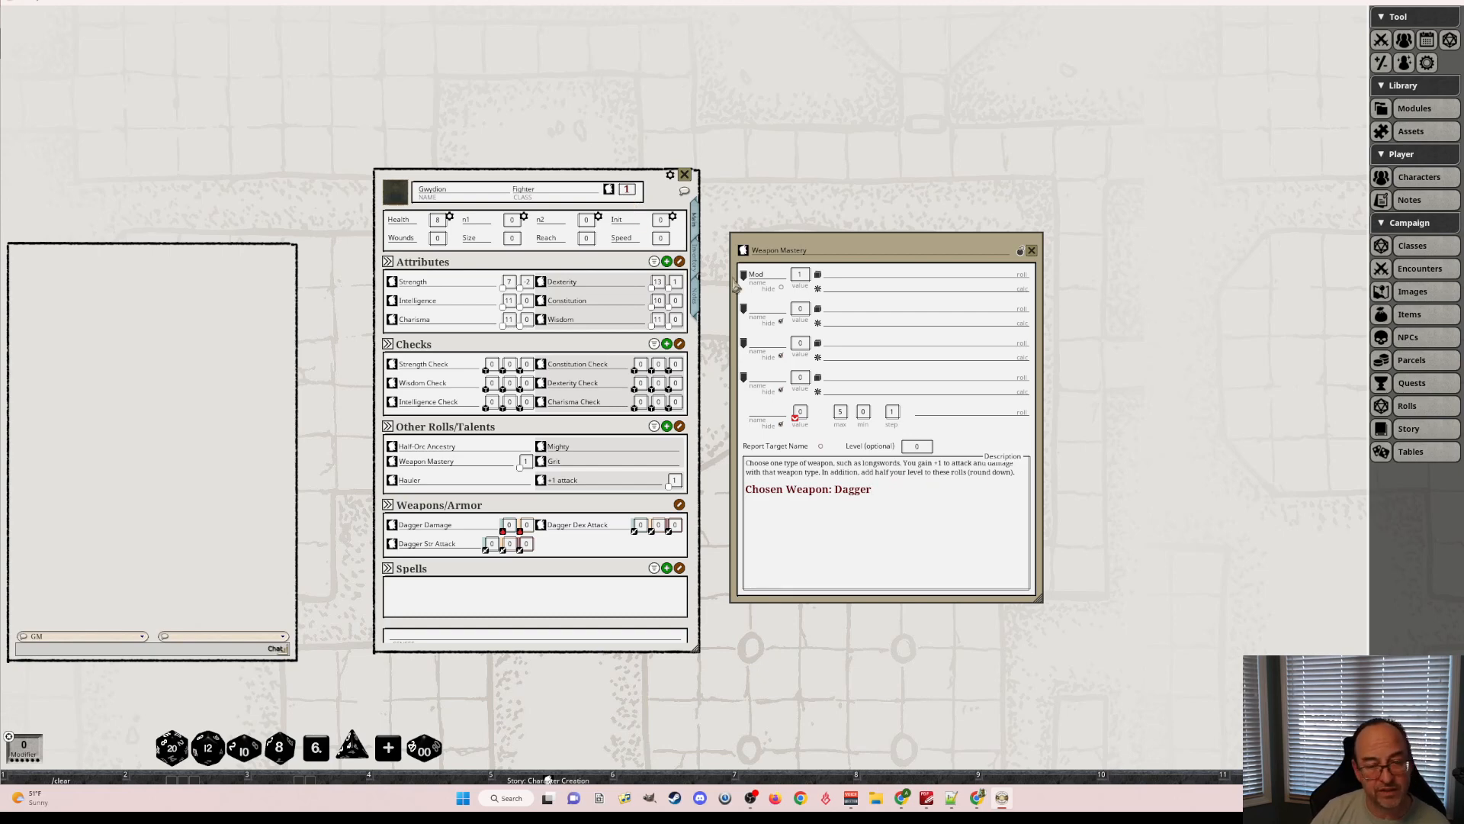
{"action": "left_click", "coordinate": [1020, 253]}
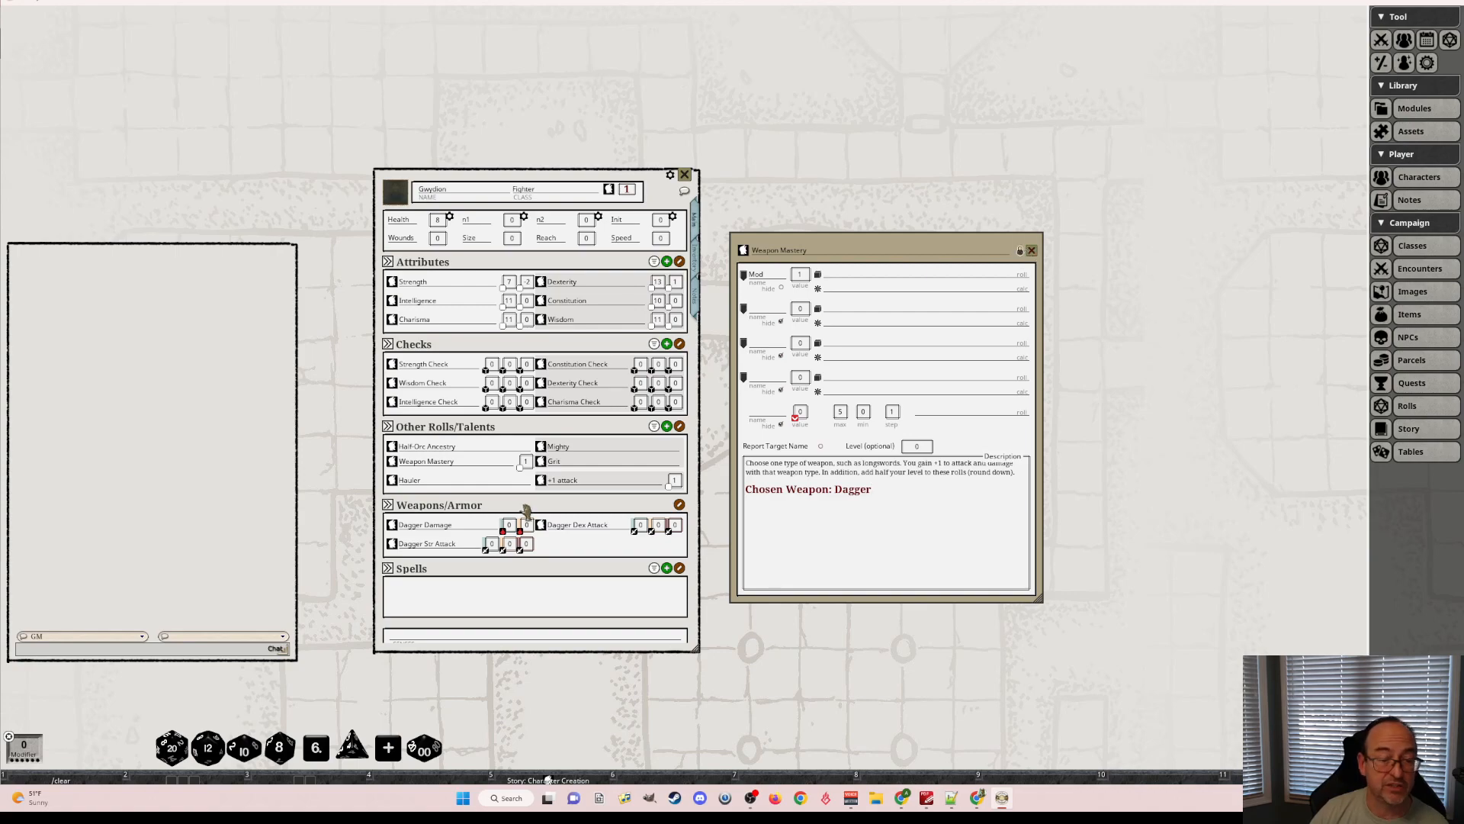
Check the Dagger Dex Attack item's formulas and set its Normal roll value to 1.
{"action": "left_click", "coordinate": [542, 526]}
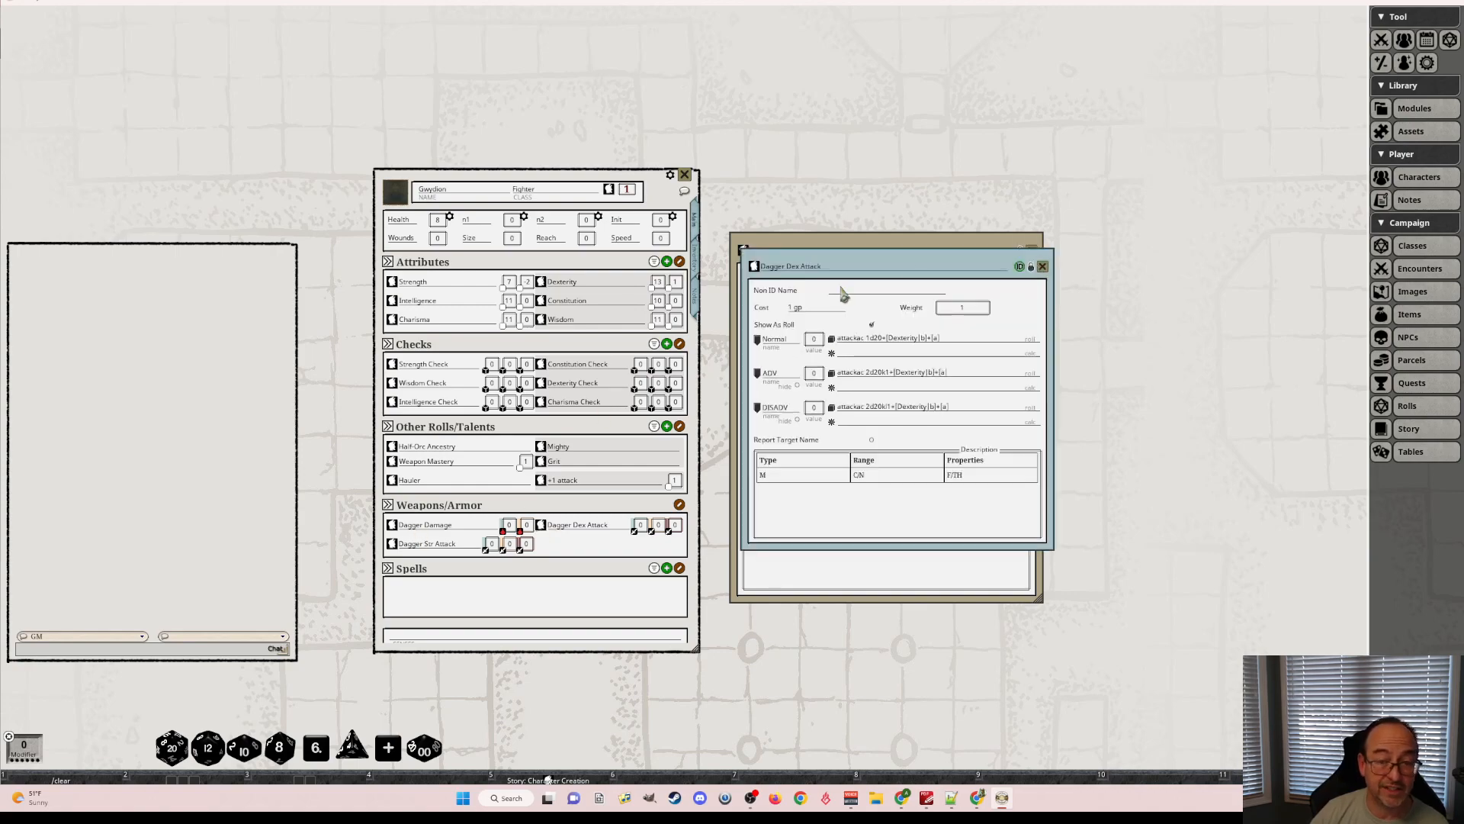
{"action": "left_click_drag", "start_coordinate": [887, 271], "coordinate": [206, 244]}
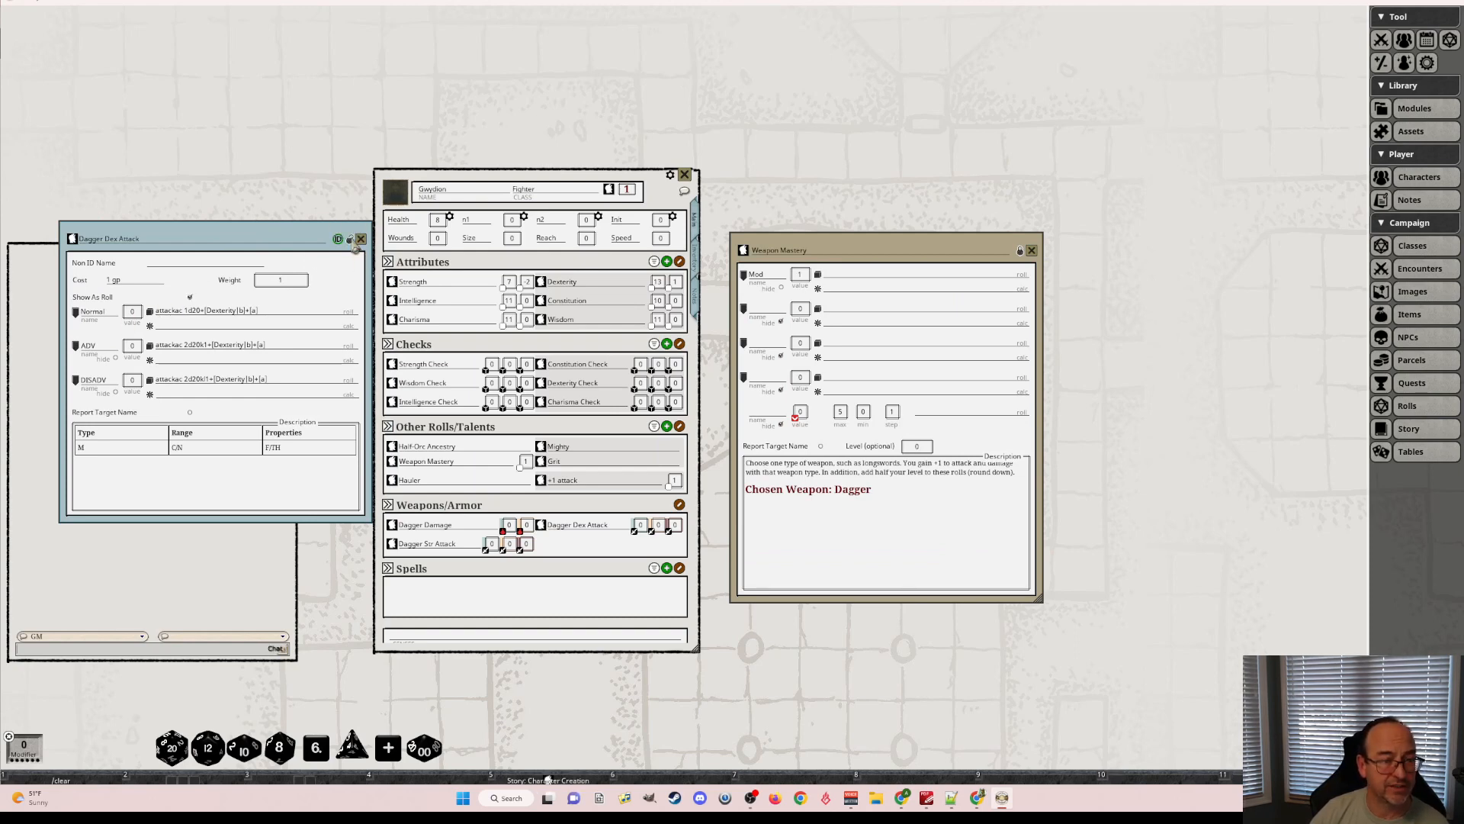
{"action": "left_click", "coordinate": [361, 240]}
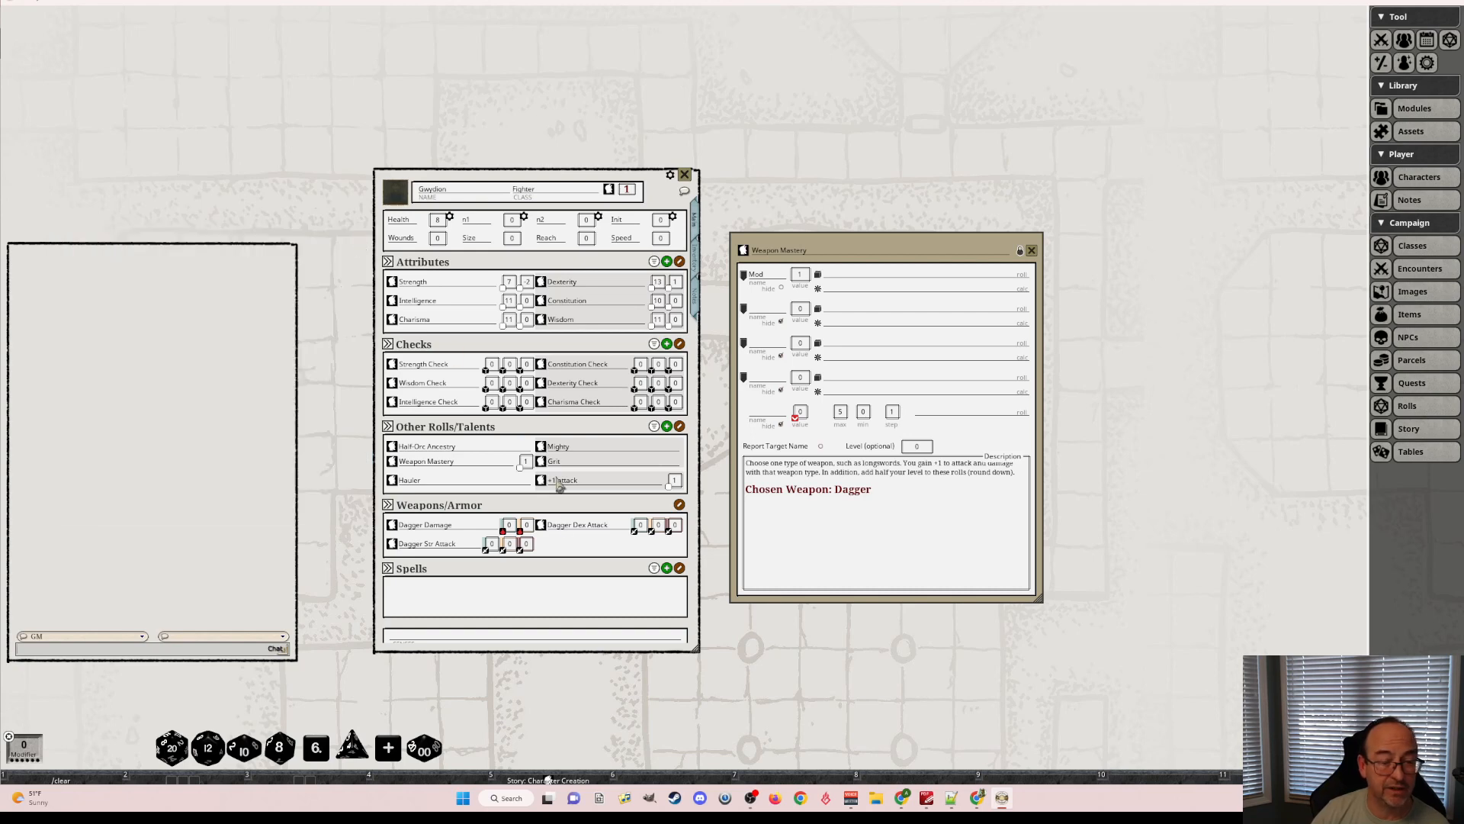
{"action": "key", "text": "ctrl"}
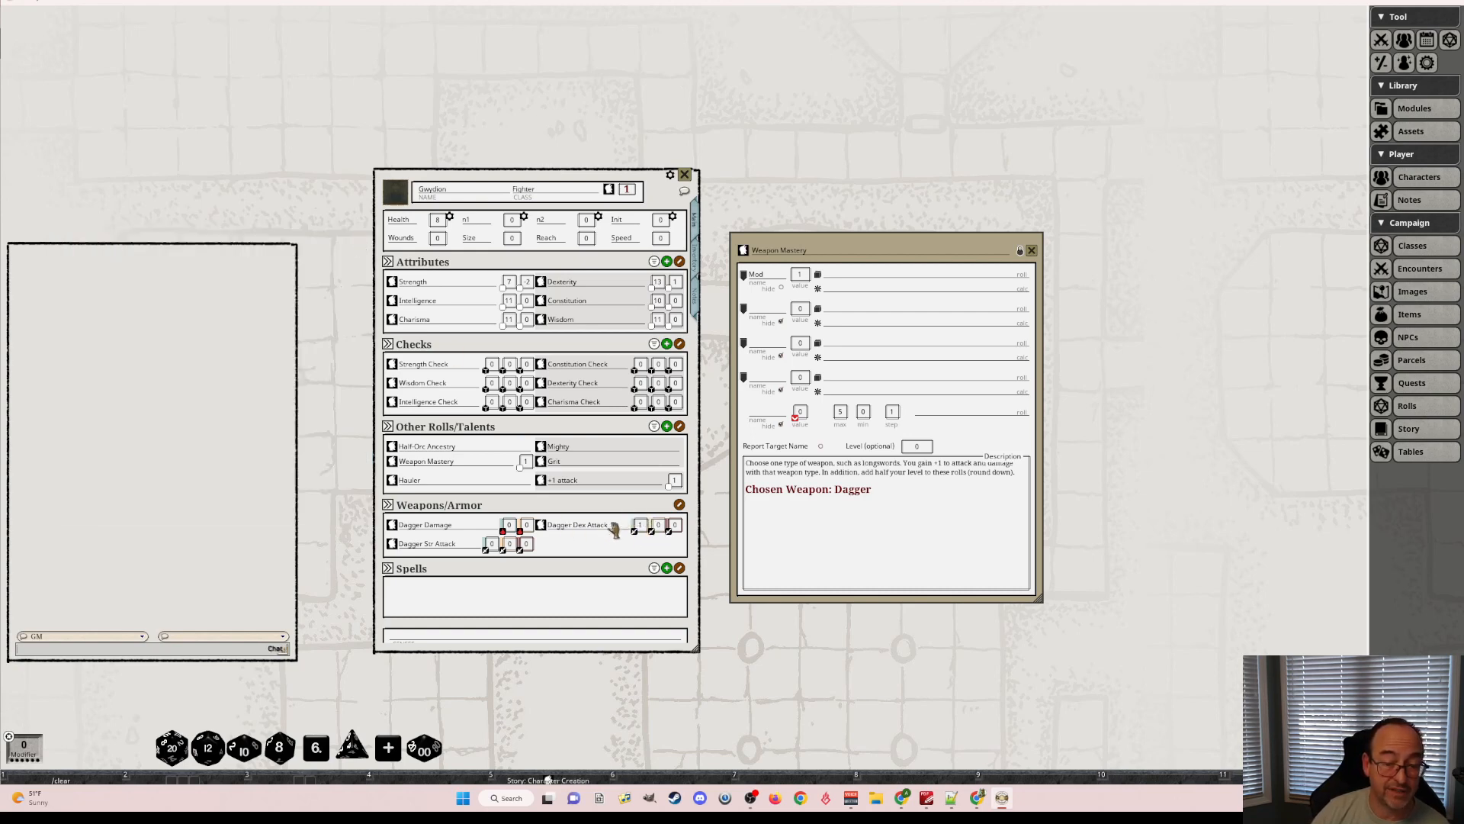
Set the Dagger Damage item's Normal roll value to 1, check its damage formulas, and close the Weapon Mastery record.
{"action": "key", "text": "ctrl"}
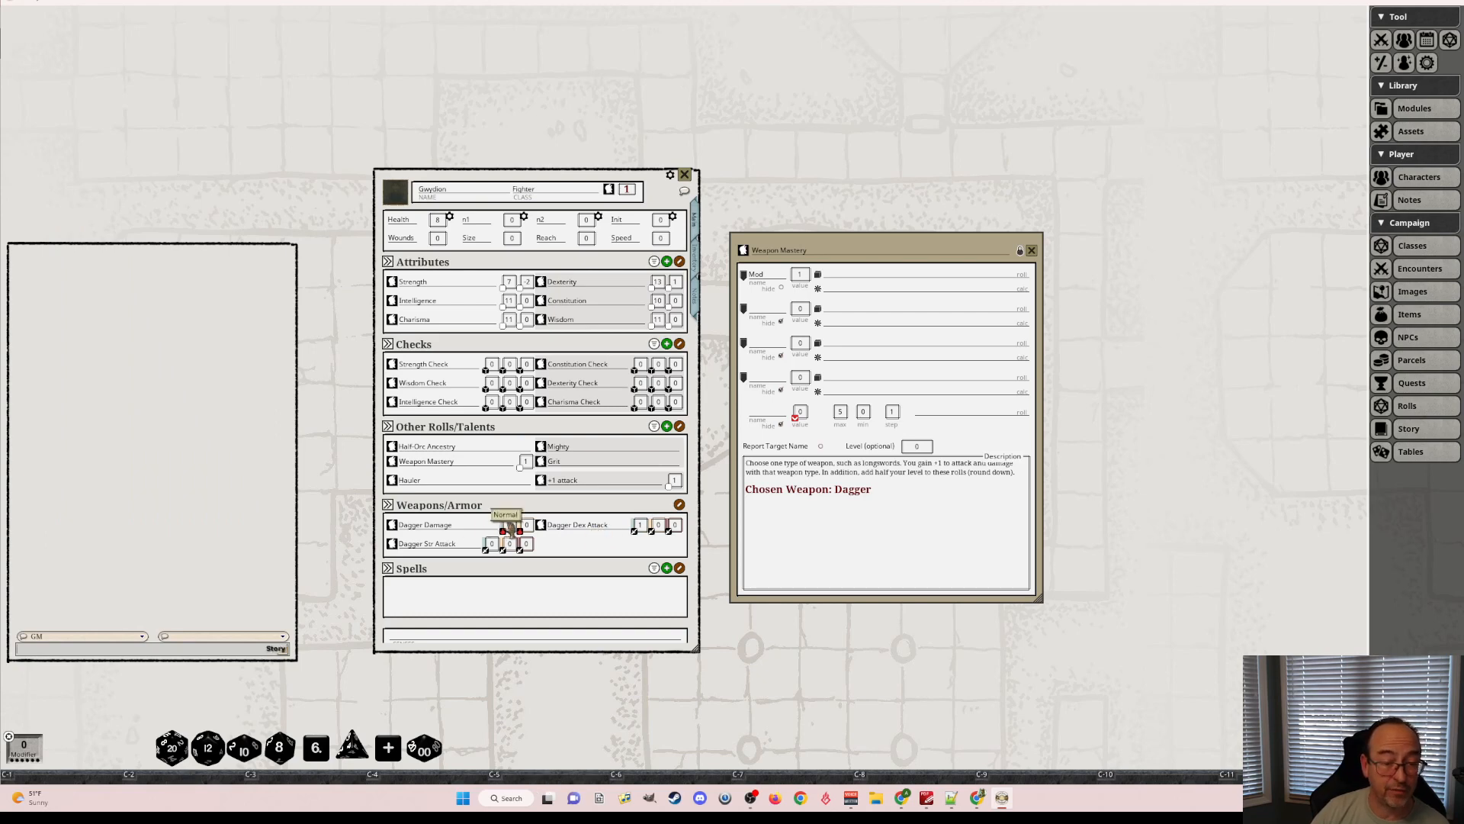
{"action": "left_click", "coordinate": [392, 525]}
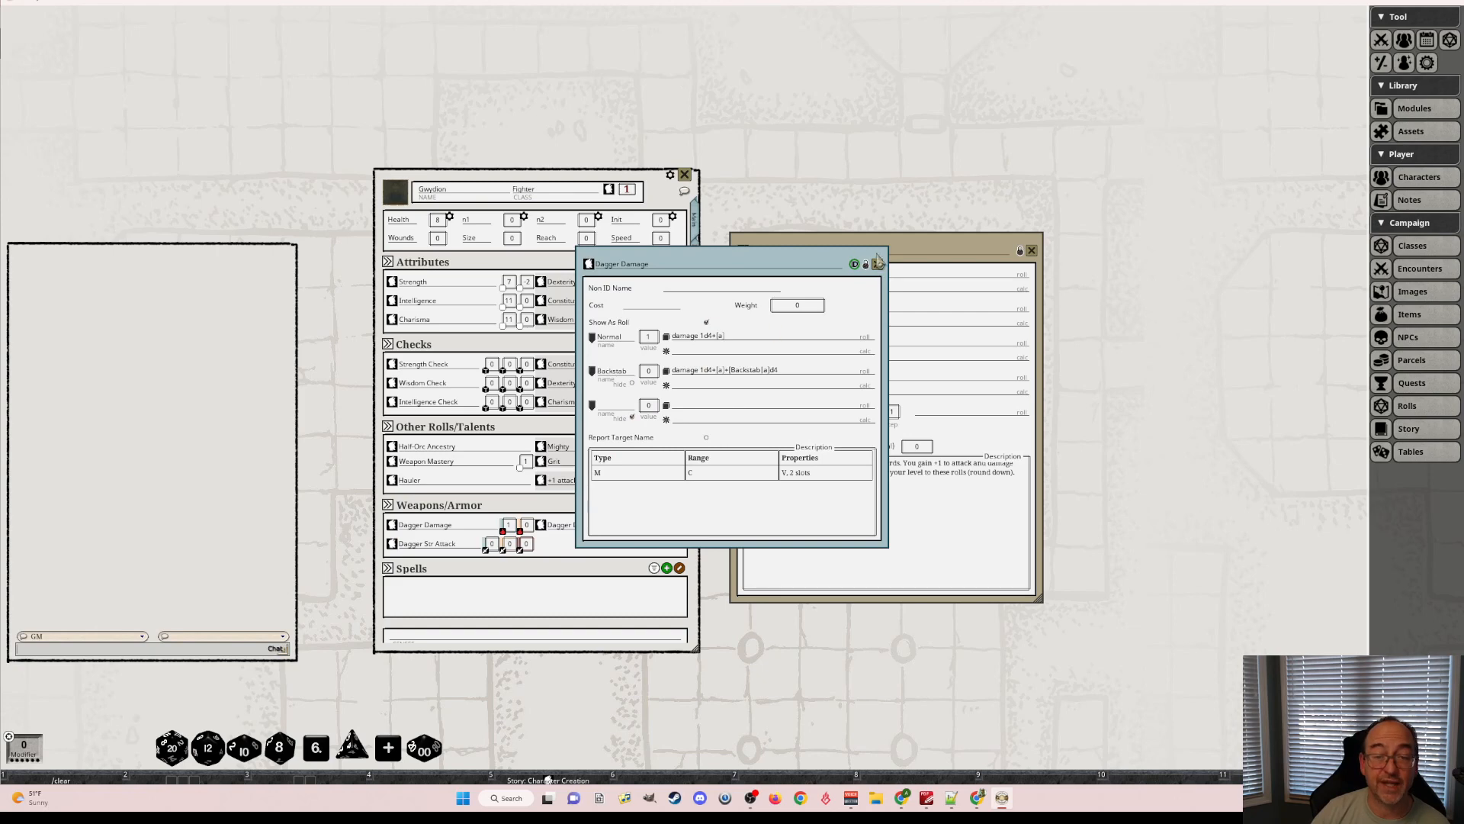
{"action": "left_click", "coordinate": [876, 268]}
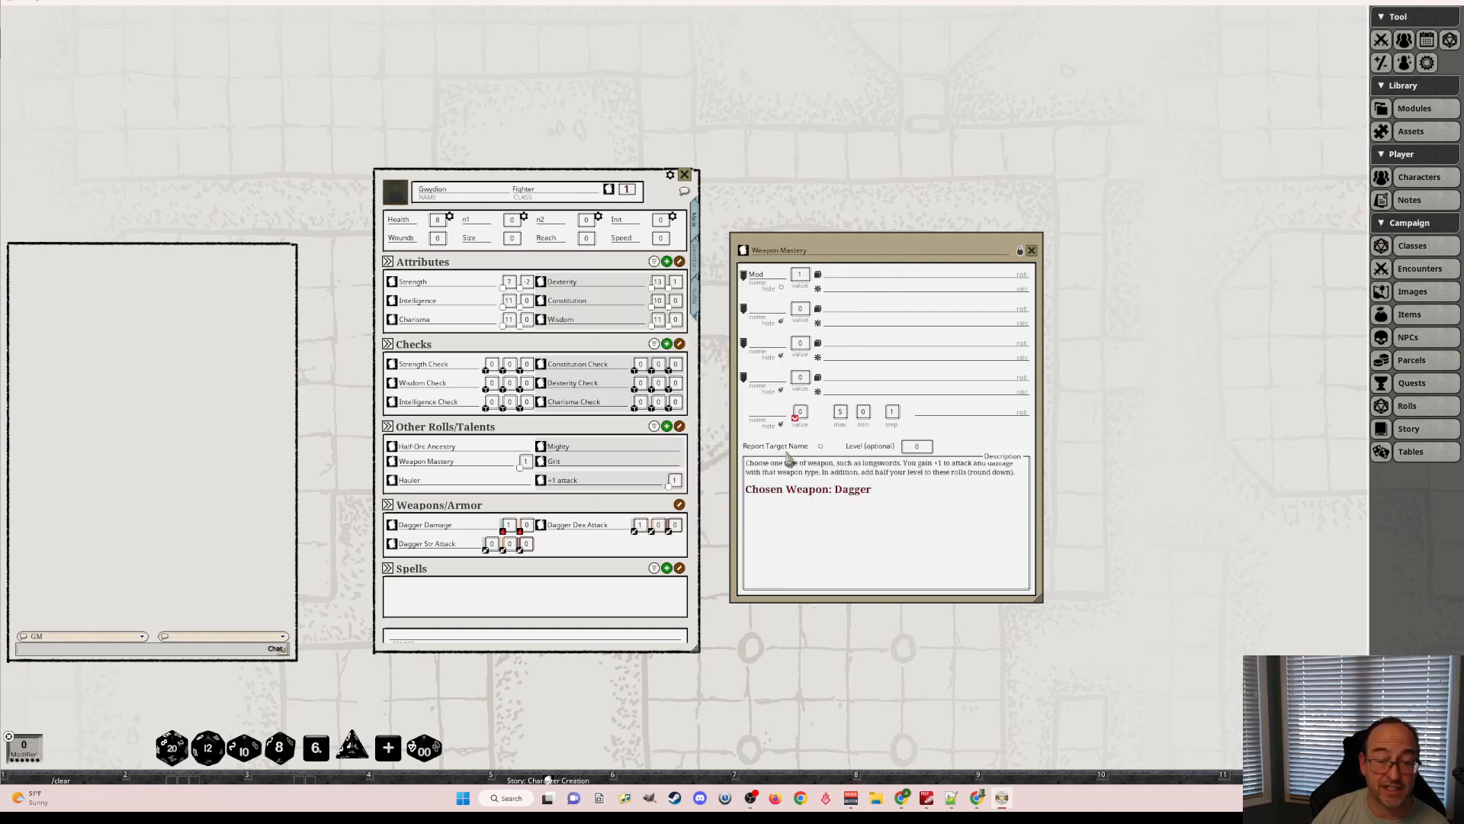
{"action": "left_click", "coordinate": [1031, 251]}
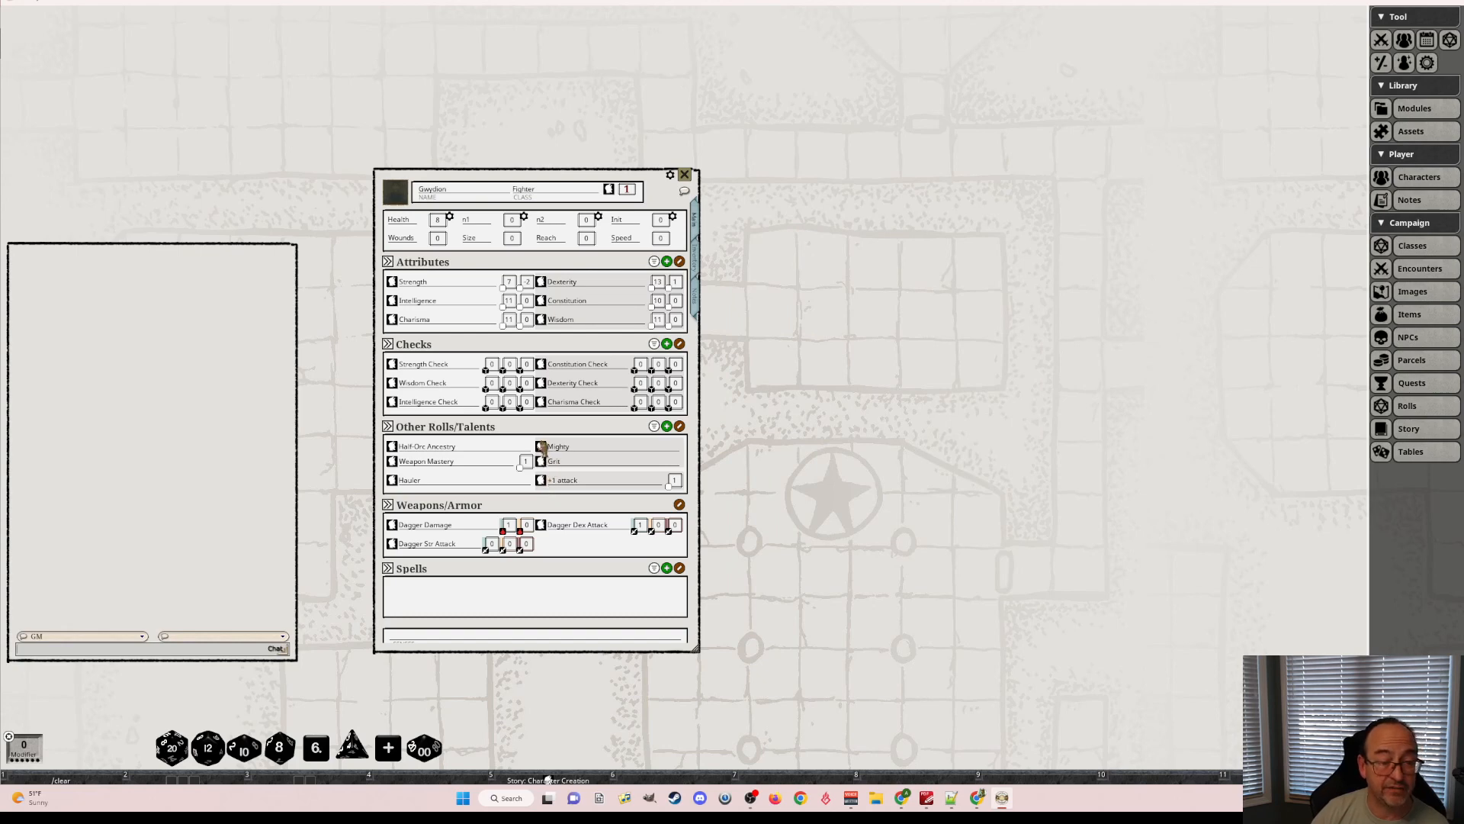
Examine the description of the Hauler talent and that of the Half-Orc Ancestry, keeping the ancestry open beside the character sheet.
{"action": "left_click", "coordinate": [392, 480]}
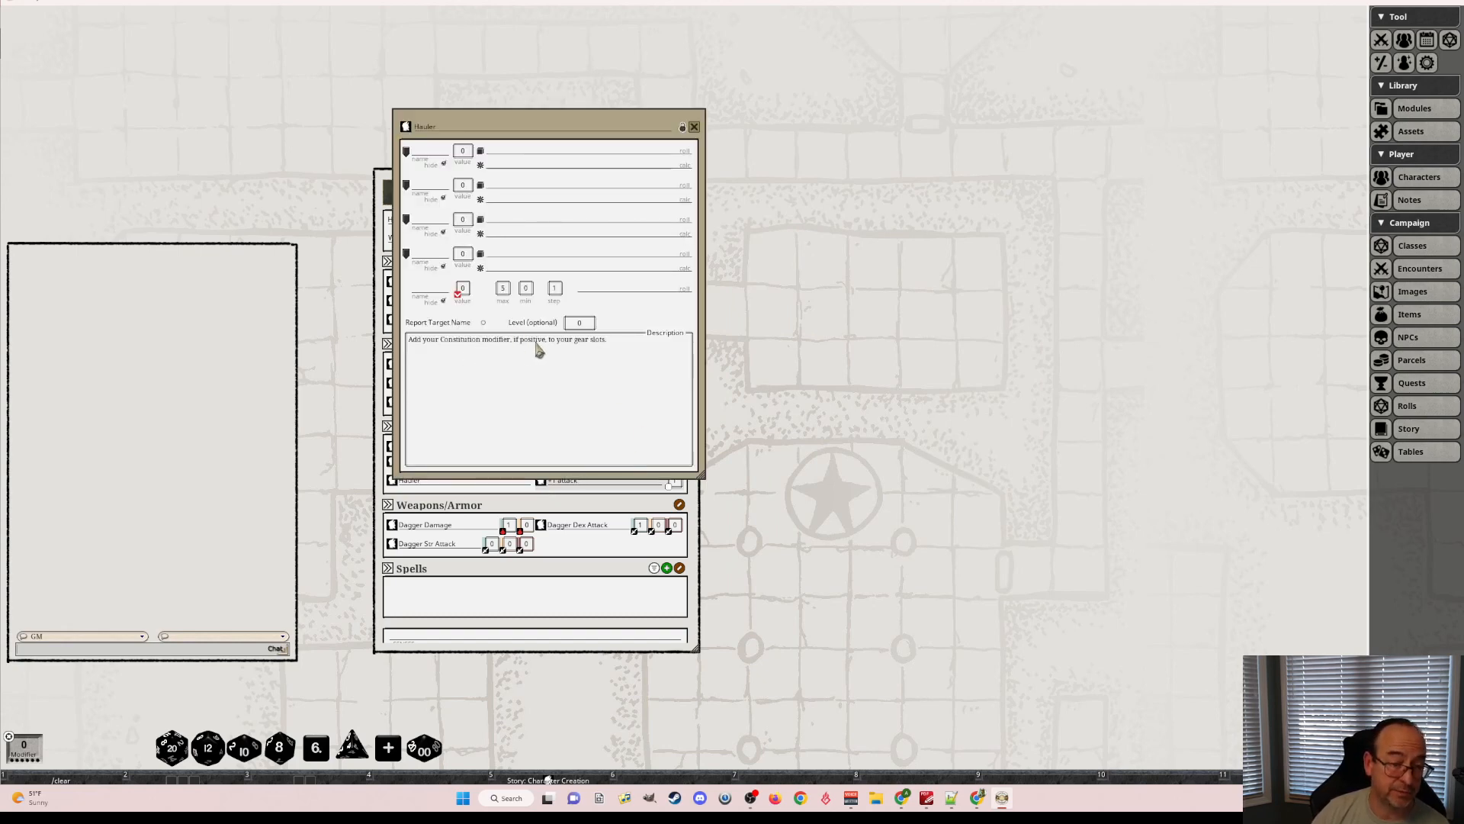
{"action": "left_click", "coordinate": [694, 127]}
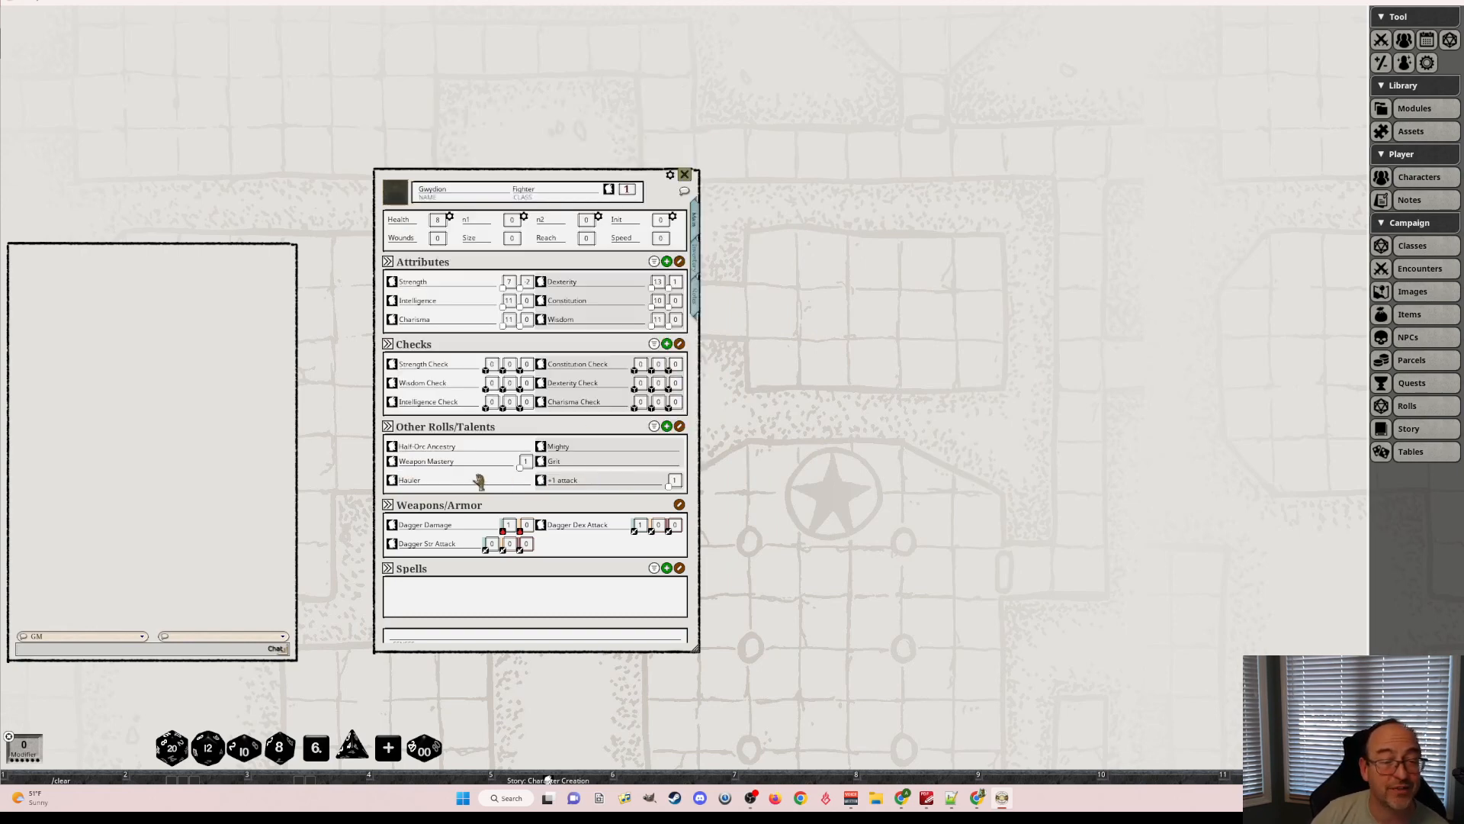
{"action": "left_click", "coordinate": [391, 447]}
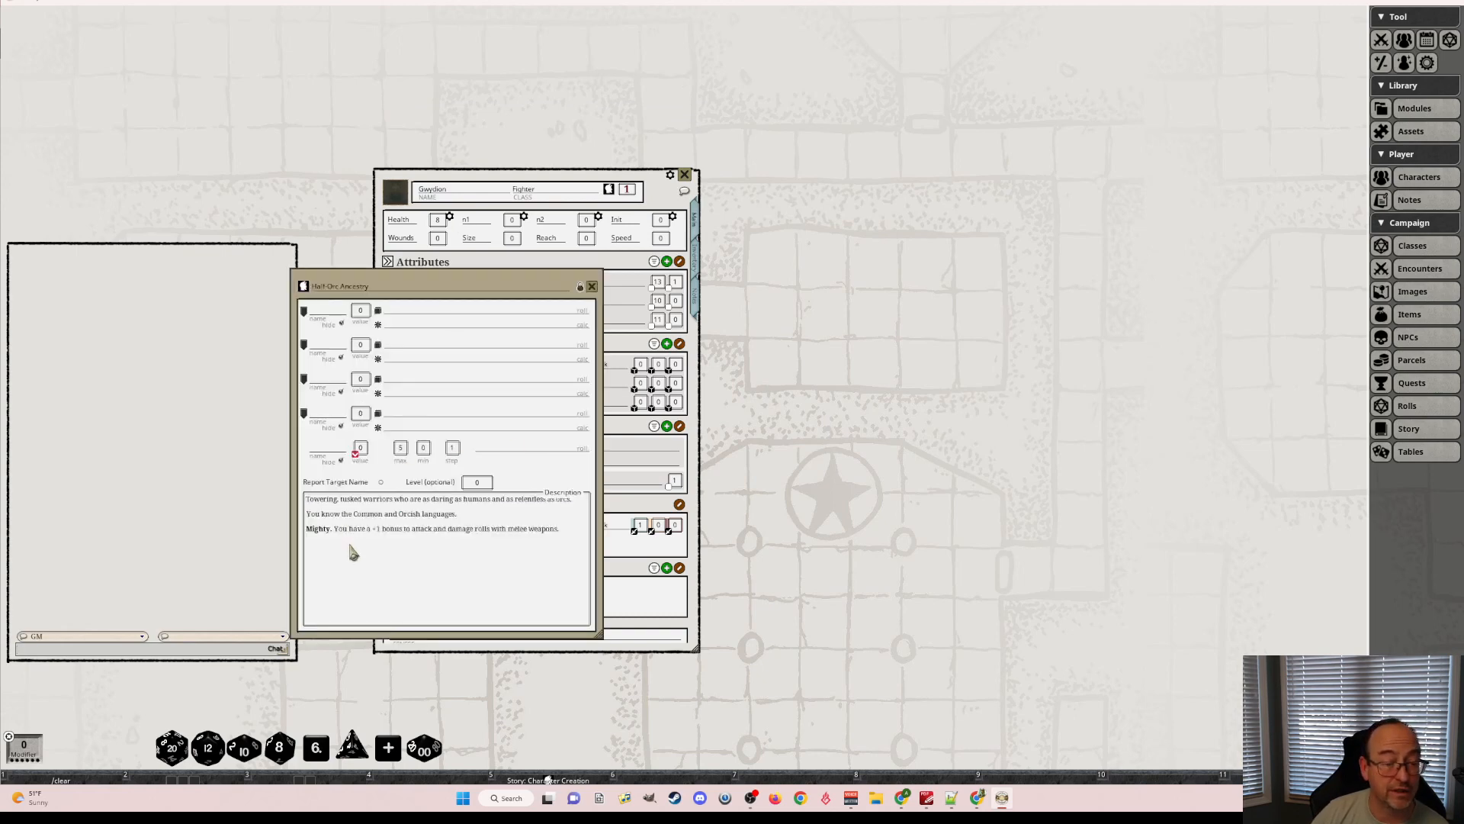
{"action": "left_click_drag", "start_coordinate": [470, 546], "coordinate": [1065, 413]}
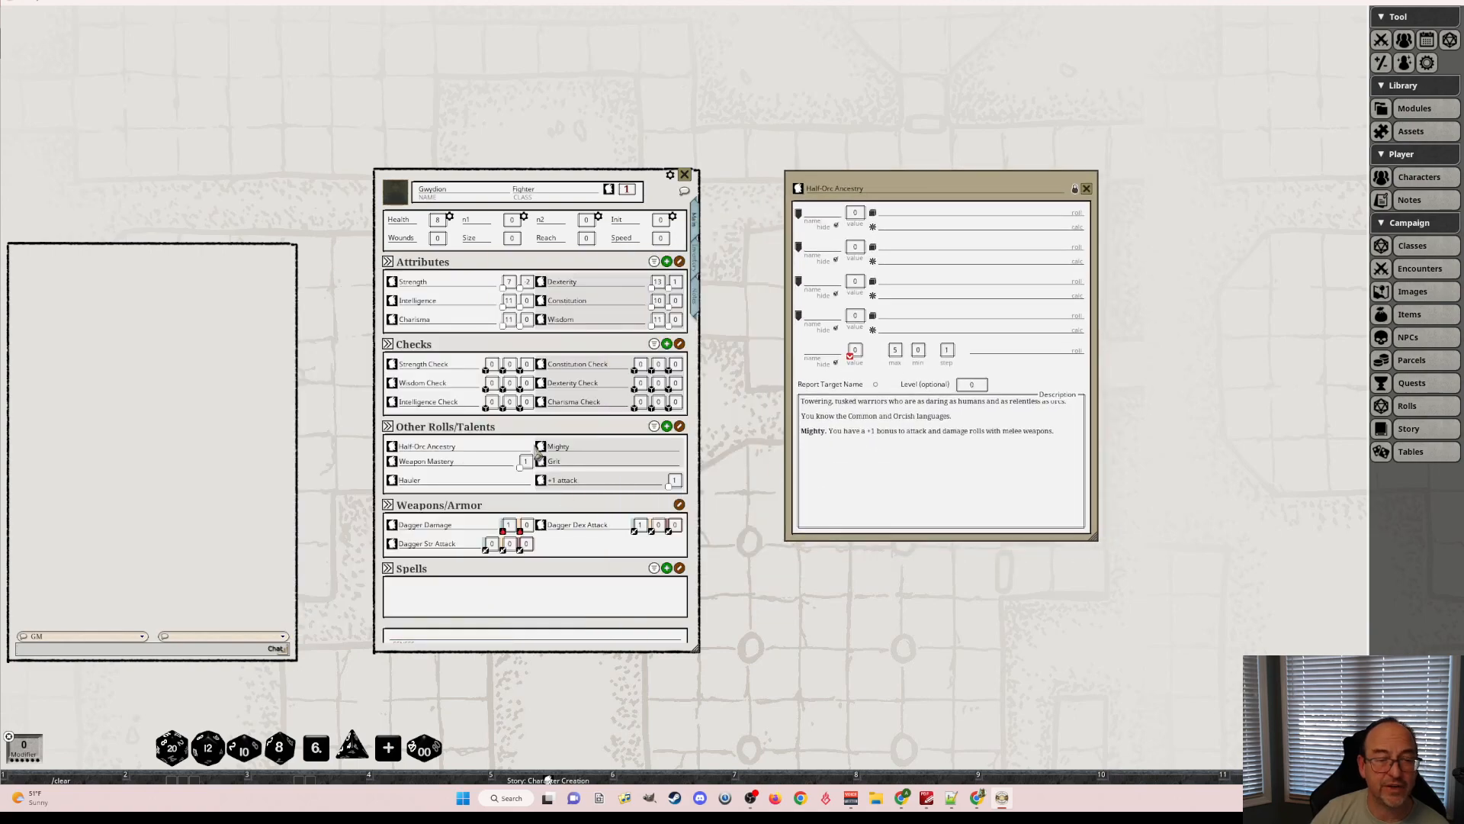
Copy the Mighty paragraph about the attack and damage bonus from the Half-Orc Ancestry description.
{"action": "left_click", "coordinate": [391, 480]}
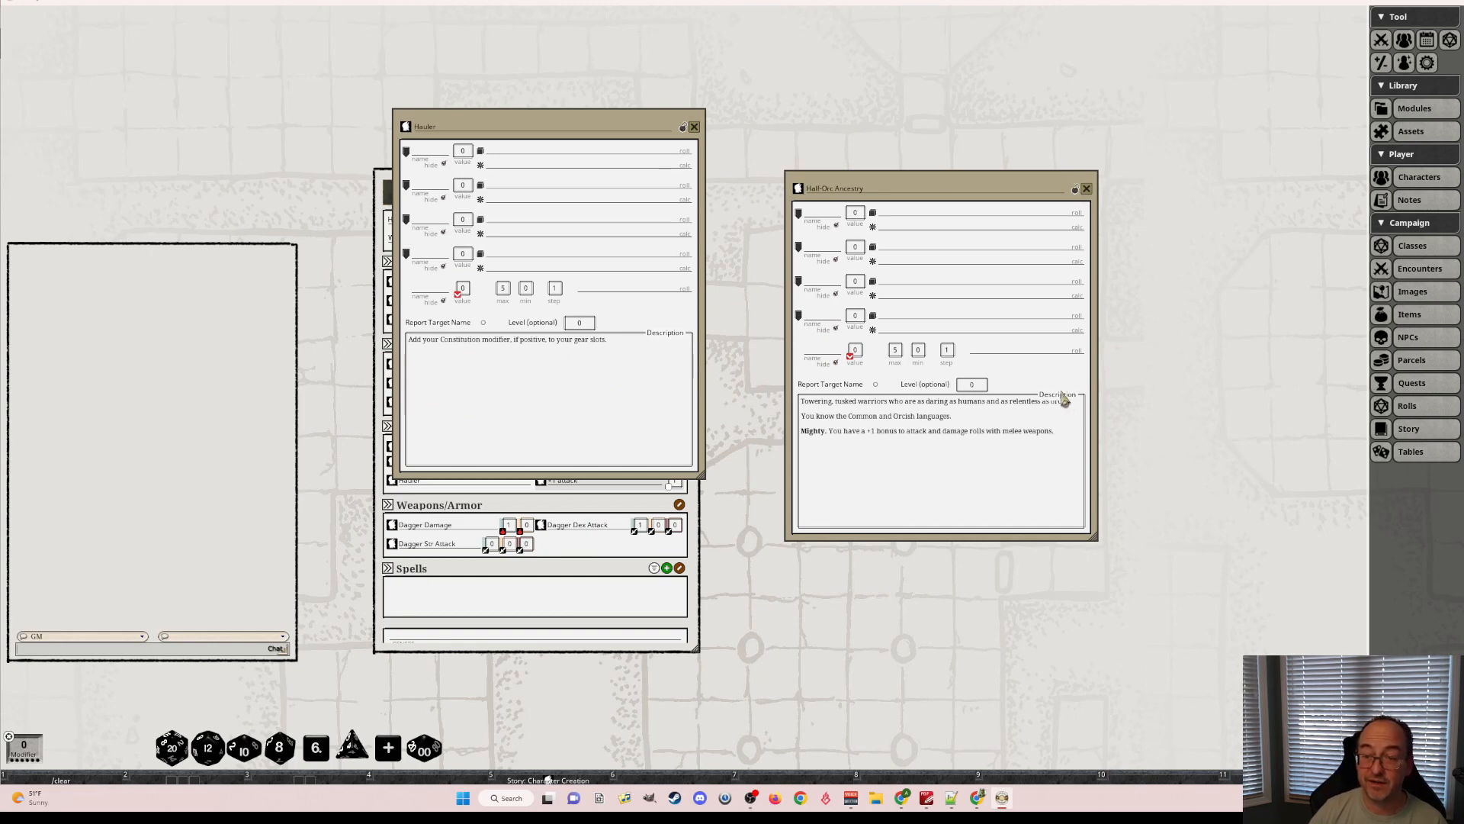
{"action": "left_click_drag", "start_coordinate": [1064, 433], "coordinate": [800, 430]}
{"action": "key", "text": "ctrl+c"}
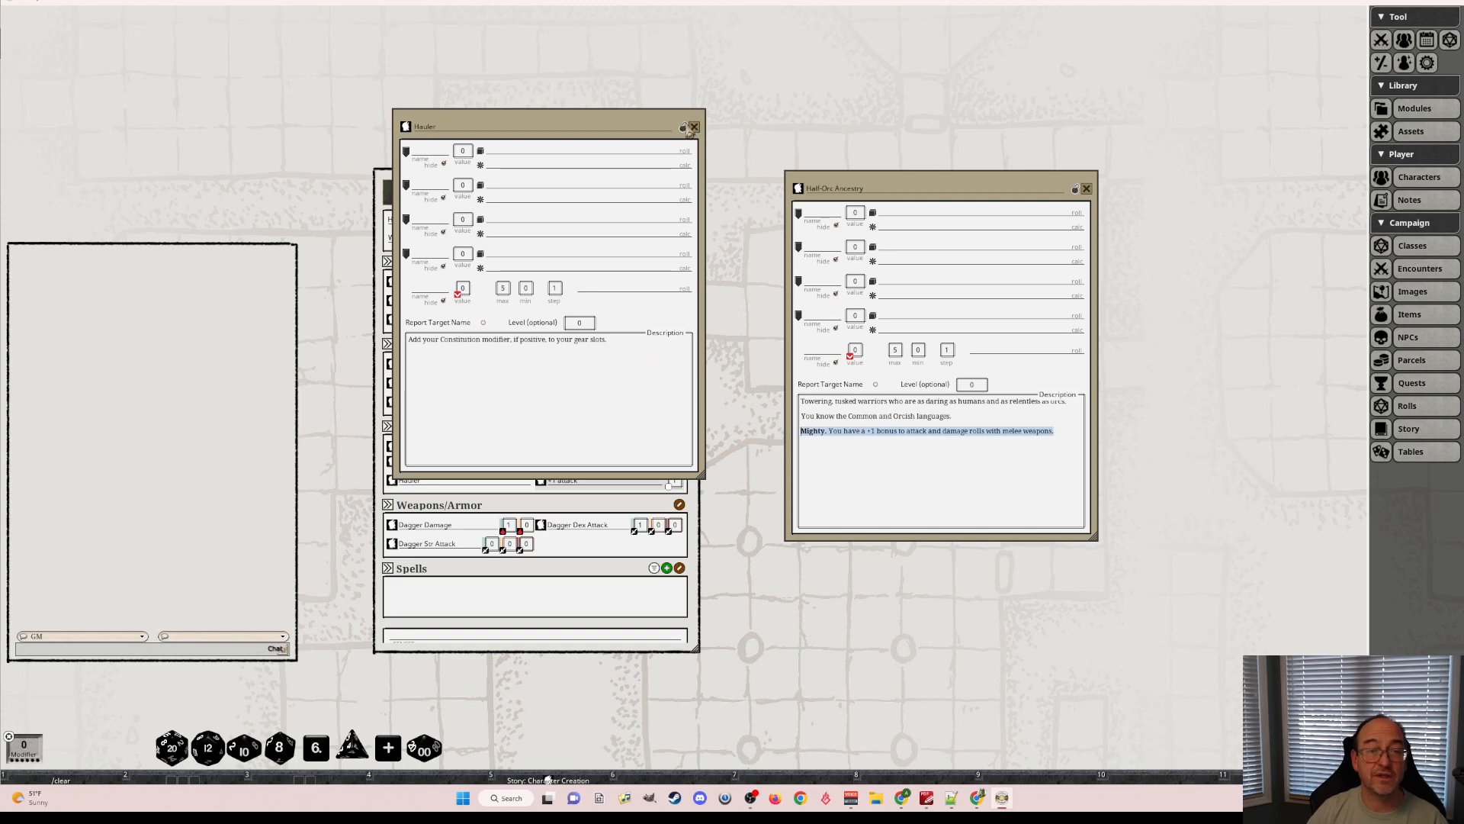
Name the talent record Mighty, replace its description with the copied Mighty paragraph, then lock and close it.
{"action": "left_click_drag", "start_coordinate": [650, 124], "coordinate": [226, 236]}
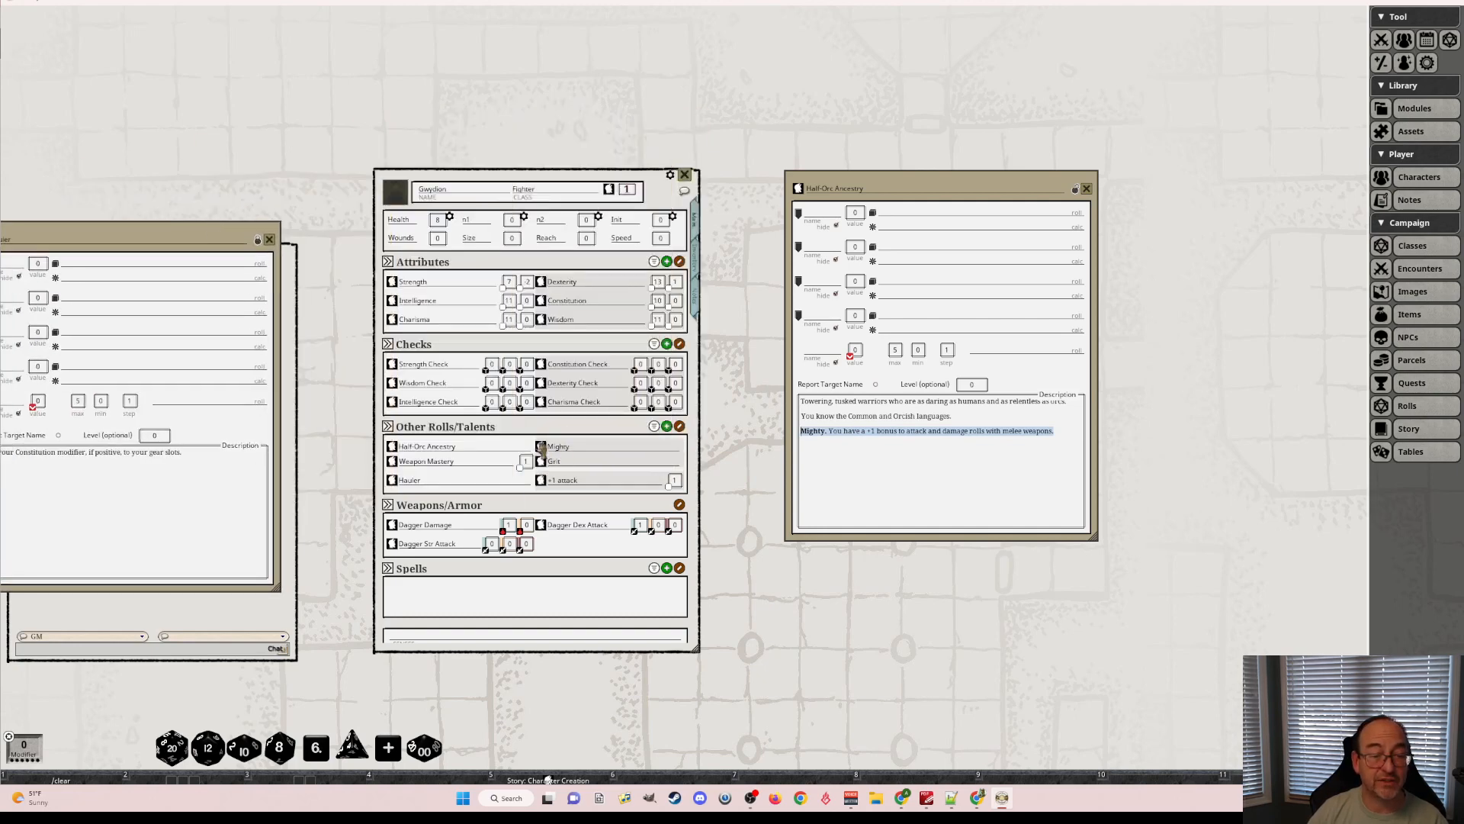
{"action": "left_click_drag", "start_coordinate": [122, 237], "coordinate": [98, 218]}
{"action": "type", "text": "Mig"}
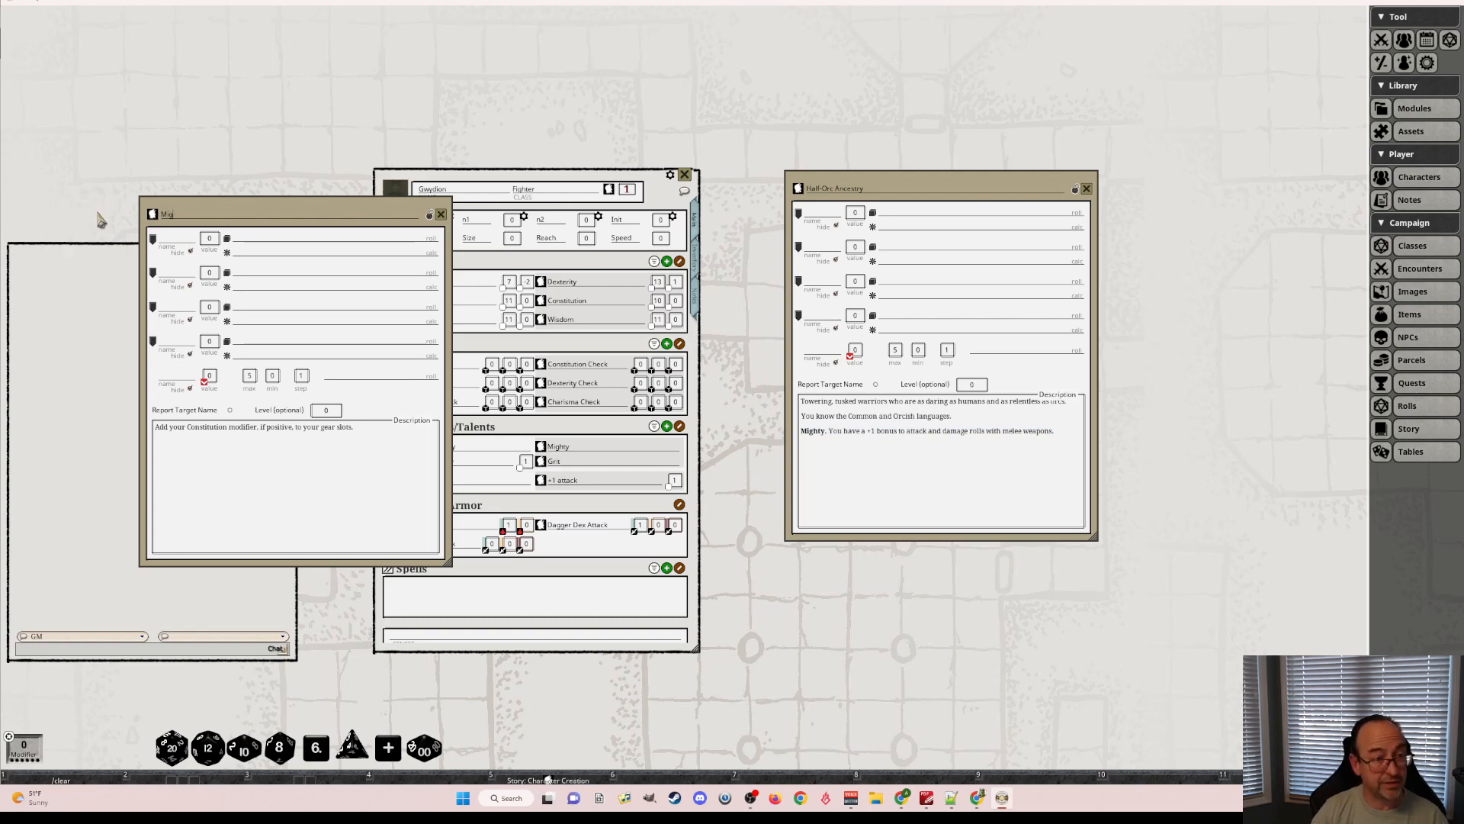
{"action": "type", "text": "hty"}
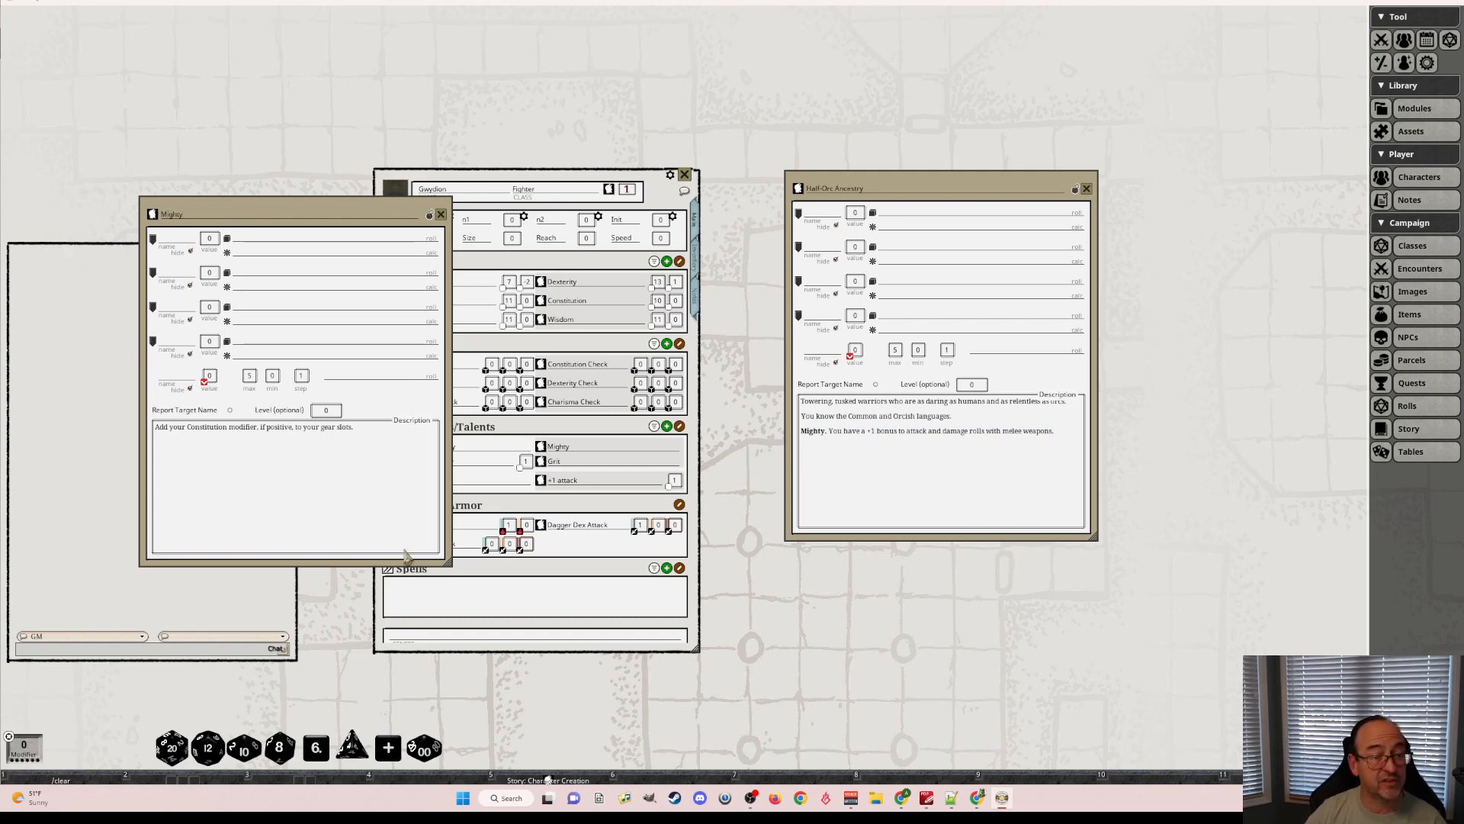
{"action": "left_click_drag", "start_coordinate": [386, 433], "coordinate": [128, 426]}
{"action": "key", "text": "ctrl+v"}
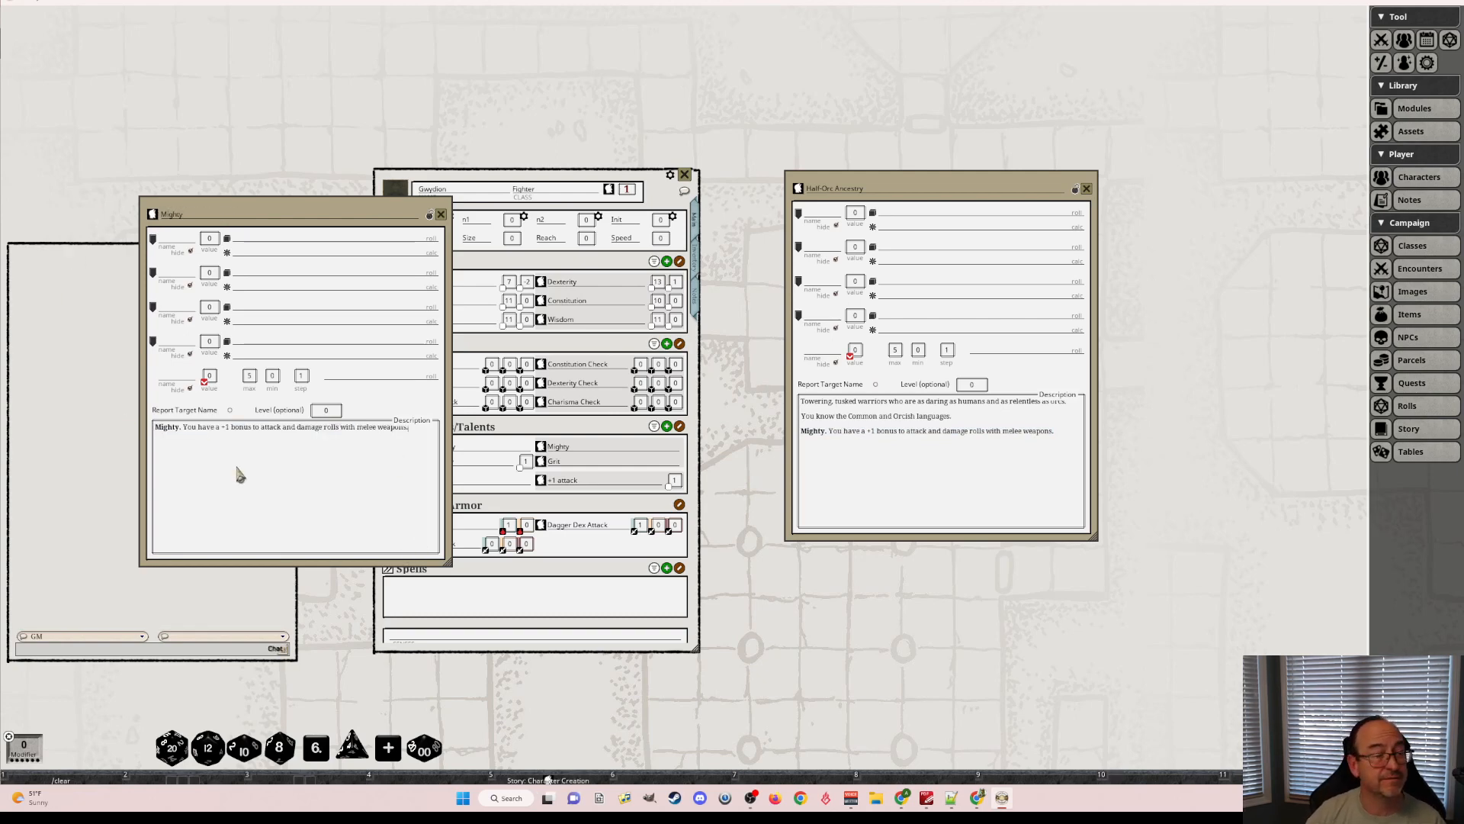
{"action": "left_click", "coordinate": [431, 218]}
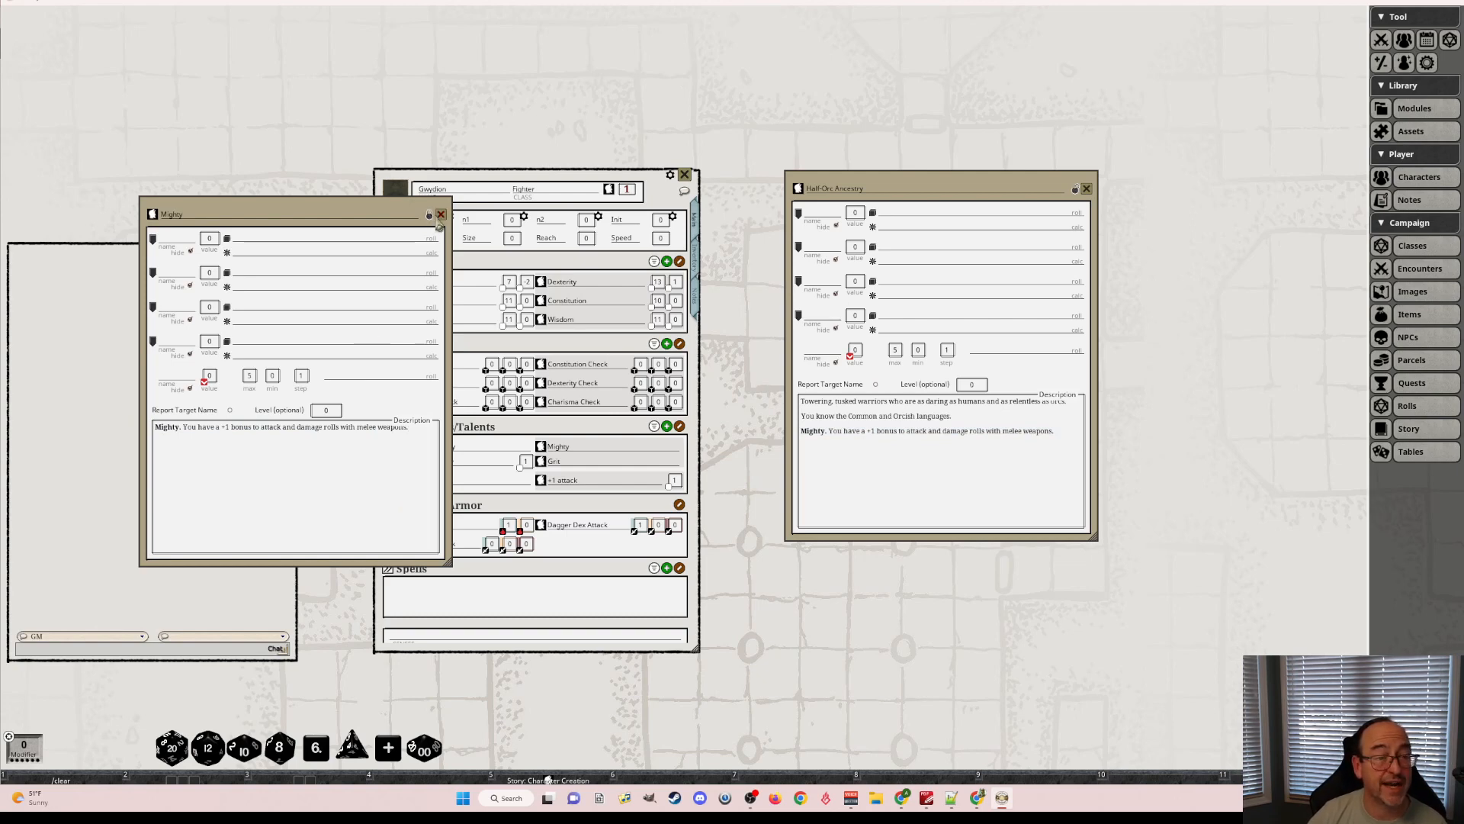
{"action": "left_click", "coordinate": [441, 215]}
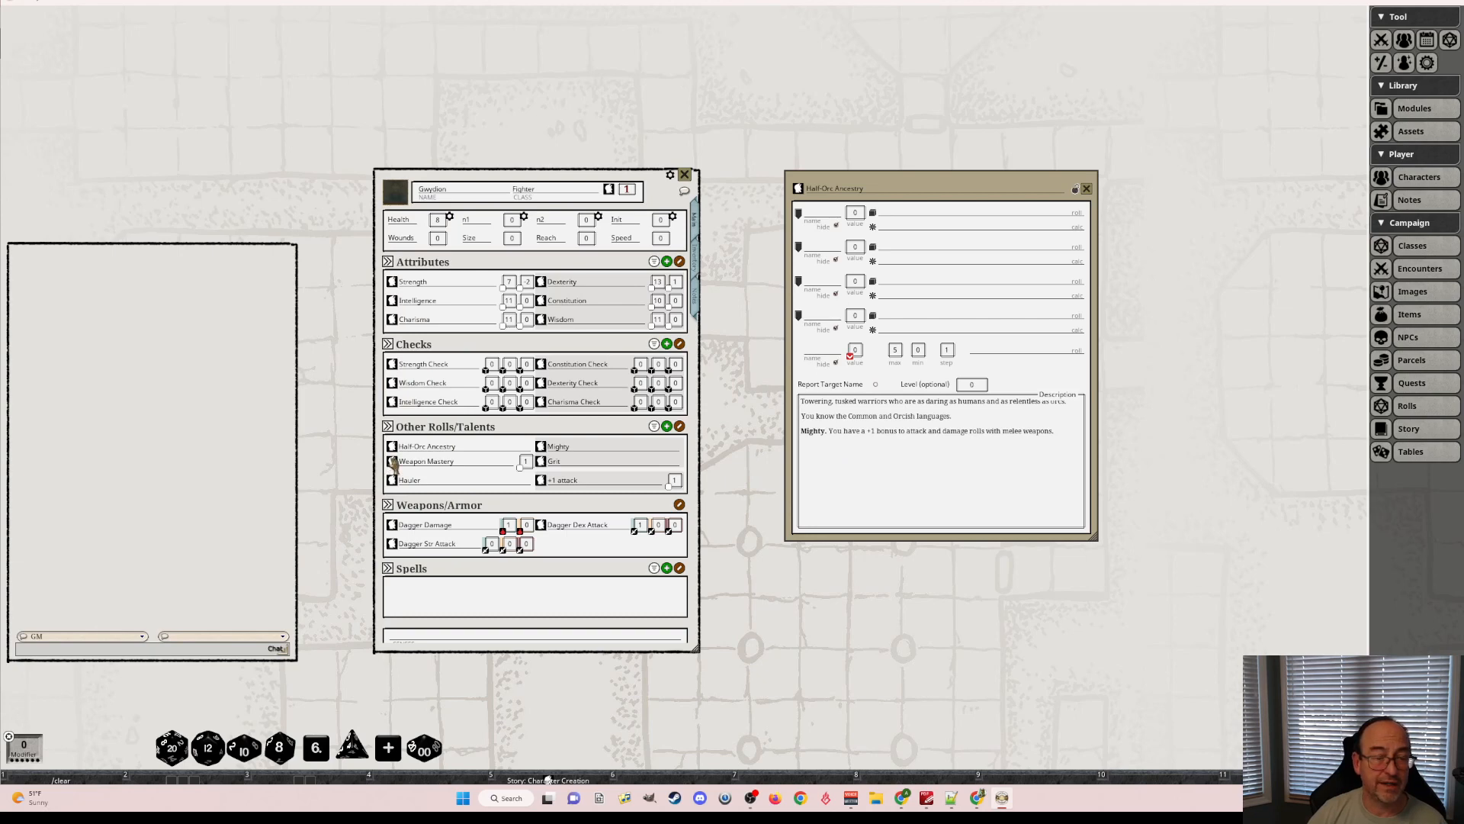
Check the Mighty and +1 attack talents, setting the Normal value of Dagger Damage to 2 and of Dagger Dex Attack to 3.
{"action": "left_click", "coordinate": [540, 446]}
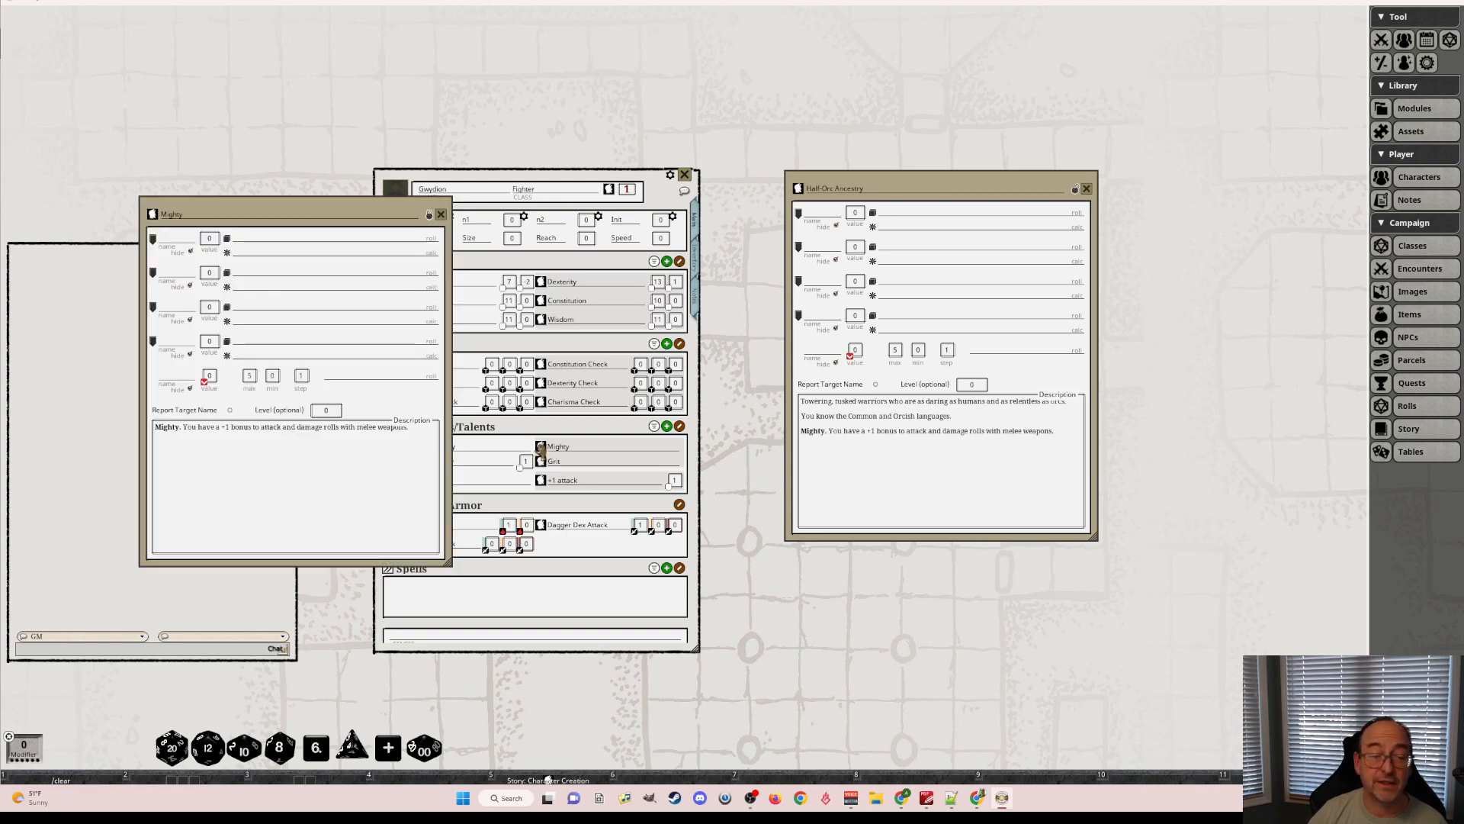
{"action": "left_click", "coordinate": [441, 215]}
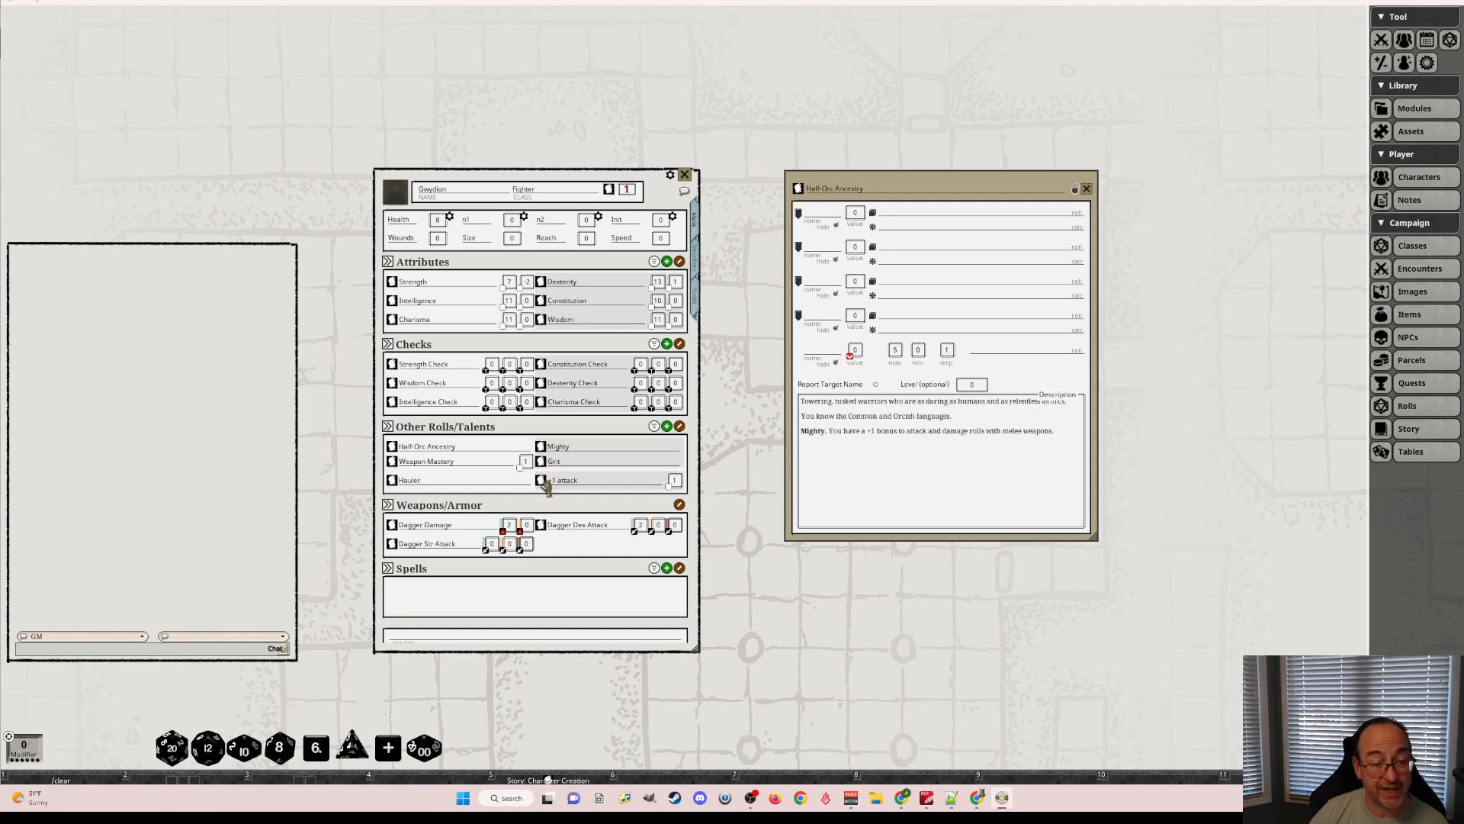
{"action": "left_click", "coordinate": [543, 482]}
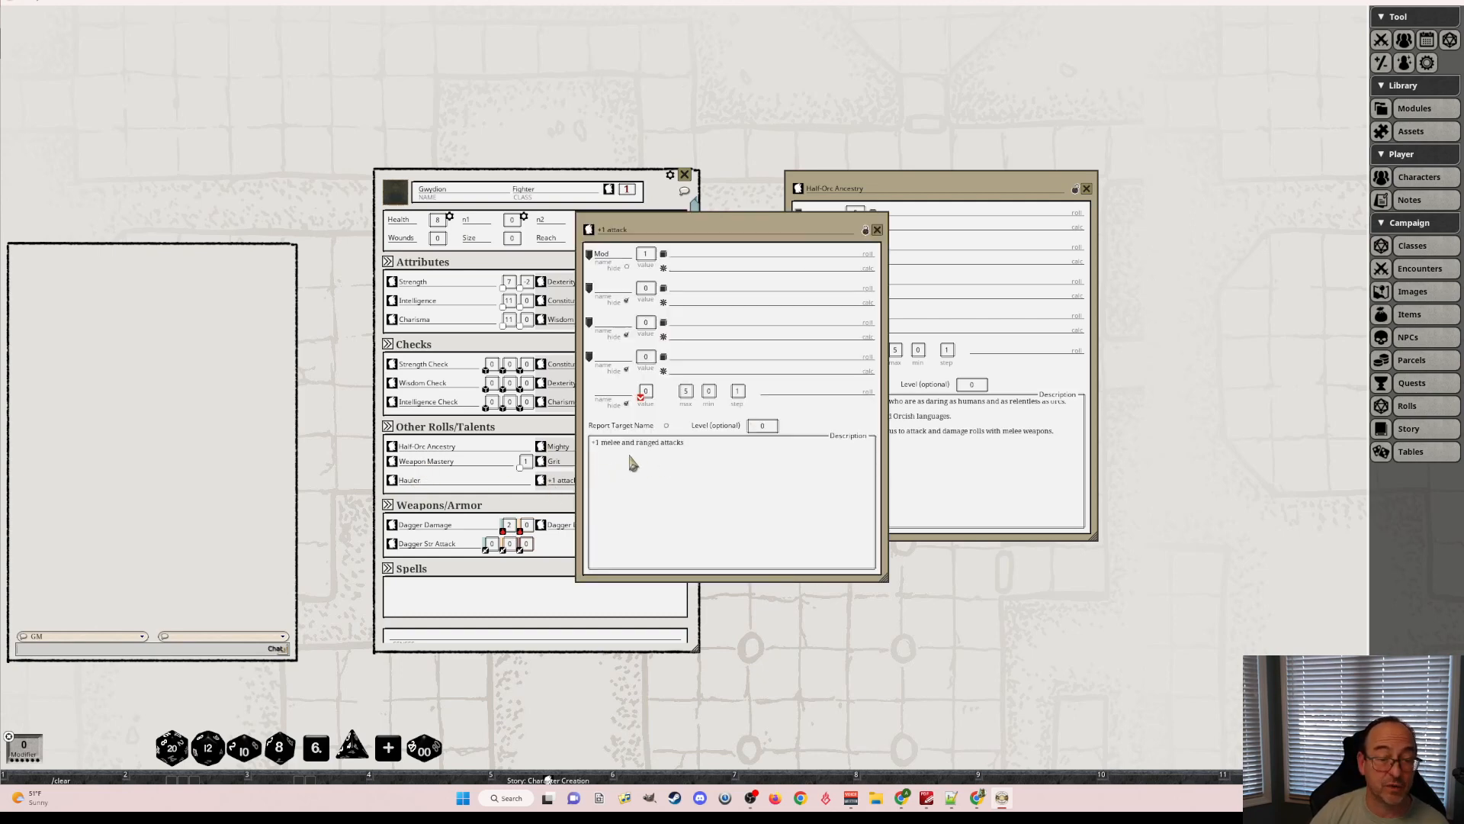
{"action": "left_click", "coordinate": [877, 230]}
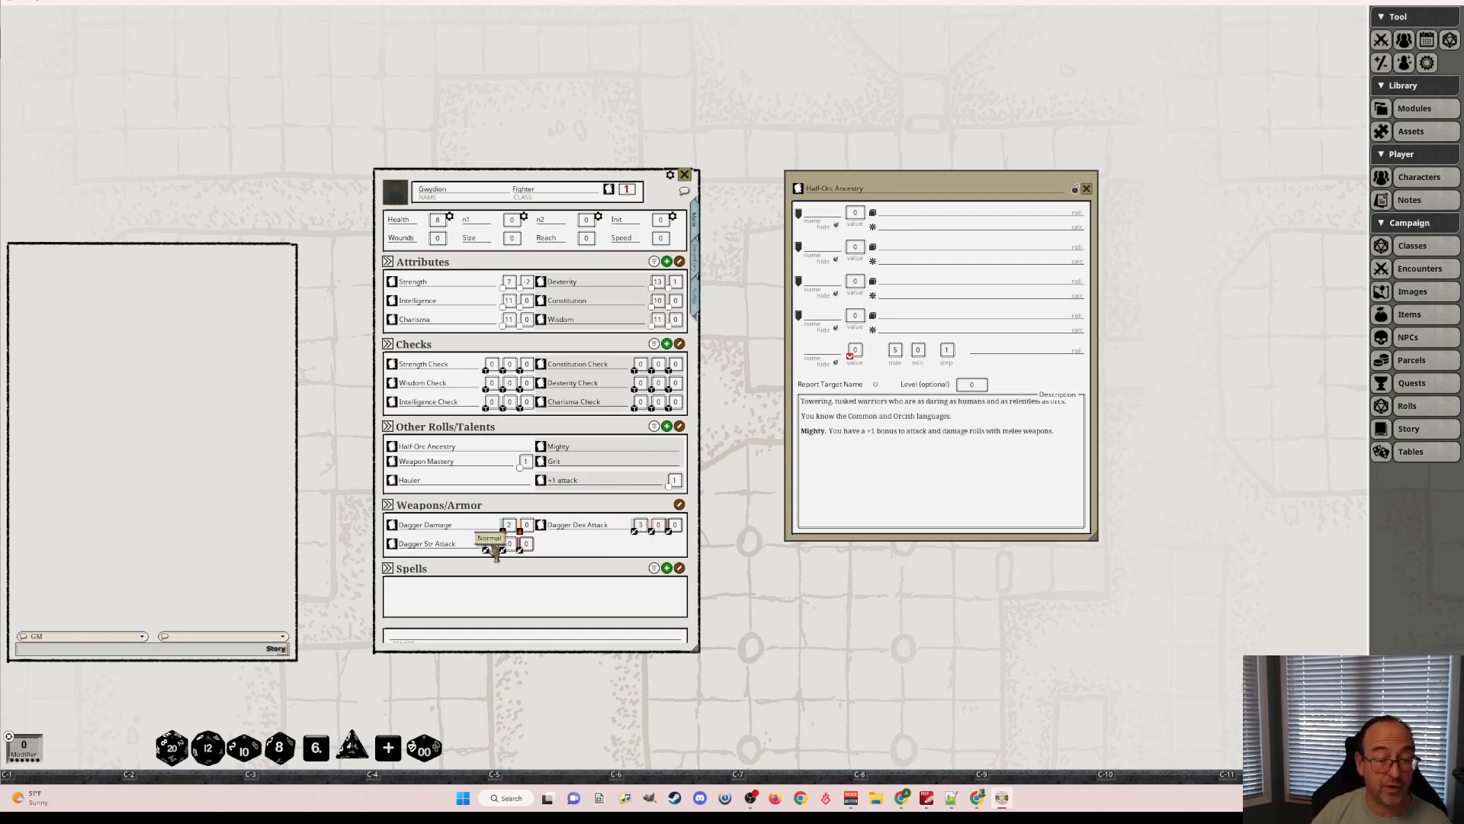
Set Dagger Str Attack's Normal value to 2 after checking its formulas, Mighty and Weapon Mastery, and close all open records except the character sheet.
{"action": "scroll", "coordinate": [492, 547], "scroll_direction": "up", "scroll_amount": 1}
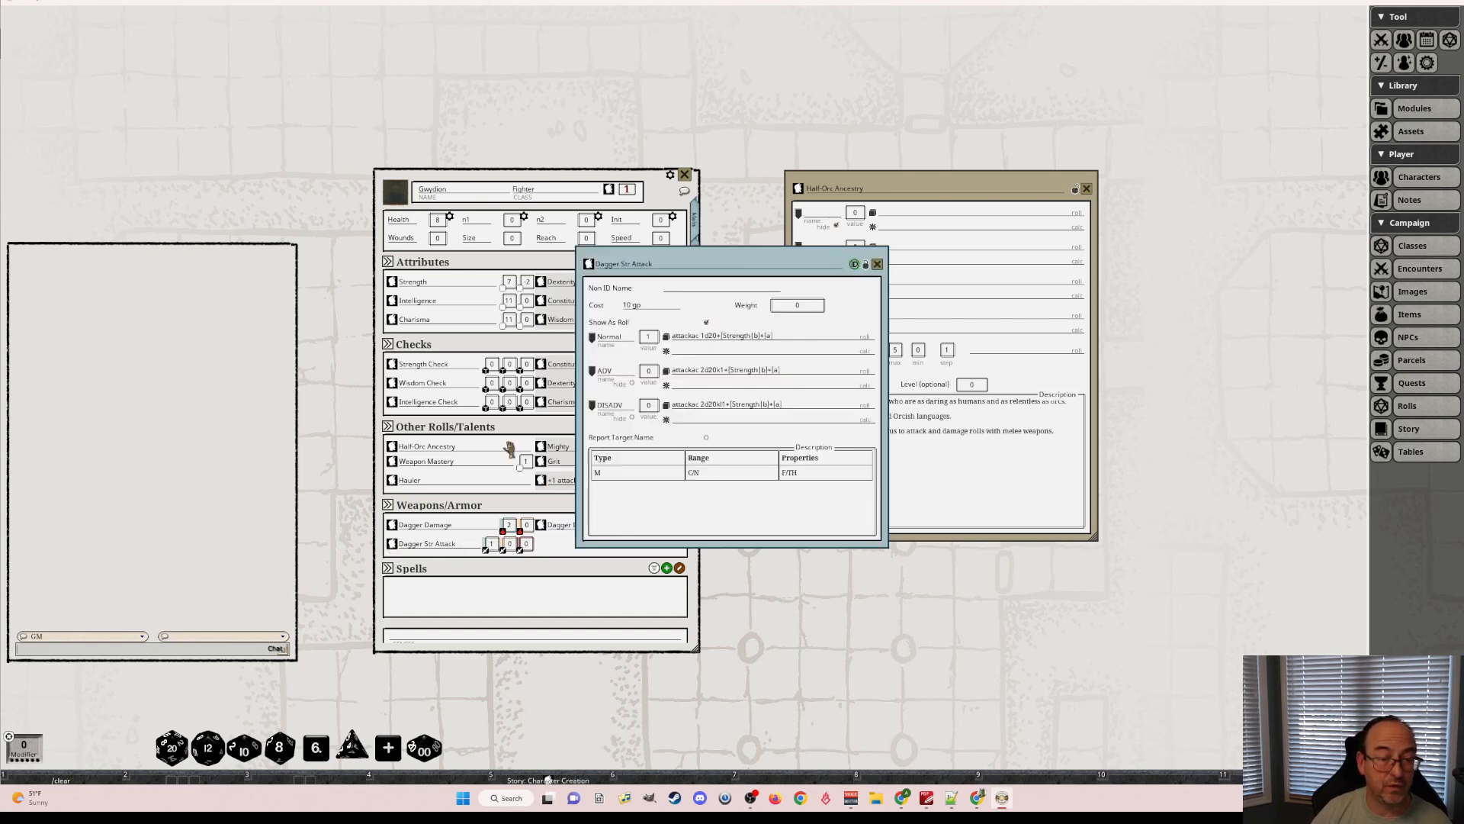
{"action": "left_click", "coordinate": [392, 544]}
{"action": "left_click_drag", "start_coordinate": [723, 263], "coordinate": [148, 334]}
{"action": "left_click", "coordinate": [540, 446]}
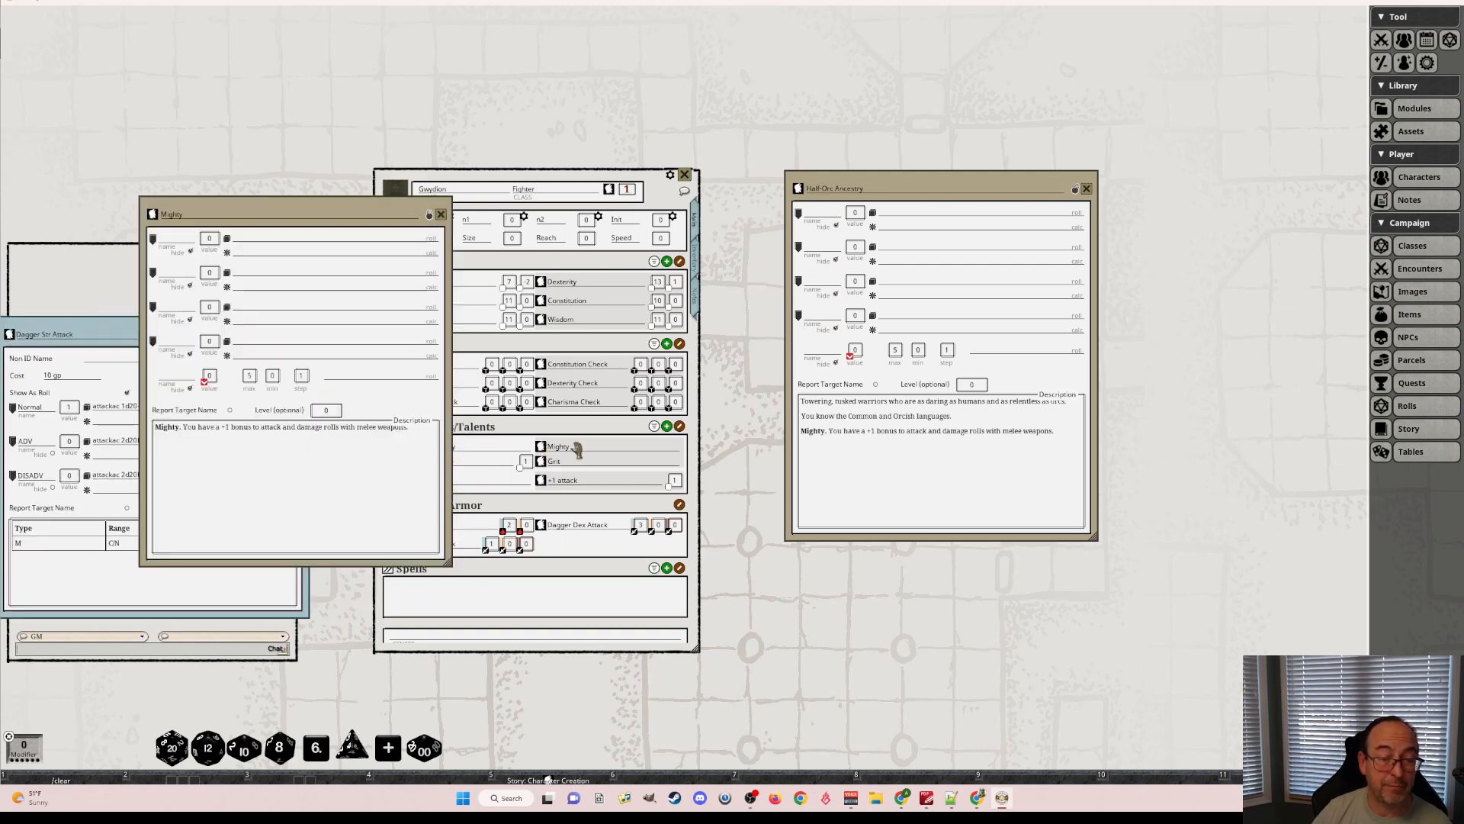
{"action": "left_click", "coordinate": [441, 215]}
{"action": "left_click", "coordinate": [392, 462]}
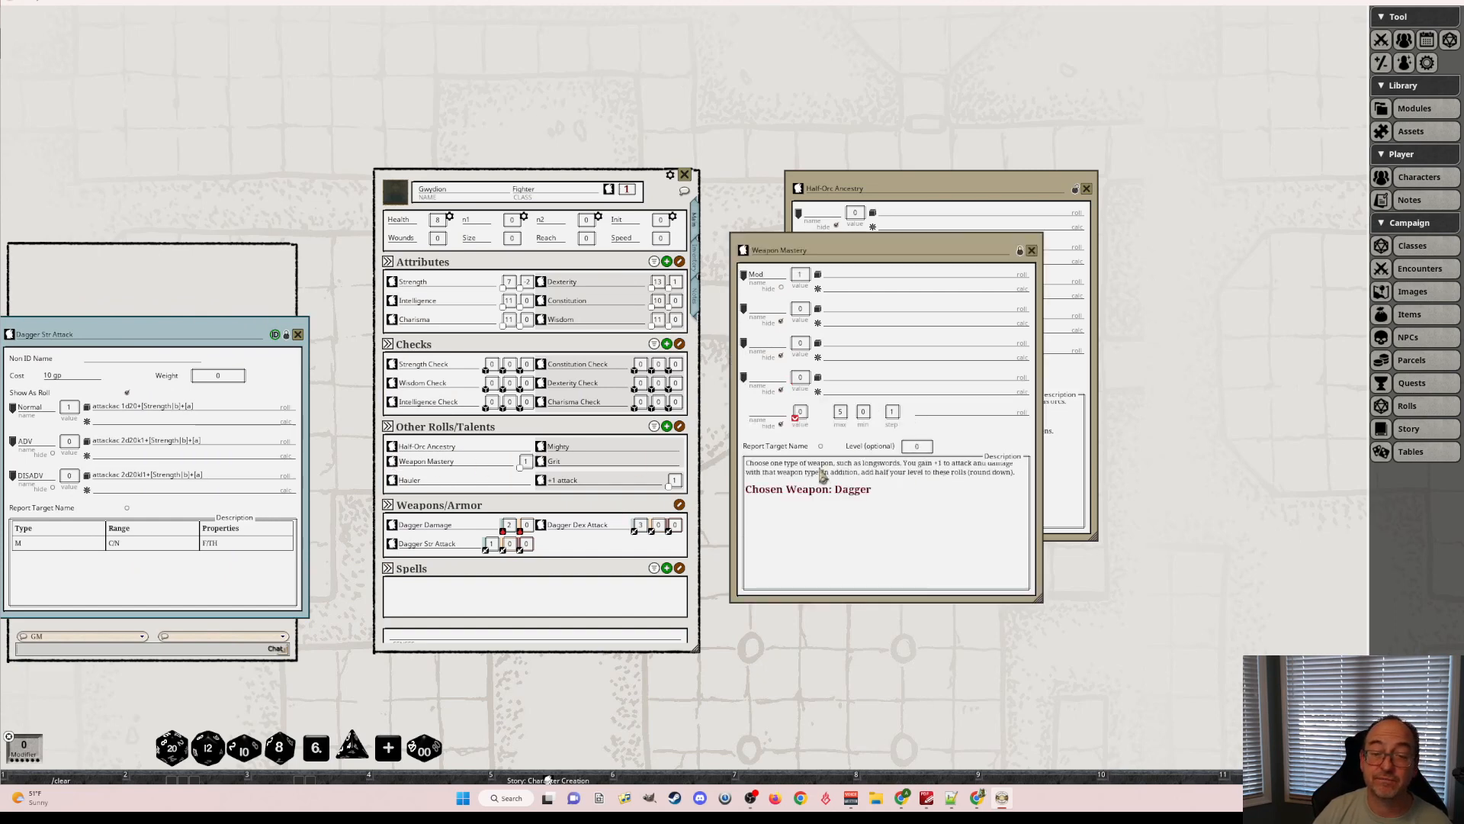
{"action": "left_click", "coordinate": [1032, 251]}
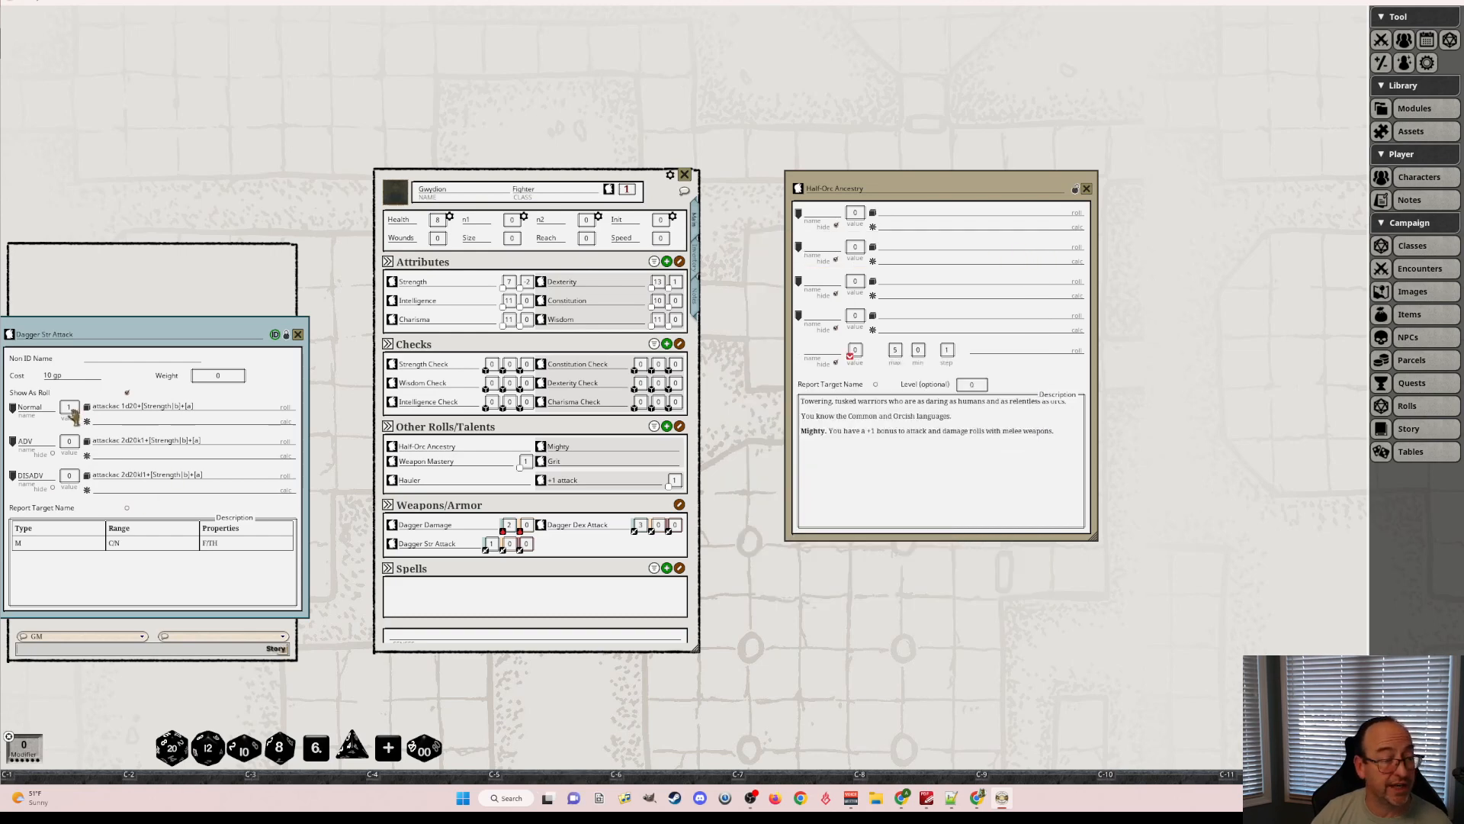
{"action": "left_click", "coordinate": [297, 336]}
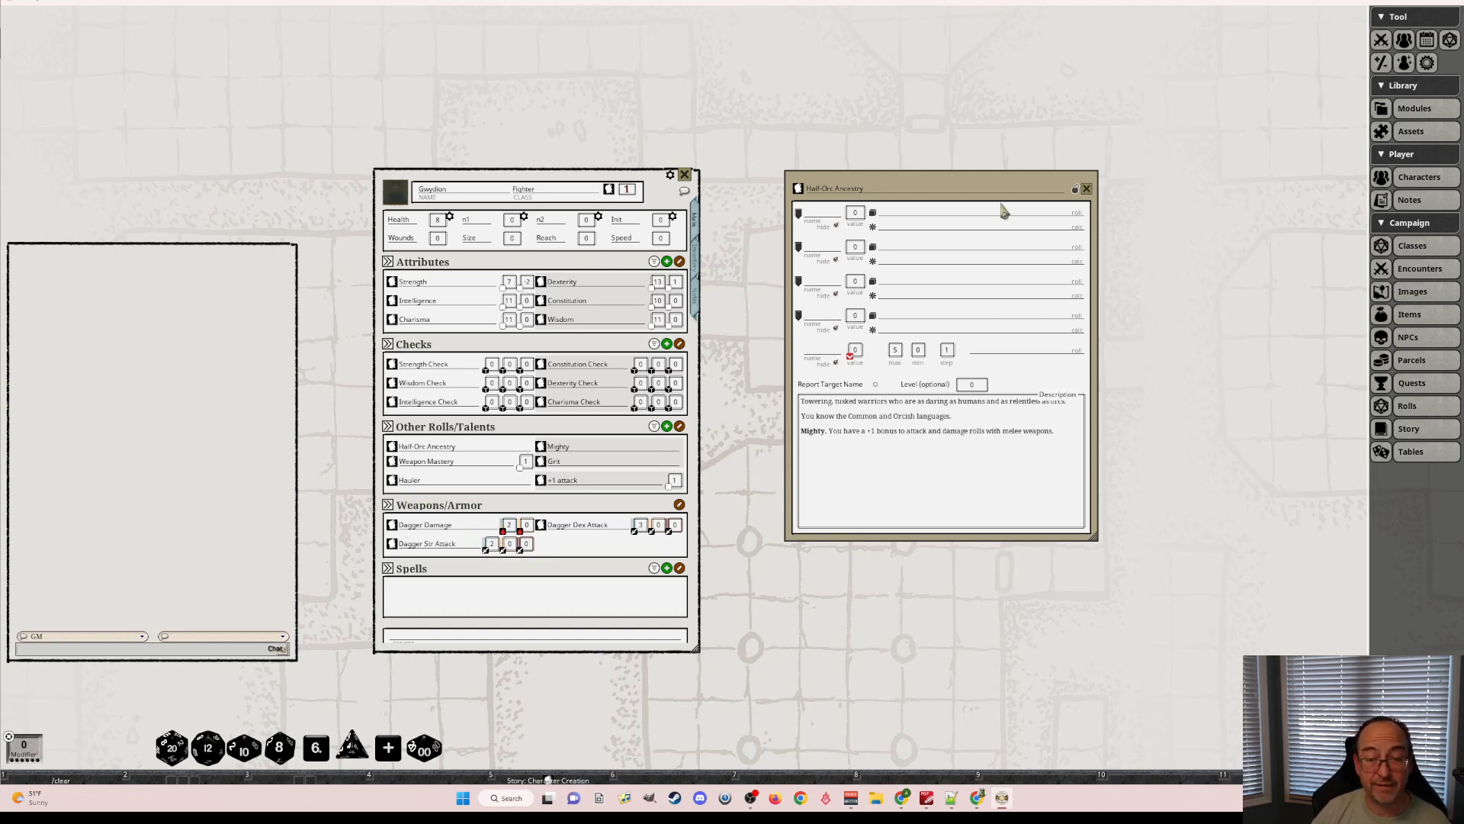
{"action": "left_click", "coordinate": [1085, 188]}
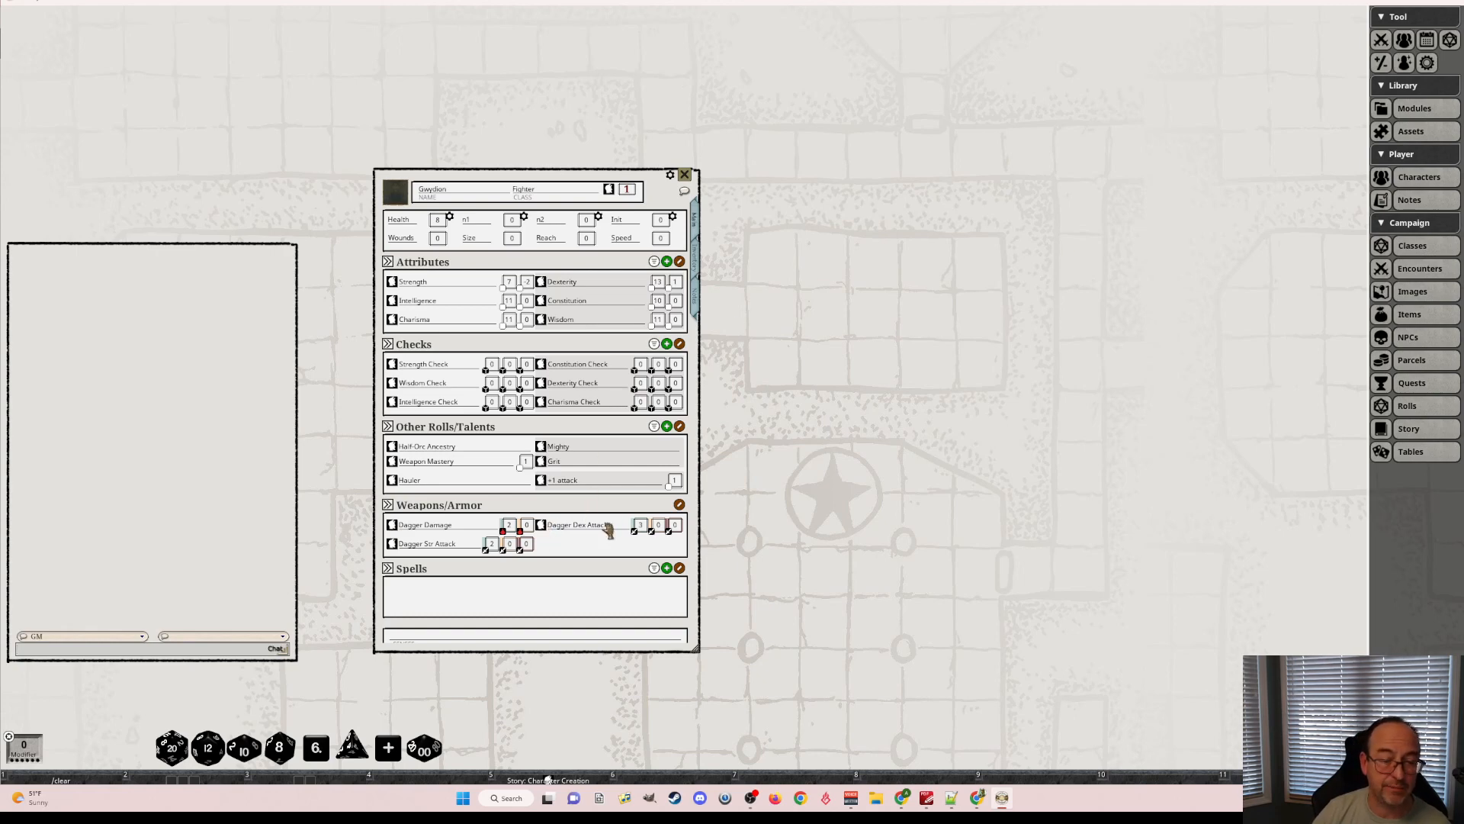
Test the Normal rolls of Dagger Dex Attack and Dagger Str Attack and the Dex ADV roll, checking the Dex attack's formulas.
{"action": "double_click", "coordinate": [640, 526]}
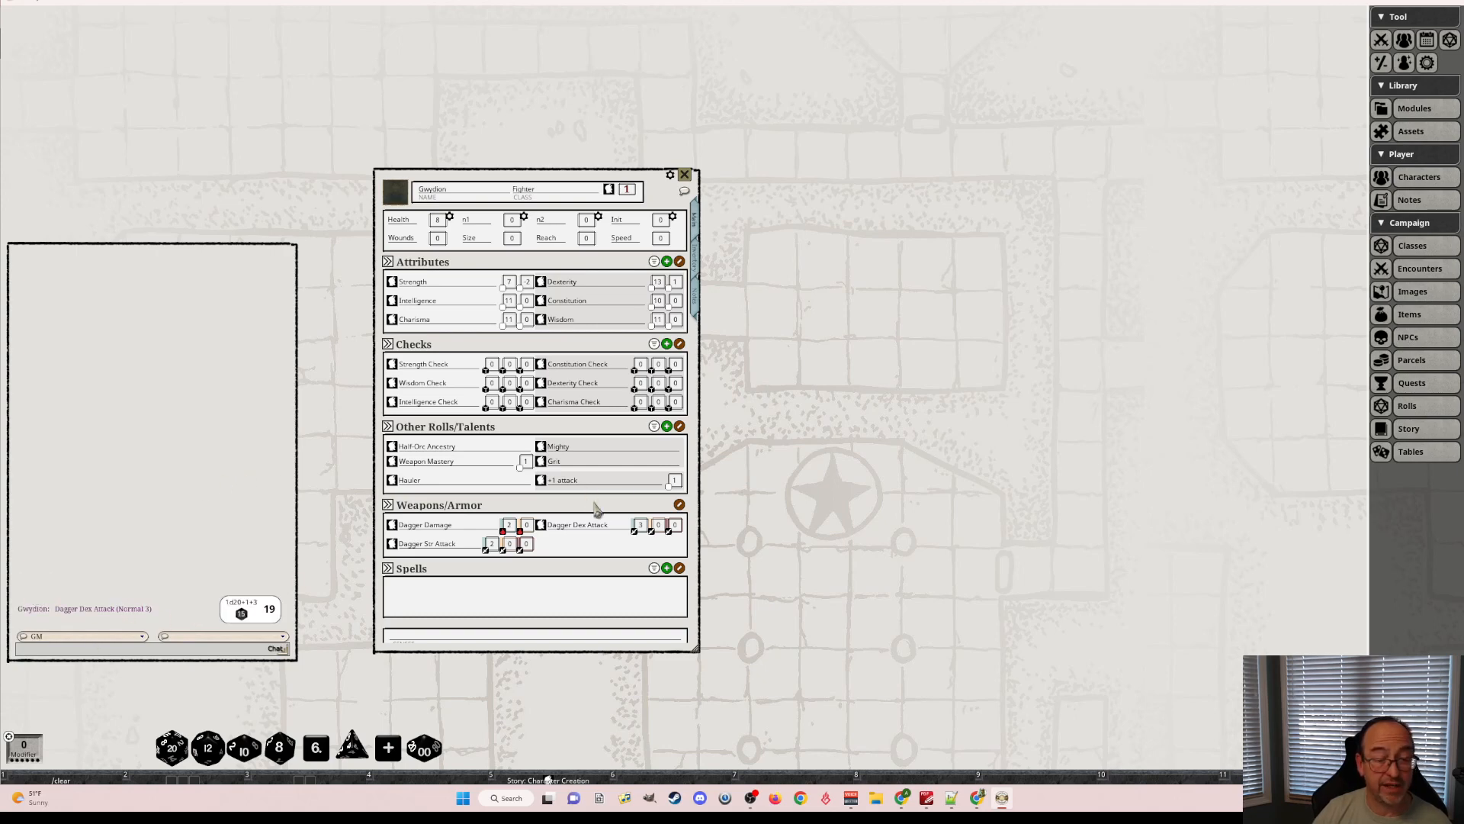
{"action": "left_click", "coordinate": [543, 526]}
{"action": "left_click_drag", "start_coordinate": [240, 242], "coordinate": [920, 256]}
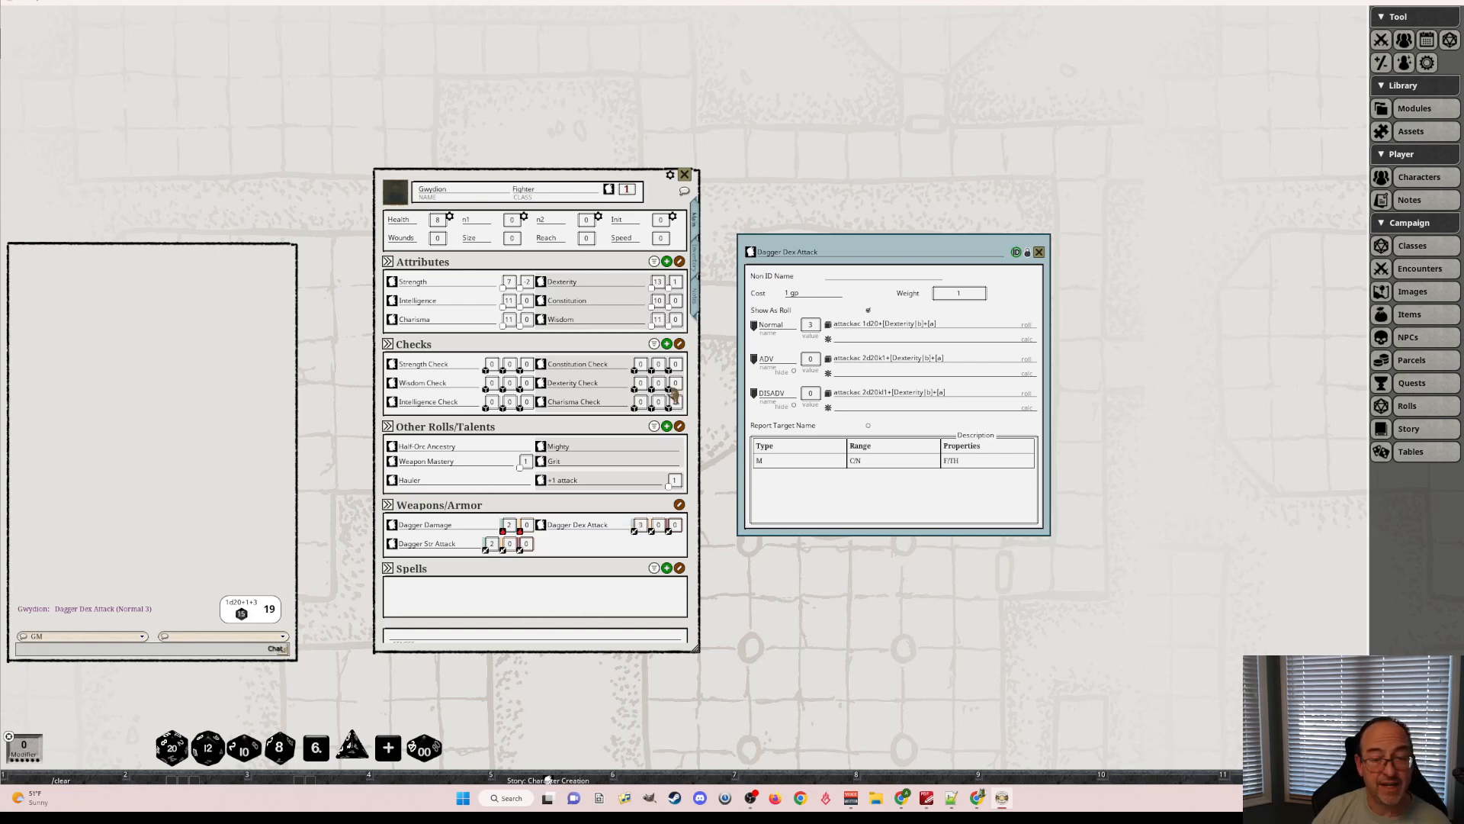
{"action": "double_click", "coordinate": [494, 545]}
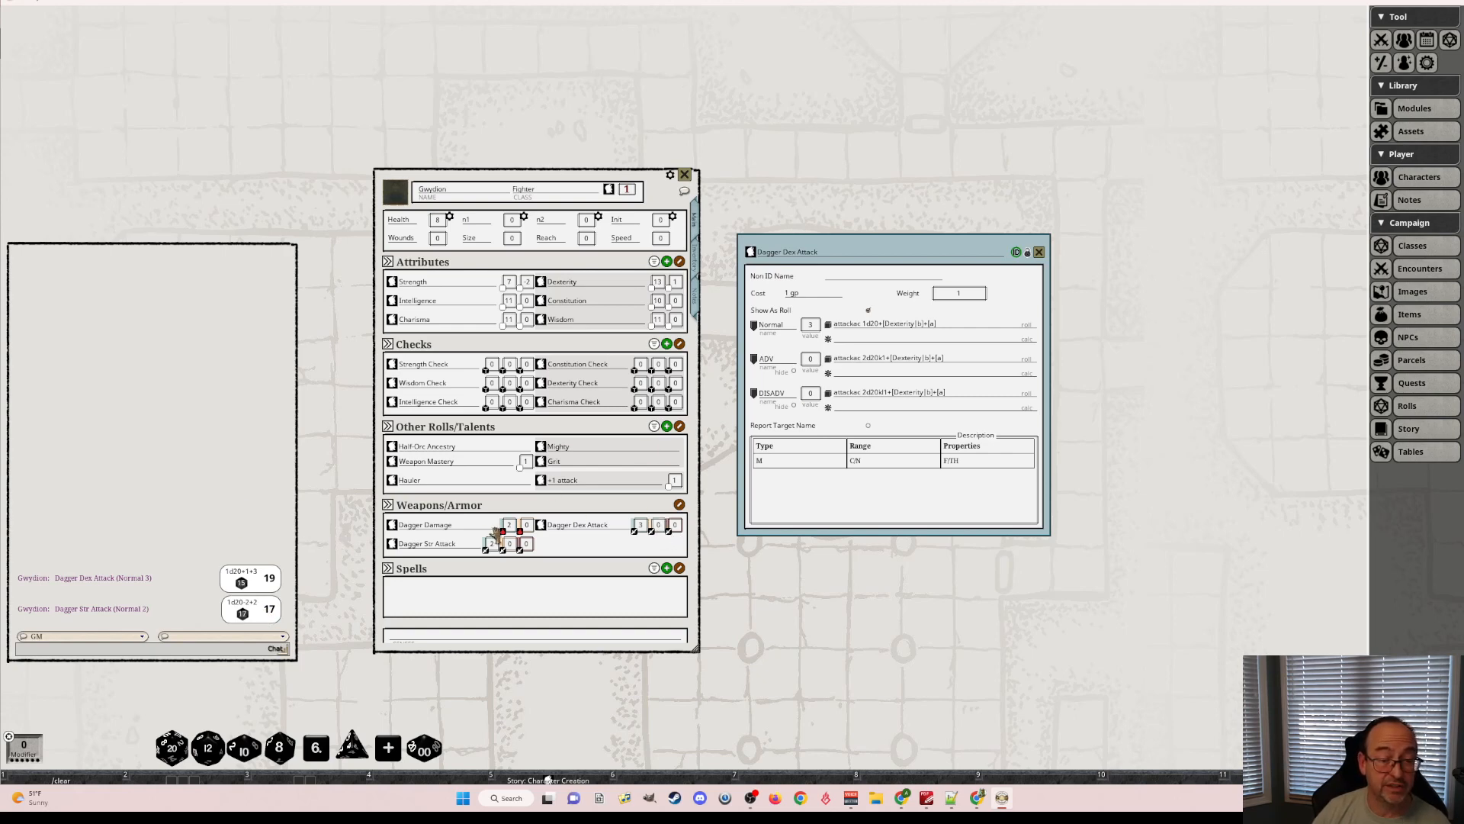
{"action": "double_click", "coordinate": [656, 529]}
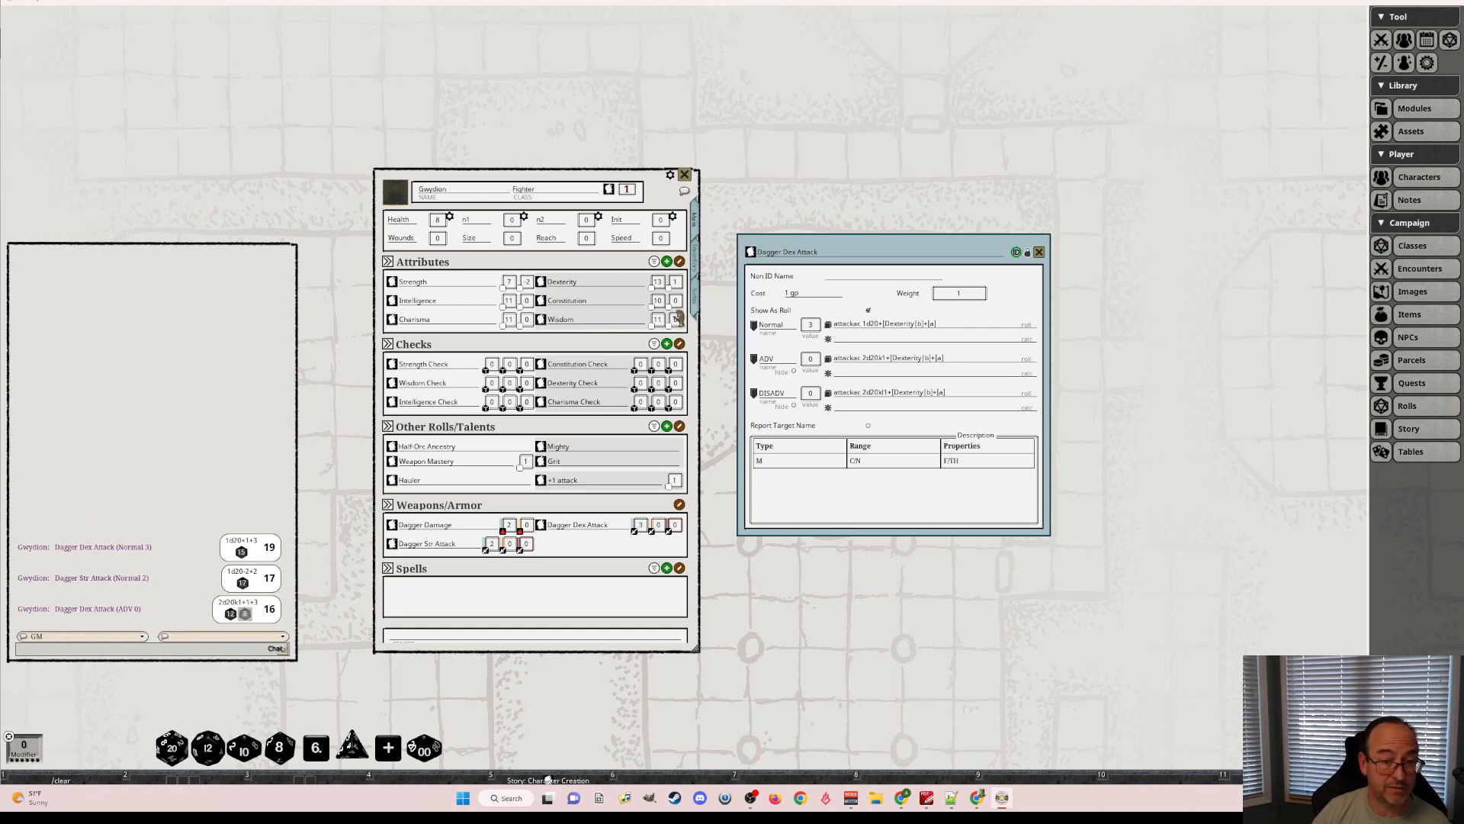
{"action": "left_click", "coordinate": [1039, 253]}
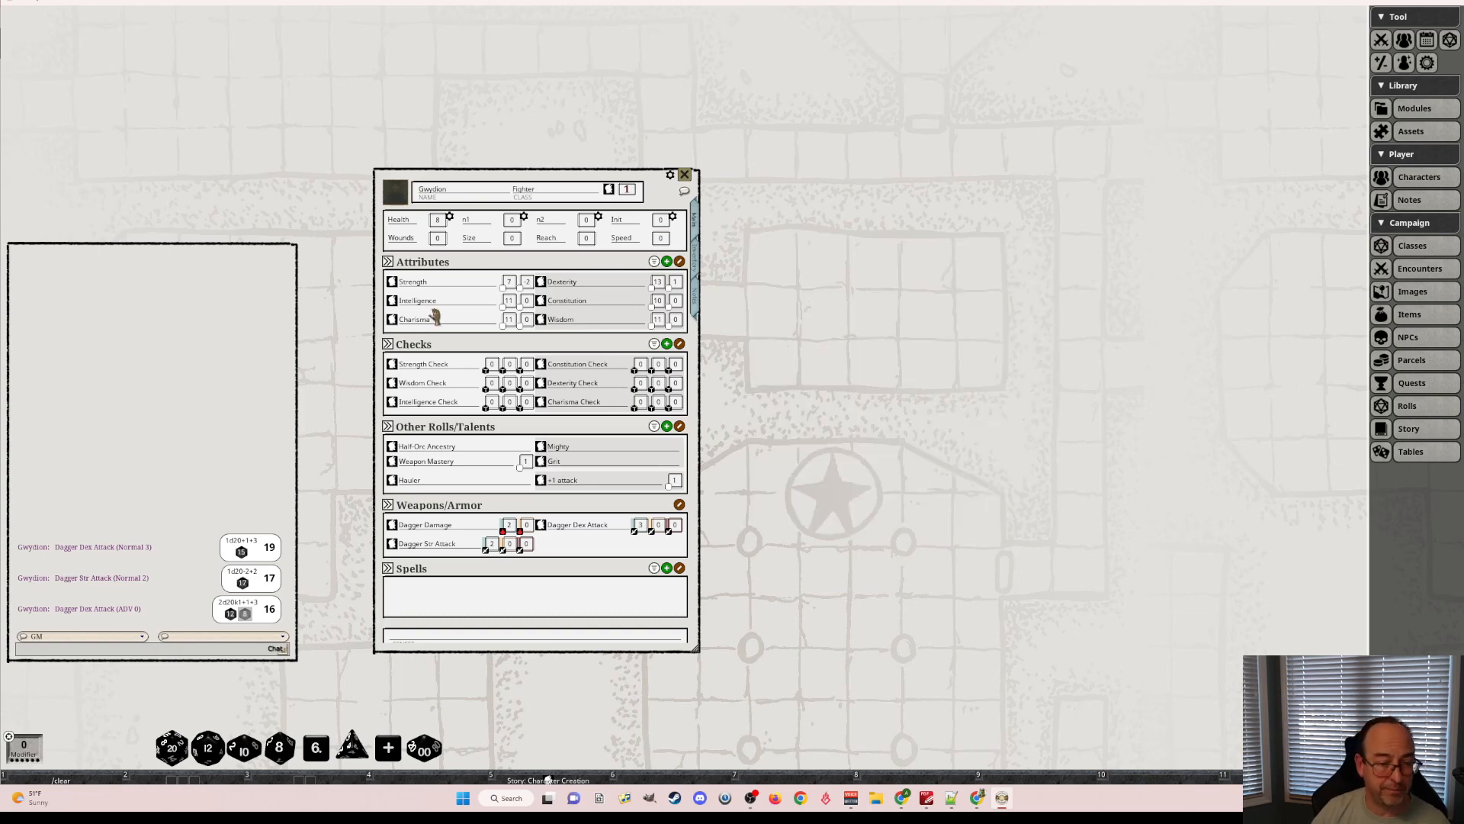
Clear the chat log and close the Fighter's character sheet.
{"action": "right_click", "coordinate": [167, 398]}
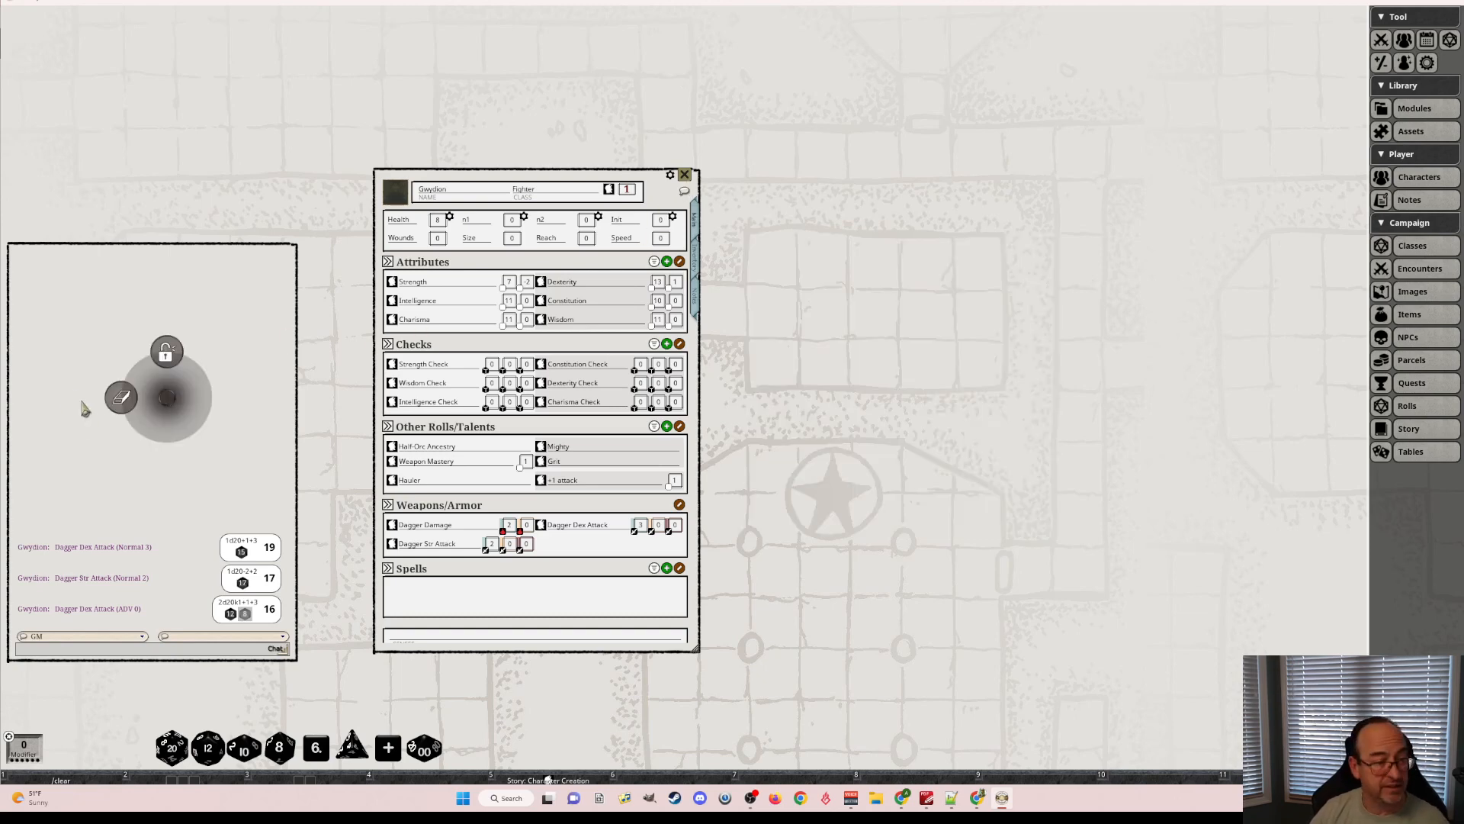
{"action": "left_click", "coordinate": [122, 398]}
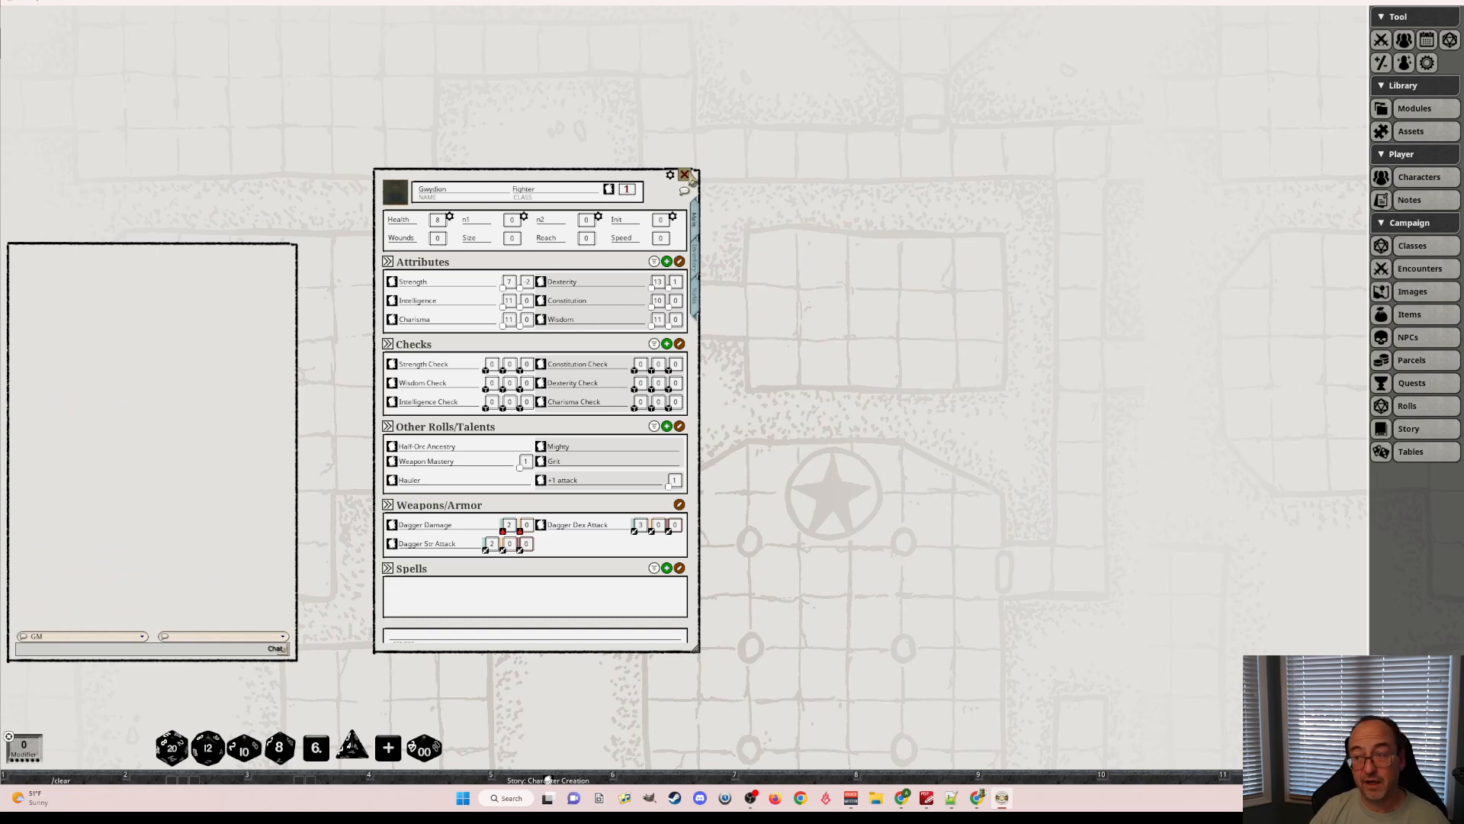
{"action": "left_click", "coordinate": [684, 175]}
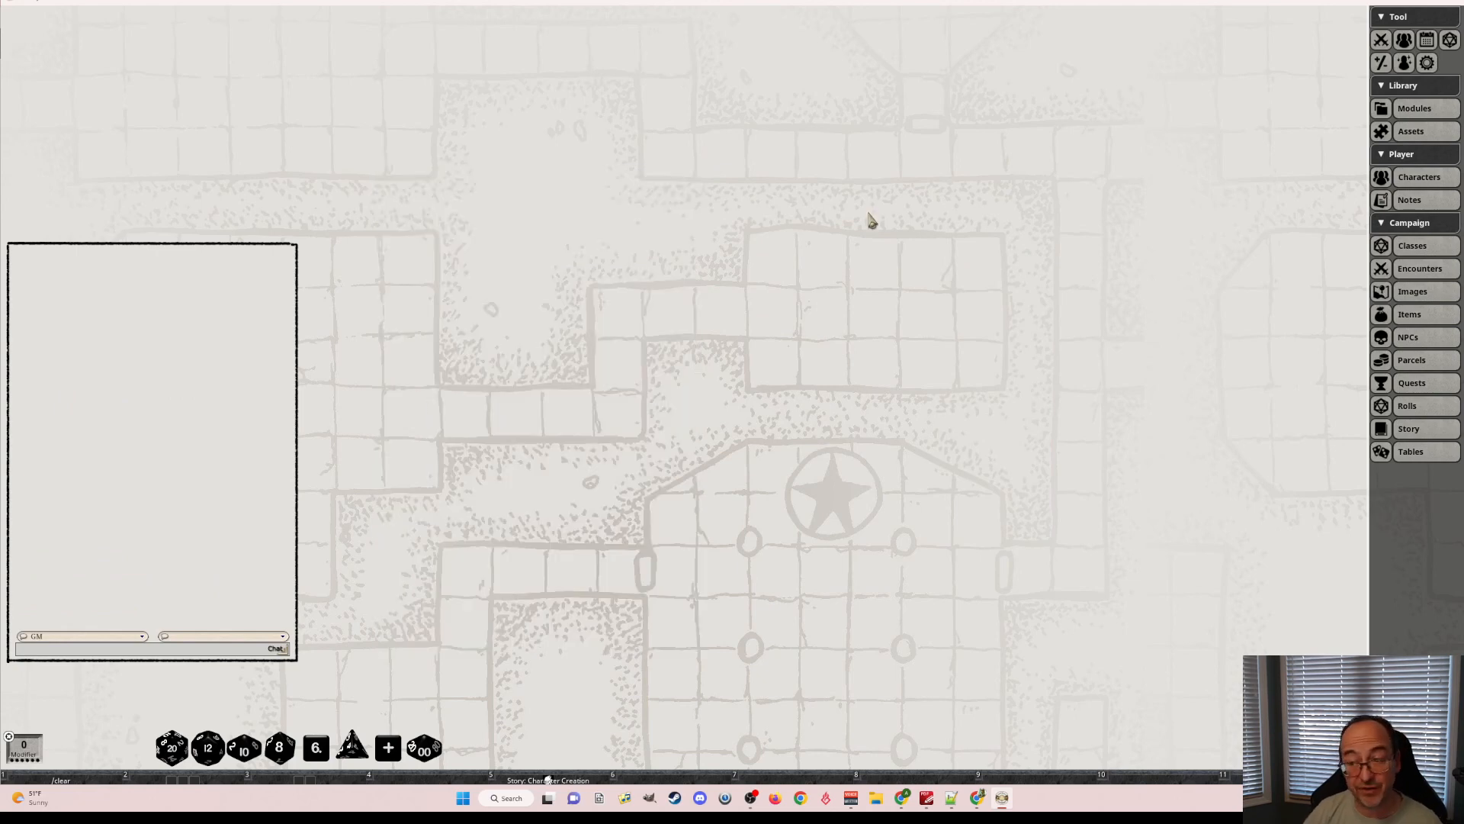
Examine the Priest Talents and Priest Tier 1 Spells groups in the campaign's Rolls list.
{"action": "left_click", "coordinate": [1407, 405]}
{"action": "left_click_drag", "start_coordinate": [1090, 245], "coordinate": [612, 170]}
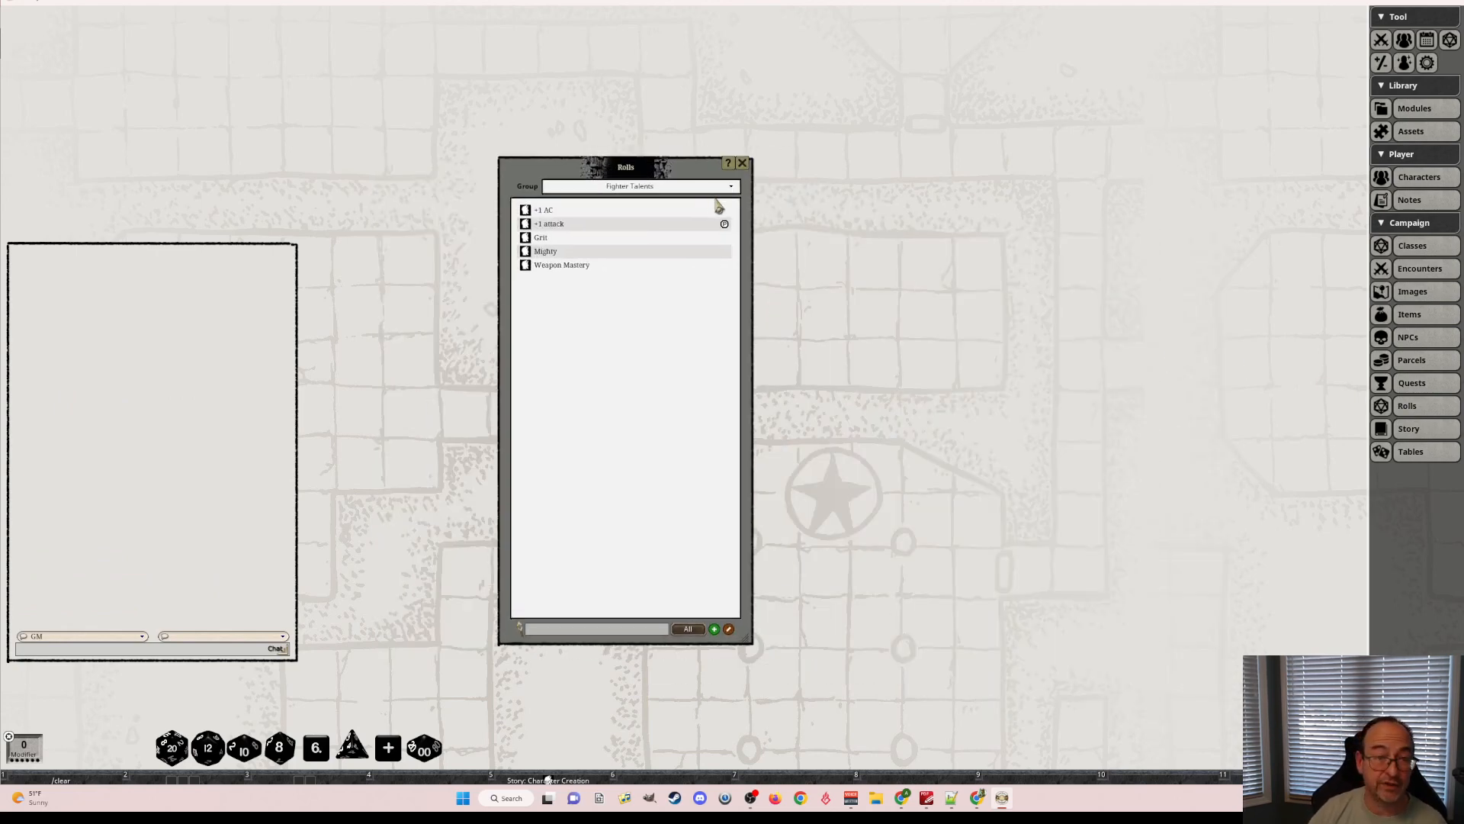
{"action": "left_click", "coordinate": [703, 190]}
{"action": "scroll", "coordinate": [599, 243], "scroll_direction": "down", "scroll_amount": 2}
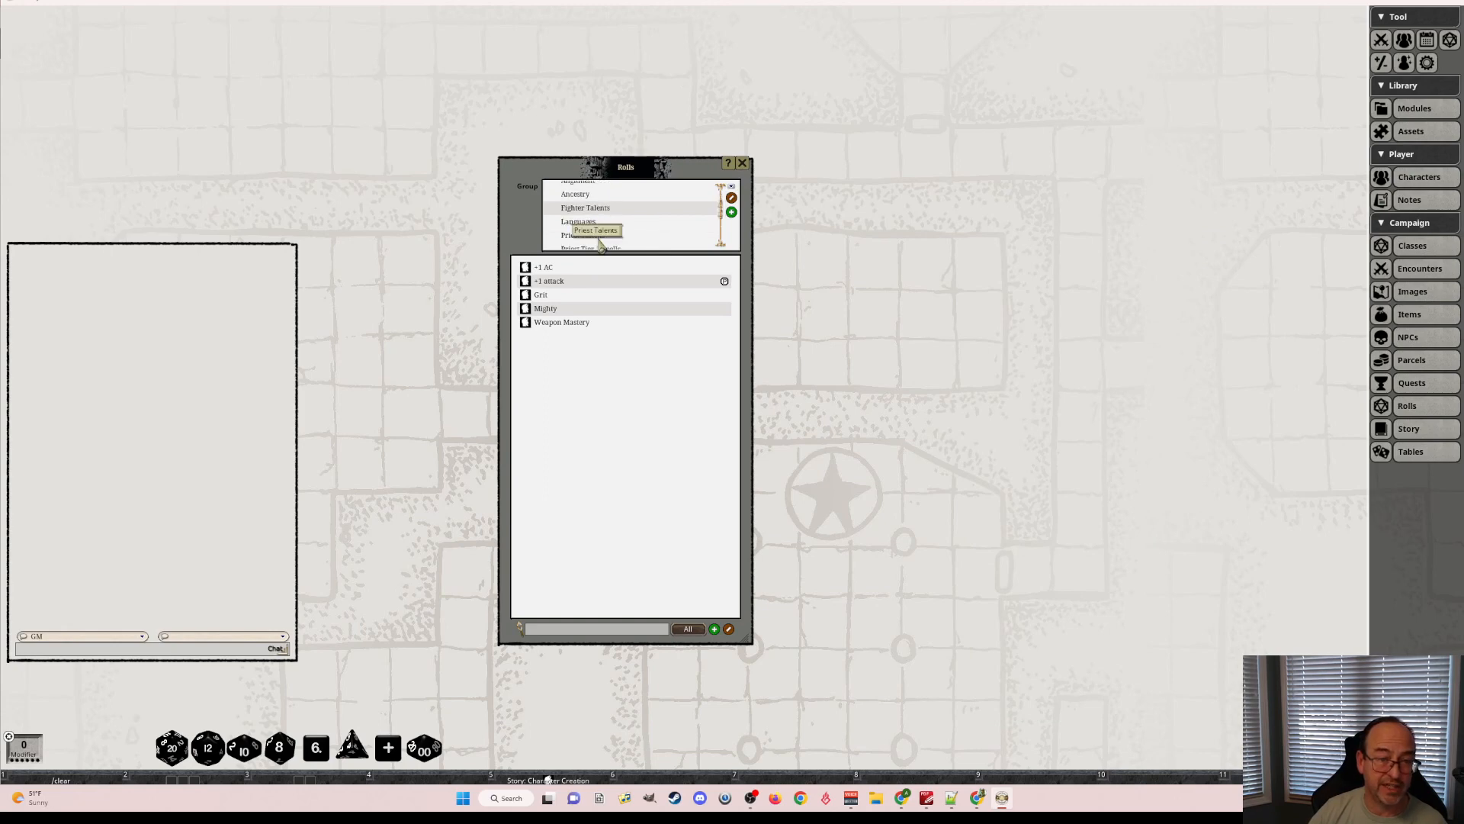
{"action": "left_click", "coordinate": [603, 239]}
{"action": "left_click", "coordinate": [651, 189]}
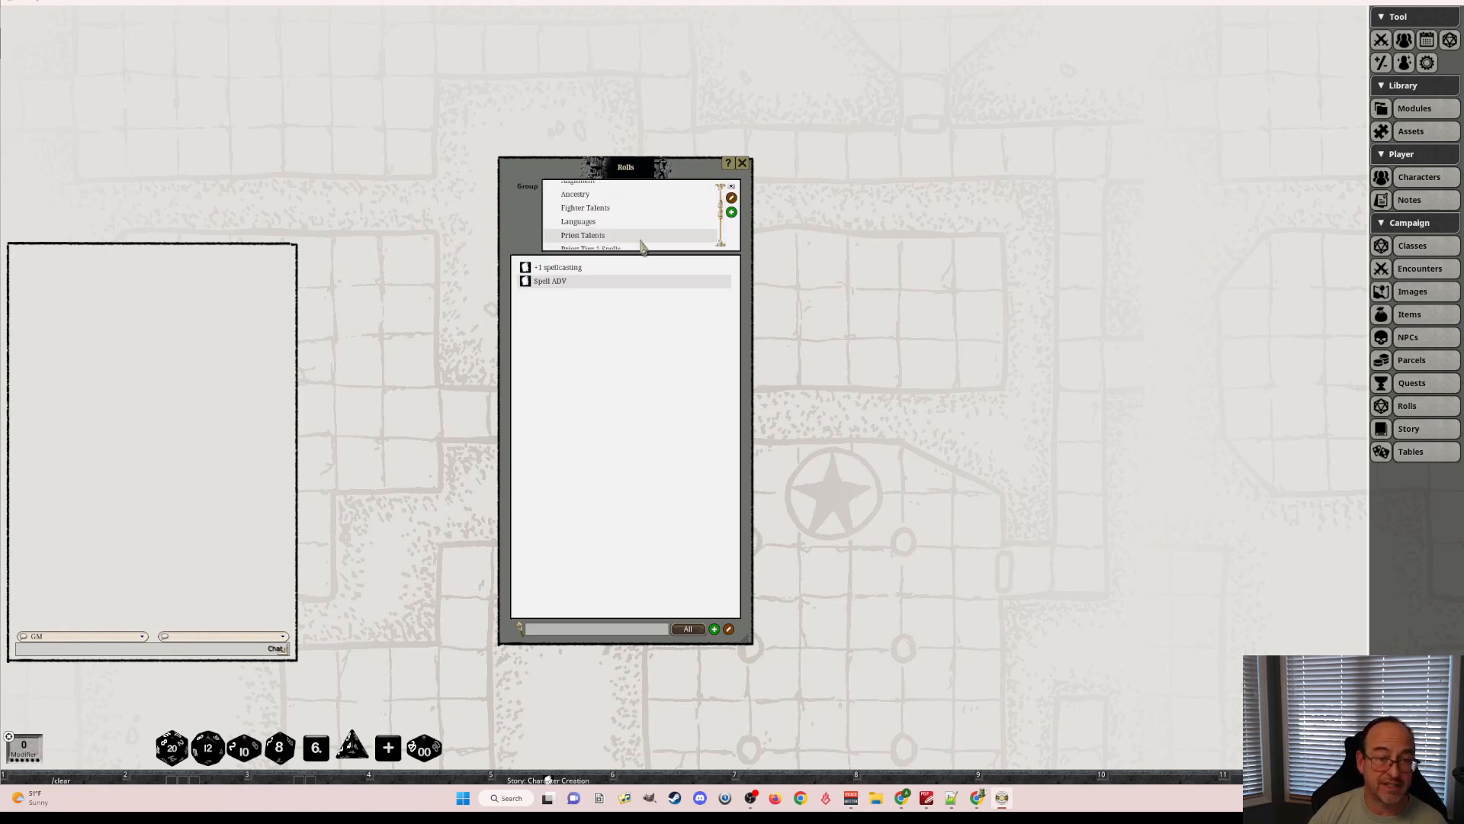
{"action": "scroll", "coordinate": [642, 241], "scroll_direction": "down", "scroll_amount": 1}
{"action": "left_click", "coordinate": [604, 237]}
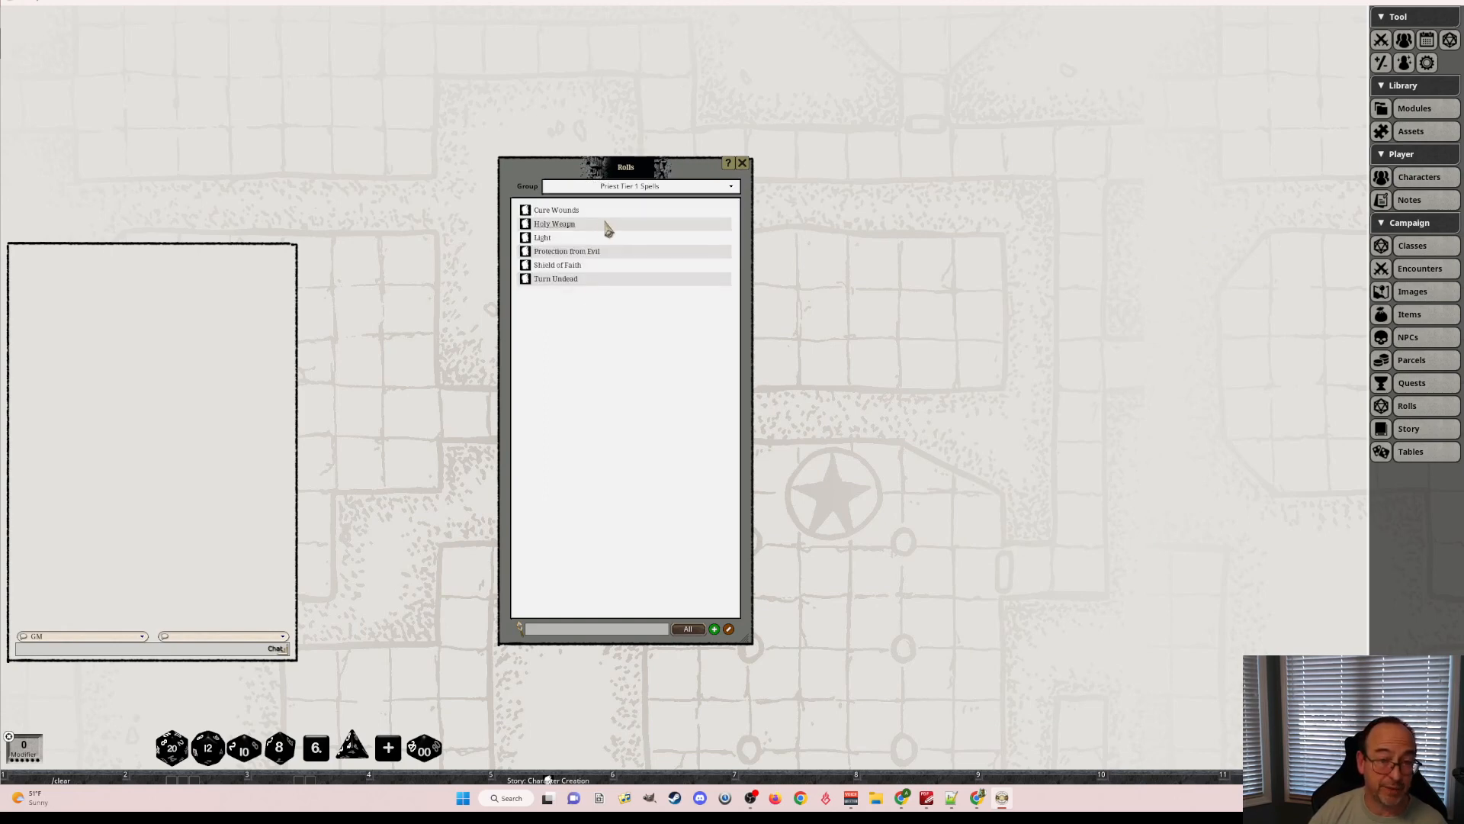
Examine the Wizard Tier 1 Spells group and the Burning Hands spell's roll formulas, then close the spell and the Rolls list.
{"action": "left_click", "coordinate": [650, 191]}
{"action": "scroll", "coordinate": [614, 242], "scroll_direction": "down", "scroll_amount": 1}
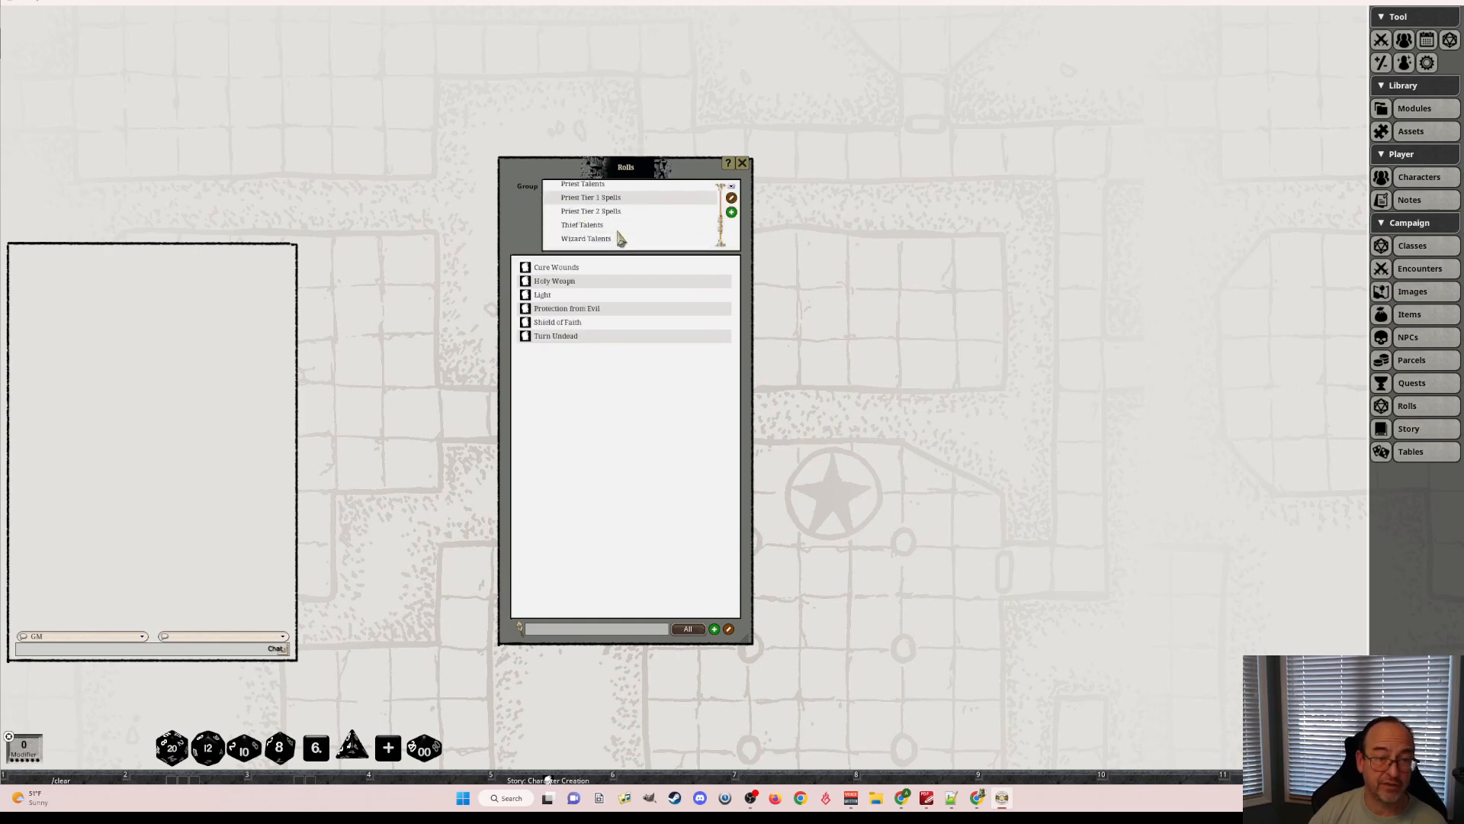
{"action": "scroll", "coordinate": [610, 241], "scroll_direction": "down", "scroll_amount": 1}
{"action": "left_click", "coordinate": [610, 238]}
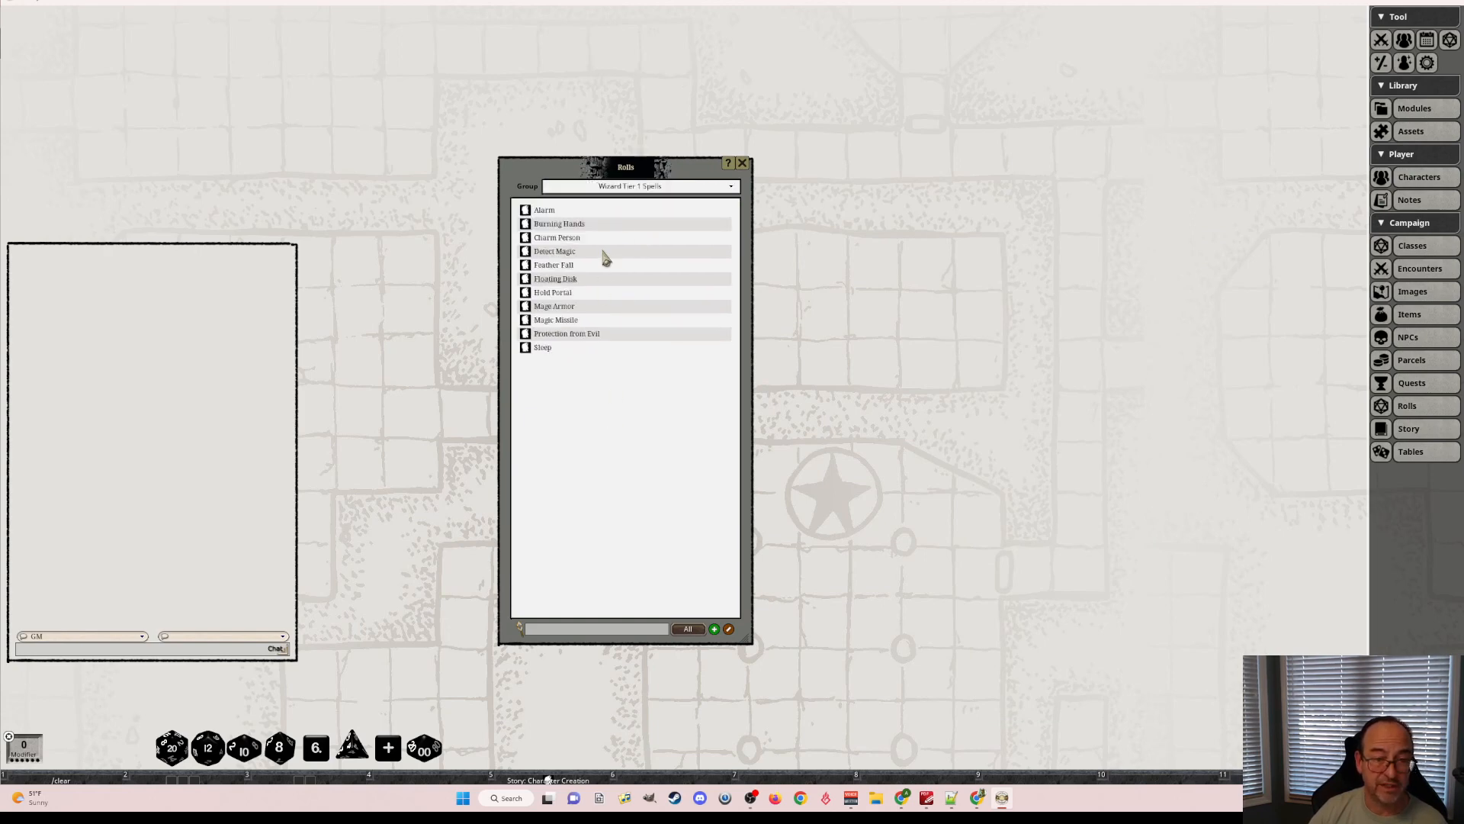
{"action": "left_click", "coordinate": [526, 226]}
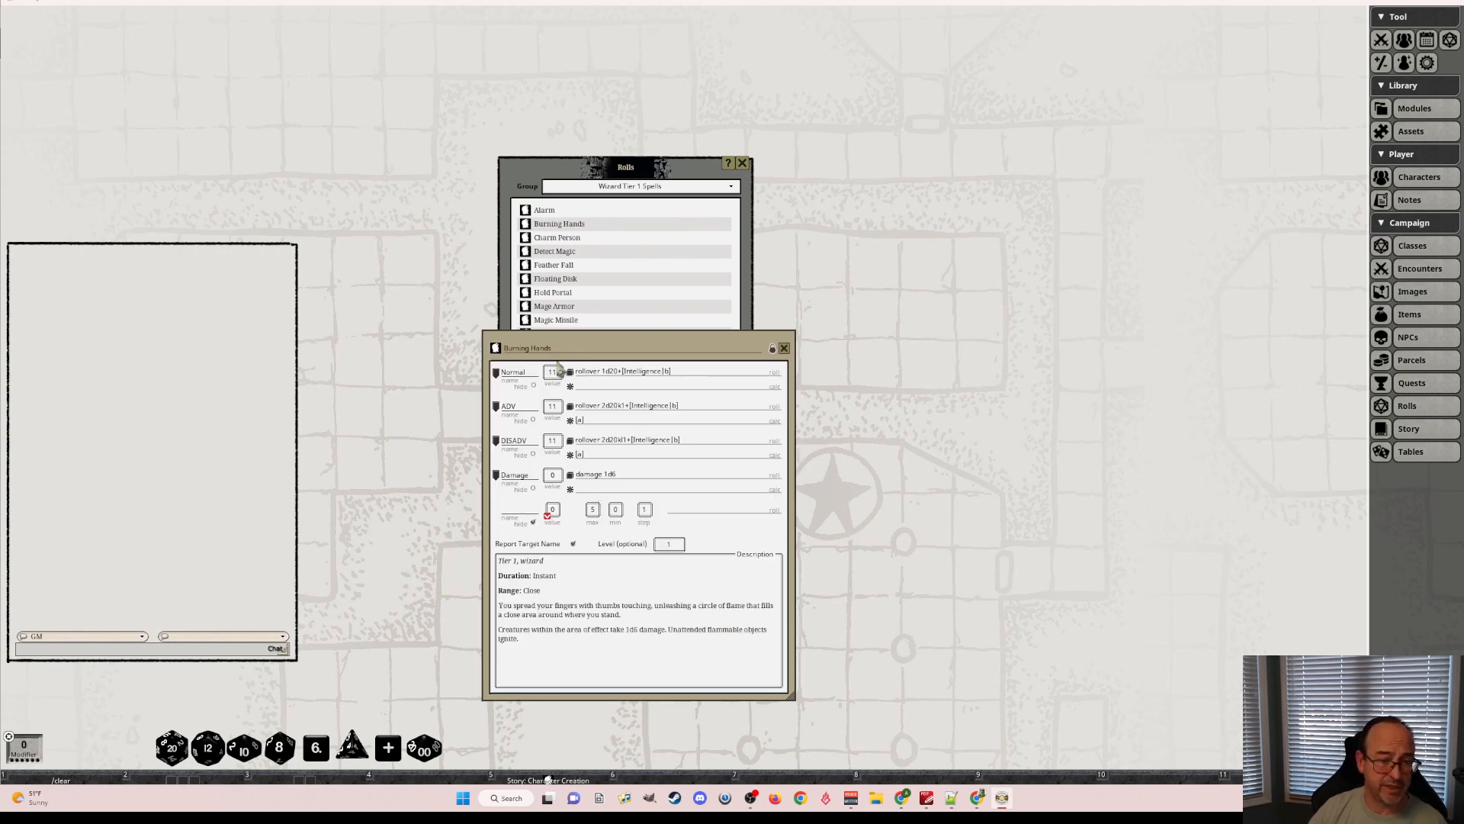
{"action": "left_click", "coordinate": [784, 349]}
{"action": "left_click", "coordinate": [742, 163]}
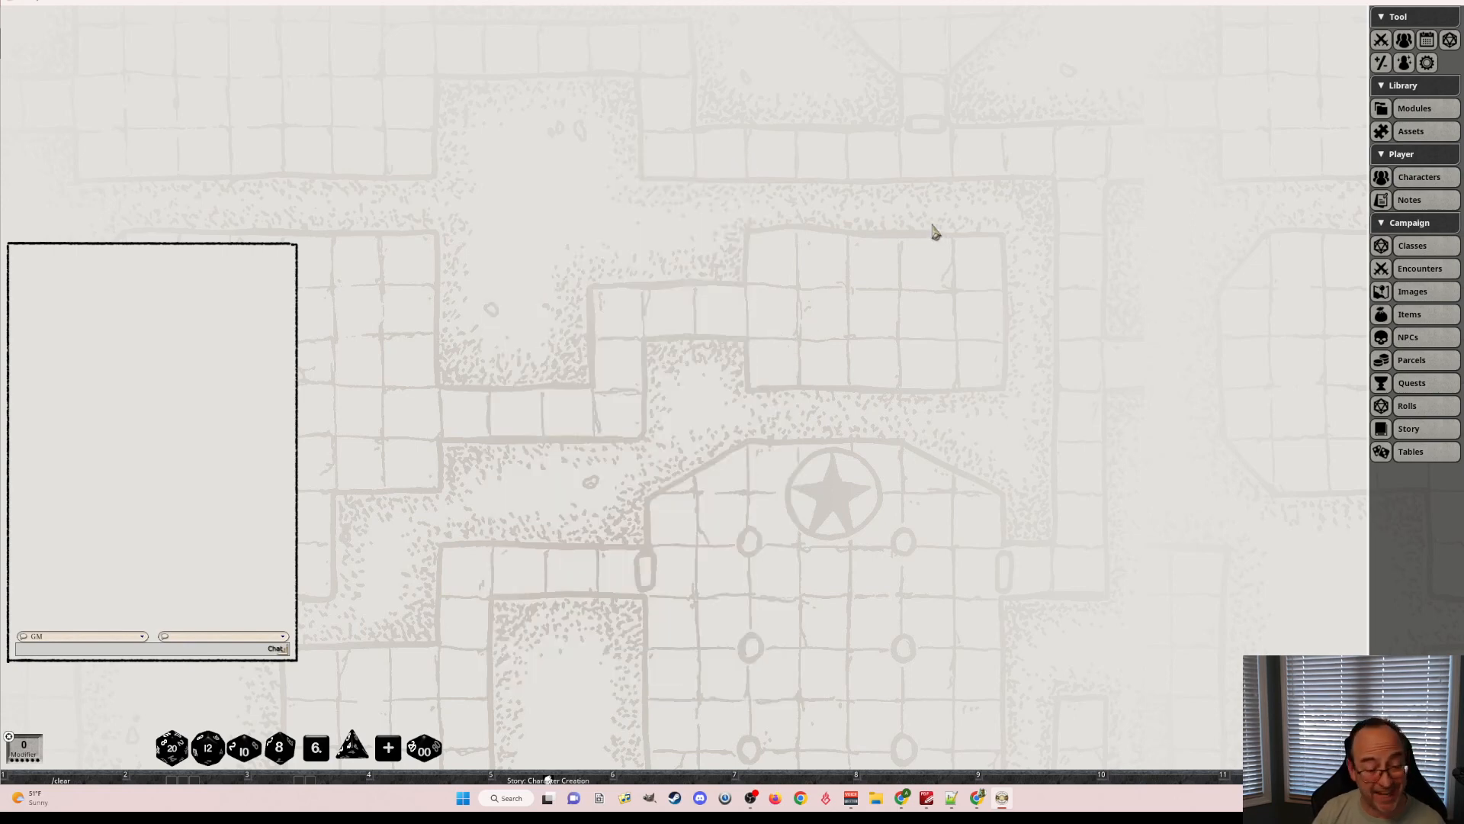